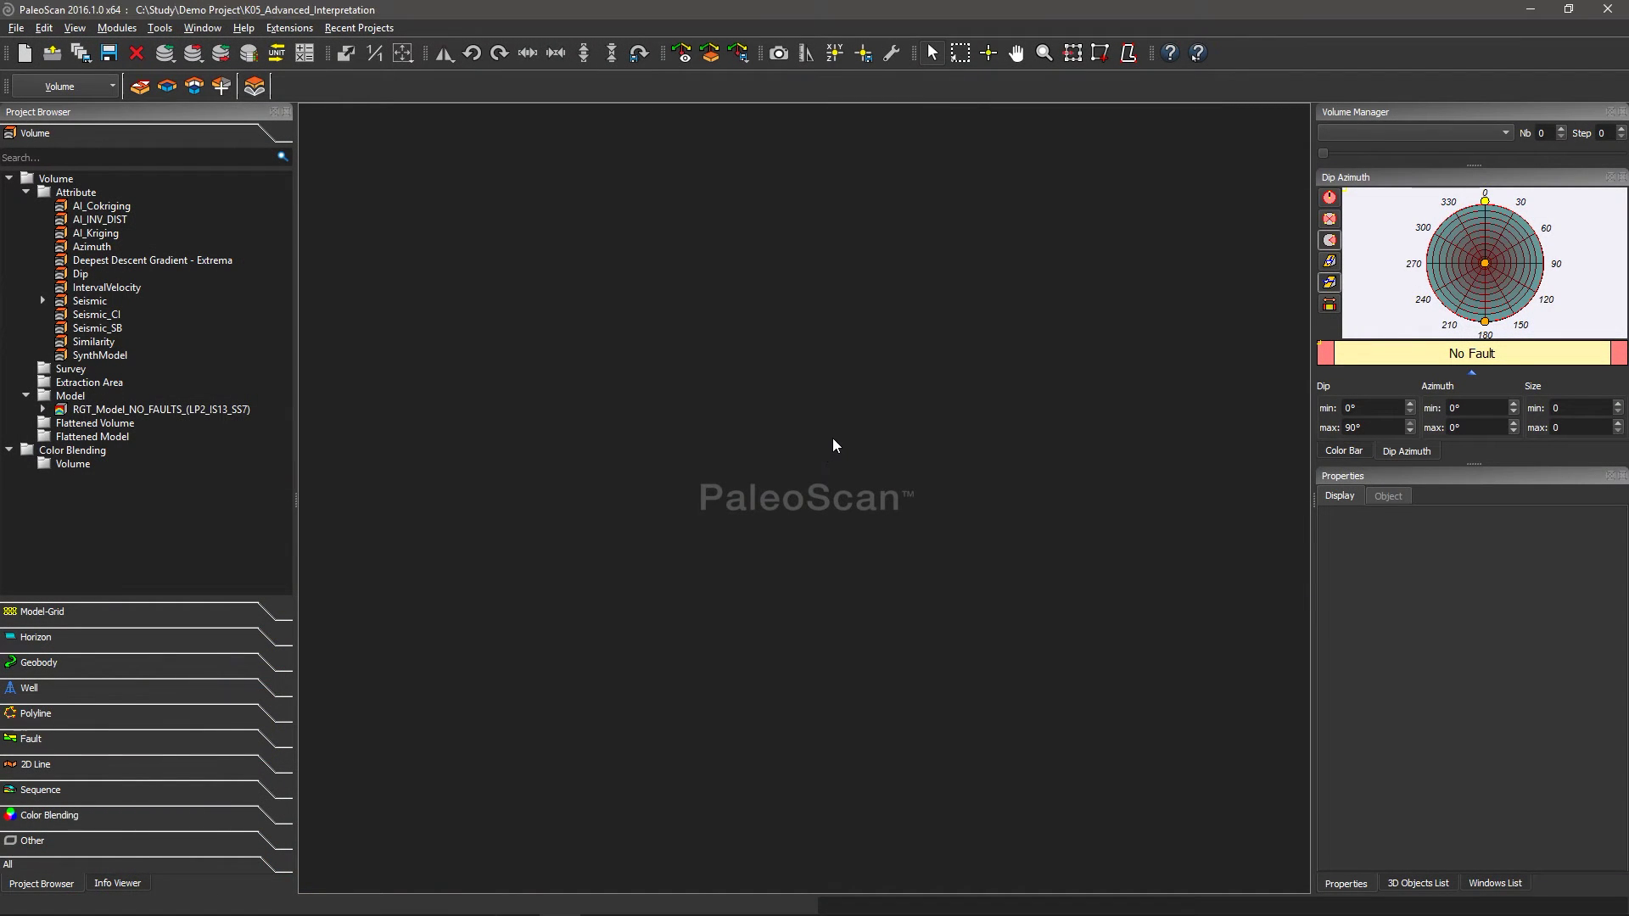
Switch to the Time/Depth extension and bring up the Sonic Calibration dialog
left_click(289, 27)
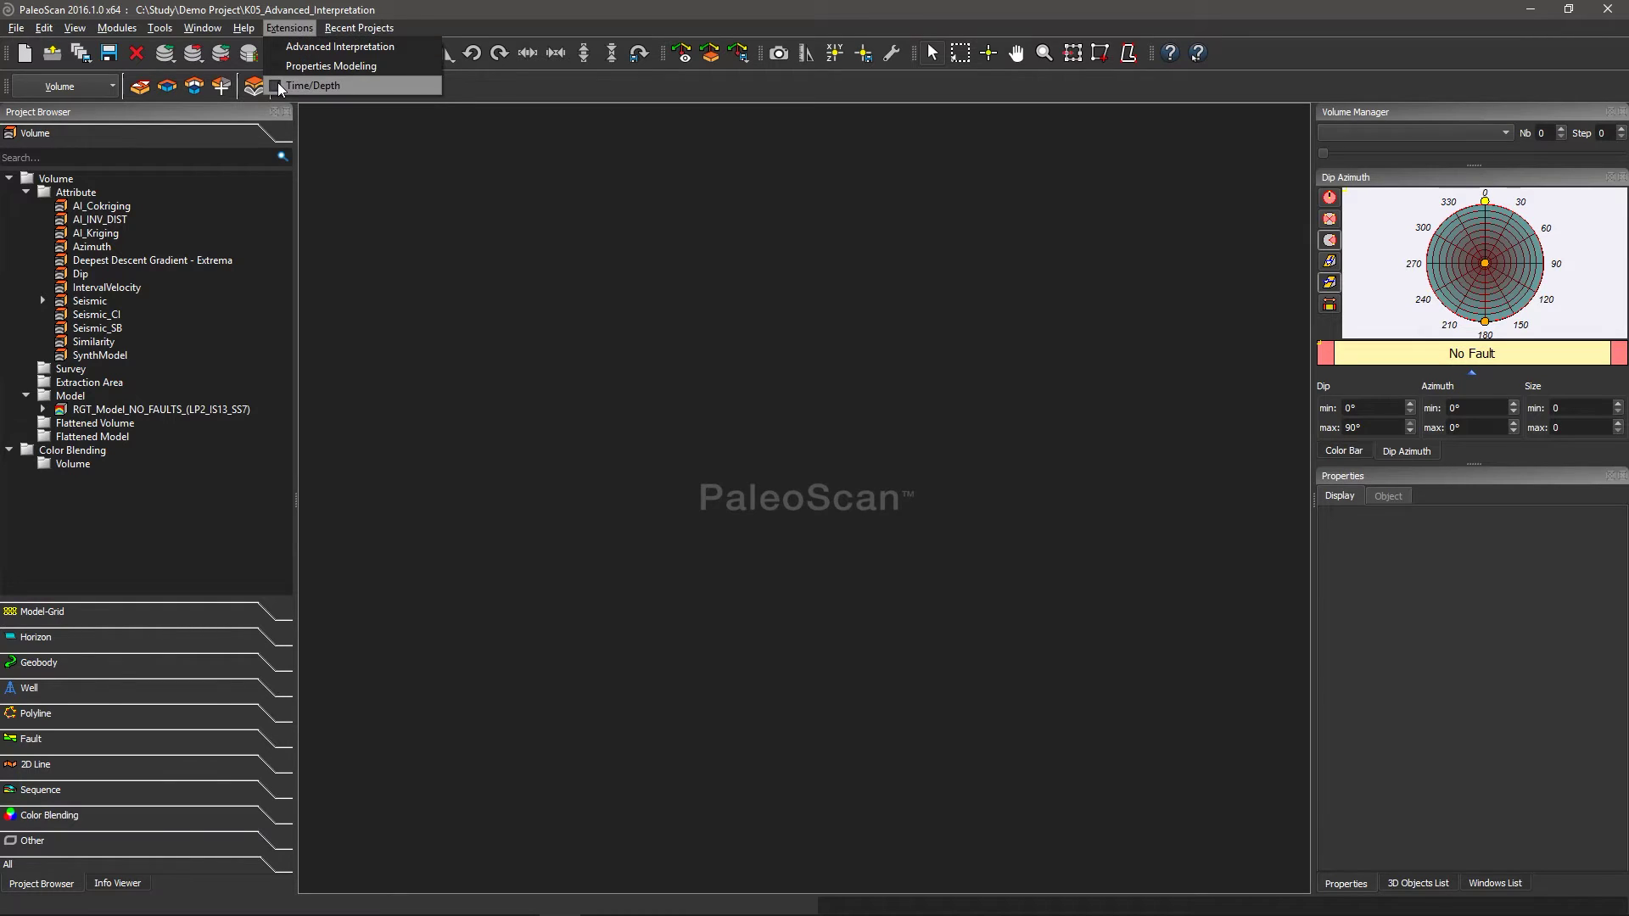
left_click(280, 86)
left_click(89, 88)
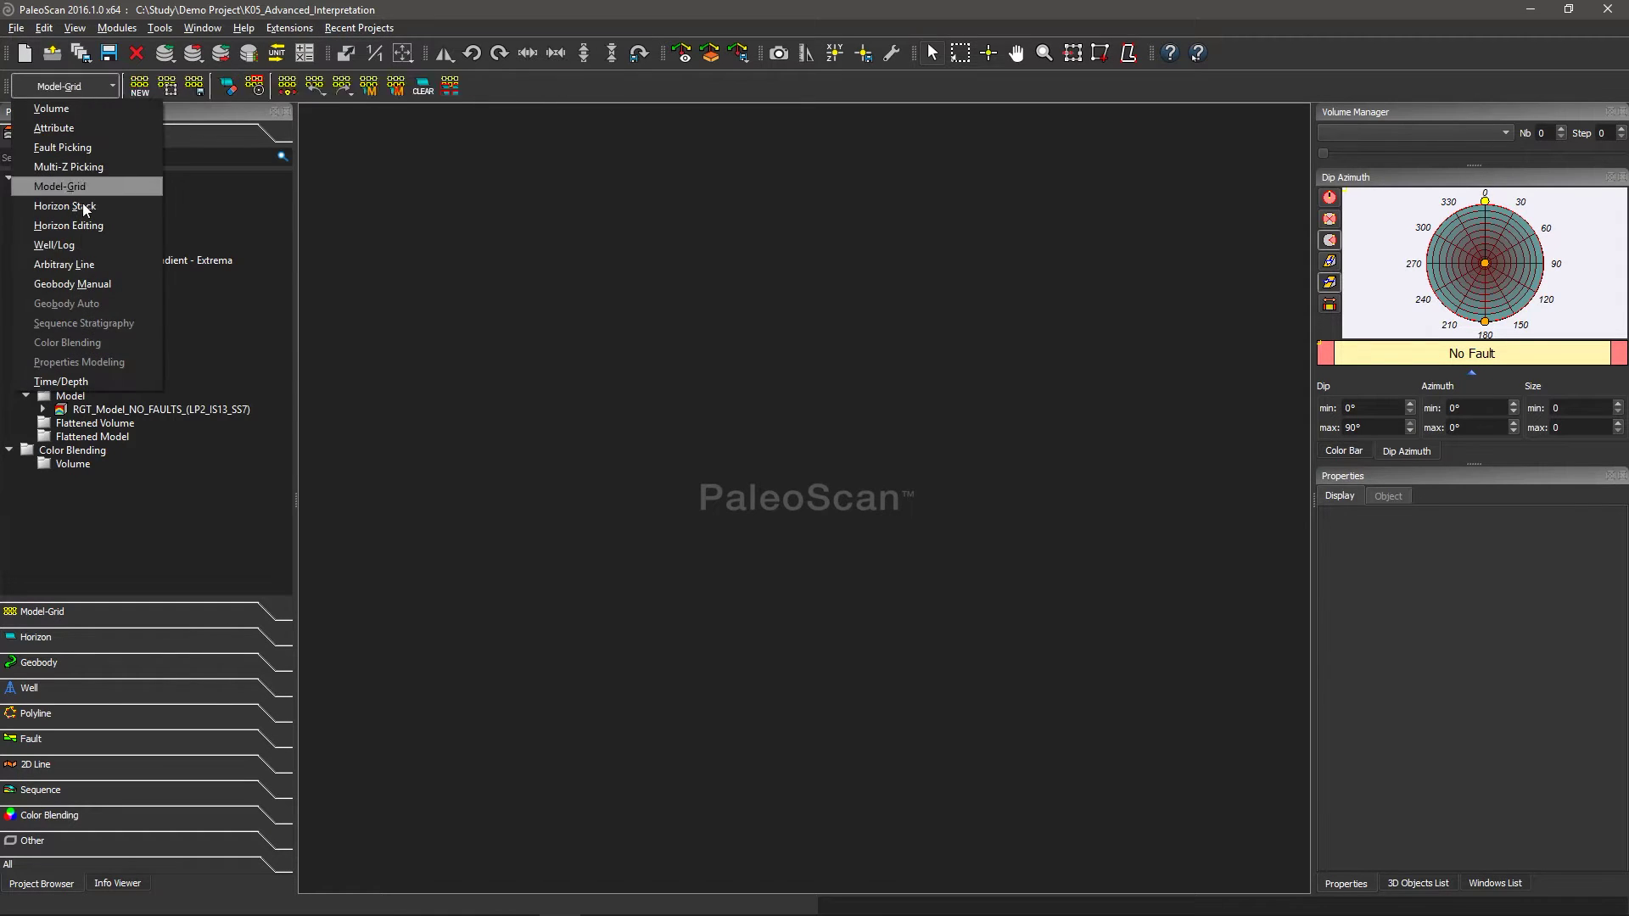
left_click(82, 382)
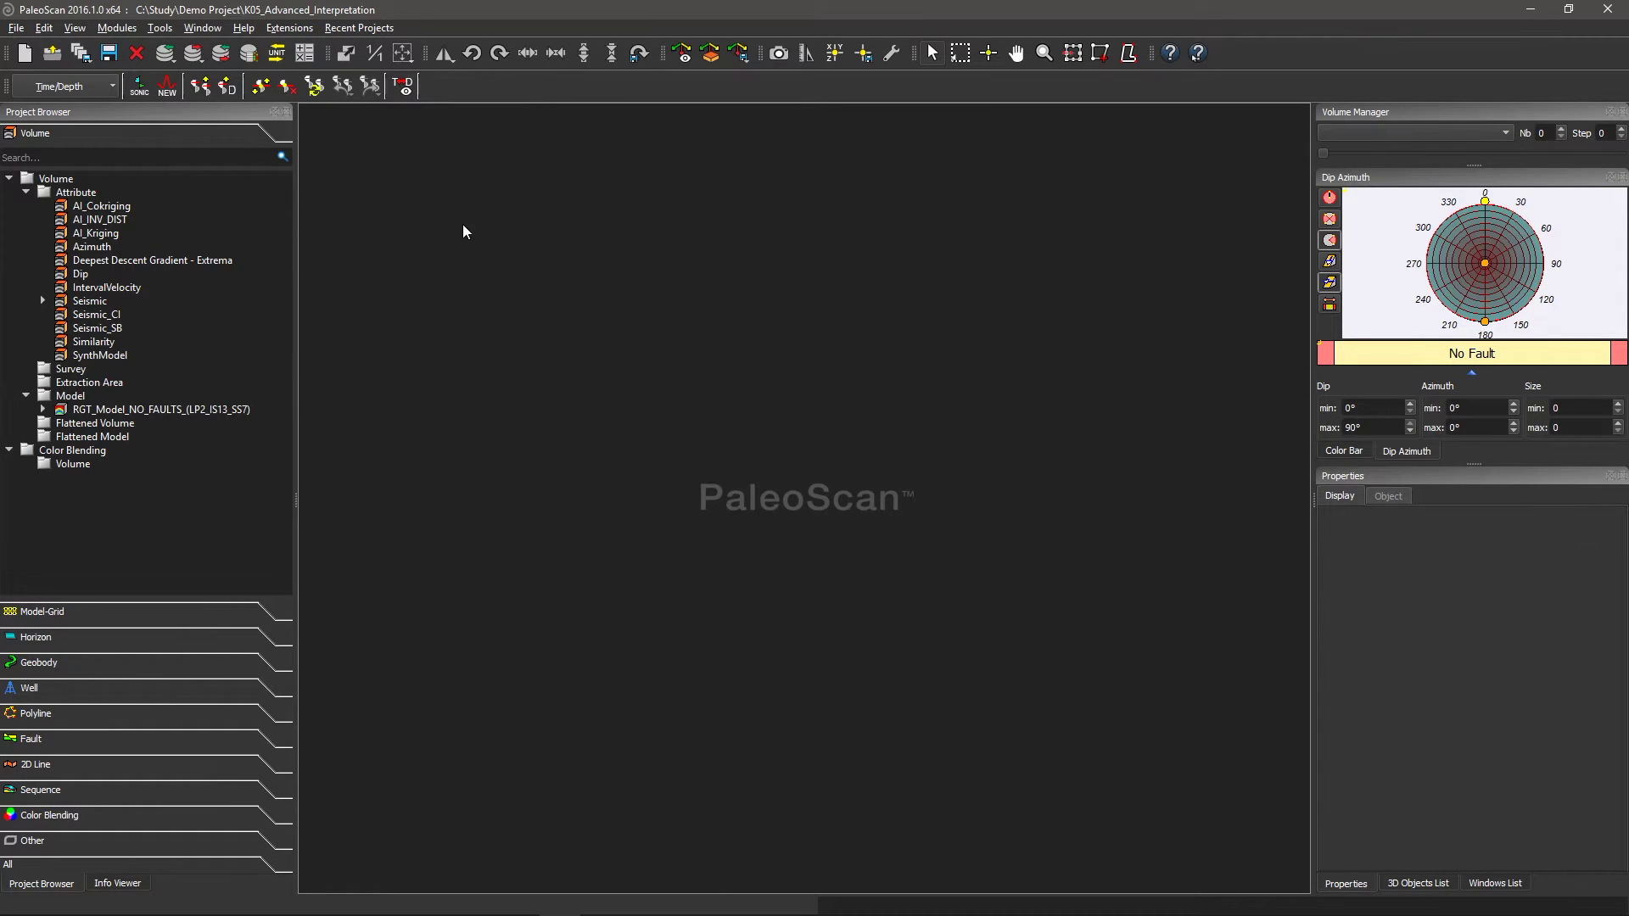
left_click(137, 88)
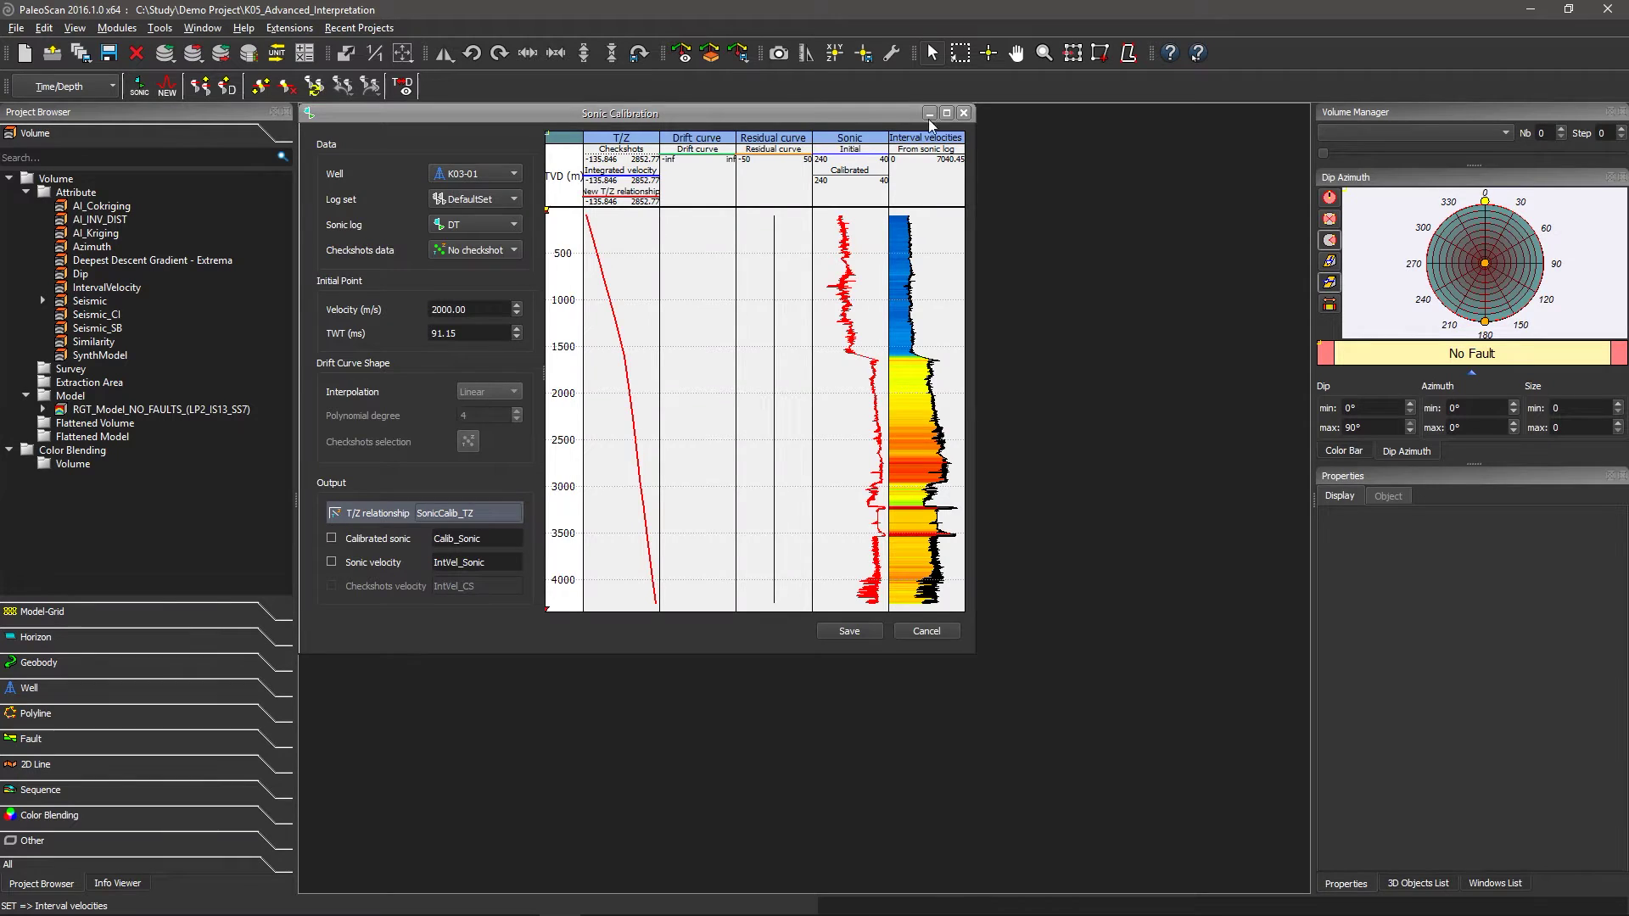
Maximize Sonic Calibration and calibrate well K05-01 with No checkshot data
left_click(946, 113)
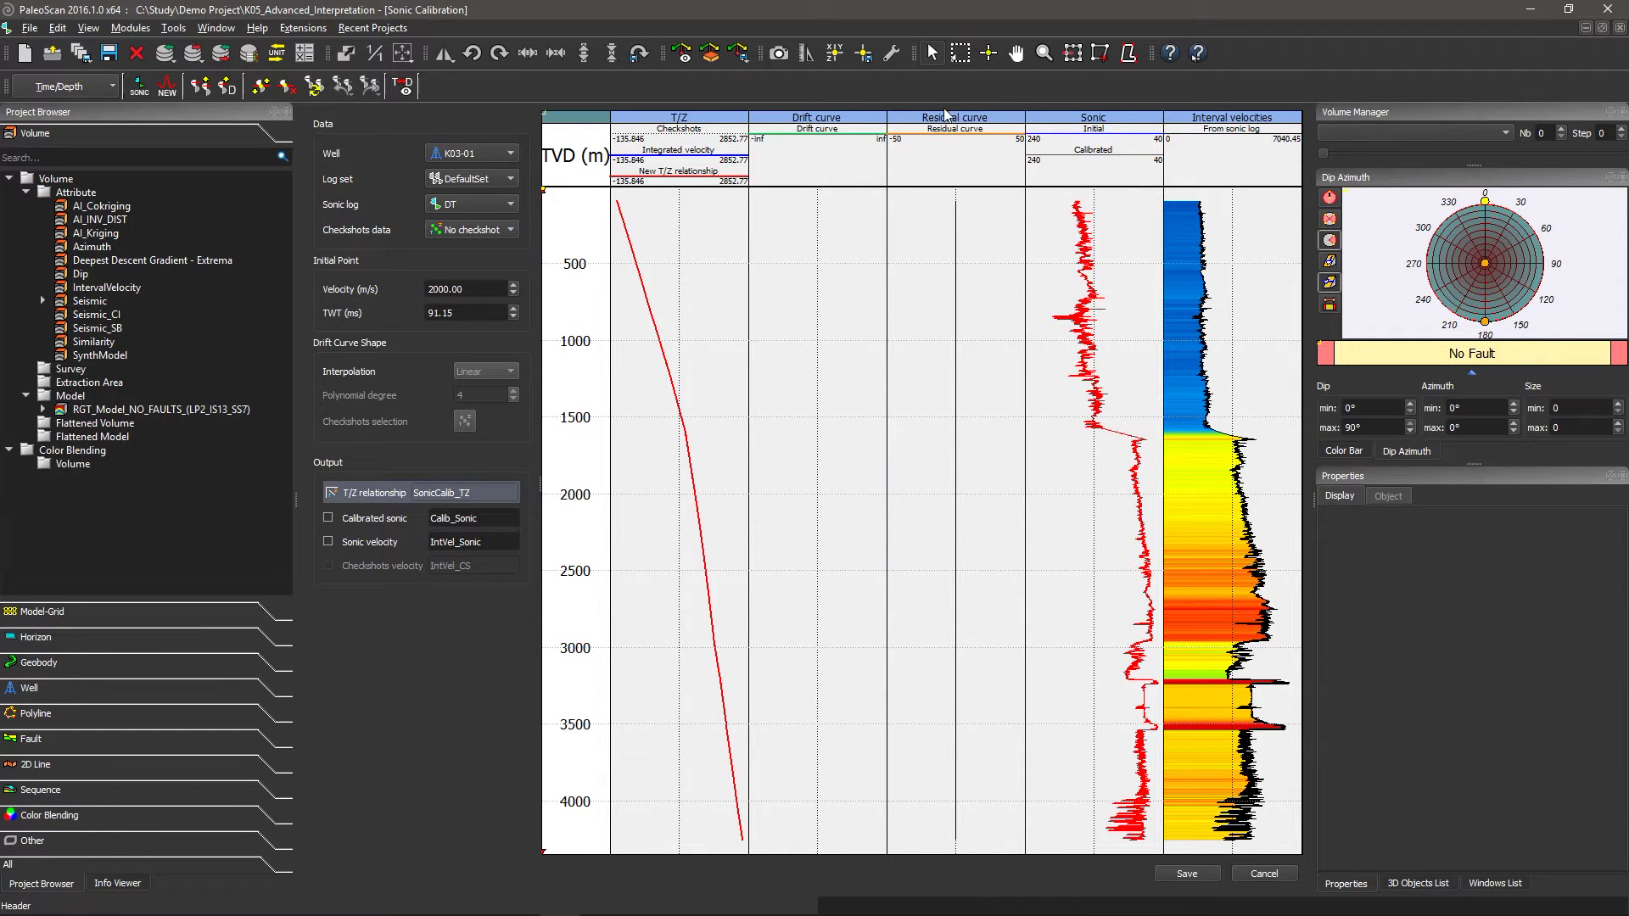
left_click(481, 153)
left_click(491, 254)
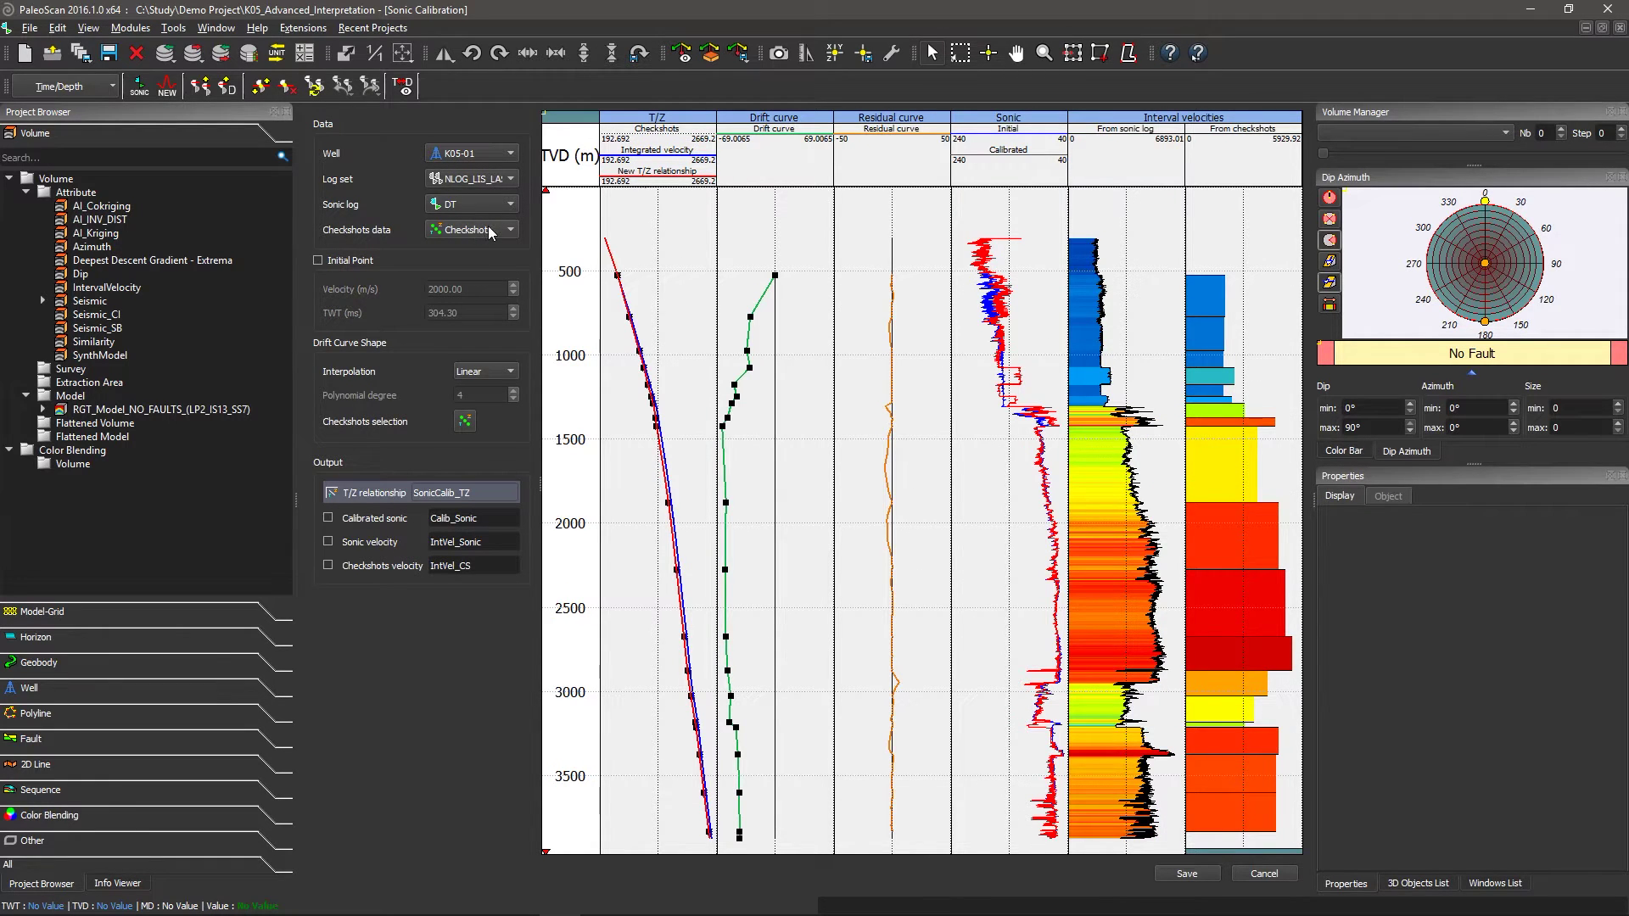
left_click(486, 226)
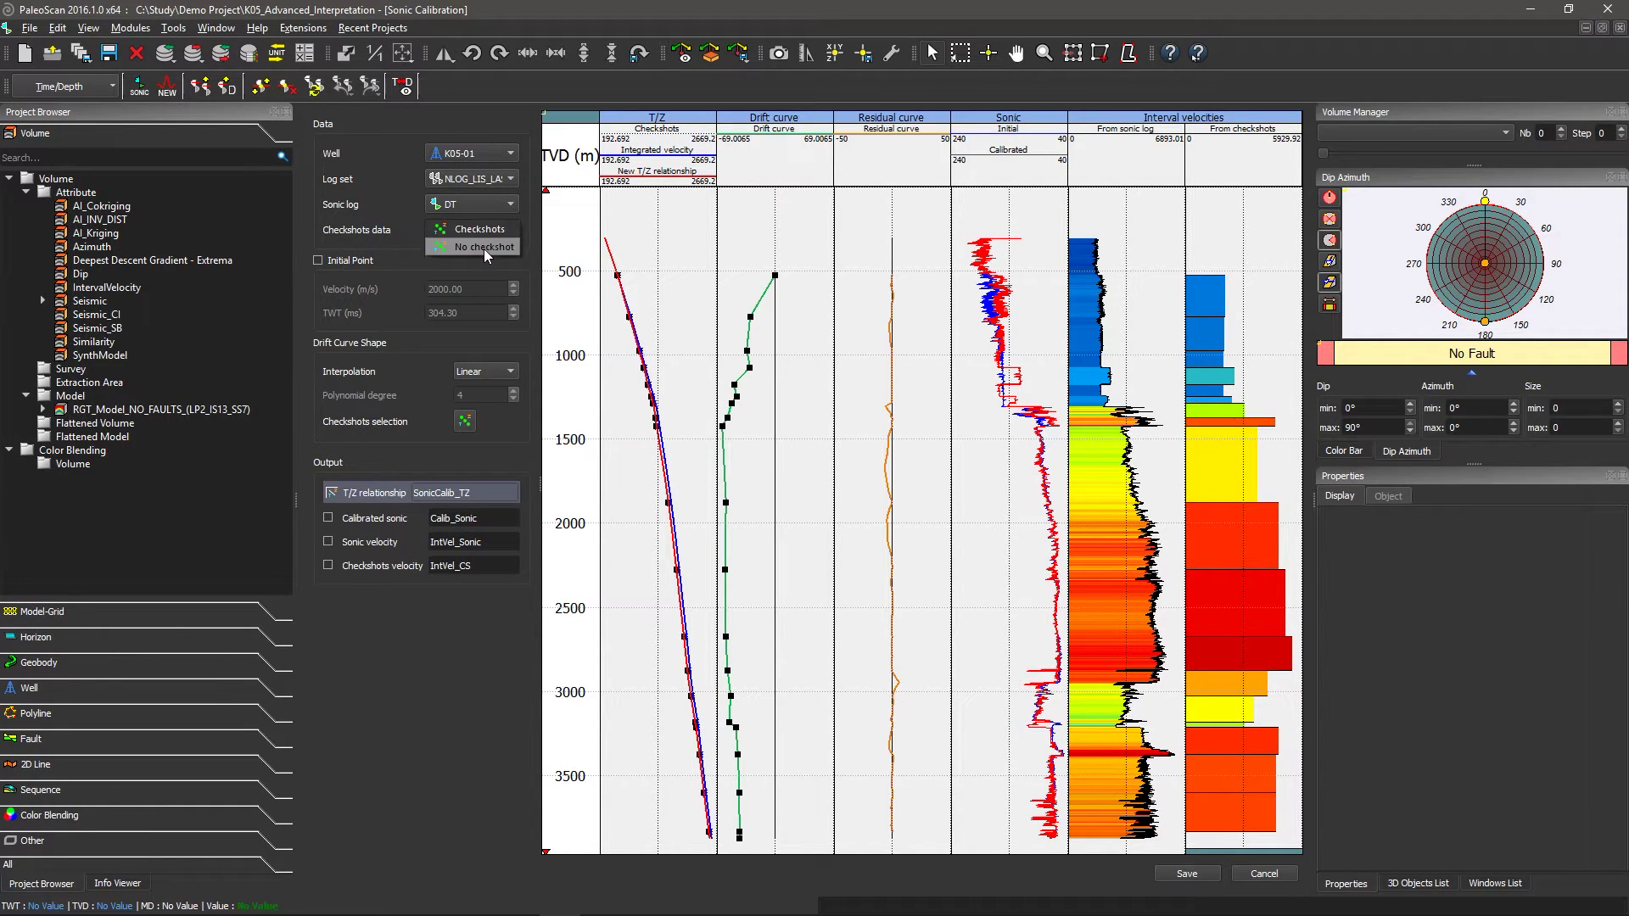
left_click(486, 247)
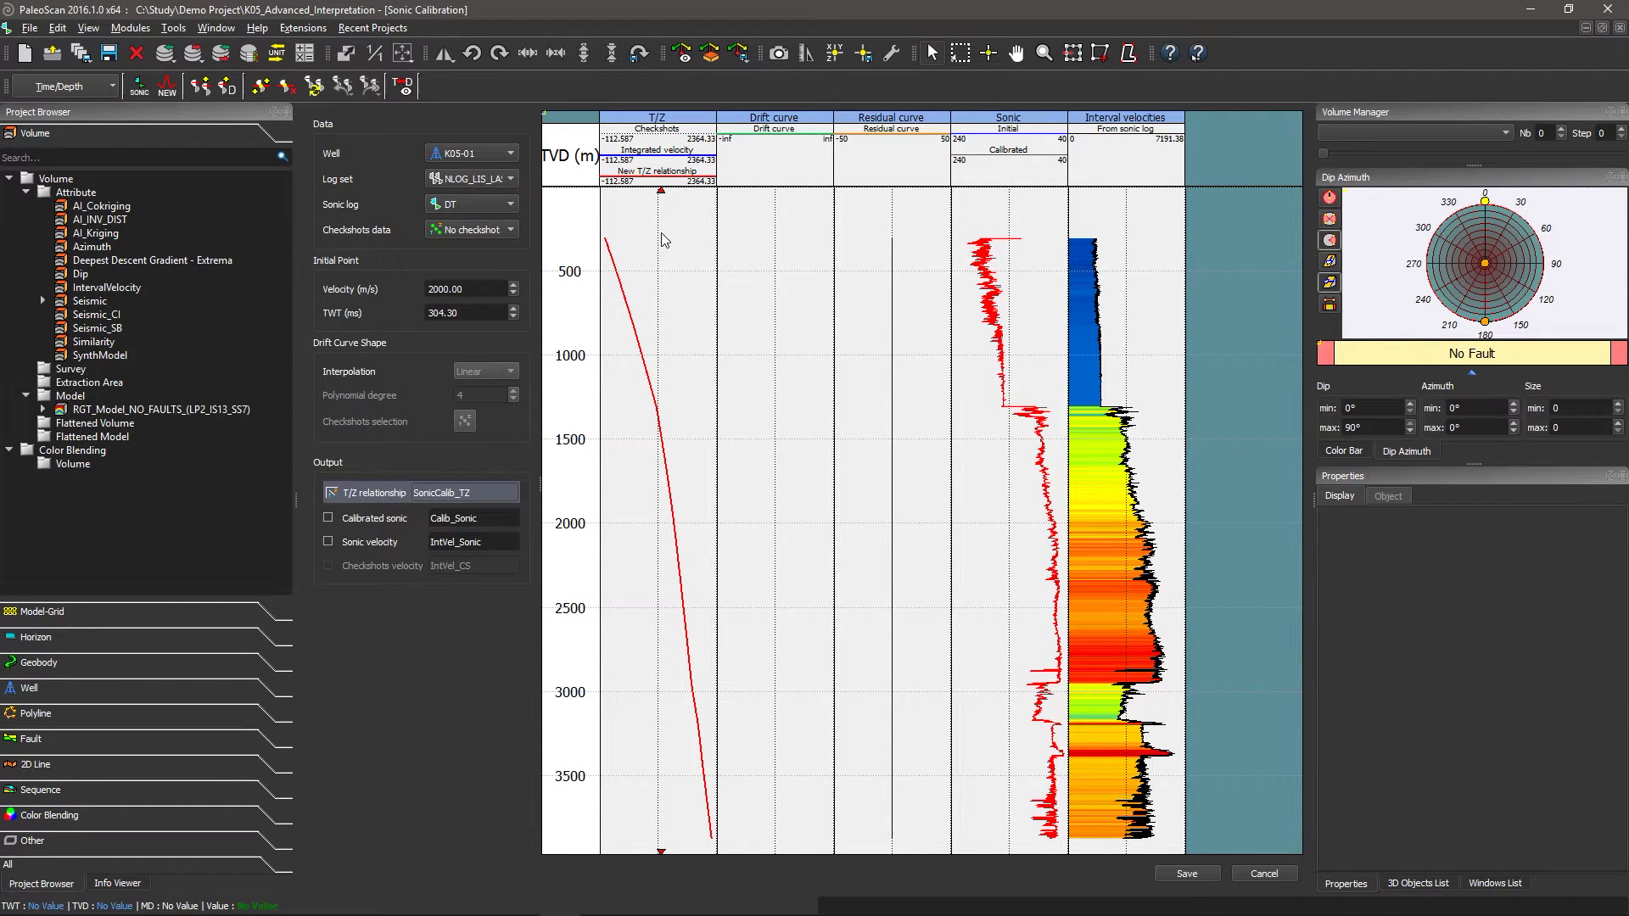
Set the initial point to 1993.45 m/s velocity and 305.30 ms TWT
left_click(472, 288)
scroll(472, 286, "up", 12)
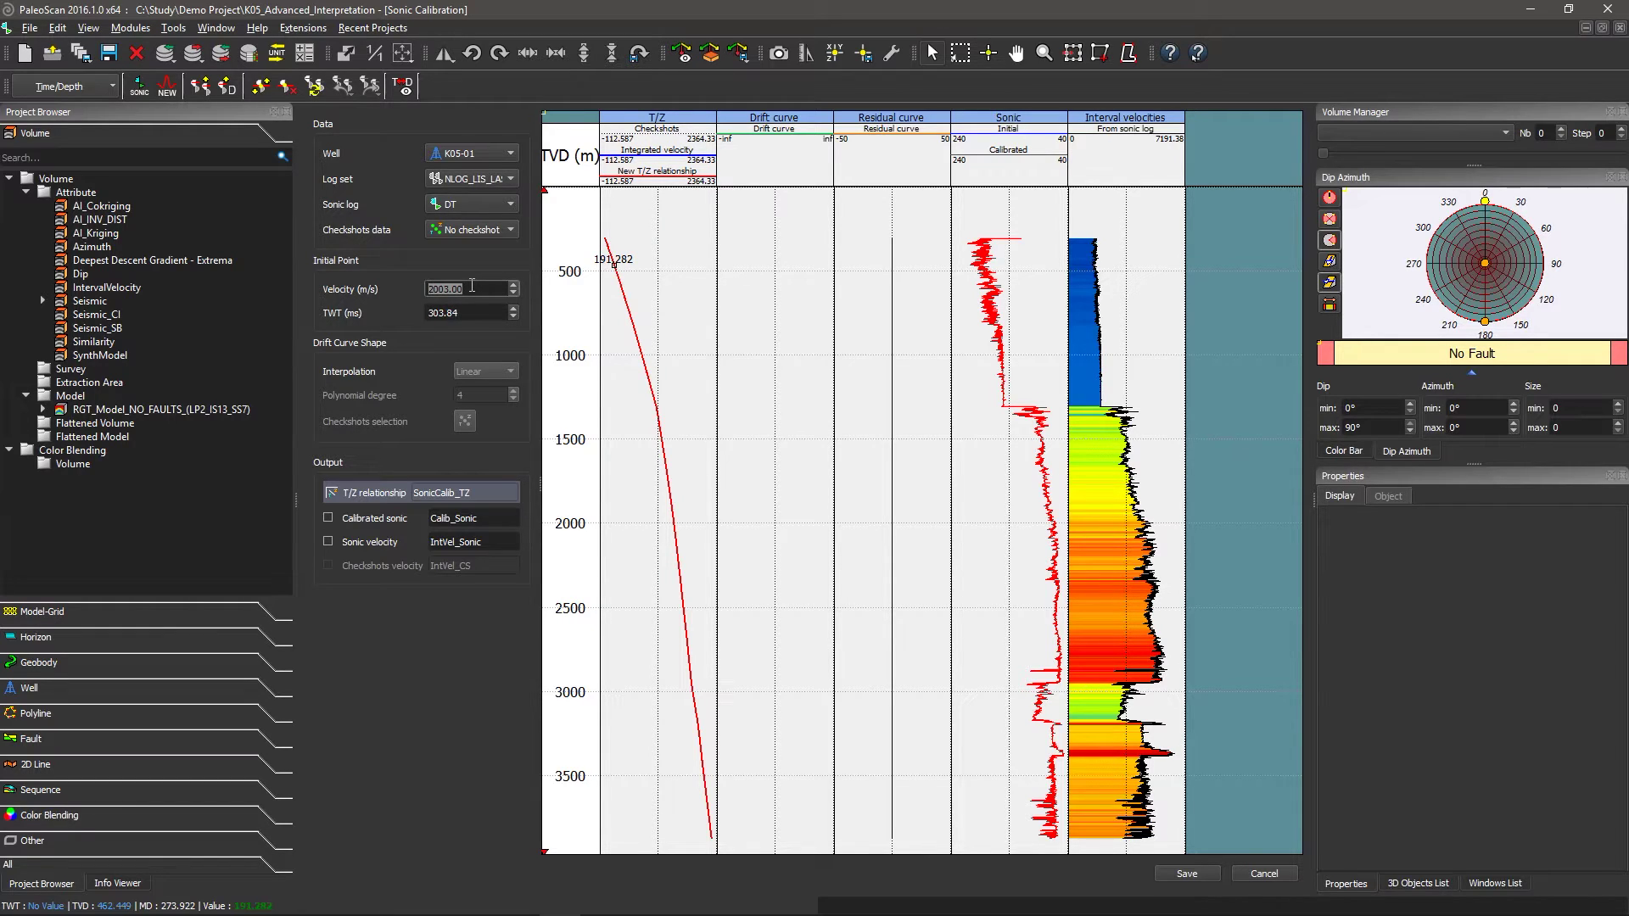
left_click(482, 315)
scroll(482, 315, "down", 5)
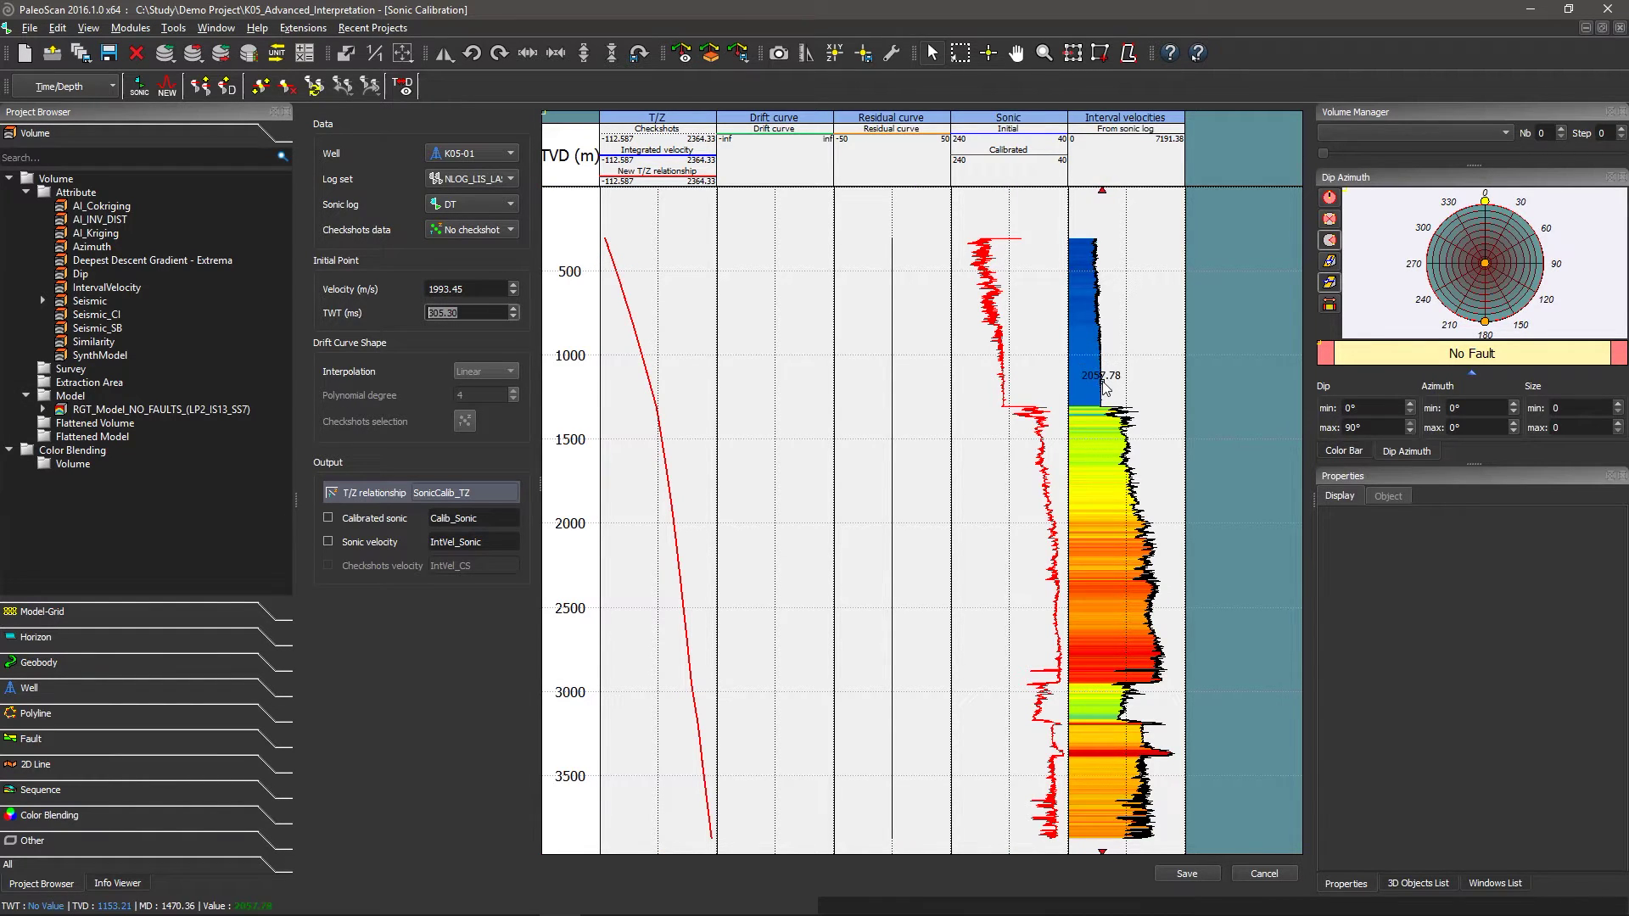
left_click(465, 230)
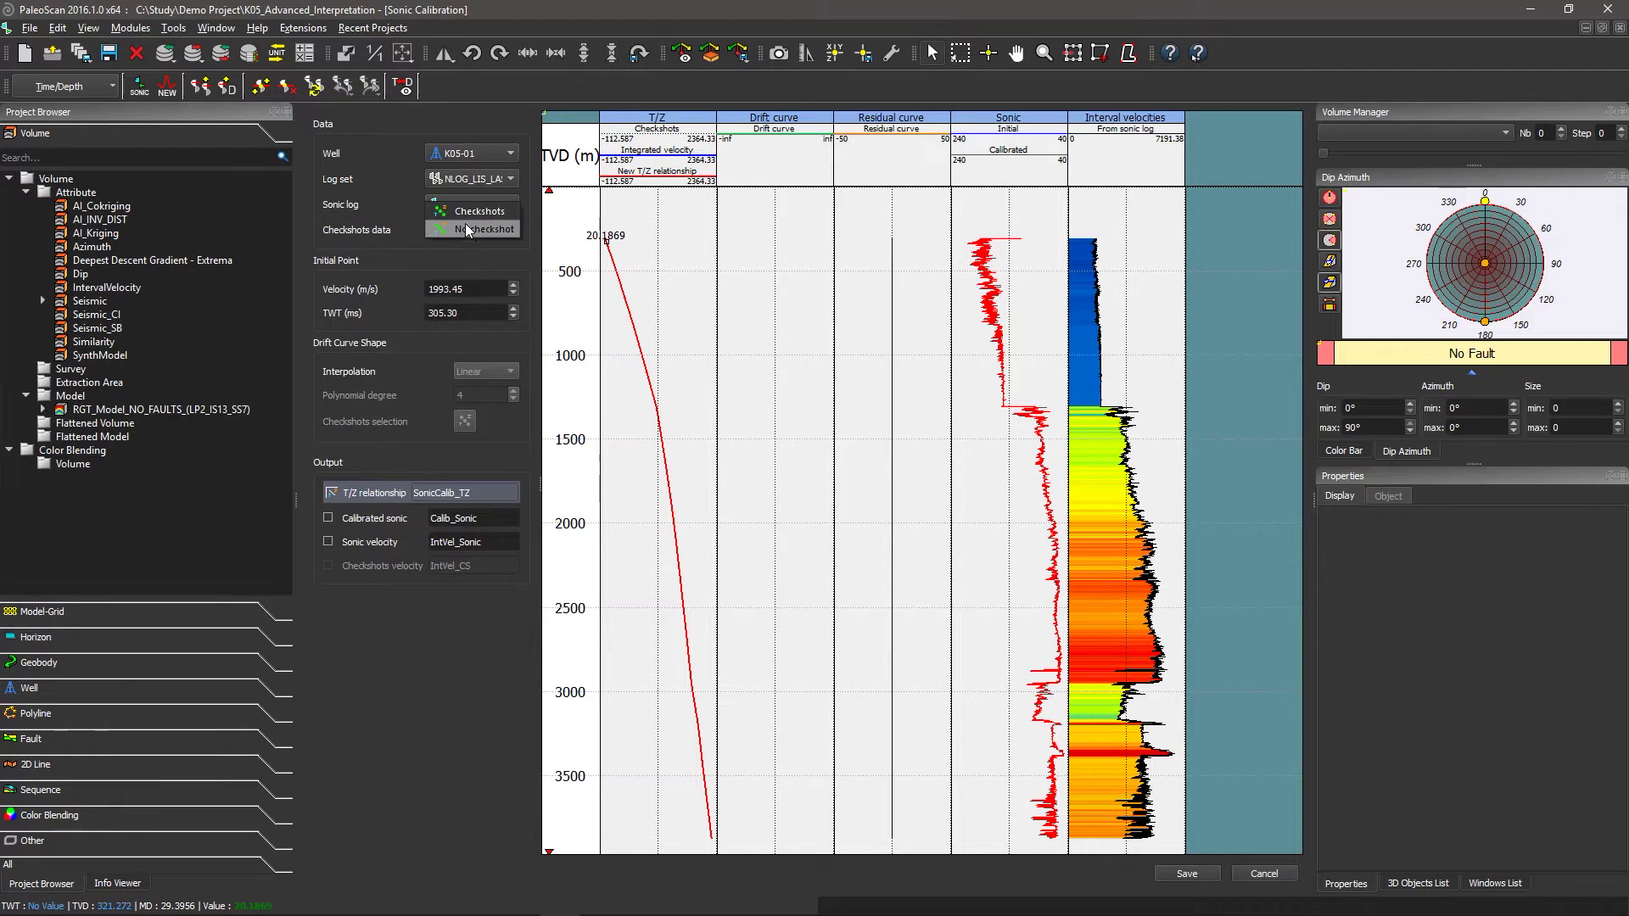
Set Checkshots data back to Checkshots and bring up the checkshot point selection
left_click(463, 212)
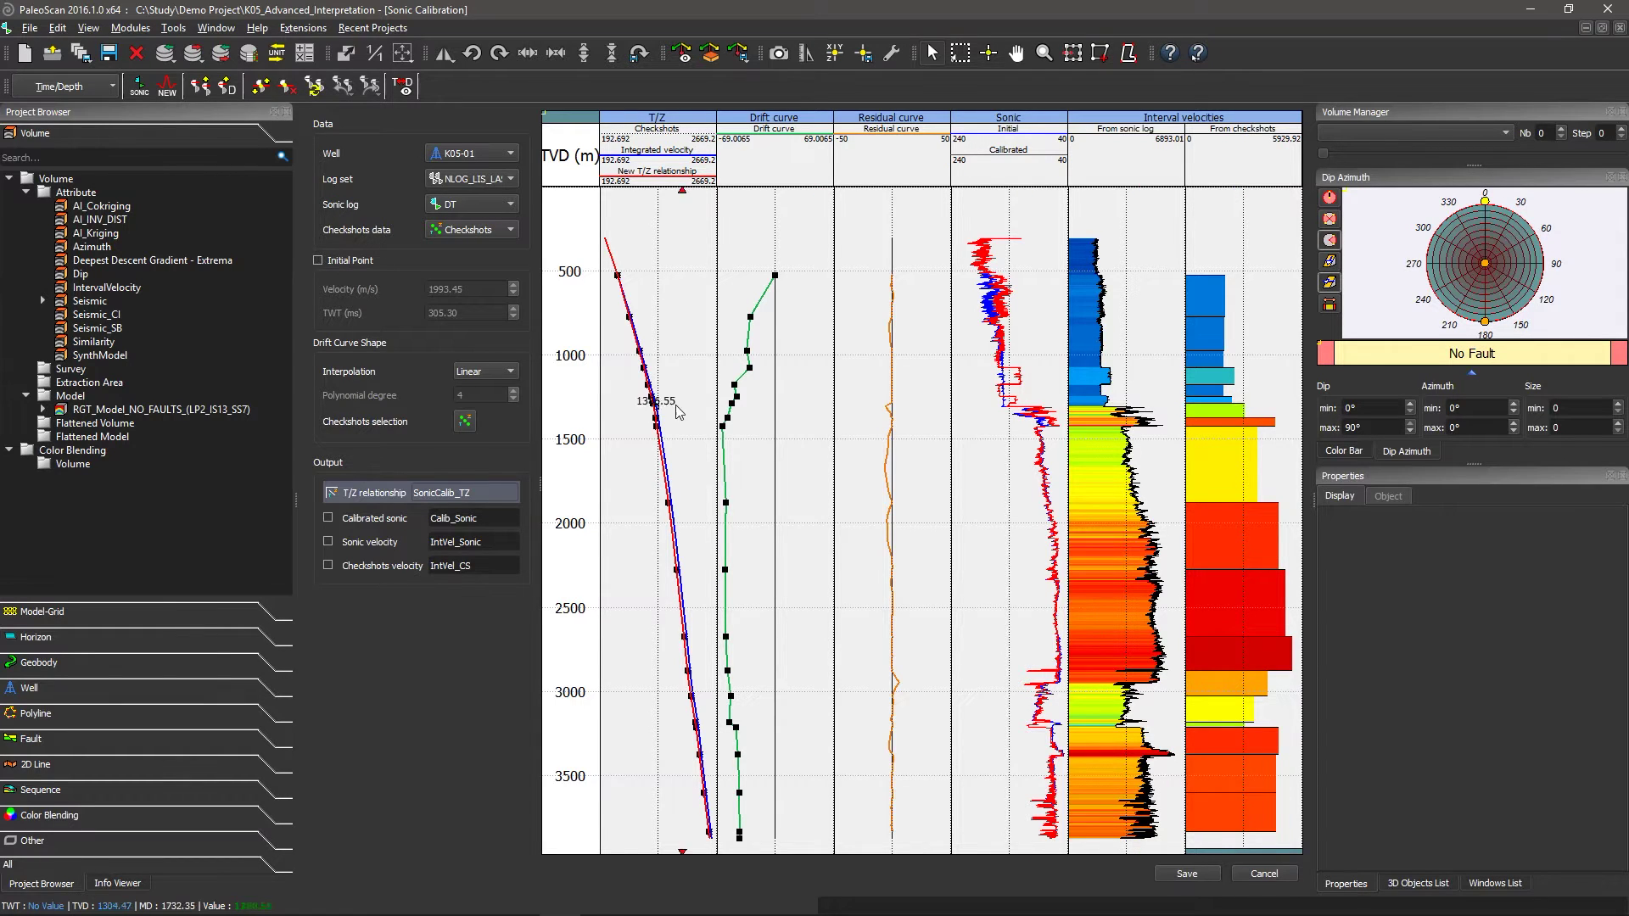
left_click(464, 421)
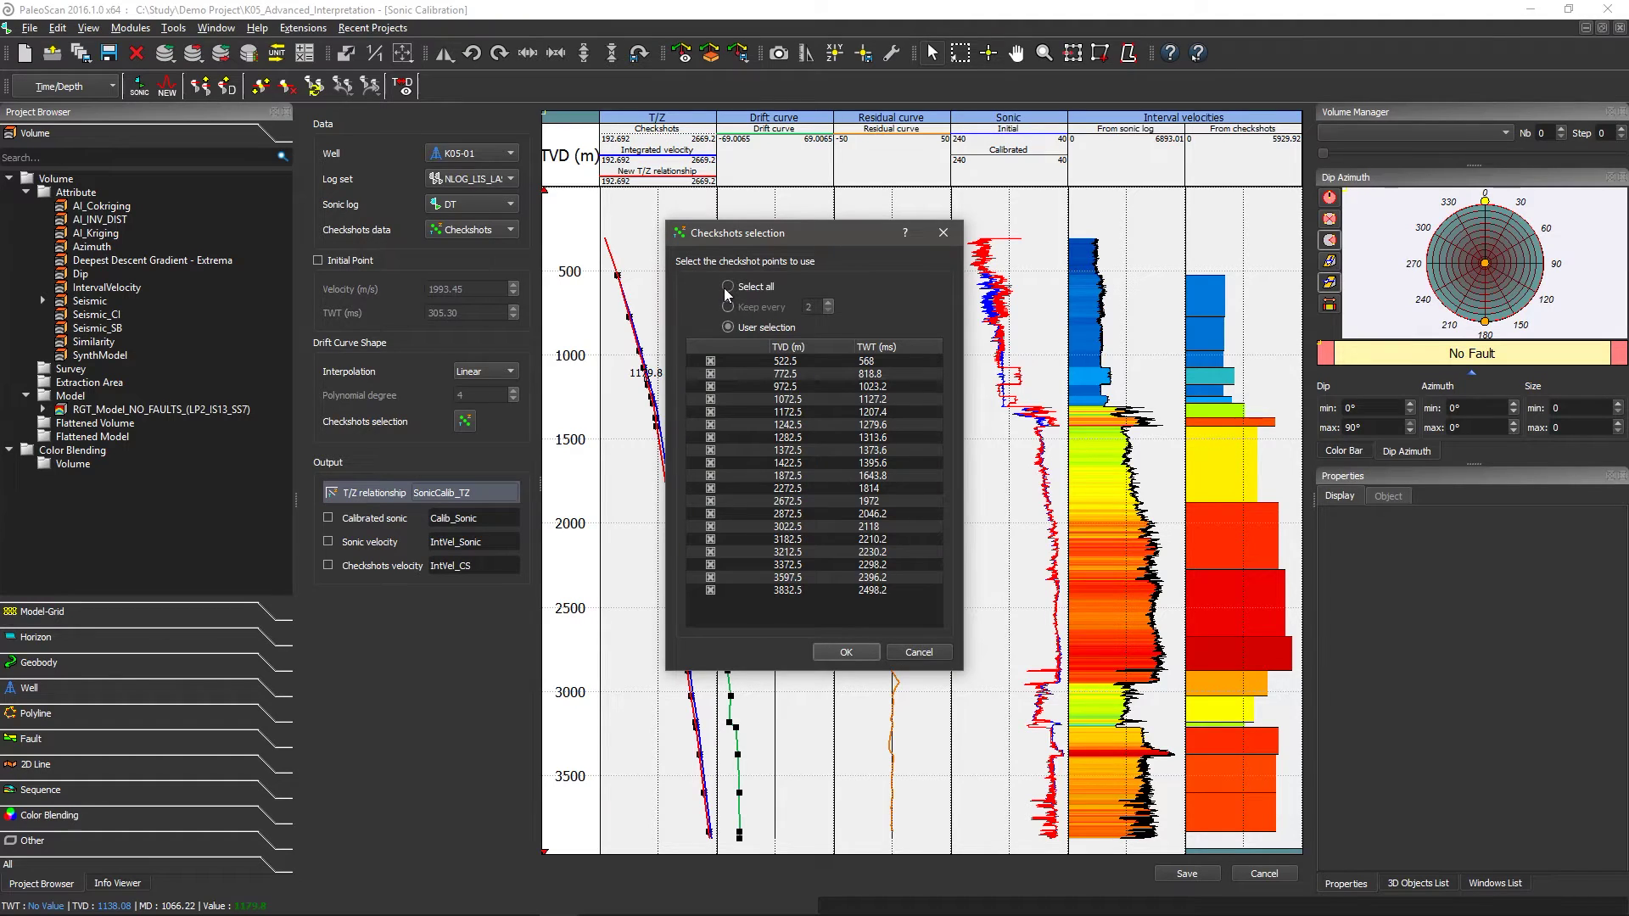
Exclude the 972.5, 1172.5, 1282.5, 2272.5, 2872.5 and 3212.5 m checkshot points
left_click(712, 388)
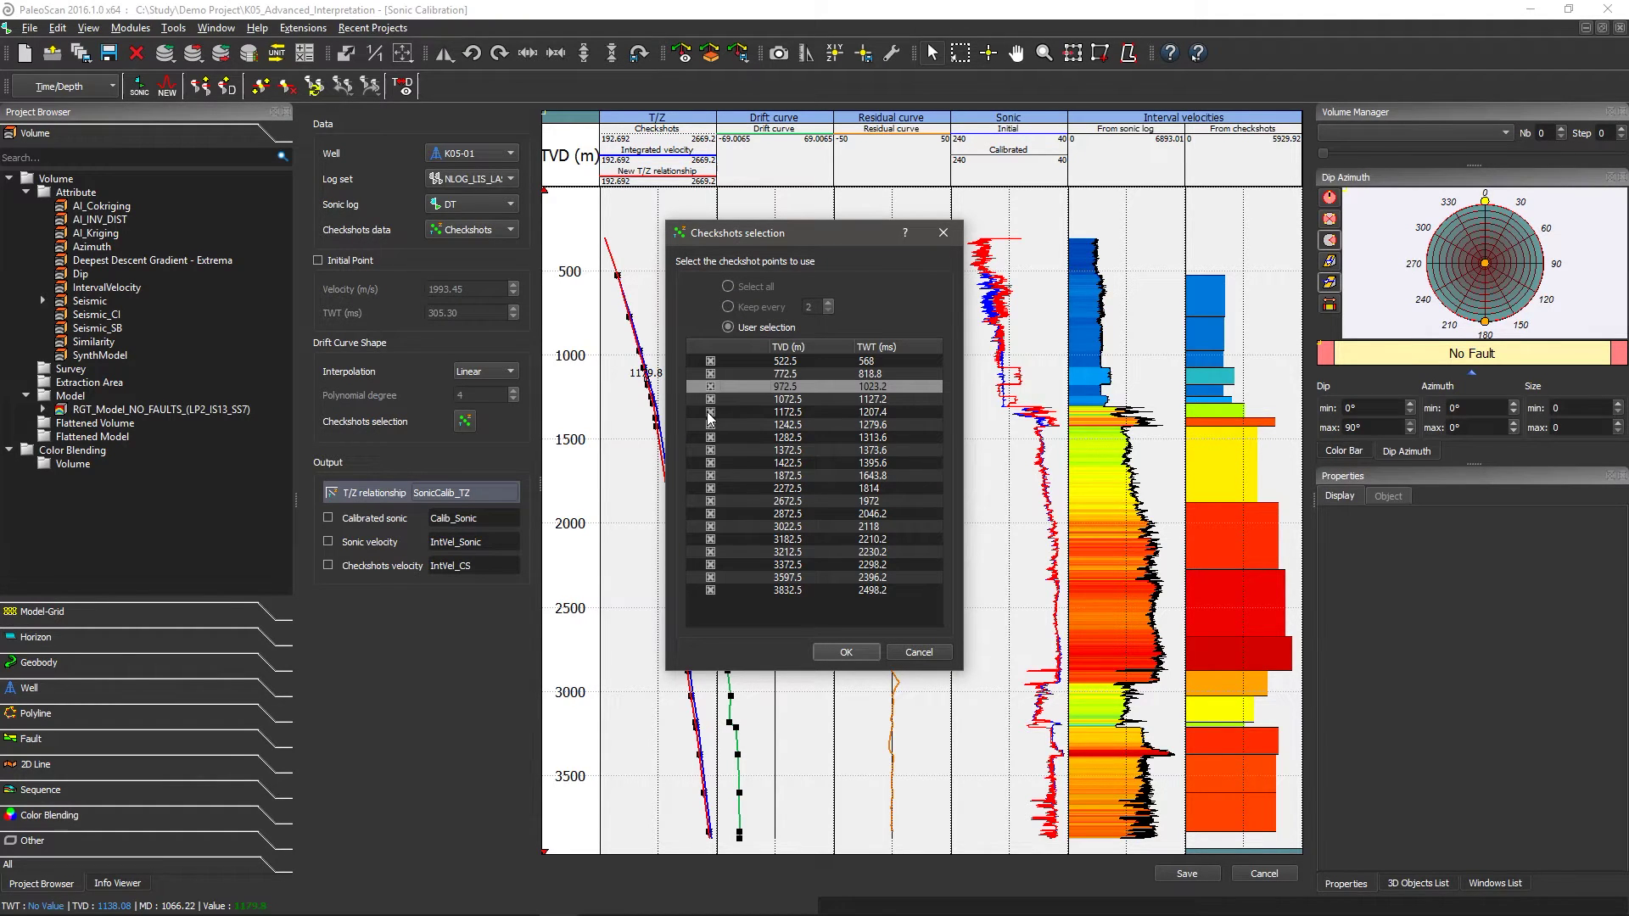
left_click(711, 414)
left_click(764, 438)
left_click_drag(792, 238, 1175, 171)
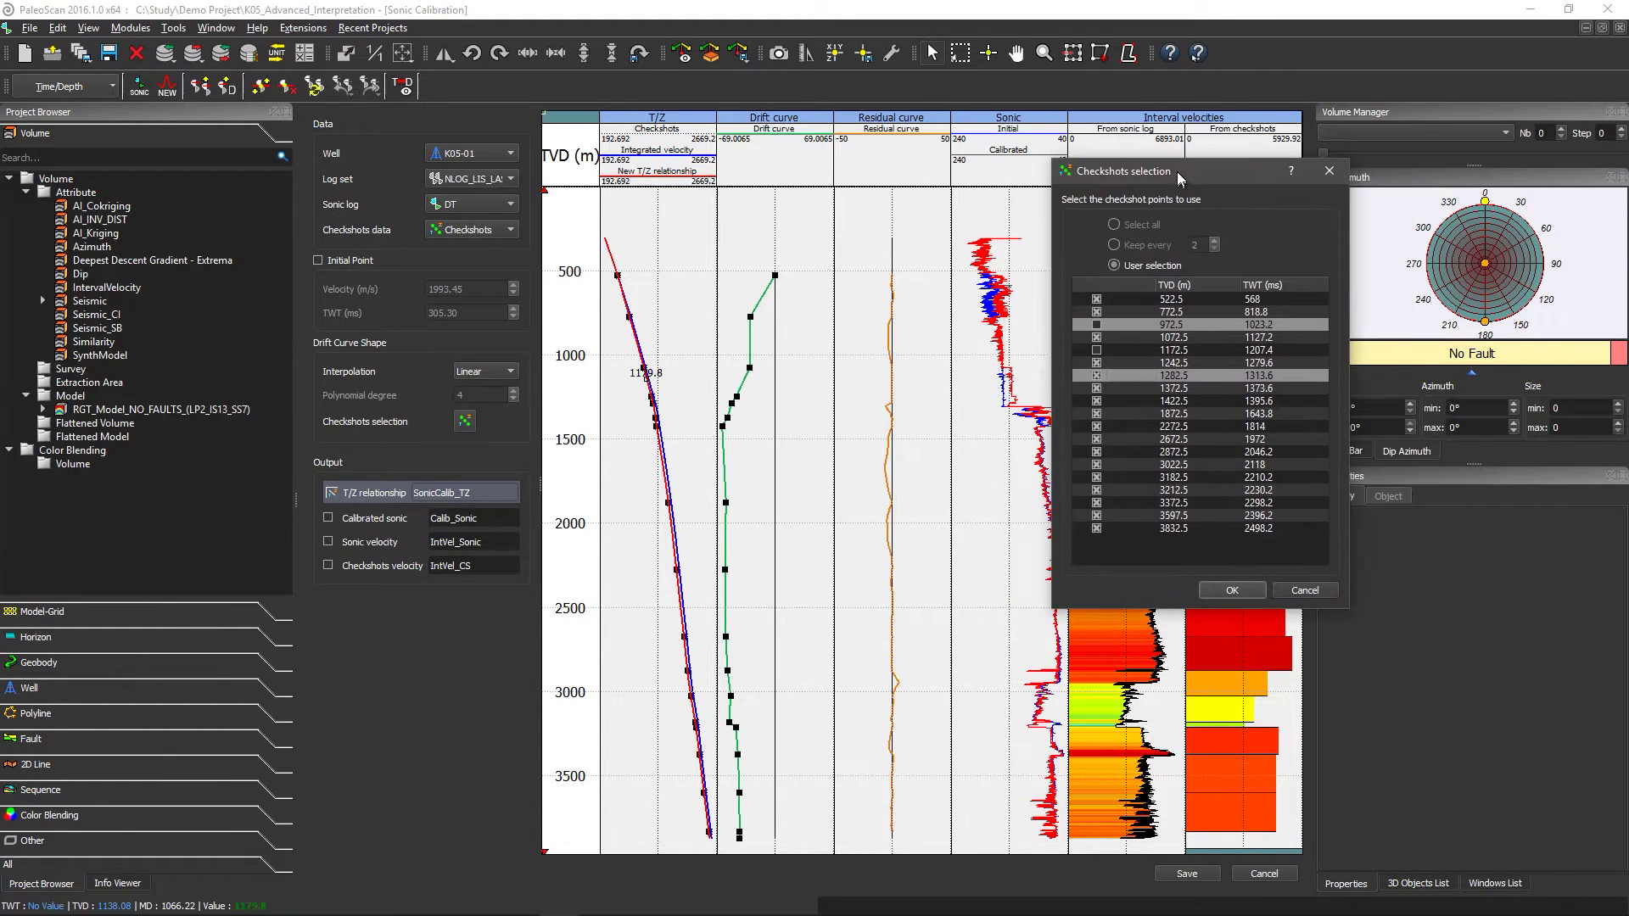
left_click(1094, 426)
left_click(1095, 452)
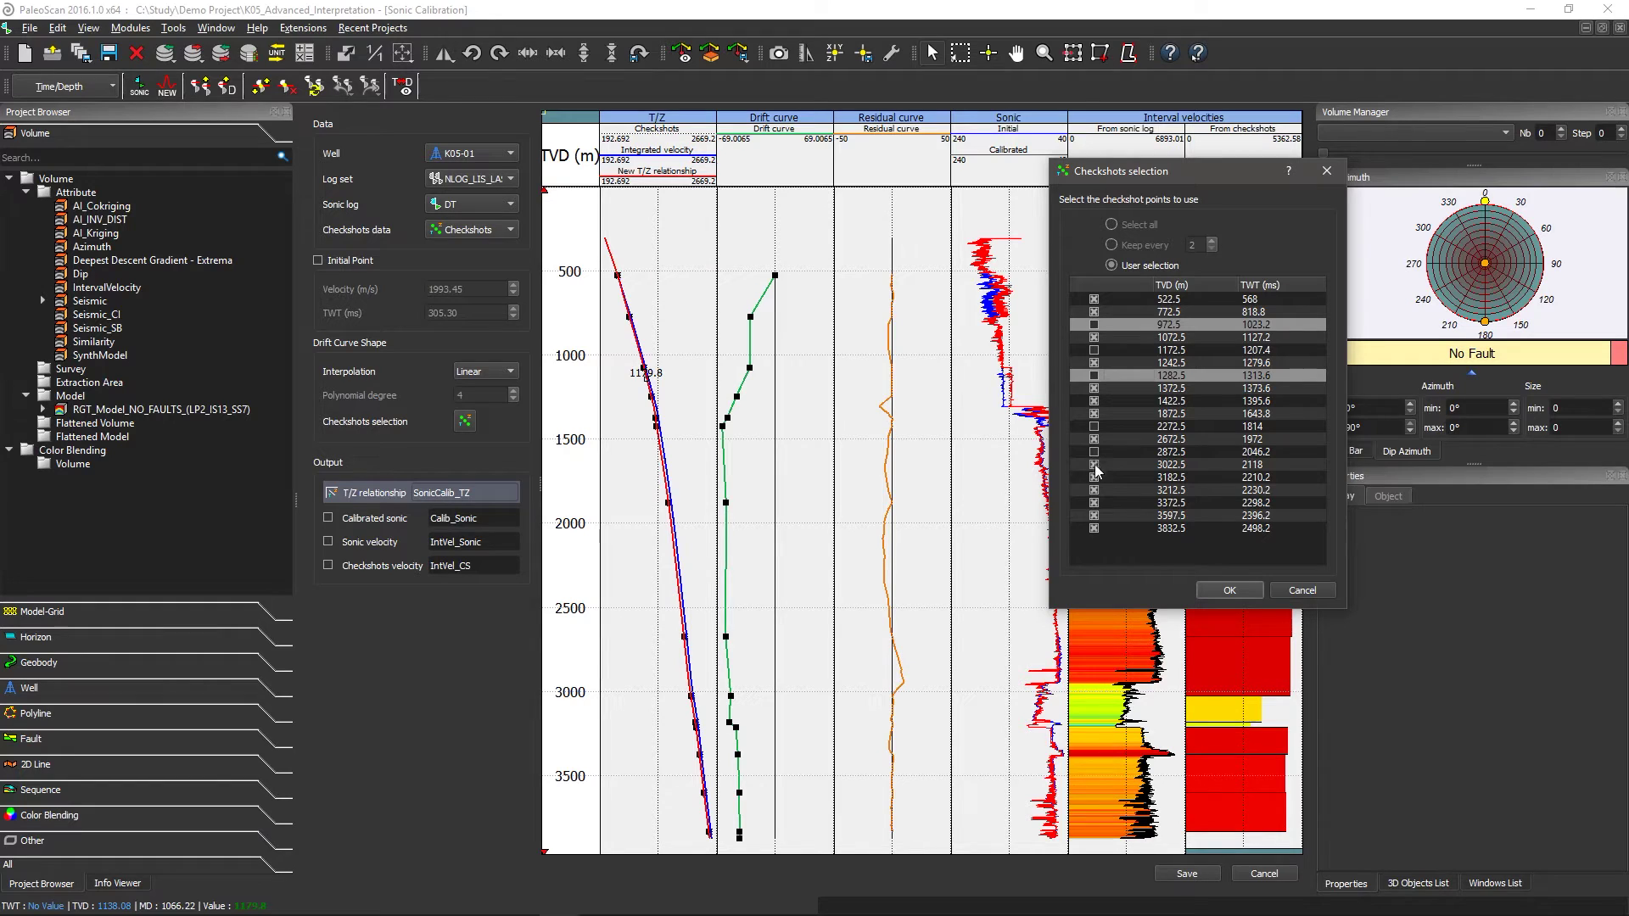
left_click(1095, 490)
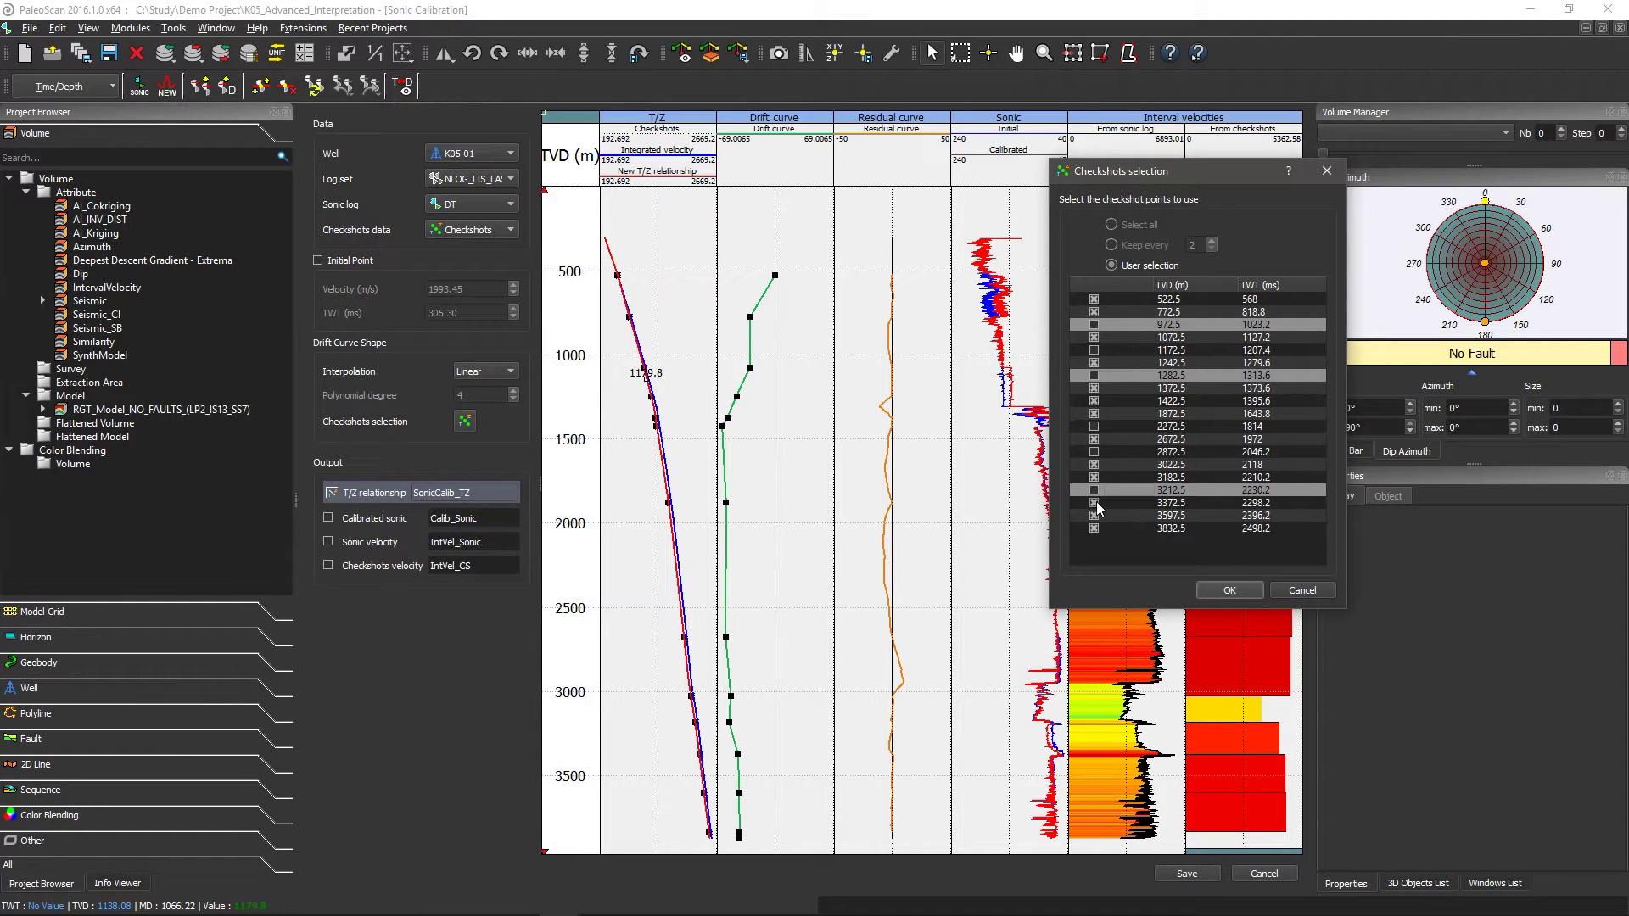
Try keeping every second point, then select all checkshot points and close the list
left_click(1132, 245)
double_click(1196, 245)
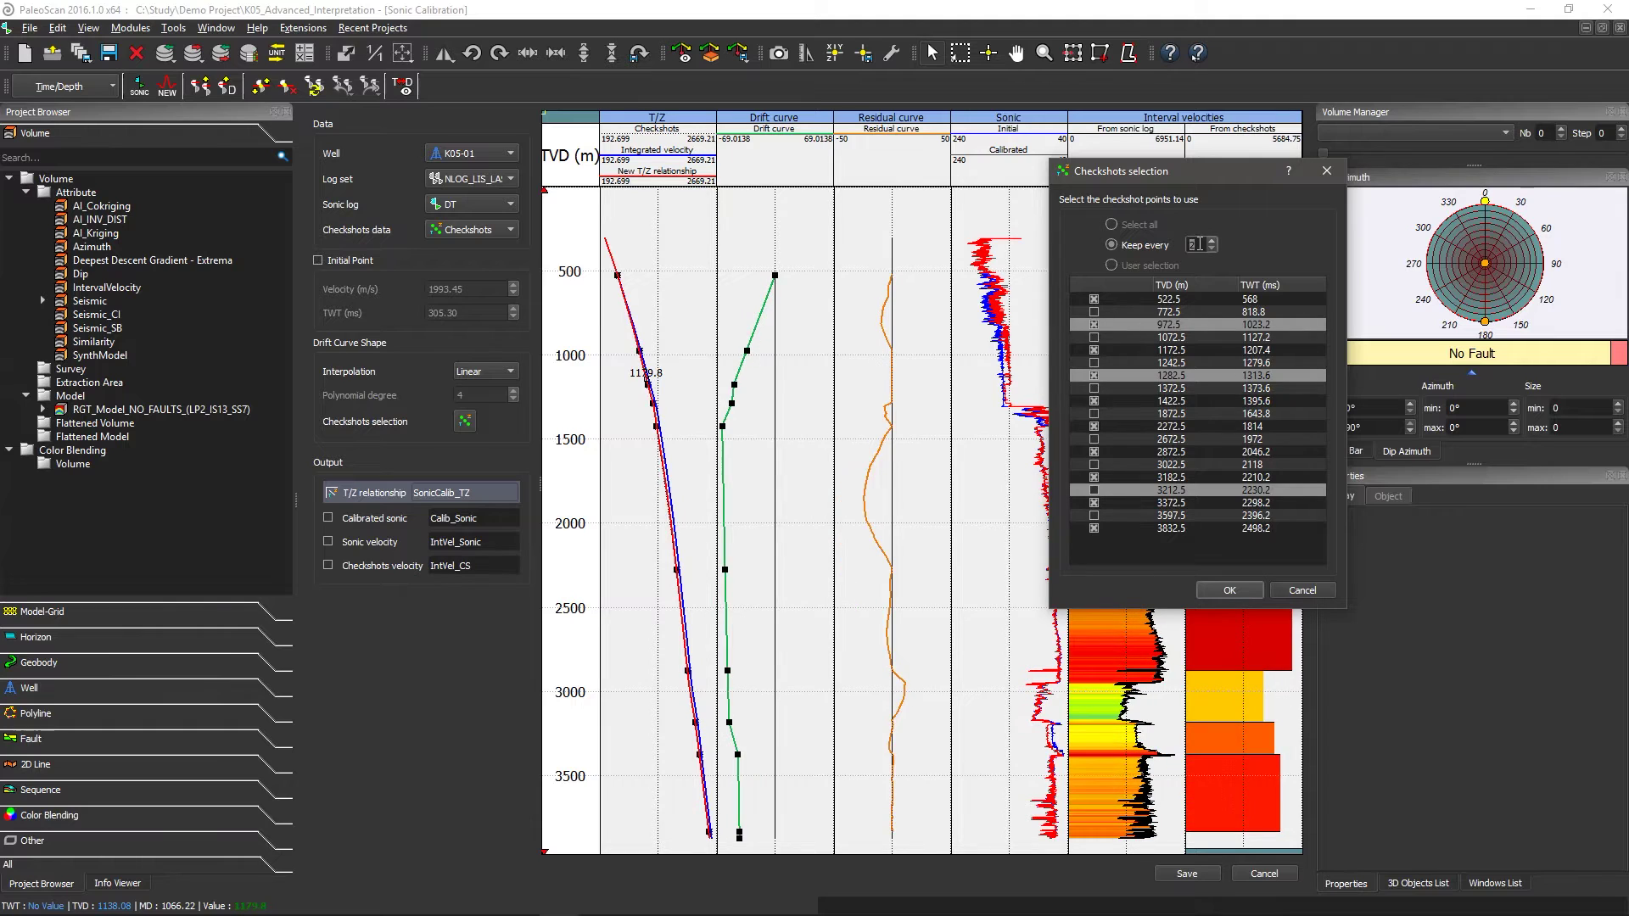
left_click(1133, 224)
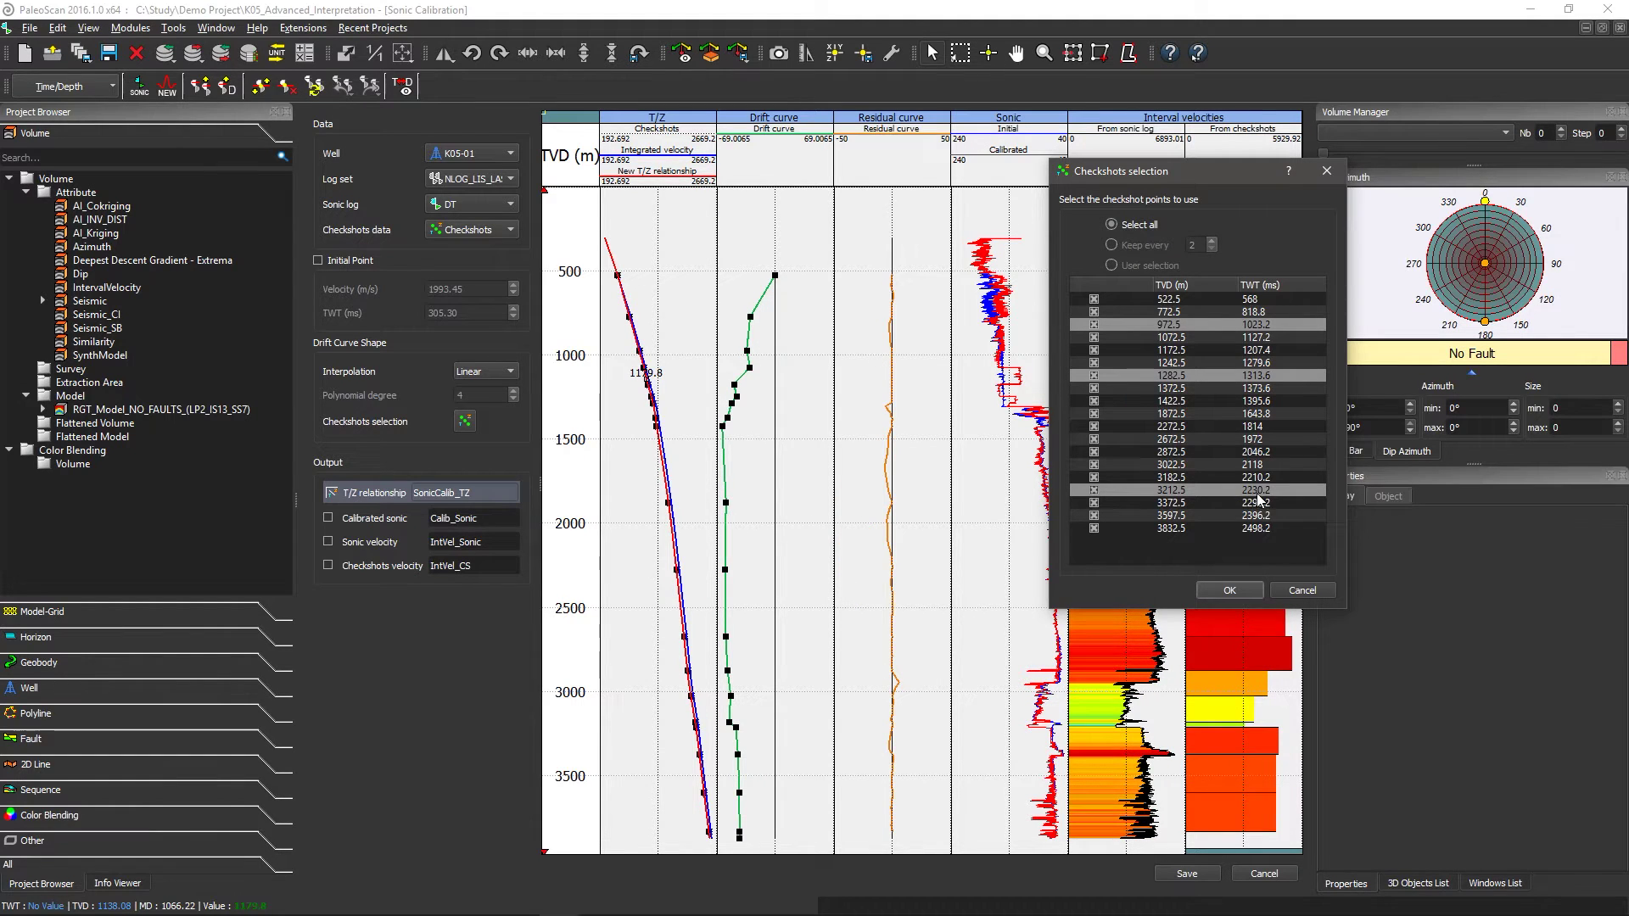
left_click(1294, 589)
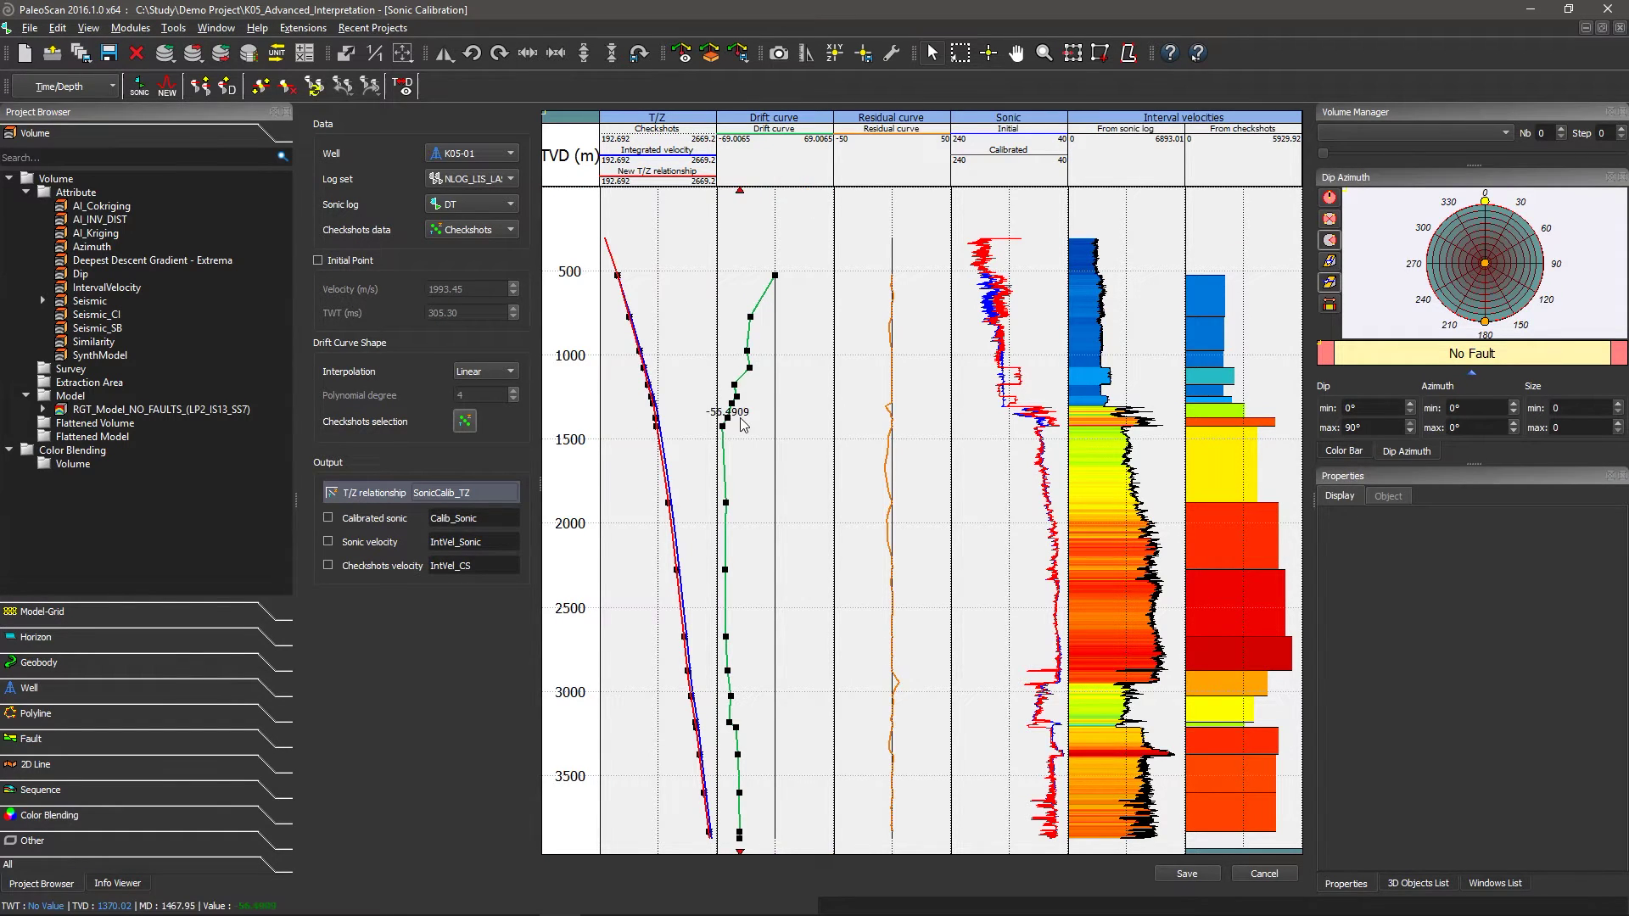
Fit the drift curve with Polynomial interpolation and vary its degree
left_click(509, 371)
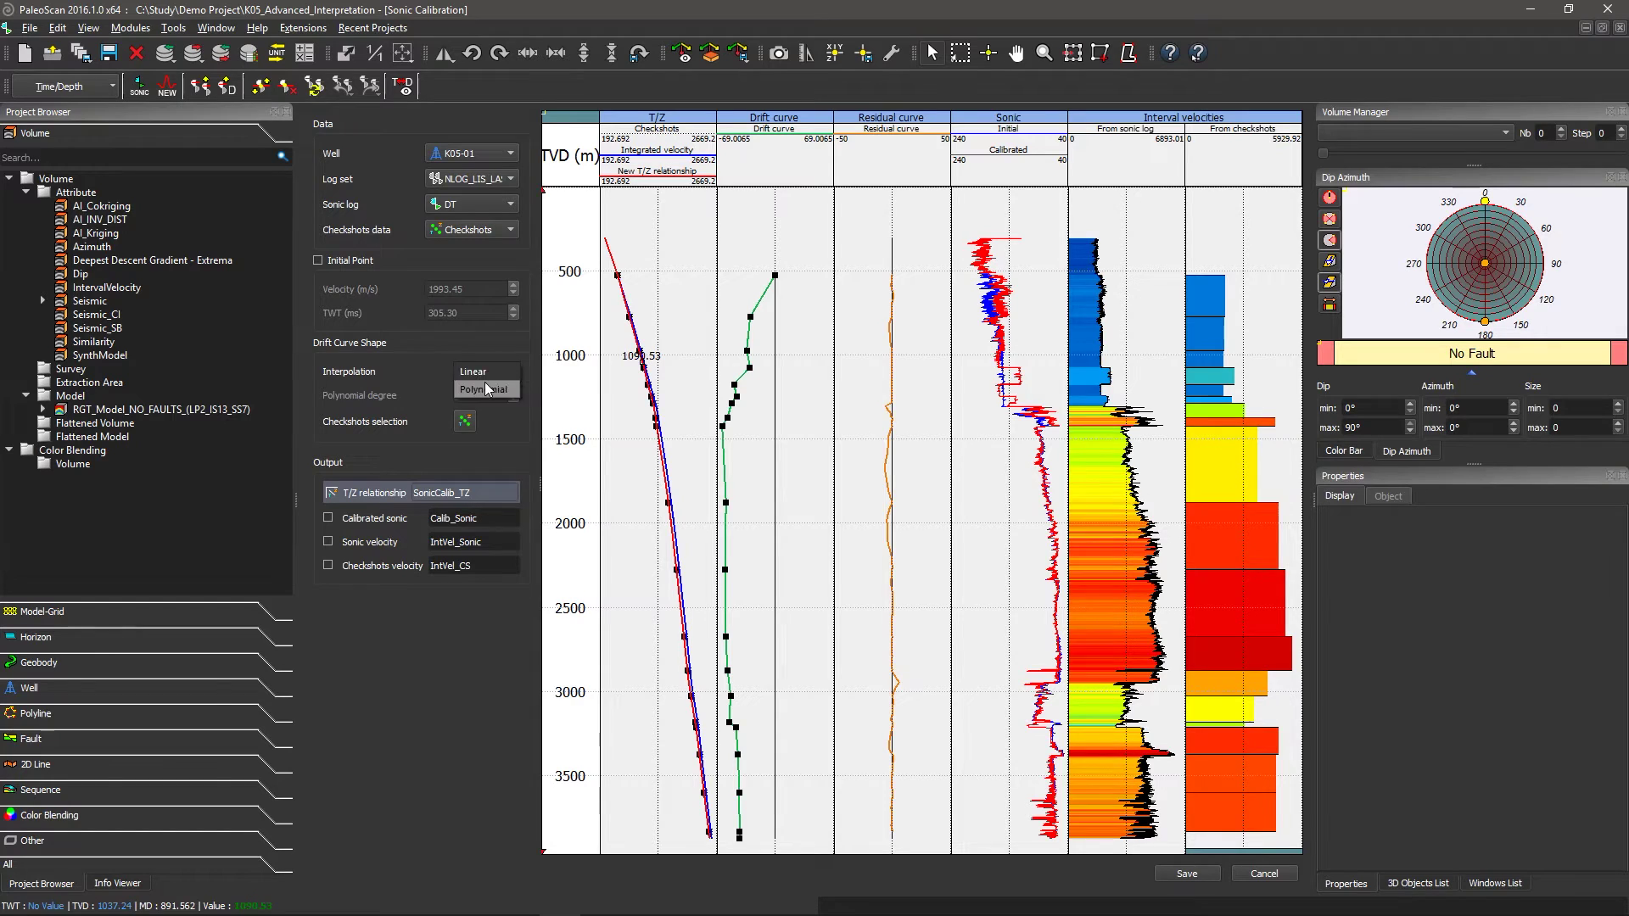
left_click(486, 384)
scroll(484, 396, "up", 1)
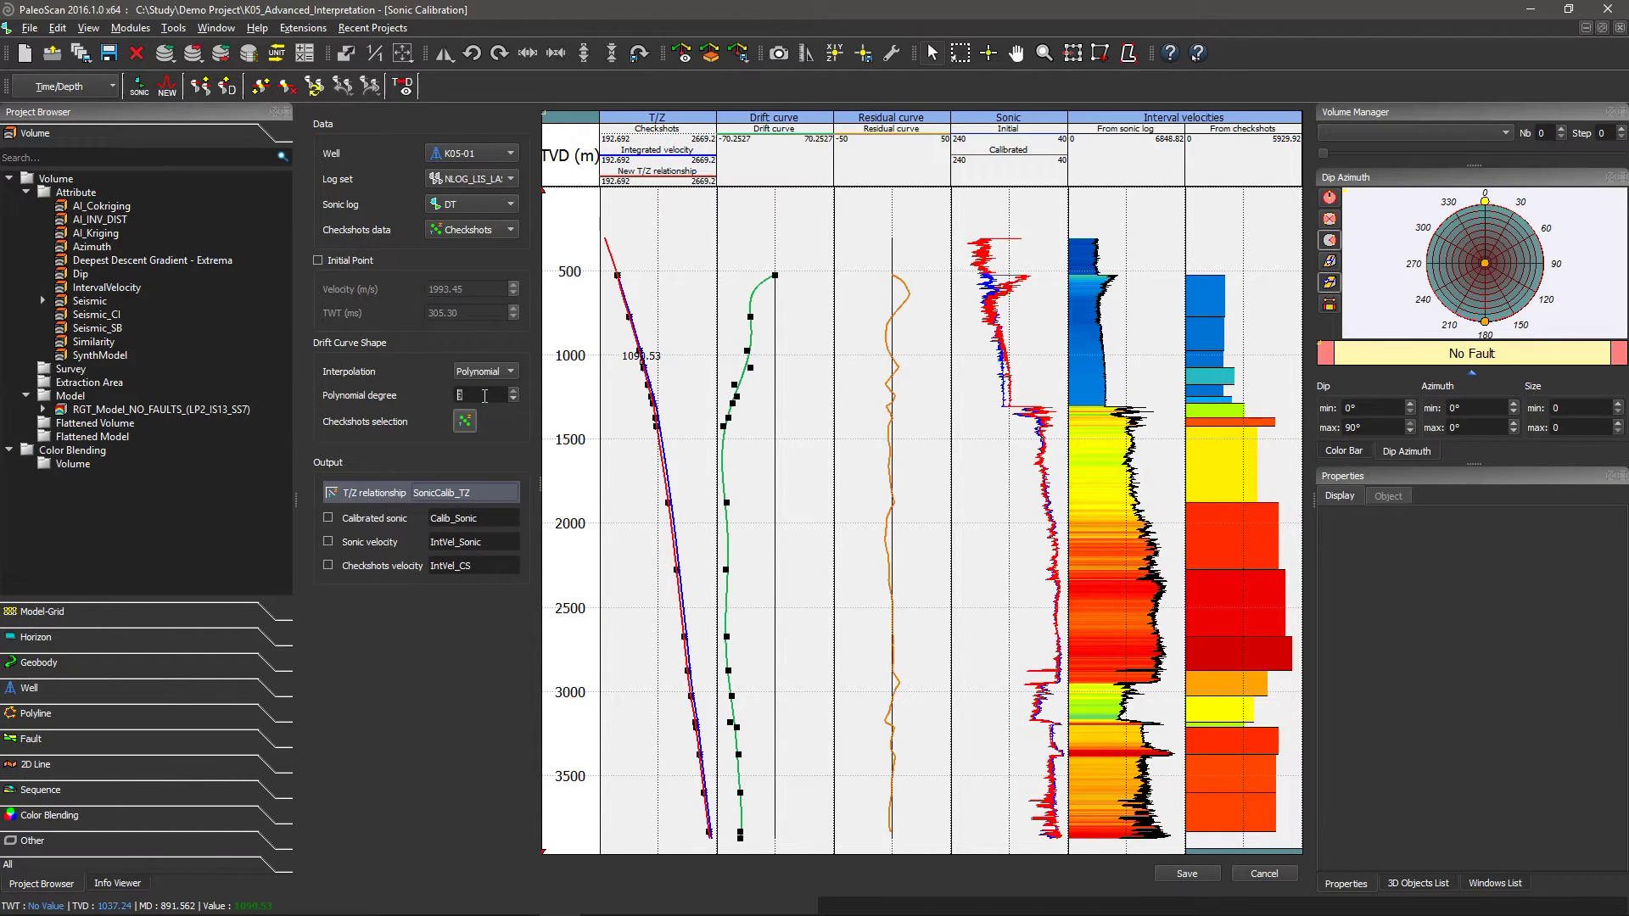
scroll(485, 395, "down", 4)
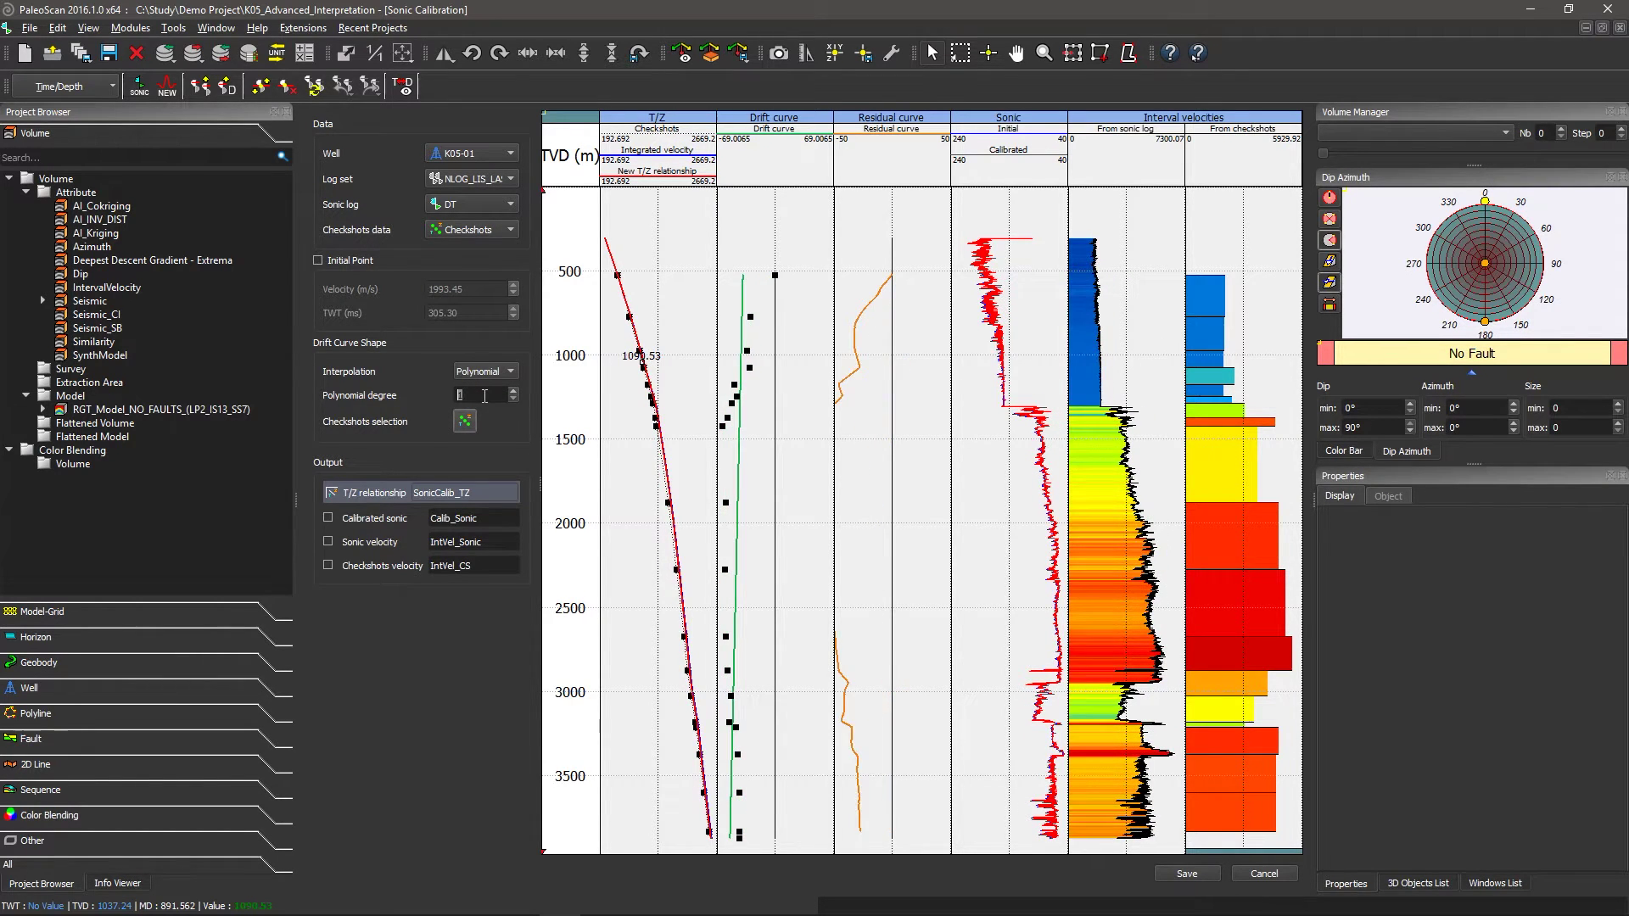
scroll(484, 396, "up", 2)
Return the drift to Linear, uncheck the sonic velocity log output, and cancel without saving
left_click(496, 372)
left_click(496, 354)
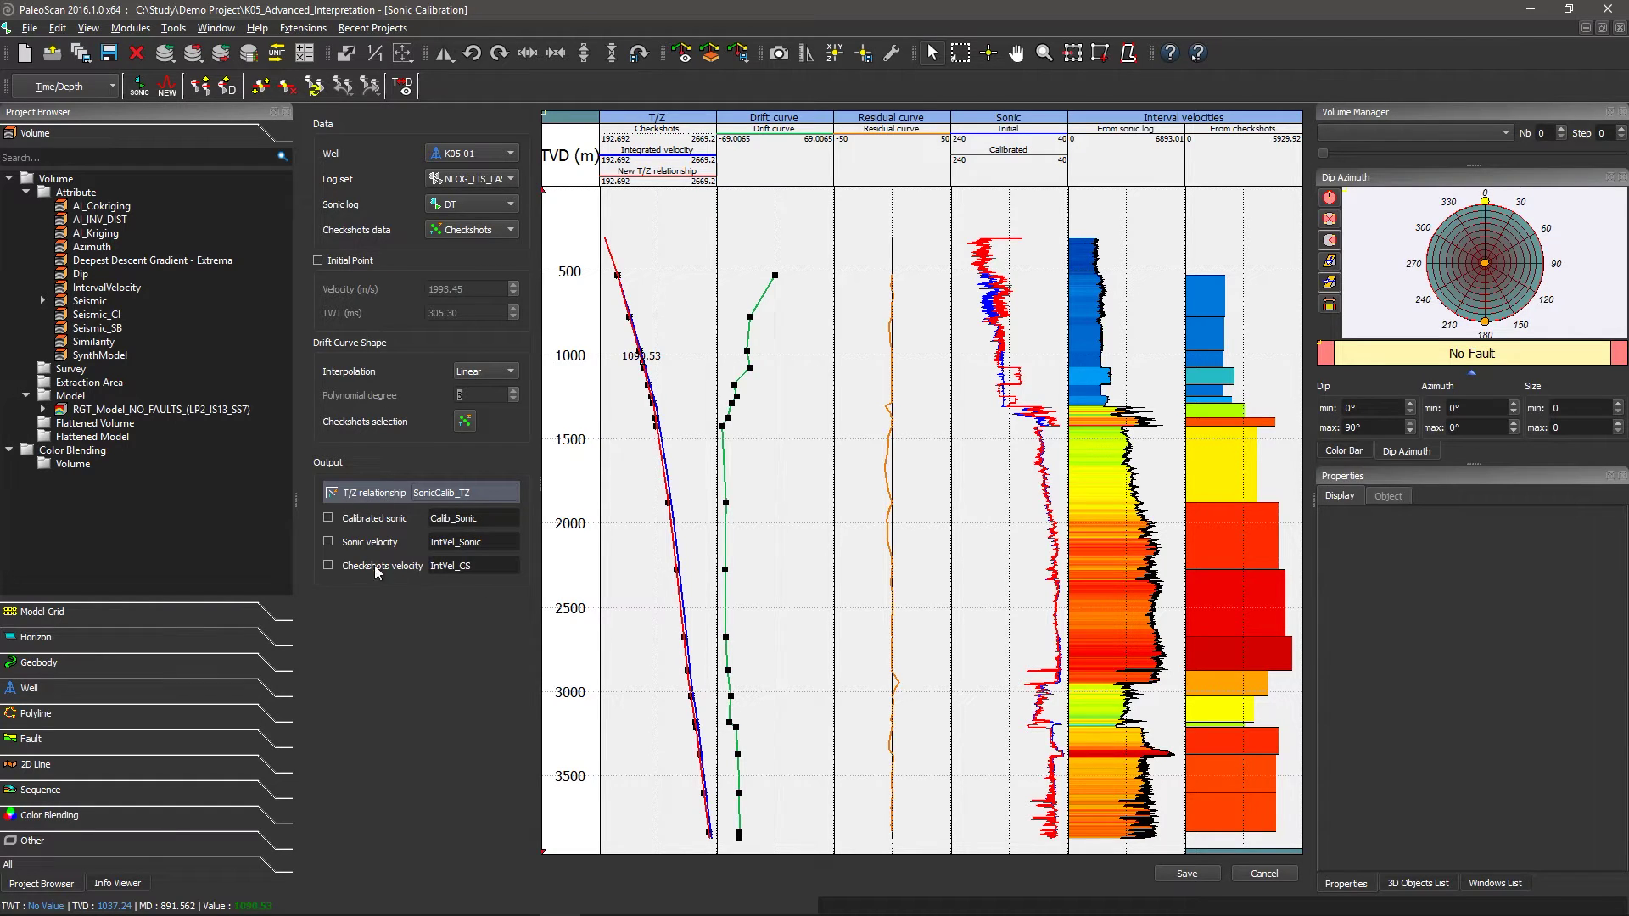
left_click(329, 541)
left_click(1263, 875)
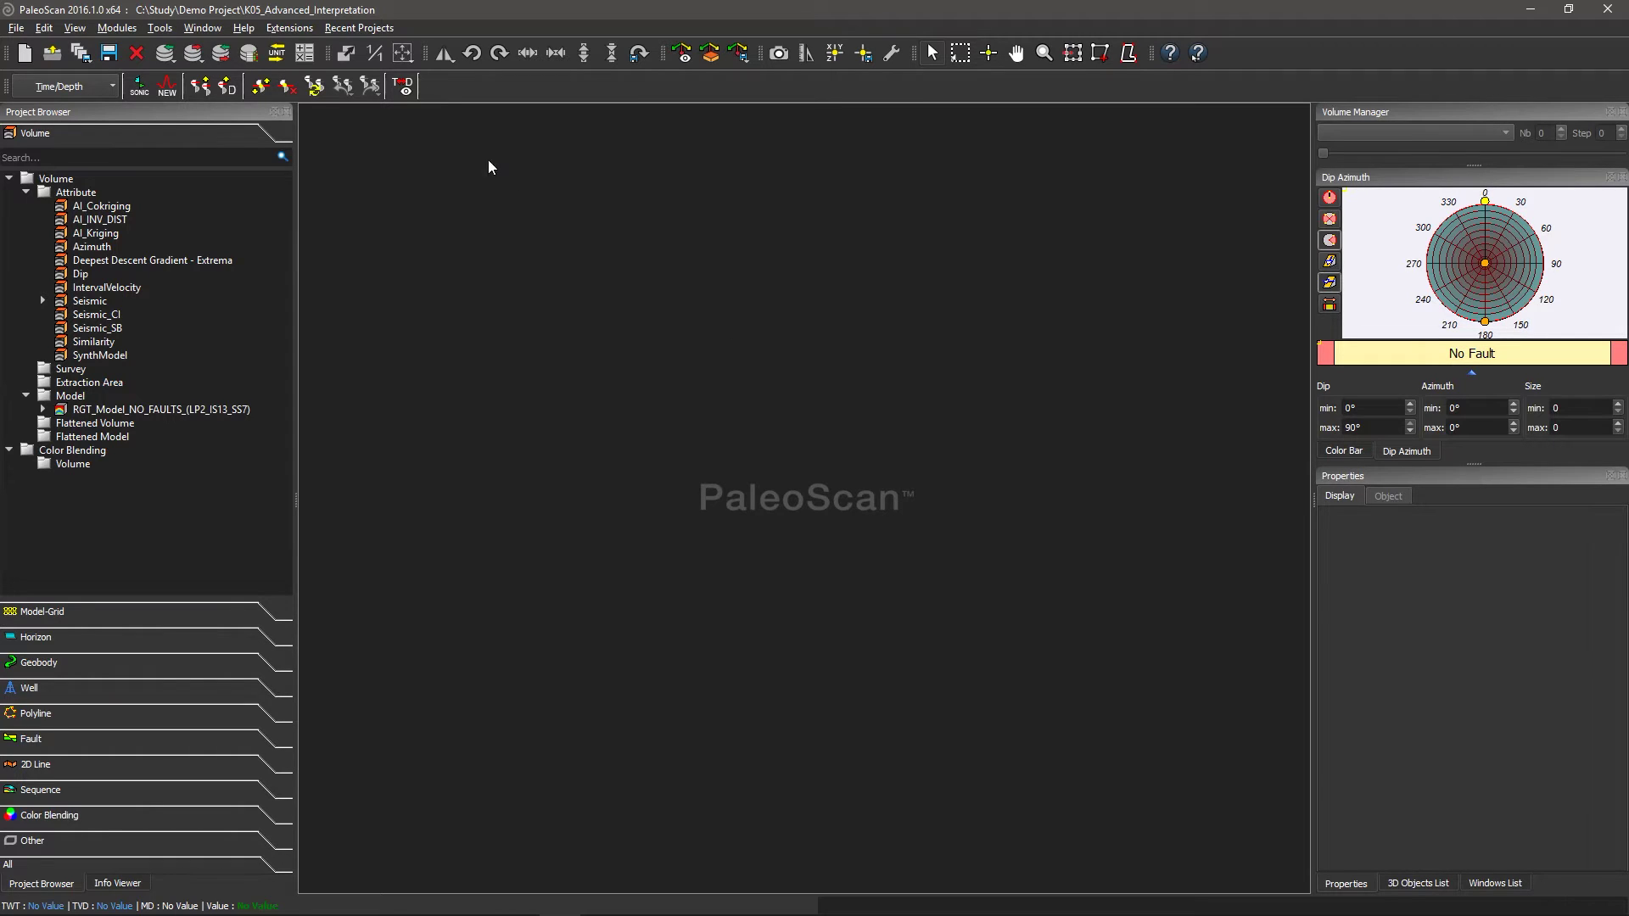
Maximize Wavelet Creation and add a new Analytic wavelet after briefly trying Deterministic
left_click(170, 91)
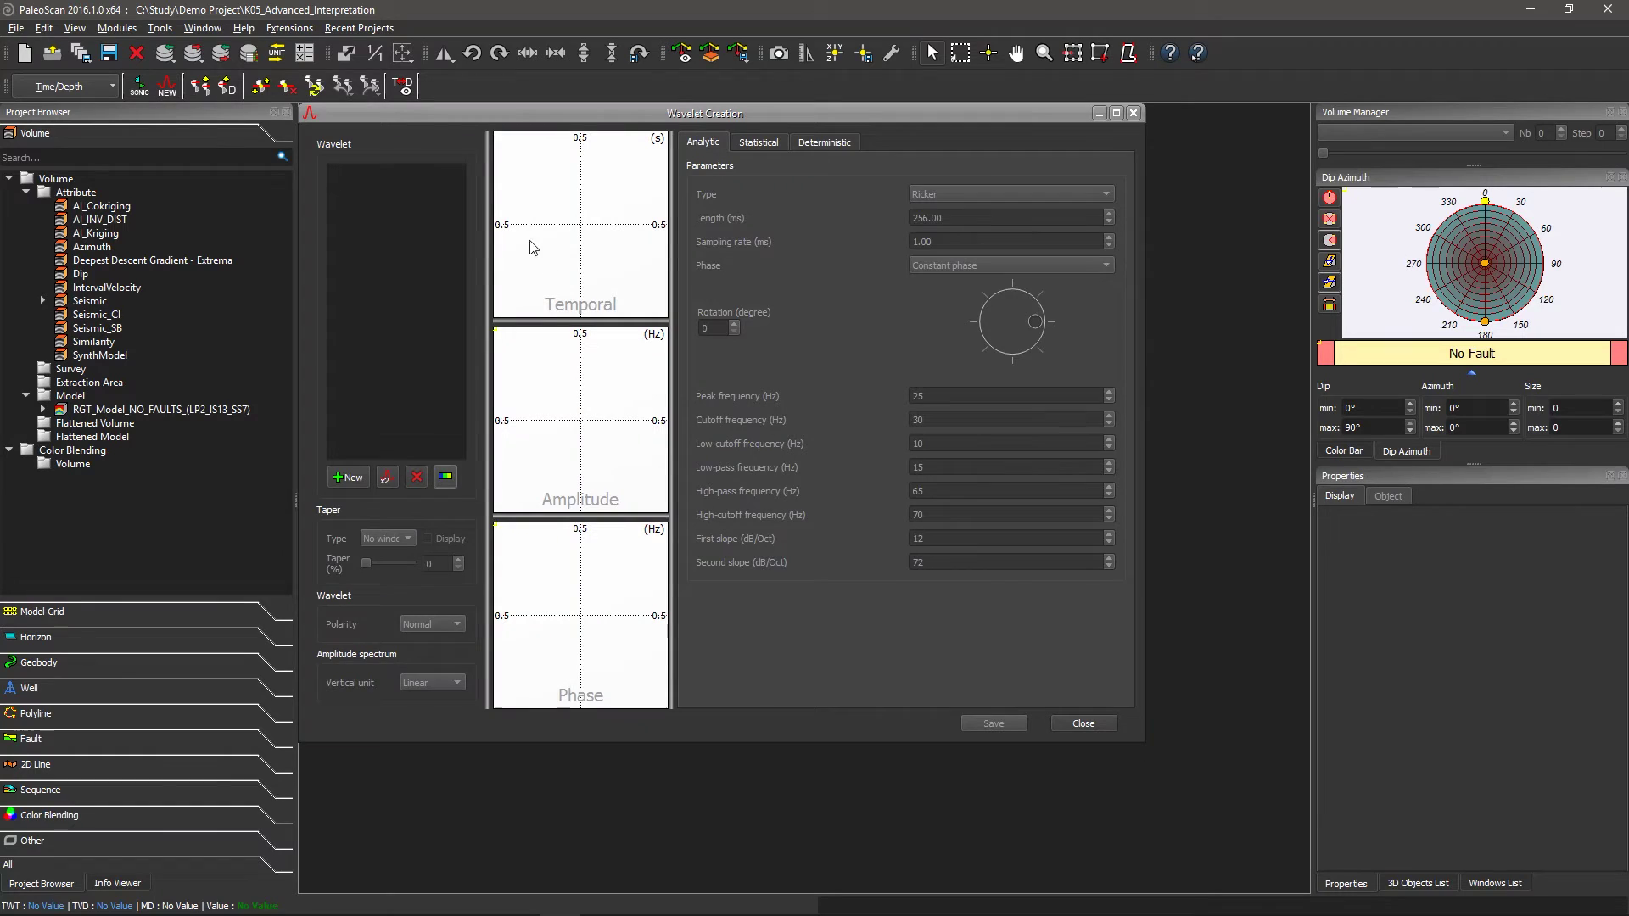
left_click(1116, 113)
left_click(356, 636)
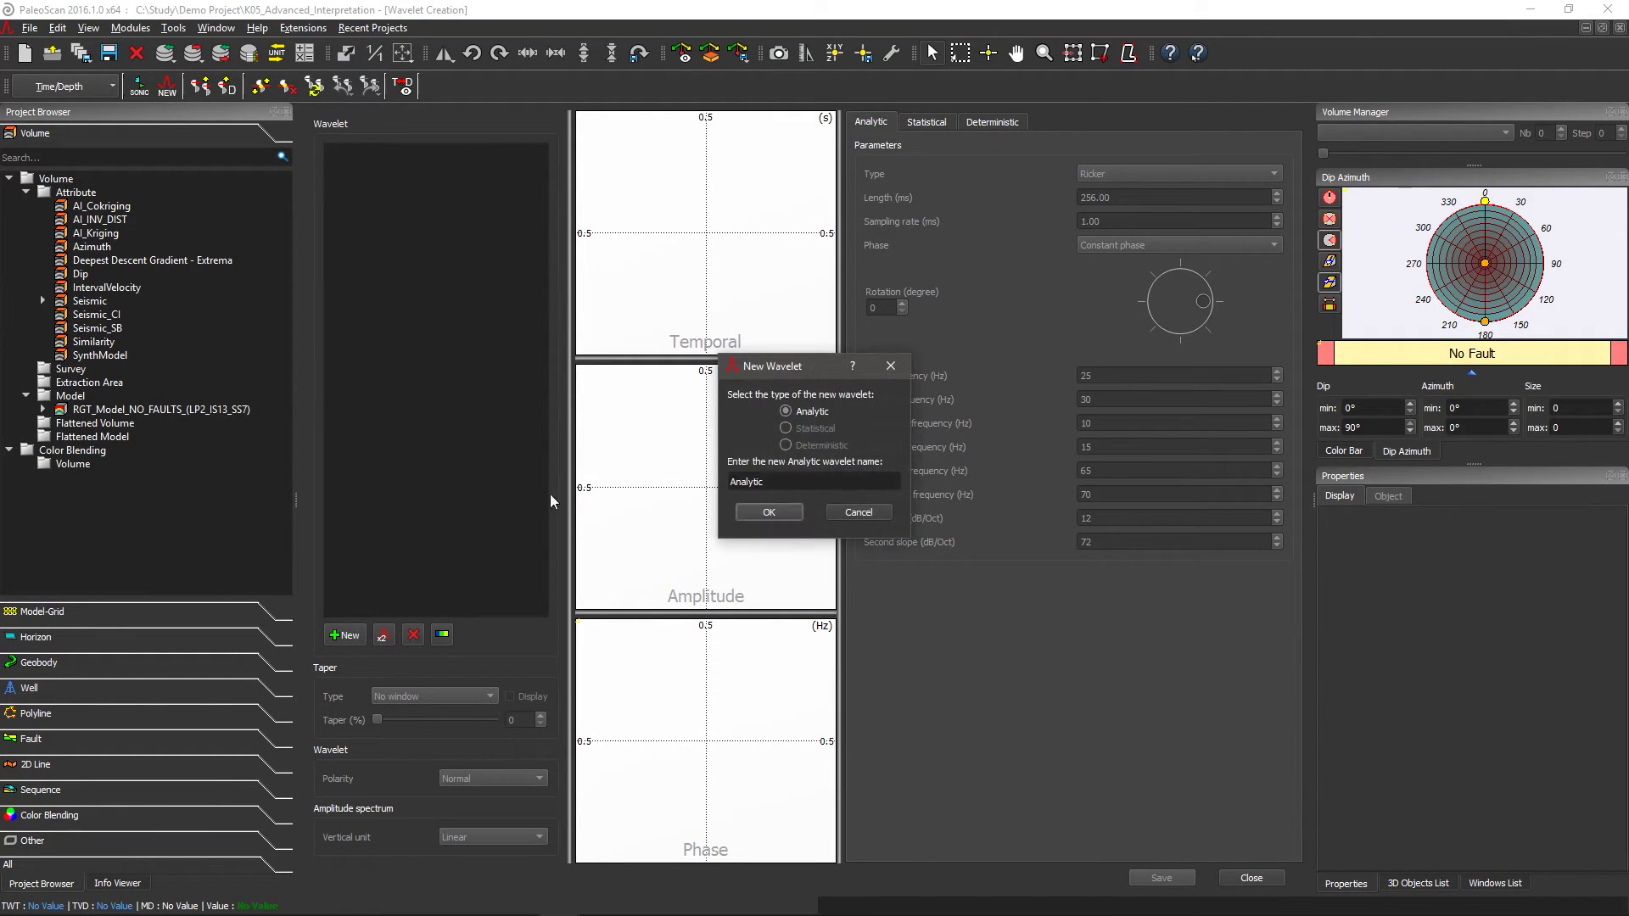
left_click(812, 427)
left_click(817, 446)
left_click(812, 413)
left_click(770, 513)
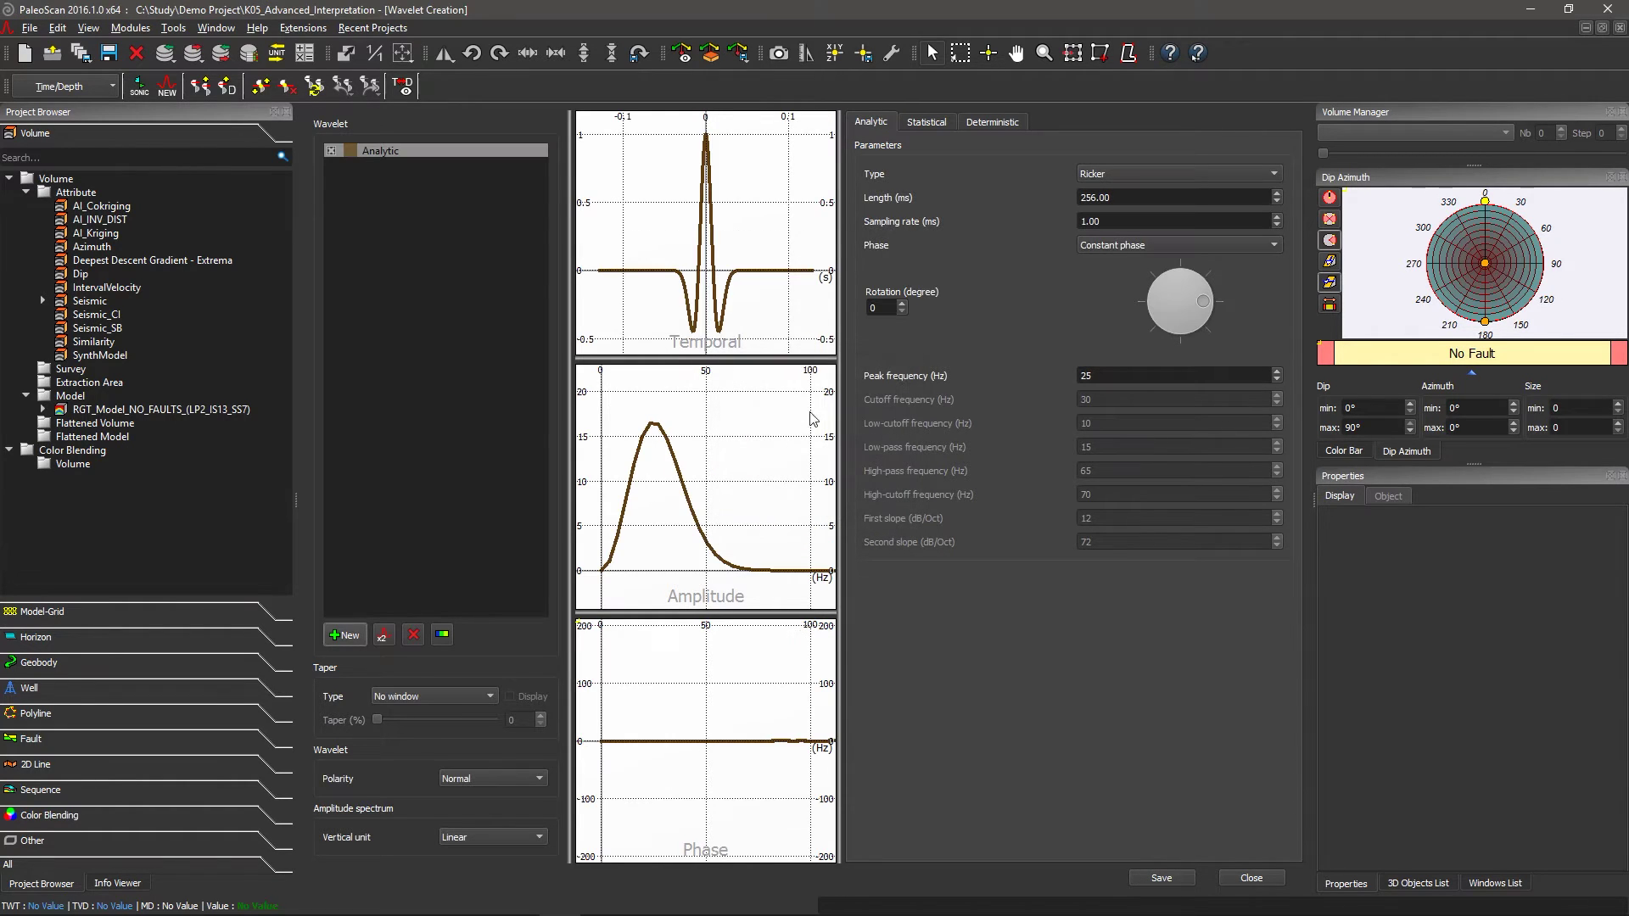
Try Sinc, Ormsby and Klauder shapes, settling on a Butterworth wavelet
left_click(1132, 175)
left_click(1132, 183)
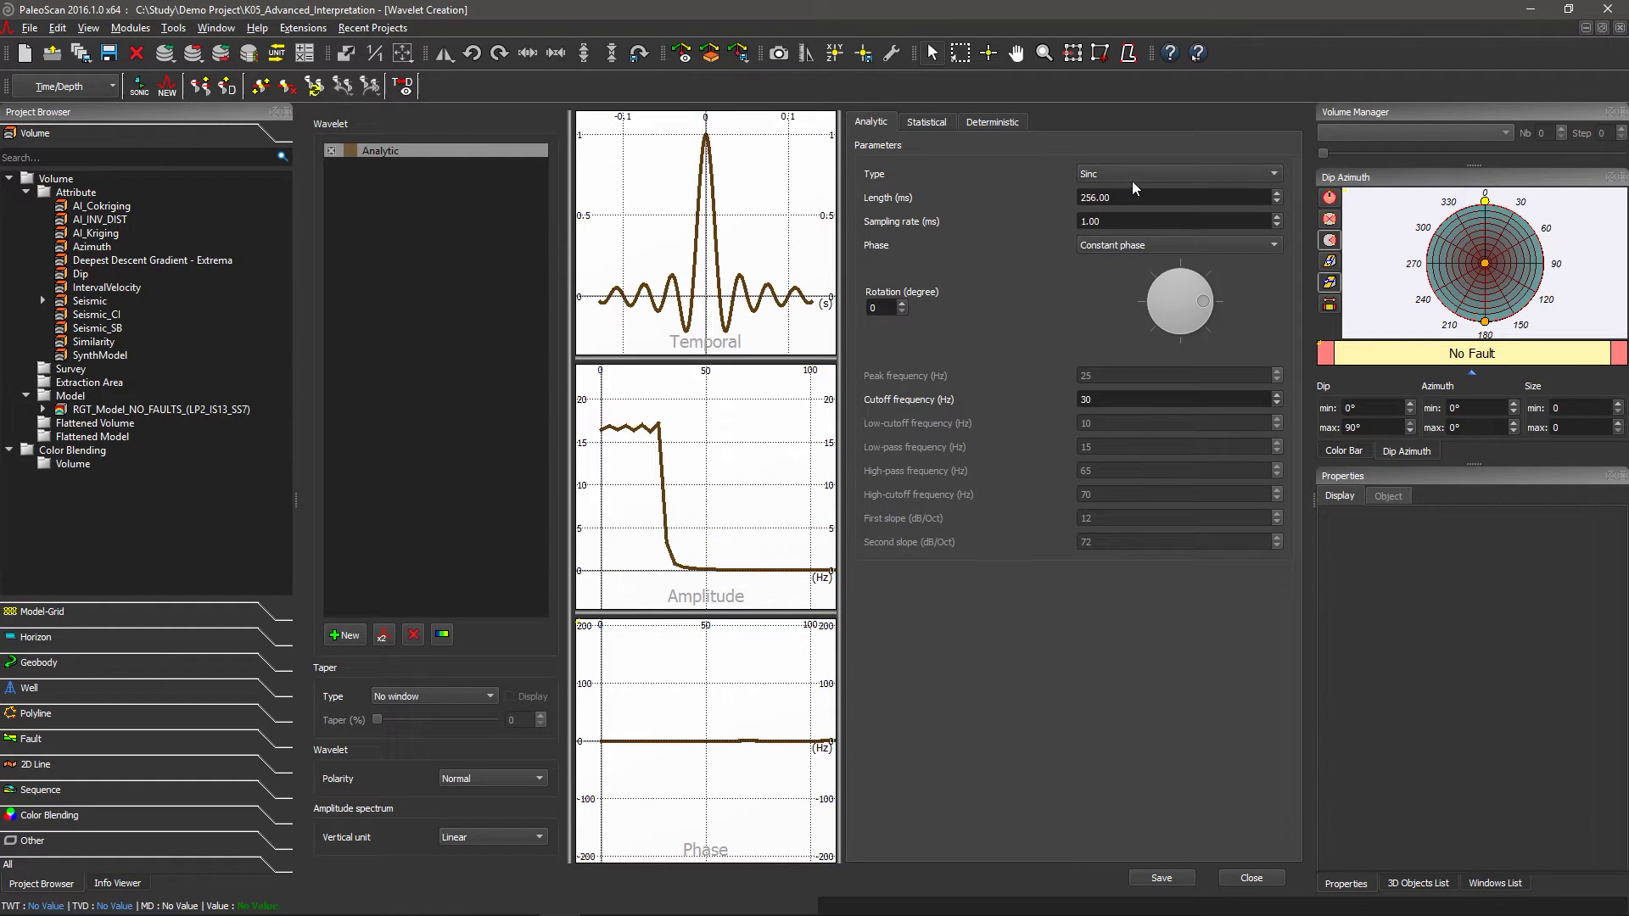
left_click(1132, 175)
left_click(1123, 193)
left_click(1119, 175)
left_click(1116, 193)
left_click(1116, 173)
left_click(1118, 194)
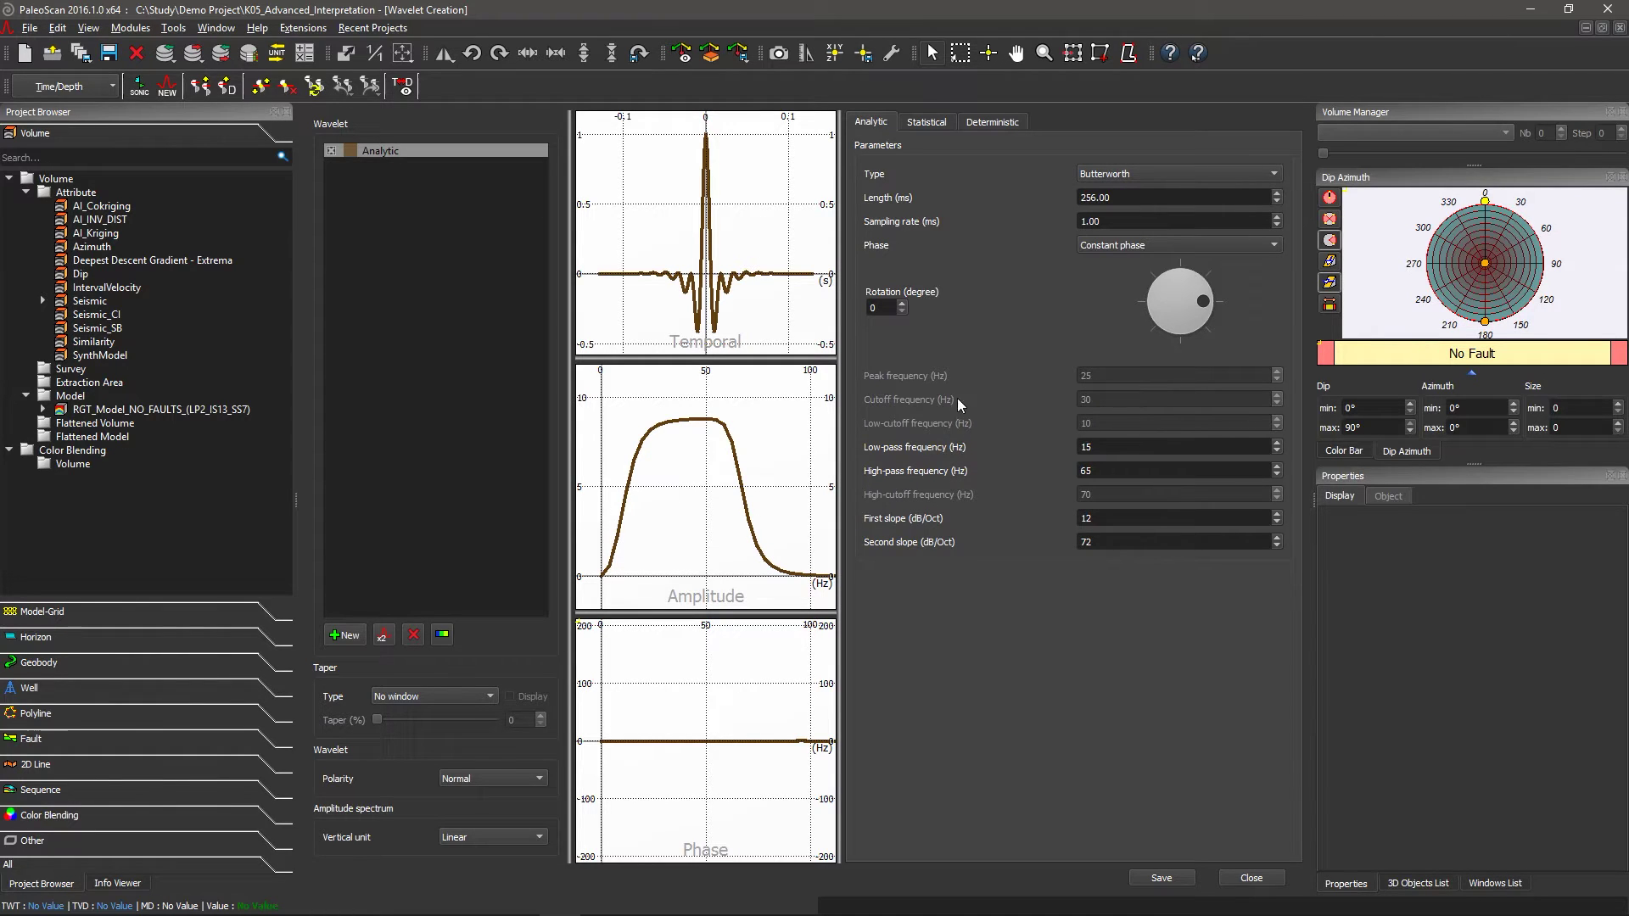
Rotate the Butterworth wavelet's phase, then bring the rotation back to 0 degrees
mouse_move(1205, 302)
left_mouse_down()
mouse_move(1155, 303)
mouse_move(1176, 283)
mouse_move(1203, 297)
left_mouse_up()
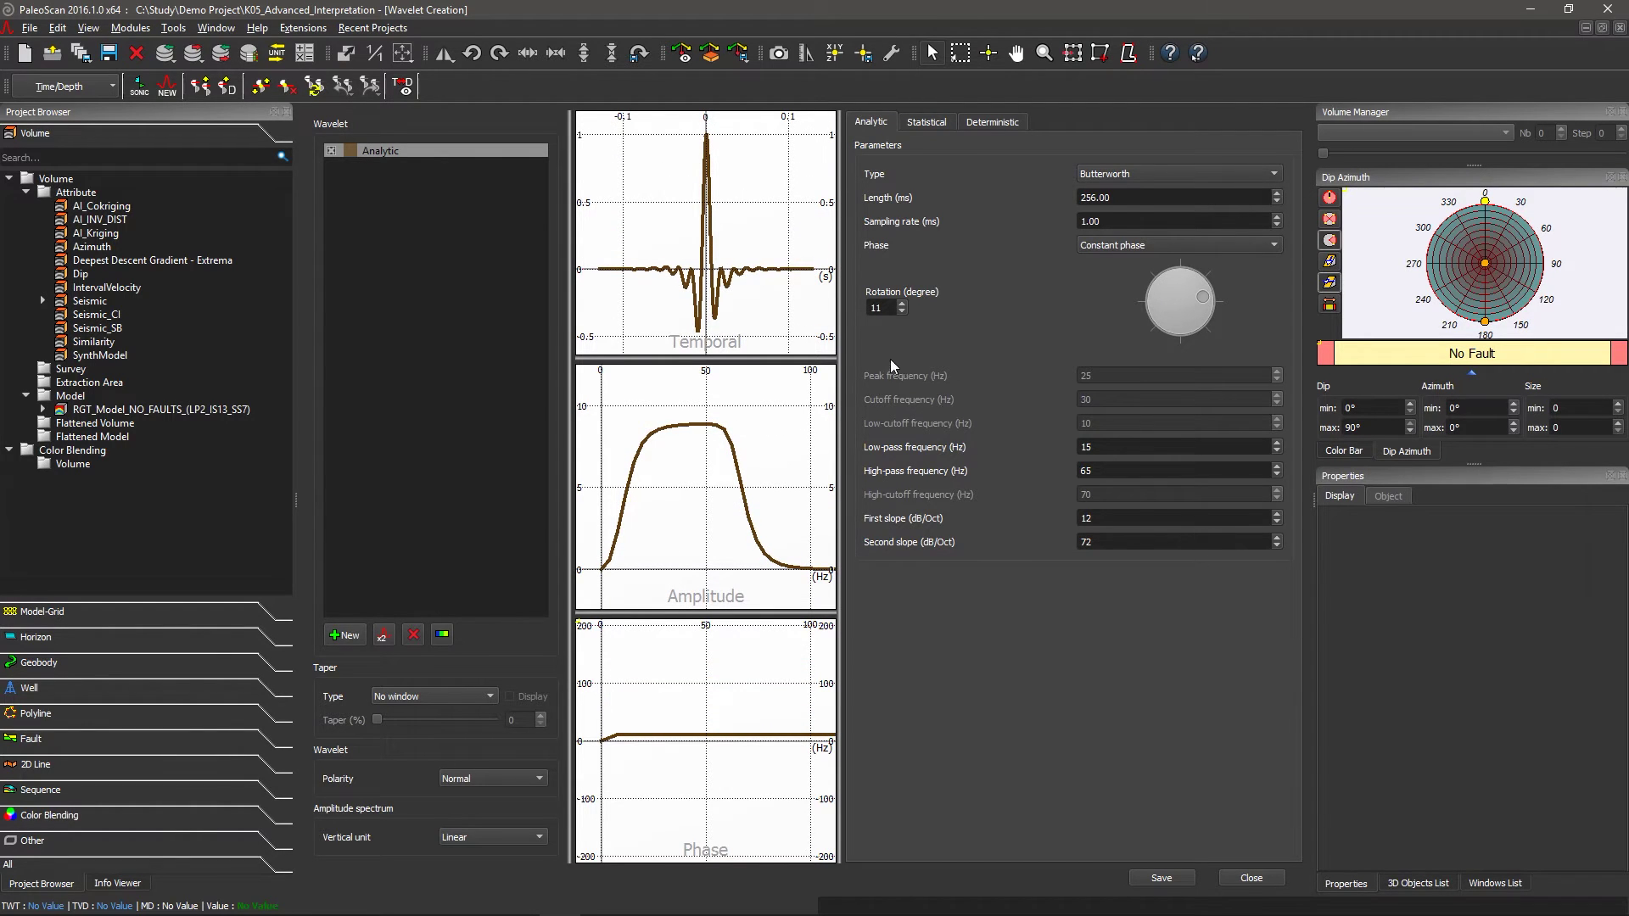
scroll(891, 310, "down", 9)
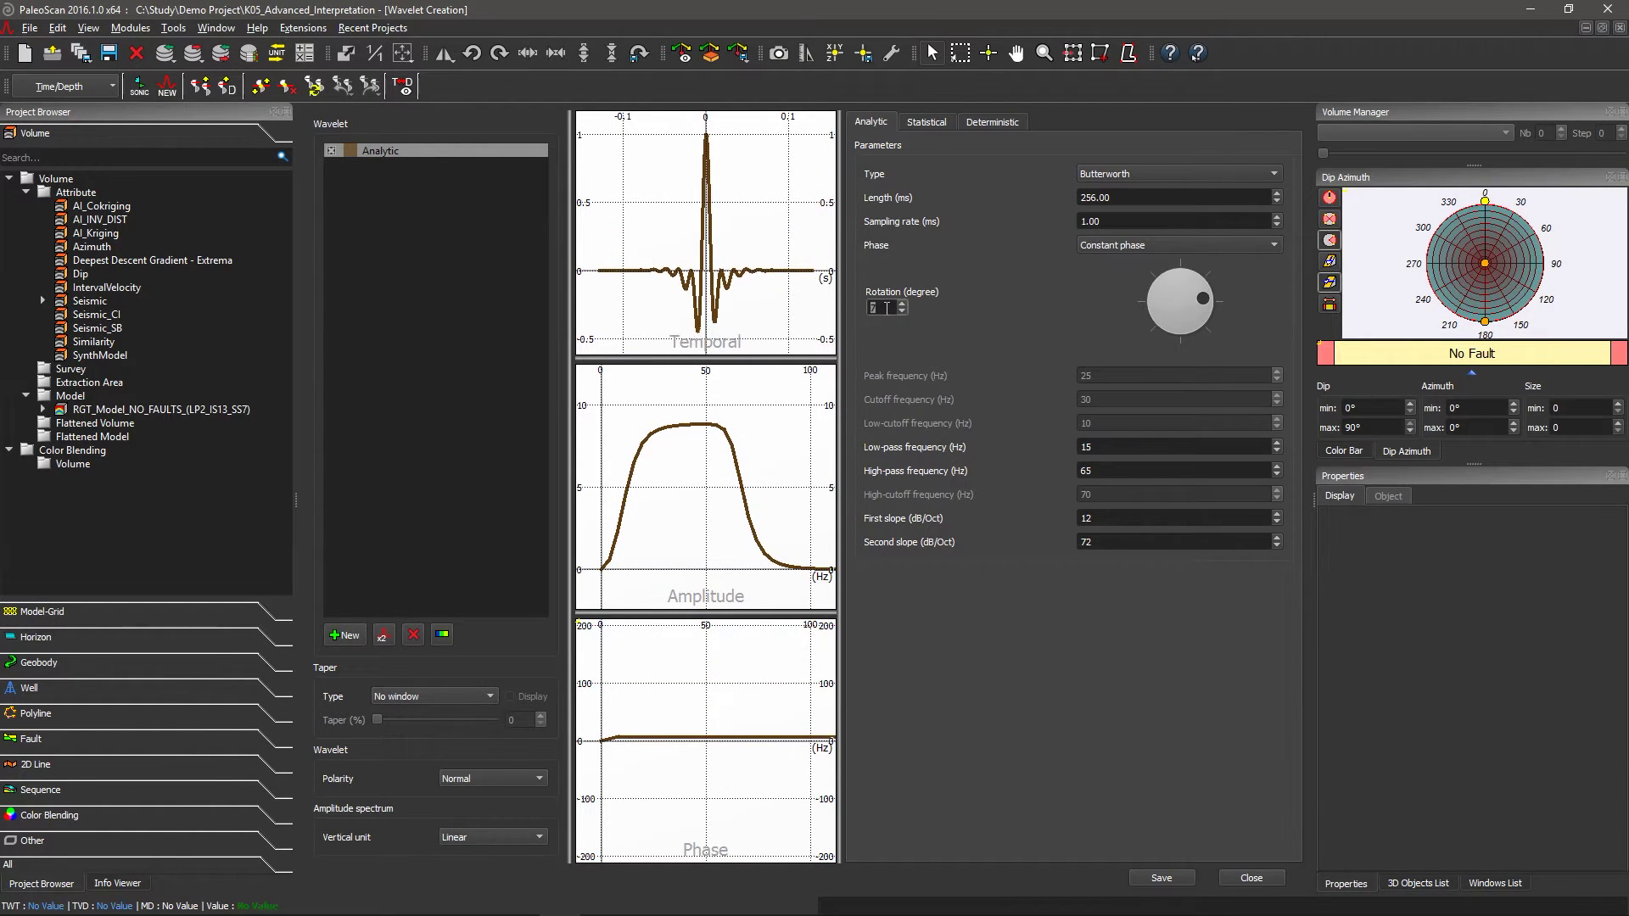
scroll(886, 308, "down", 2)
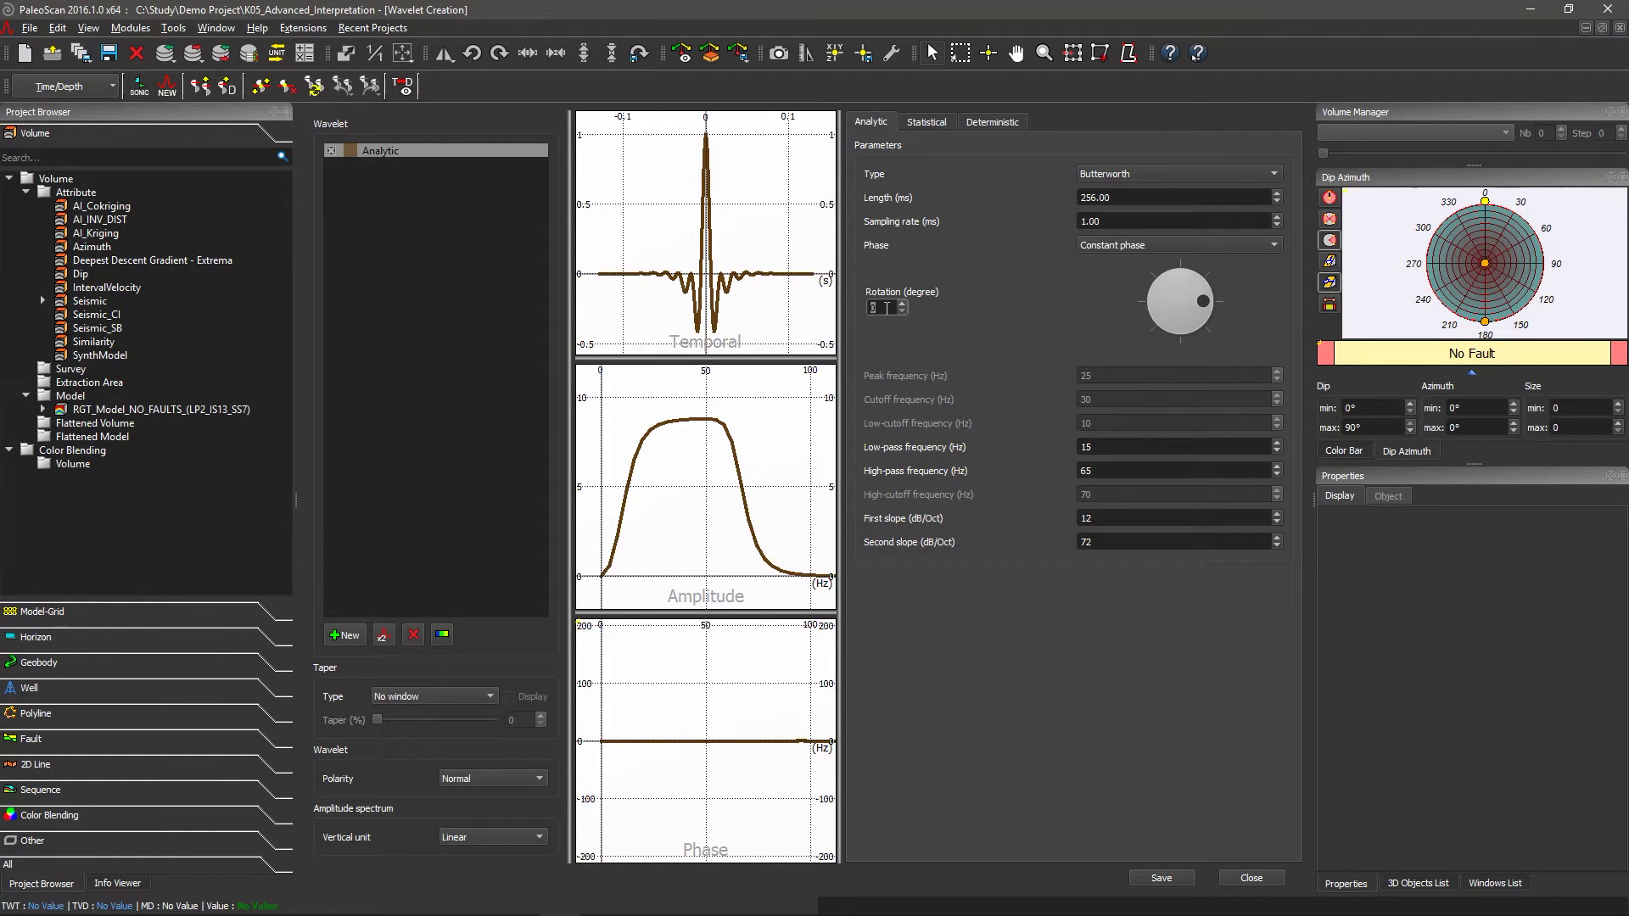
left_click(413, 703)
Compare Hann, Hamming, Bartlett and Cosine tapers, settling on Hamming at 42%
left_click(420, 717)
left_click(428, 699)
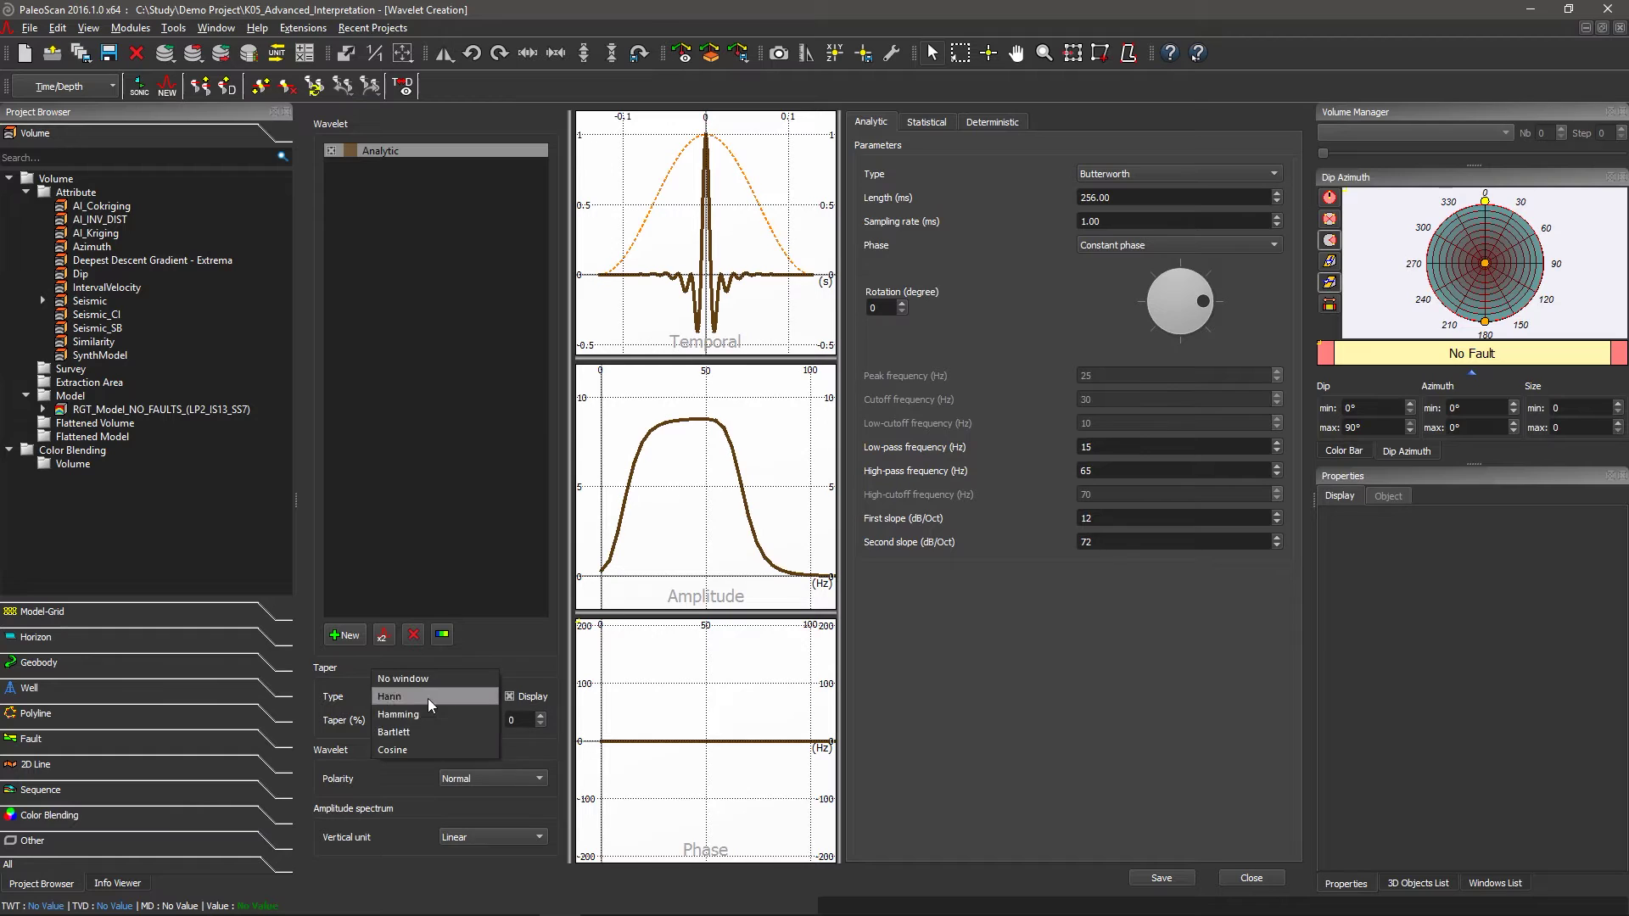
left_click(421, 715)
left_click(435, 695)
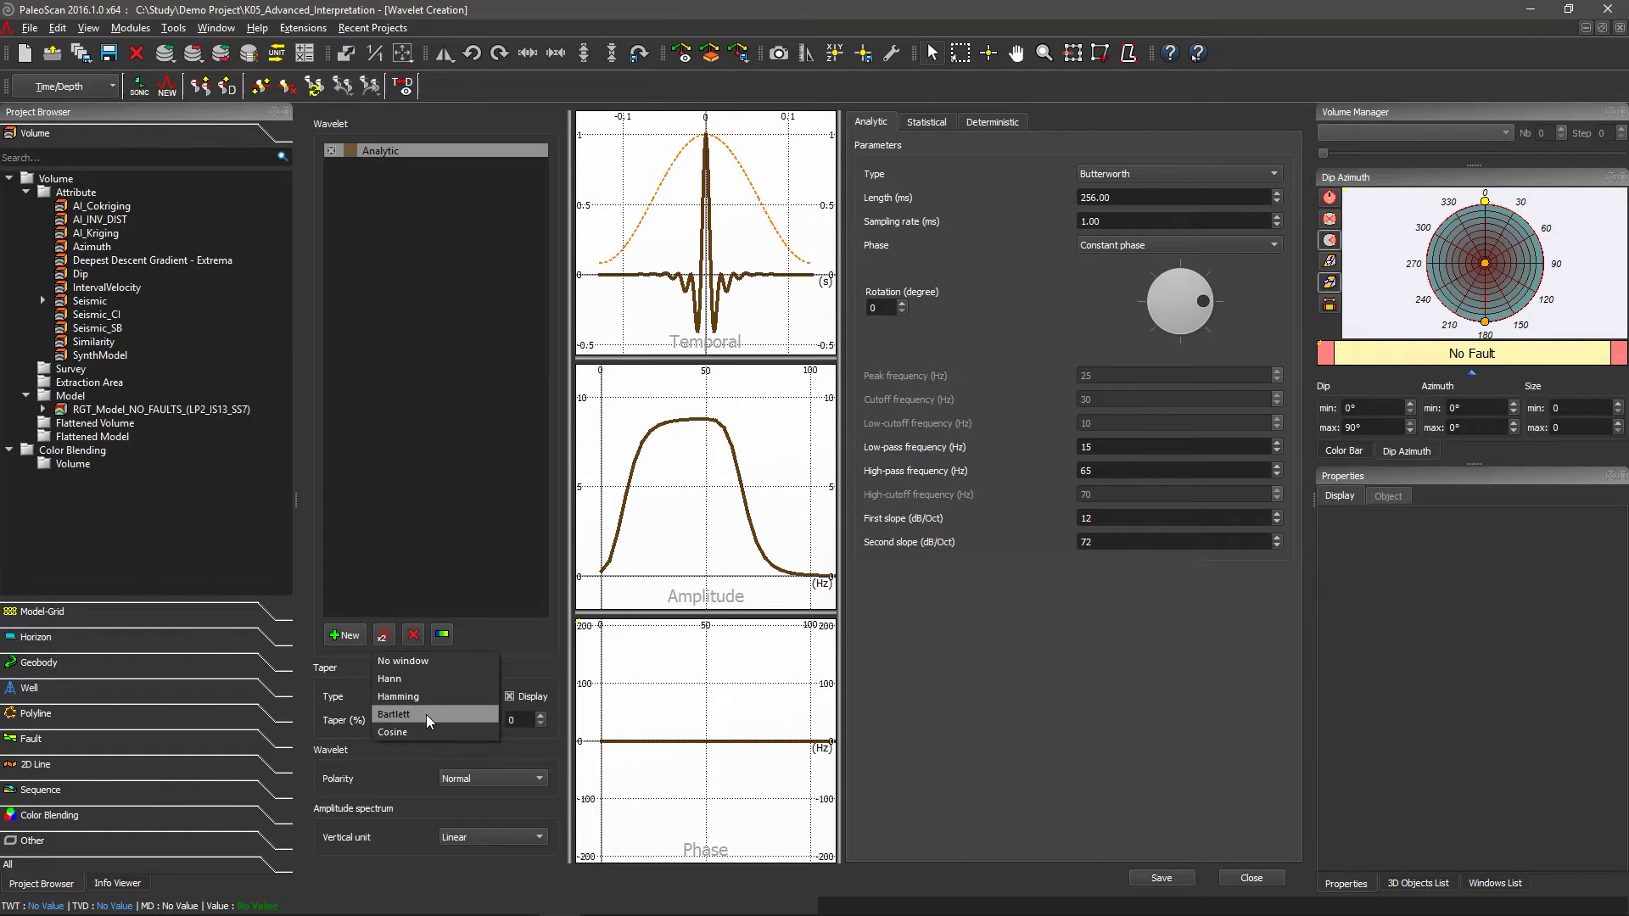
left_click(425, 714)
left_click(438, 692)
left_click(430, 714)
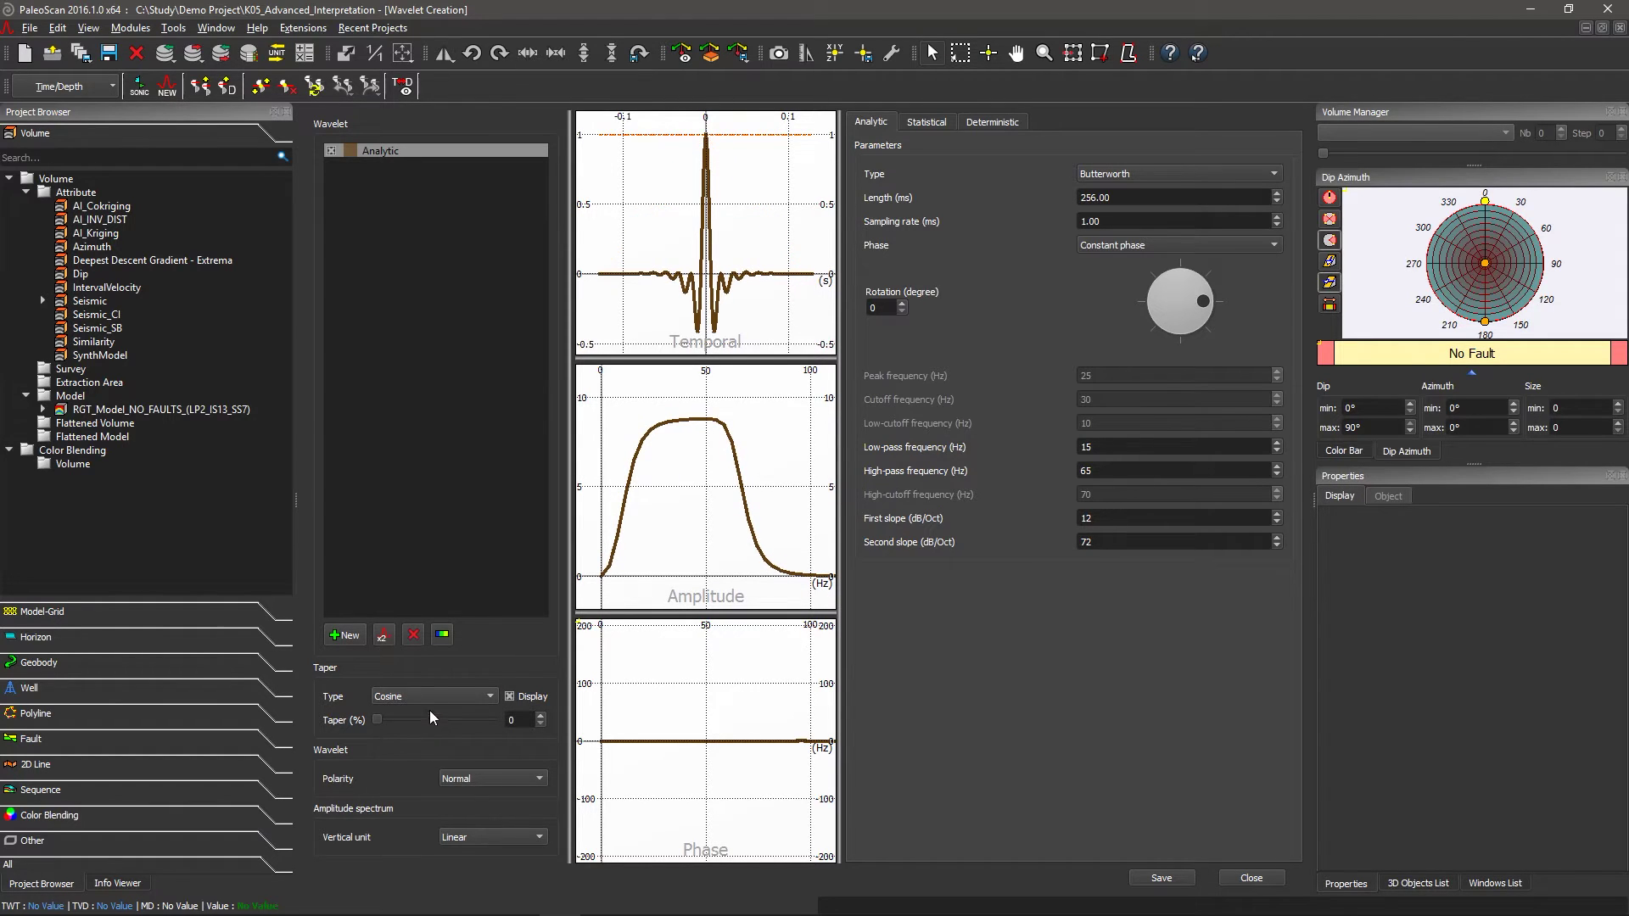
left_click(426, 699)
left_click(412, 665)
left_click_drag(383, 721, 426, 735)
Try reverse polarity and Decibel amplitude, then return to Normal polarity and Linear
left_click(479, 772)
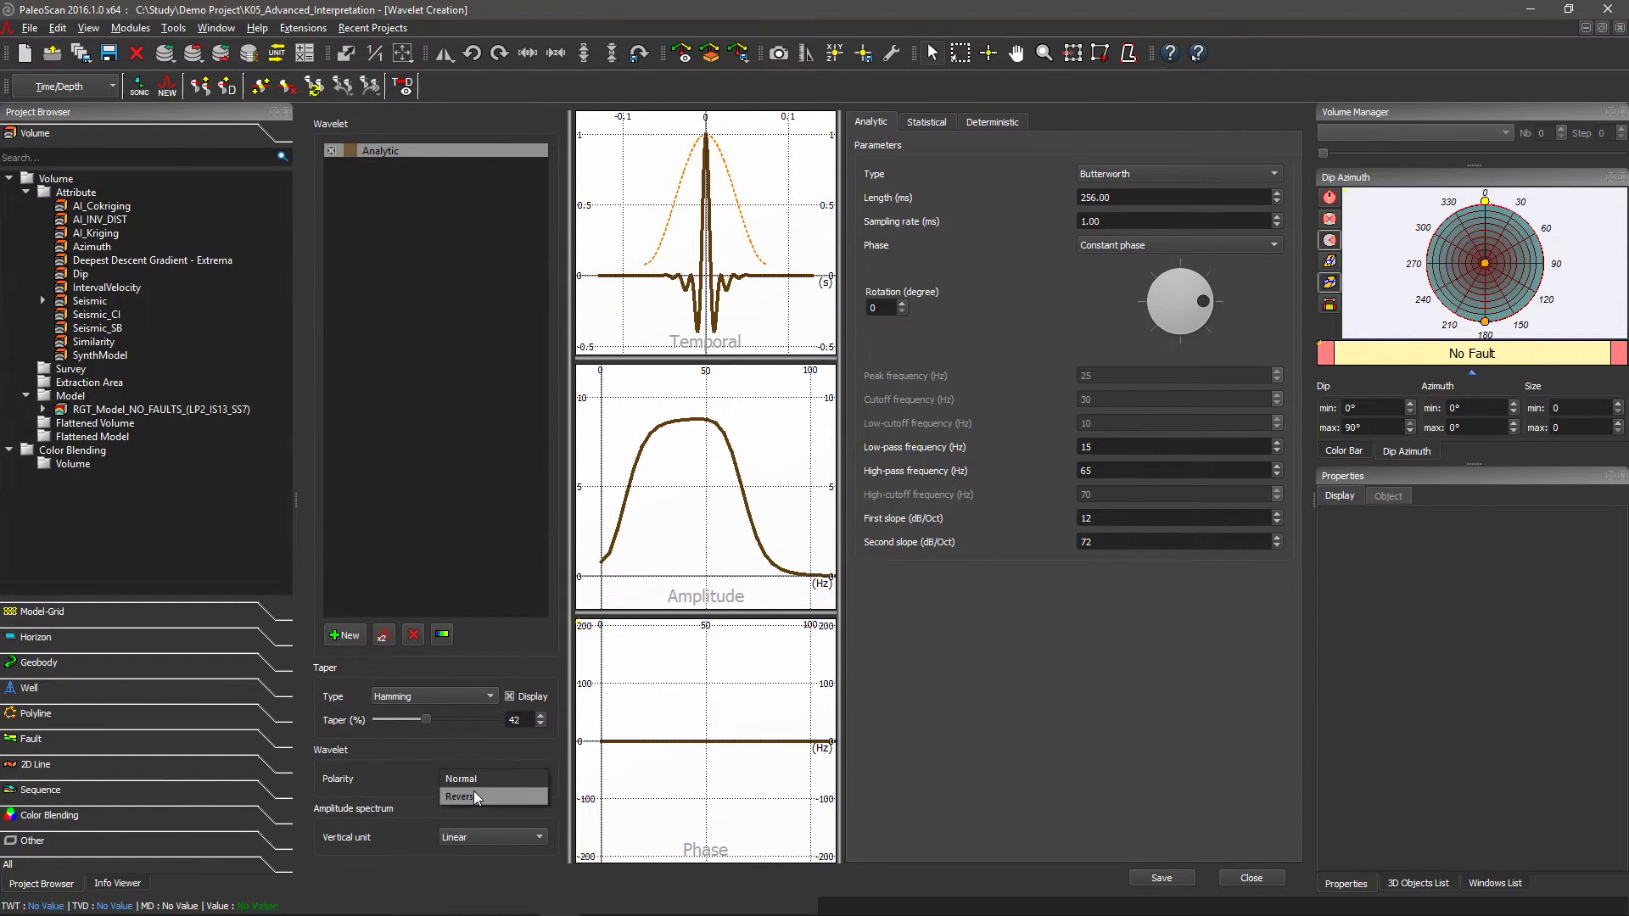
left_click(473, 790)
left_click(474, 766)
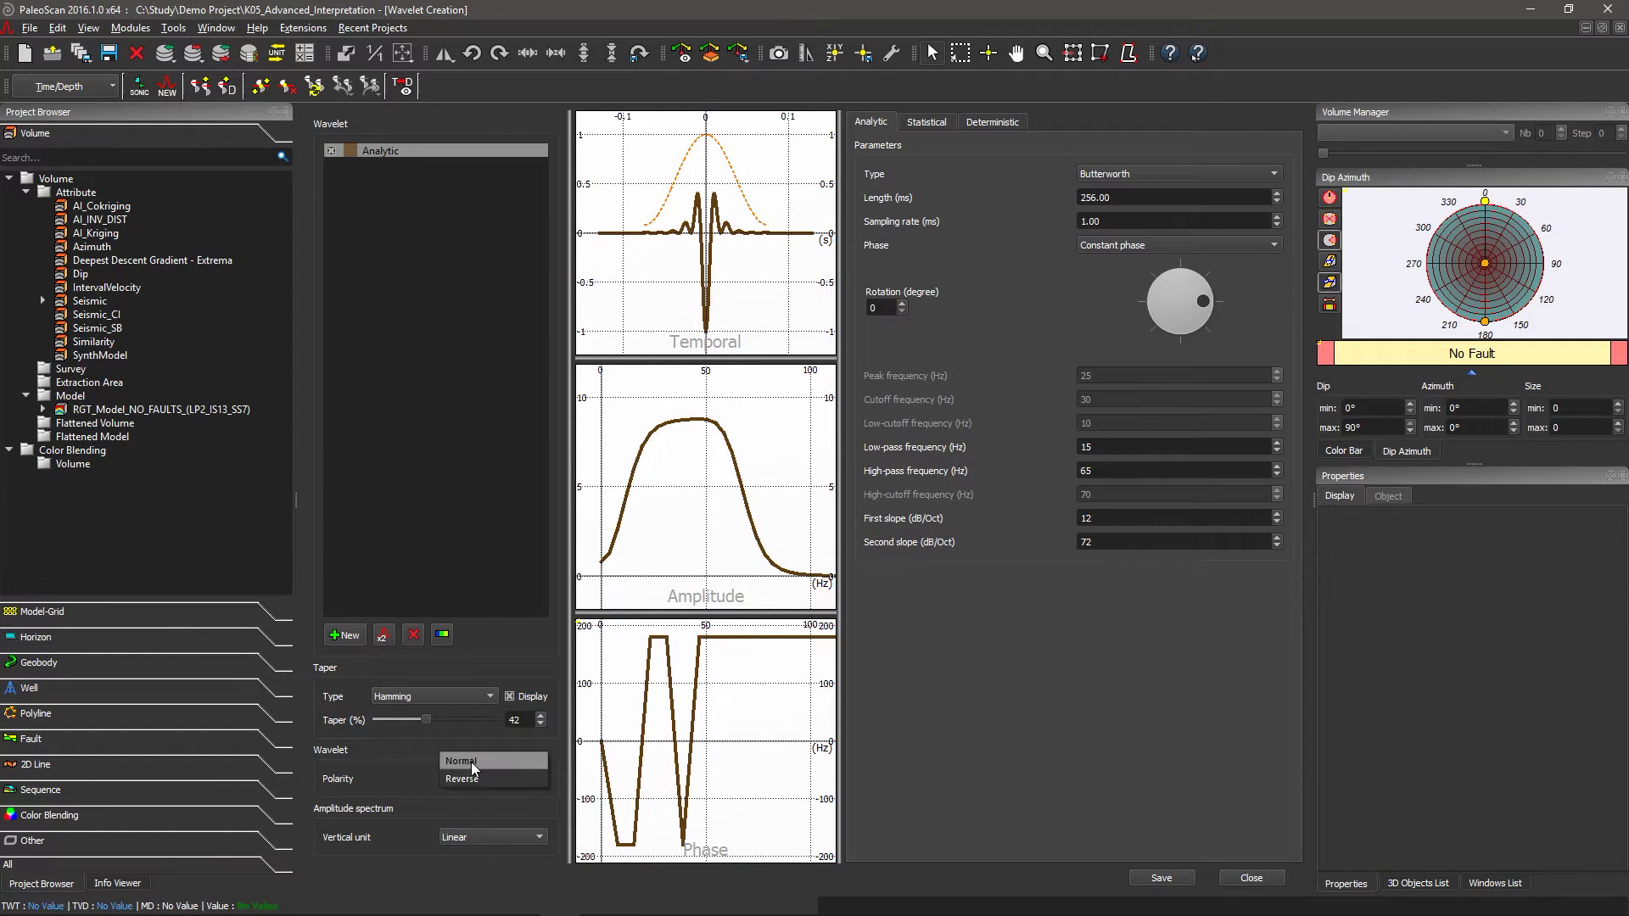
left_click(471, 760)
left_click(476, 835)
left_click(477, 847)
left_click(477, 838)
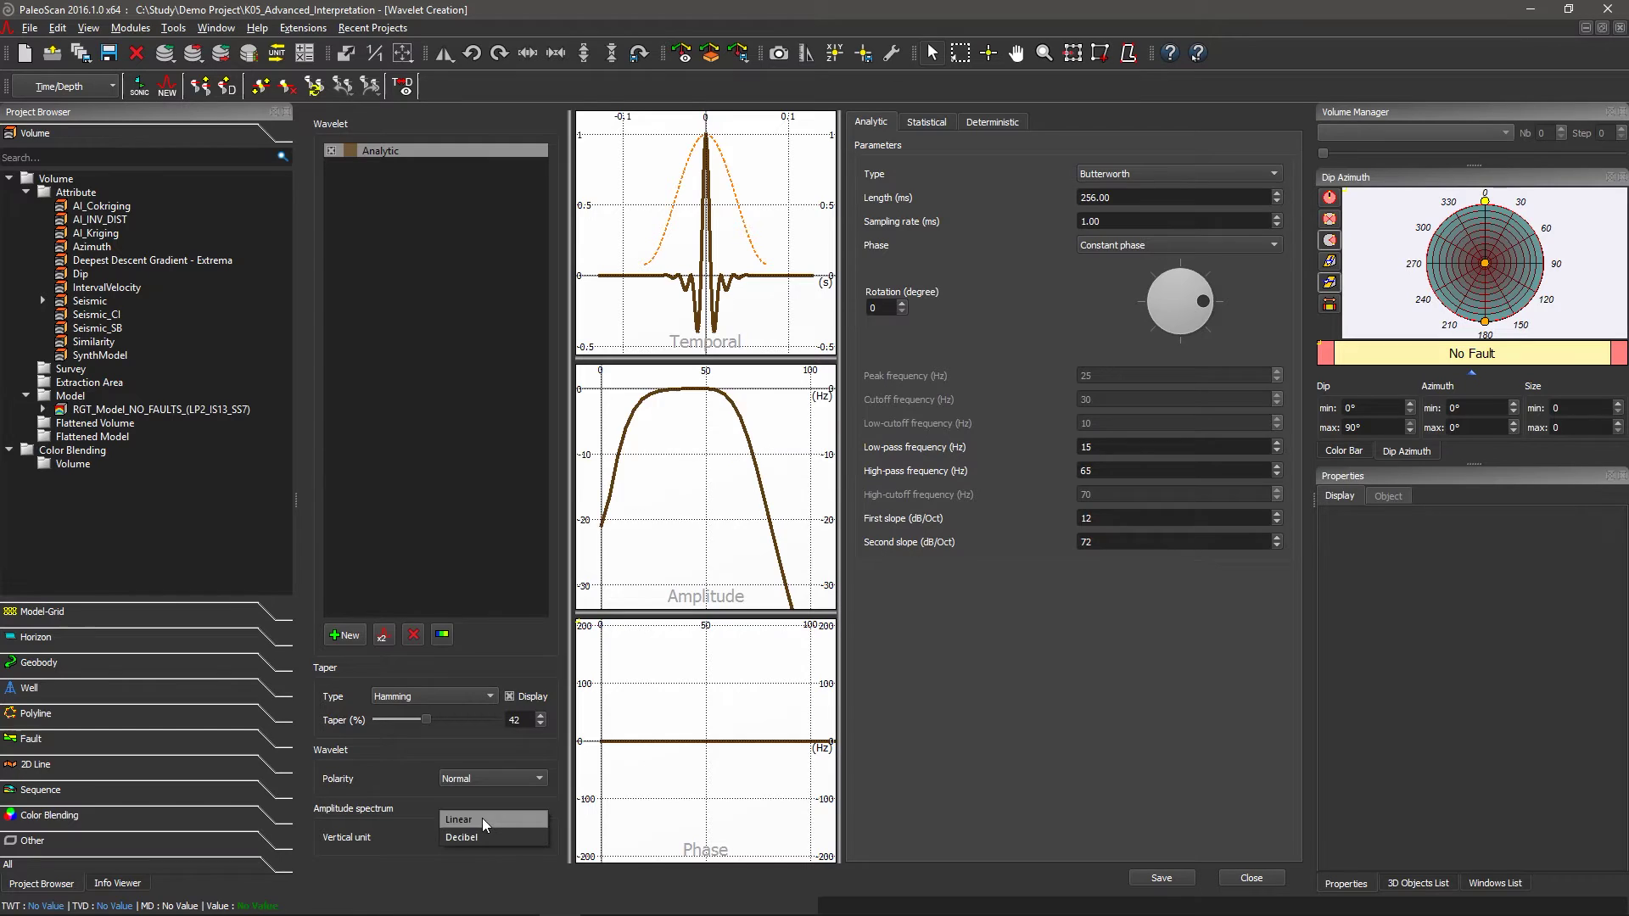
left_click(482, 817)
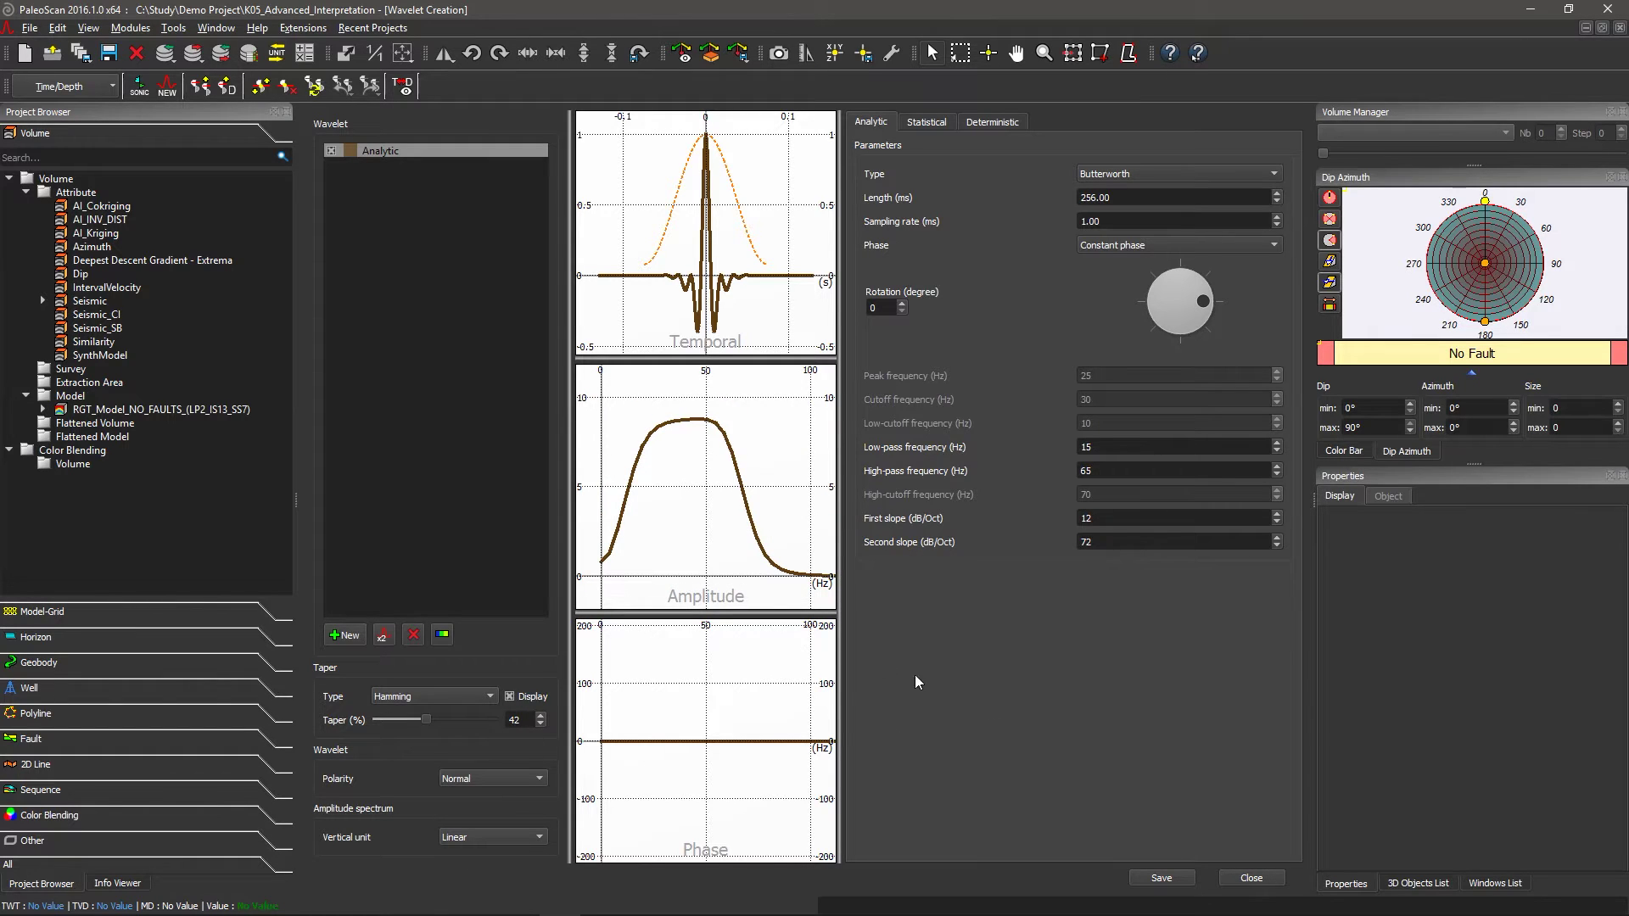
left_click(927, 122)
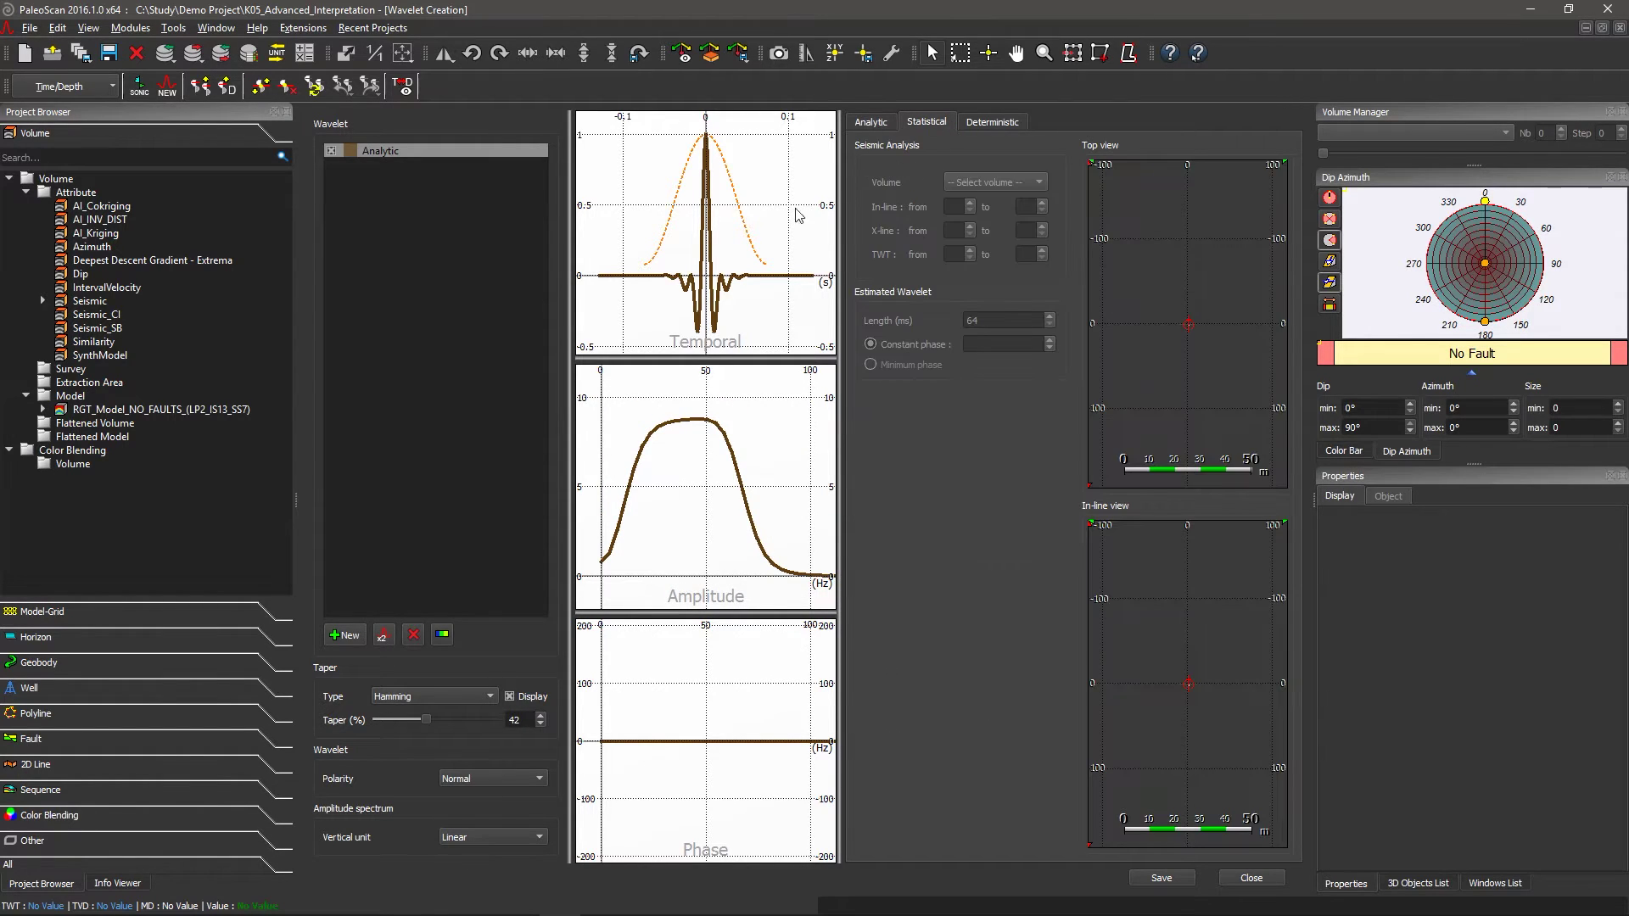
Add a new Statistical wavelet on the Seismic volume over a TWT 1532–2728 ms window
left_click(344, 637)
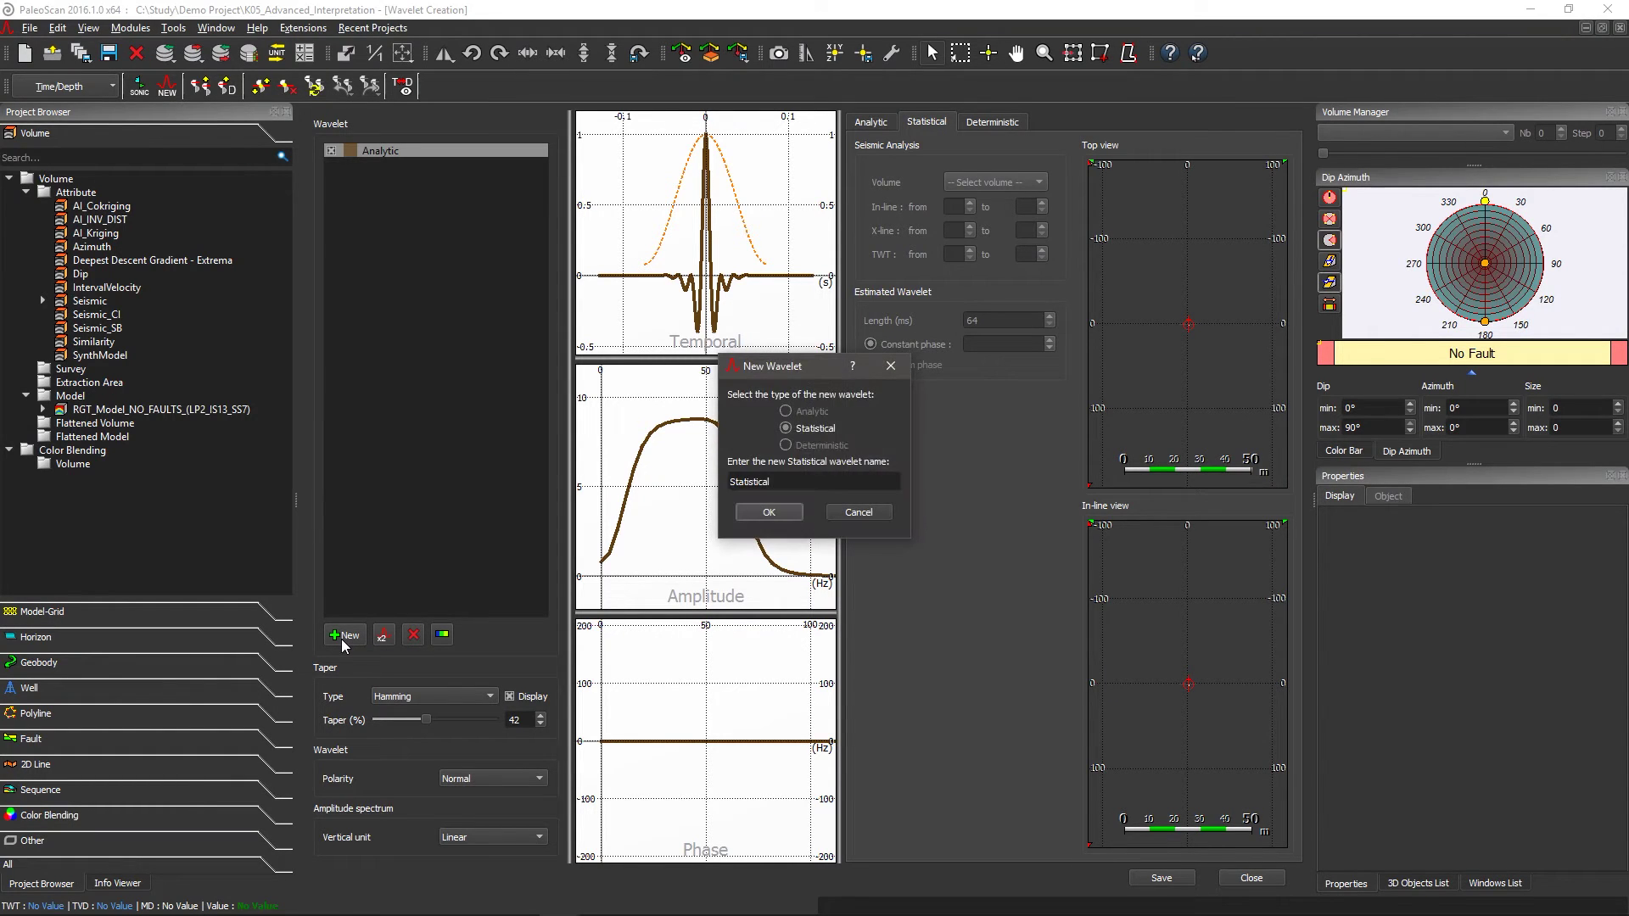
left_click(791, 515)
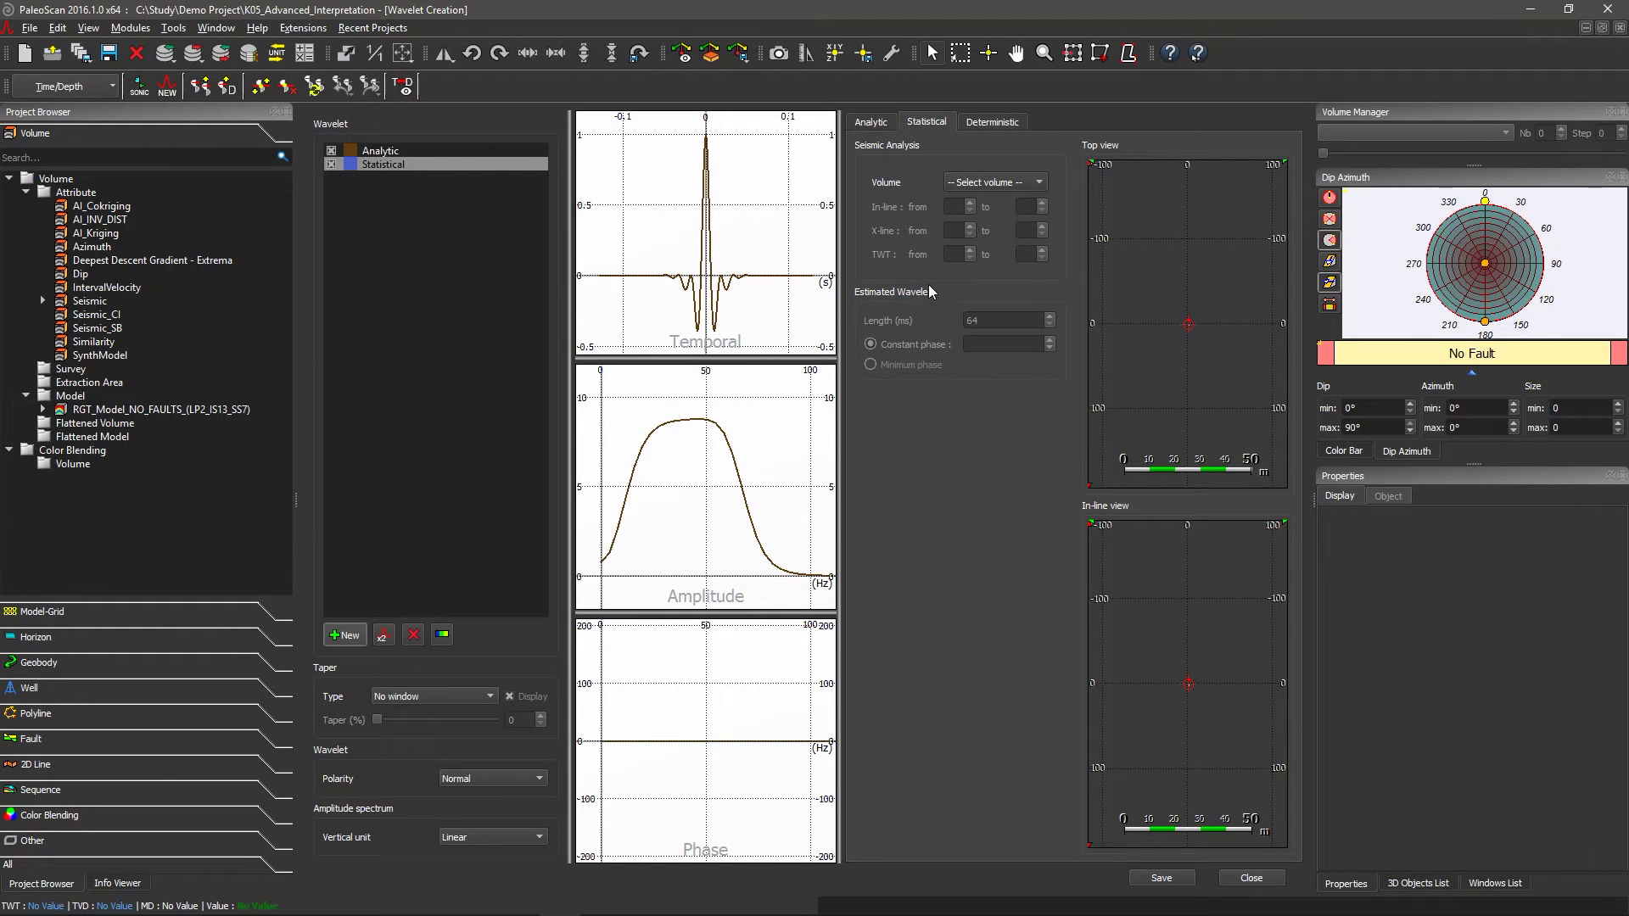
left_click(992, 184)
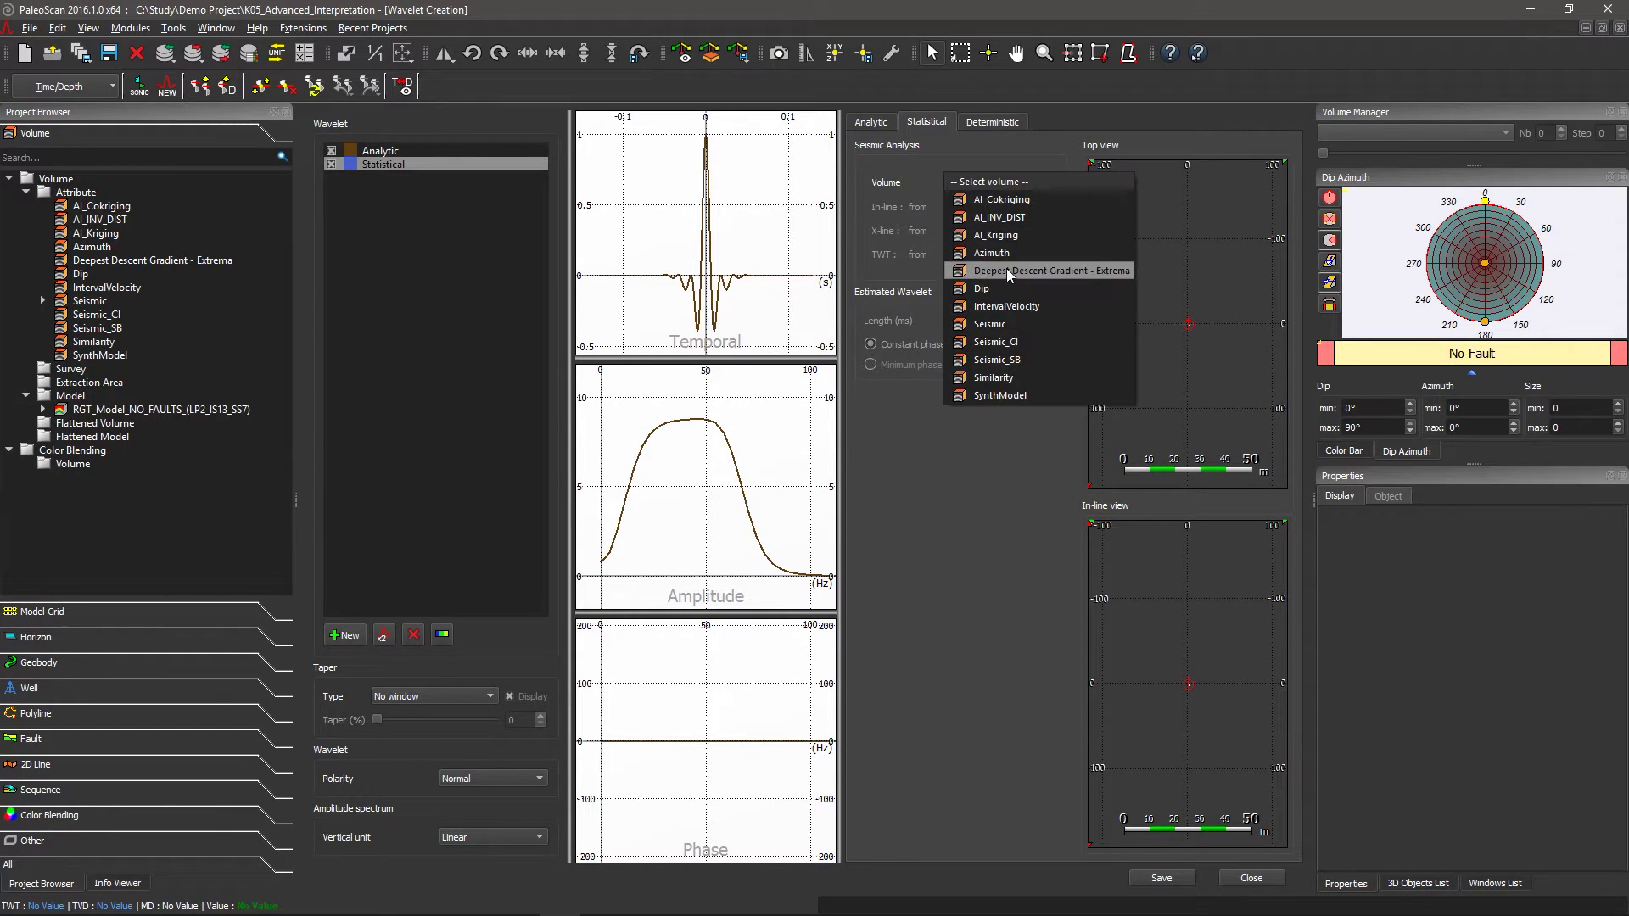
left_click(944, 262)
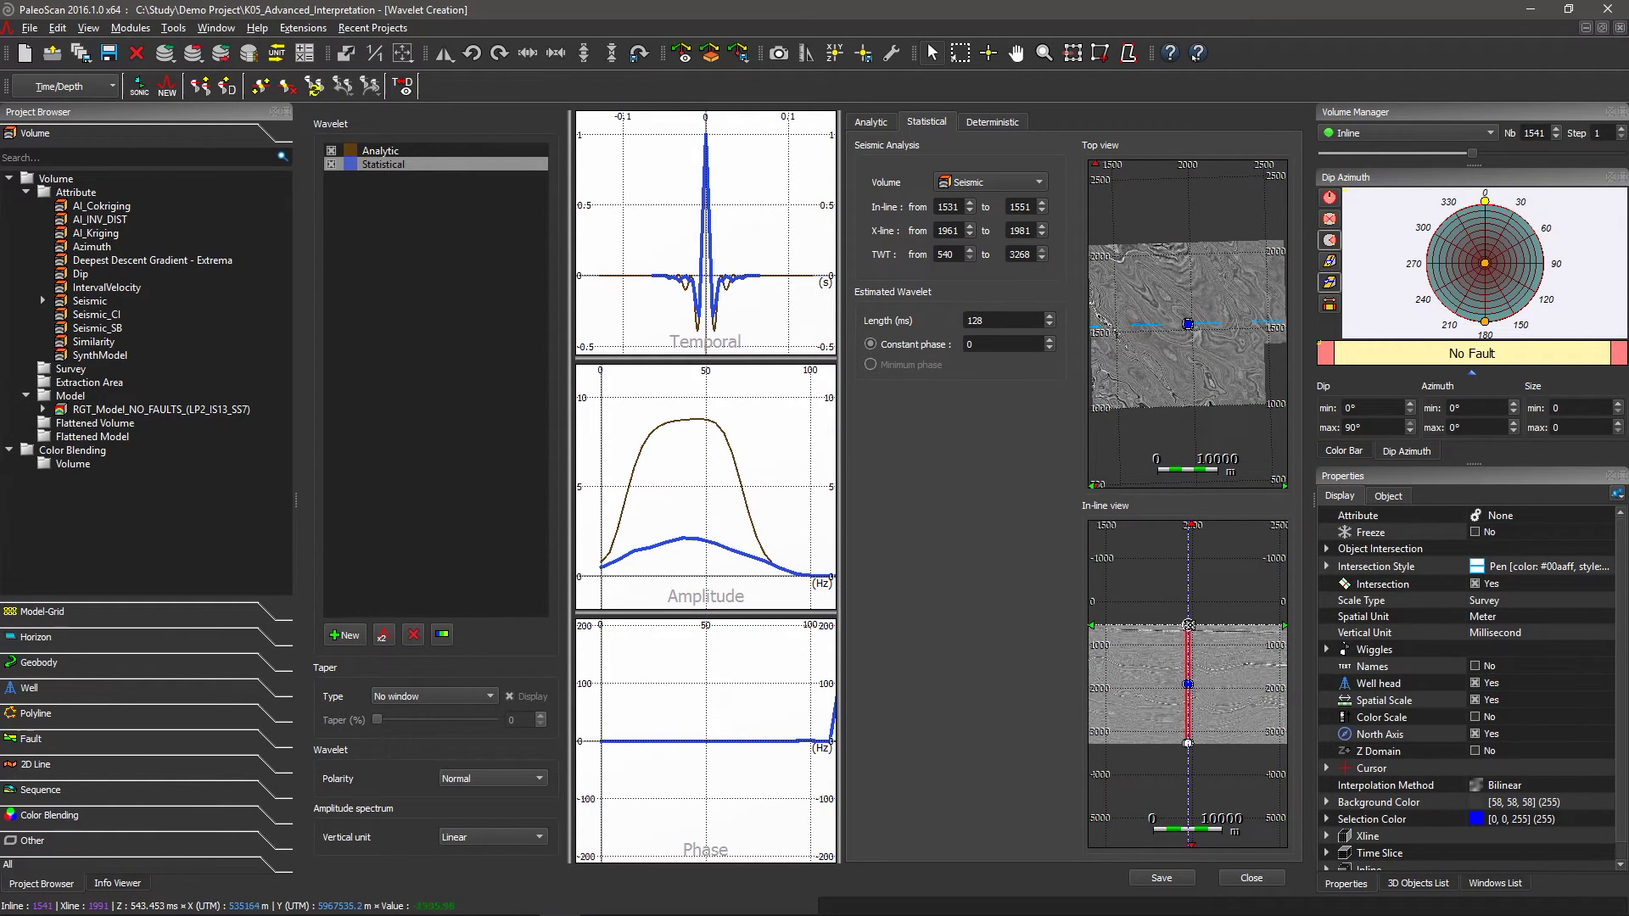
left_click_drag(1188, 626, 1226, 672)
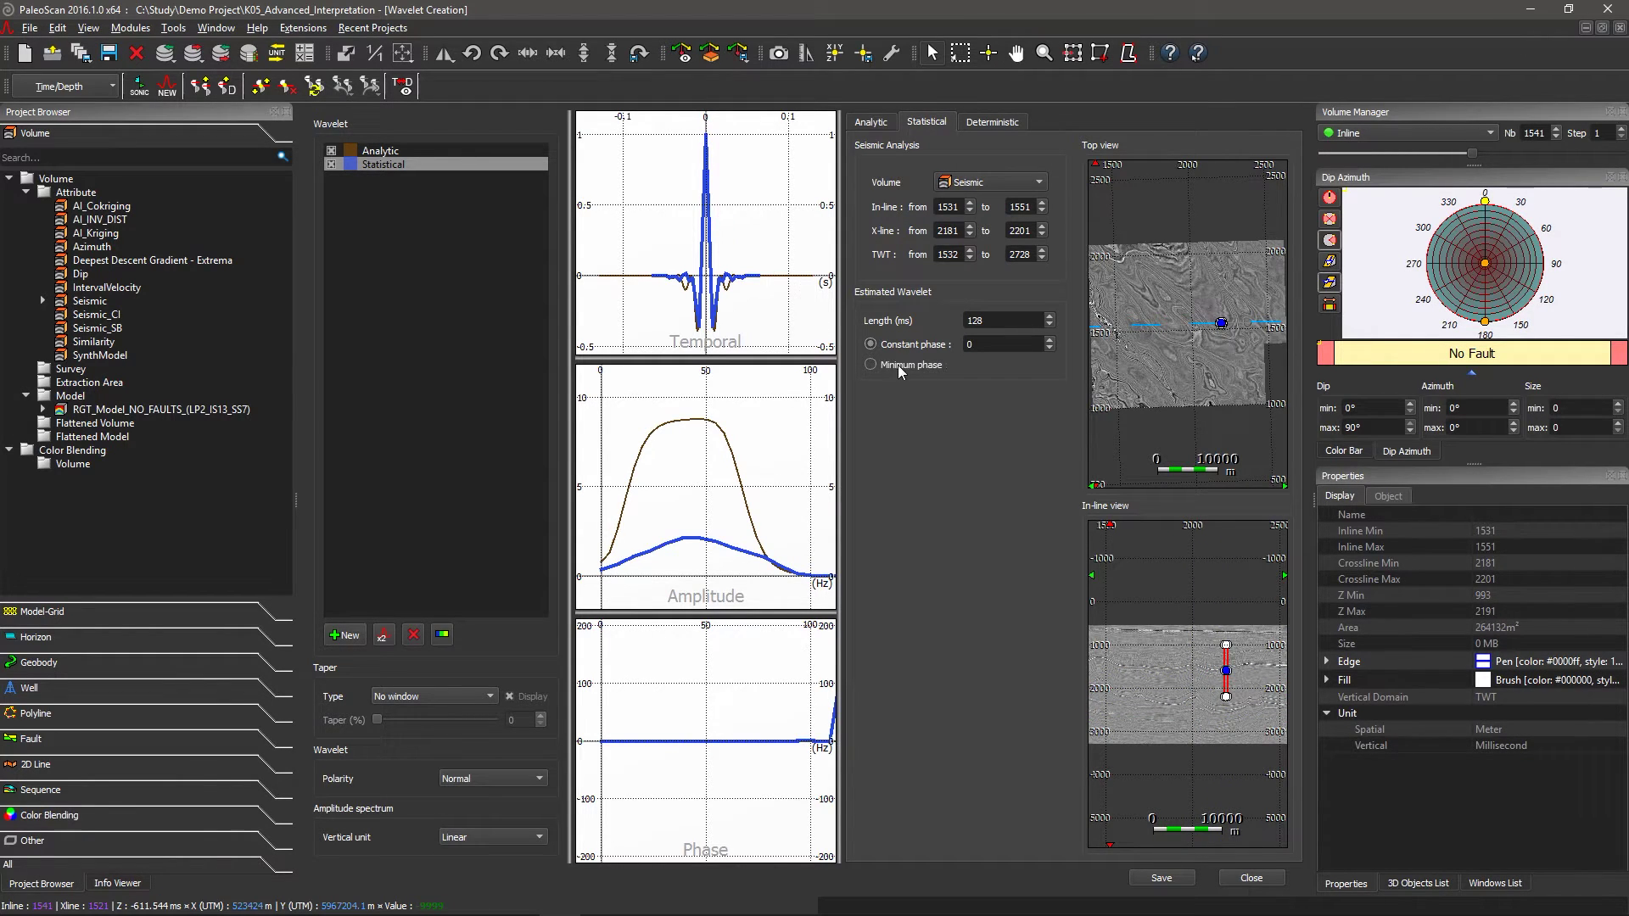
scroll(1000, 341, "up", 15)
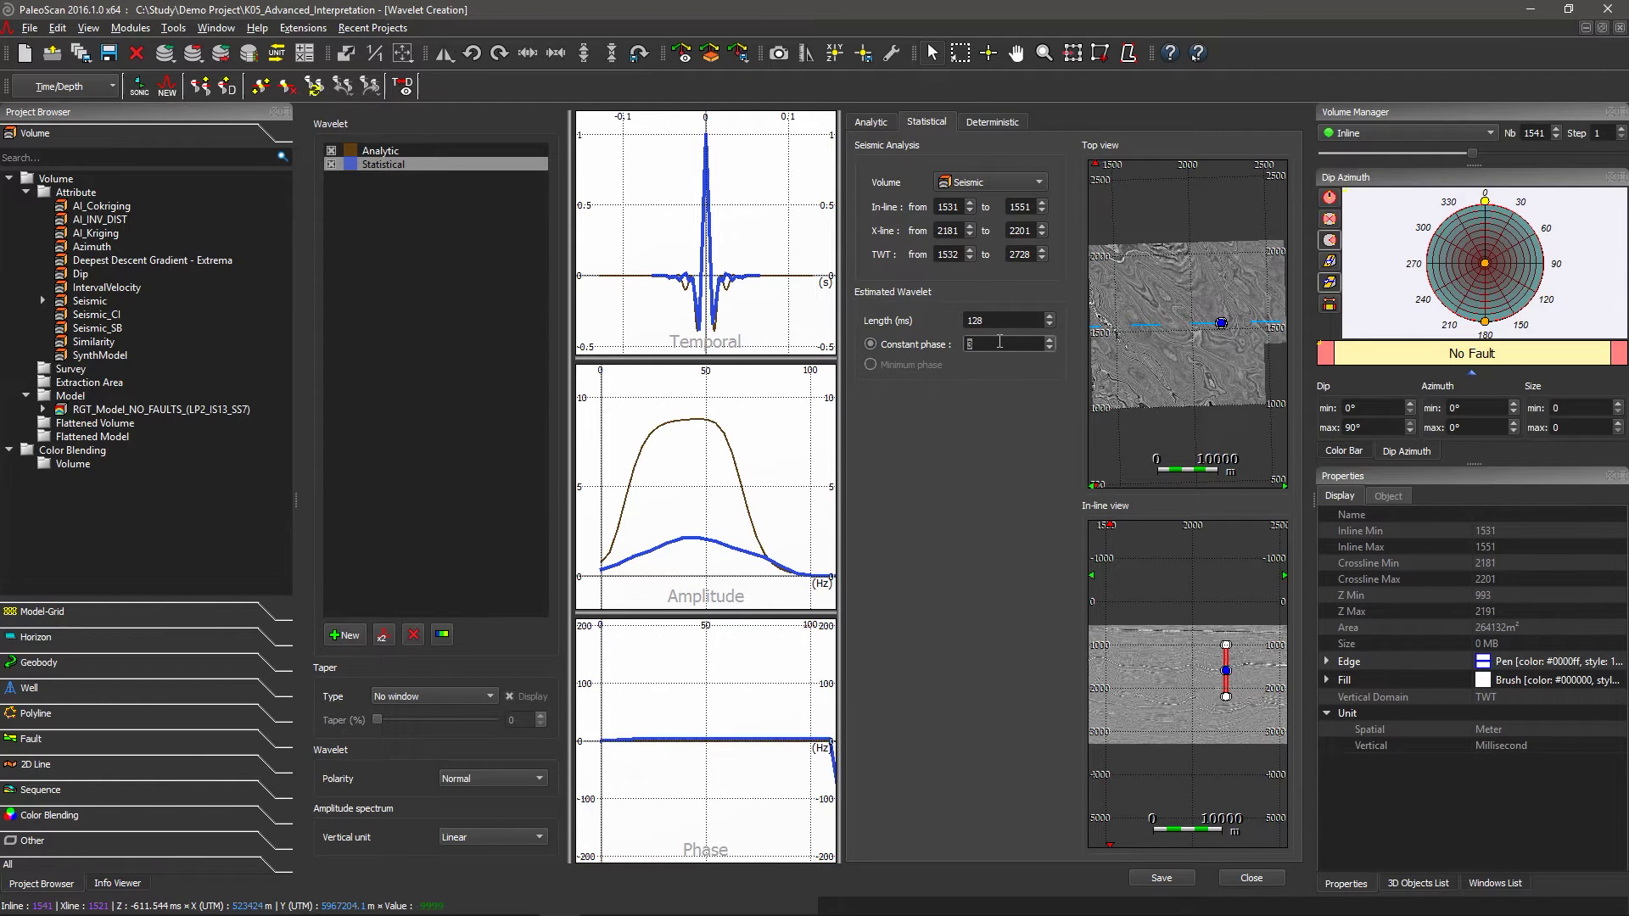
scroll(1000, 341, "up", 20)
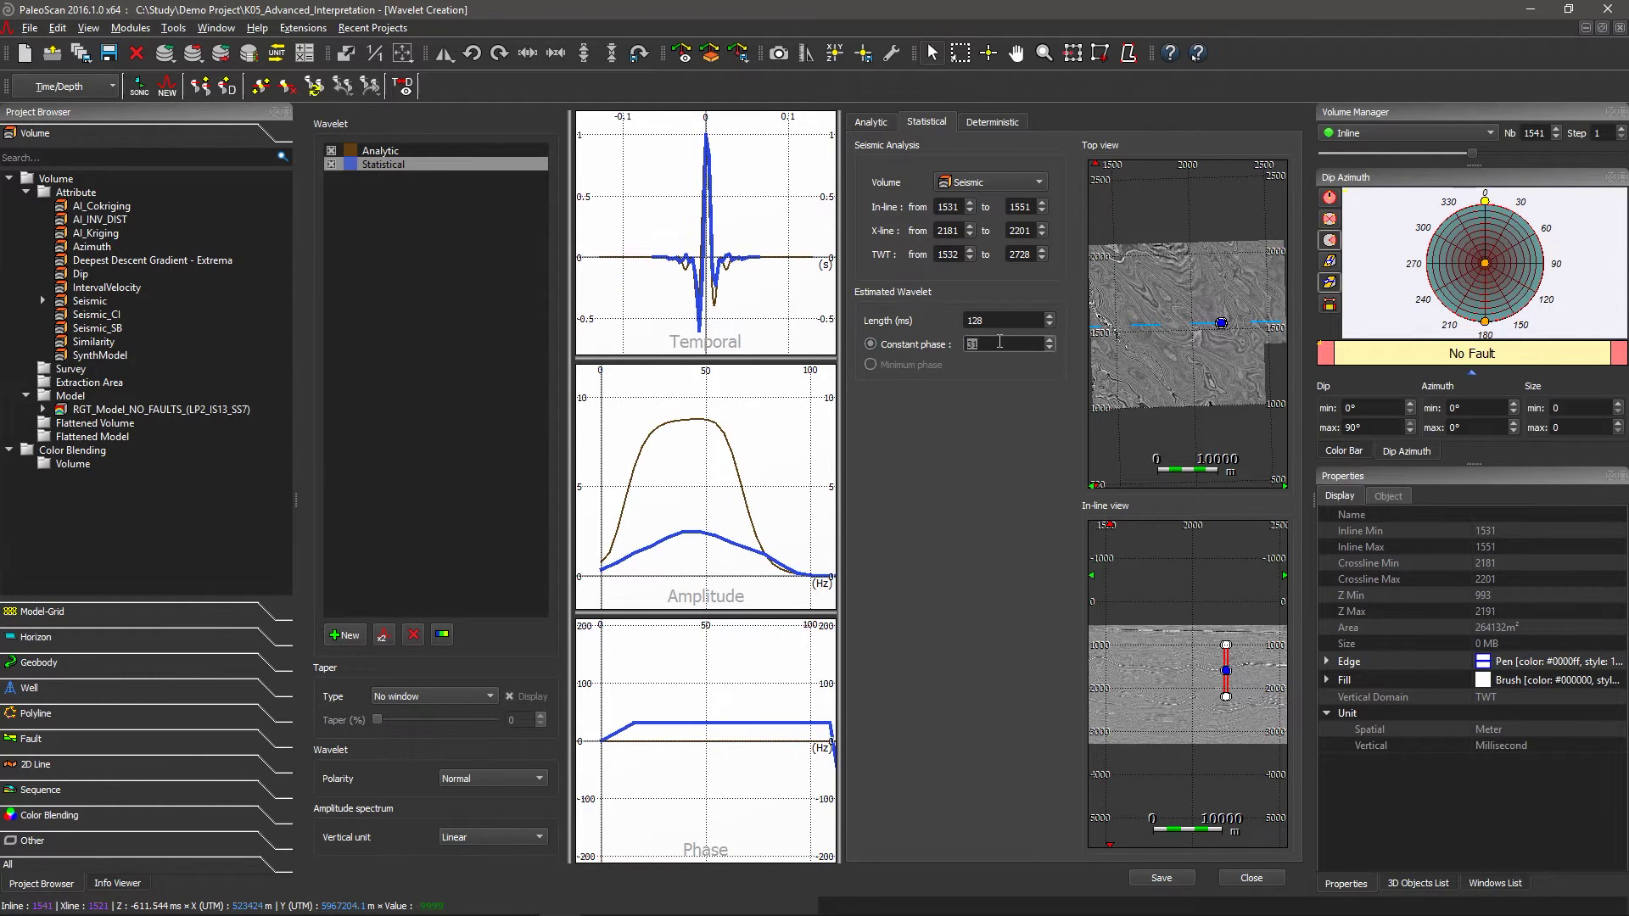
scroll(999, 341, "up", 6)
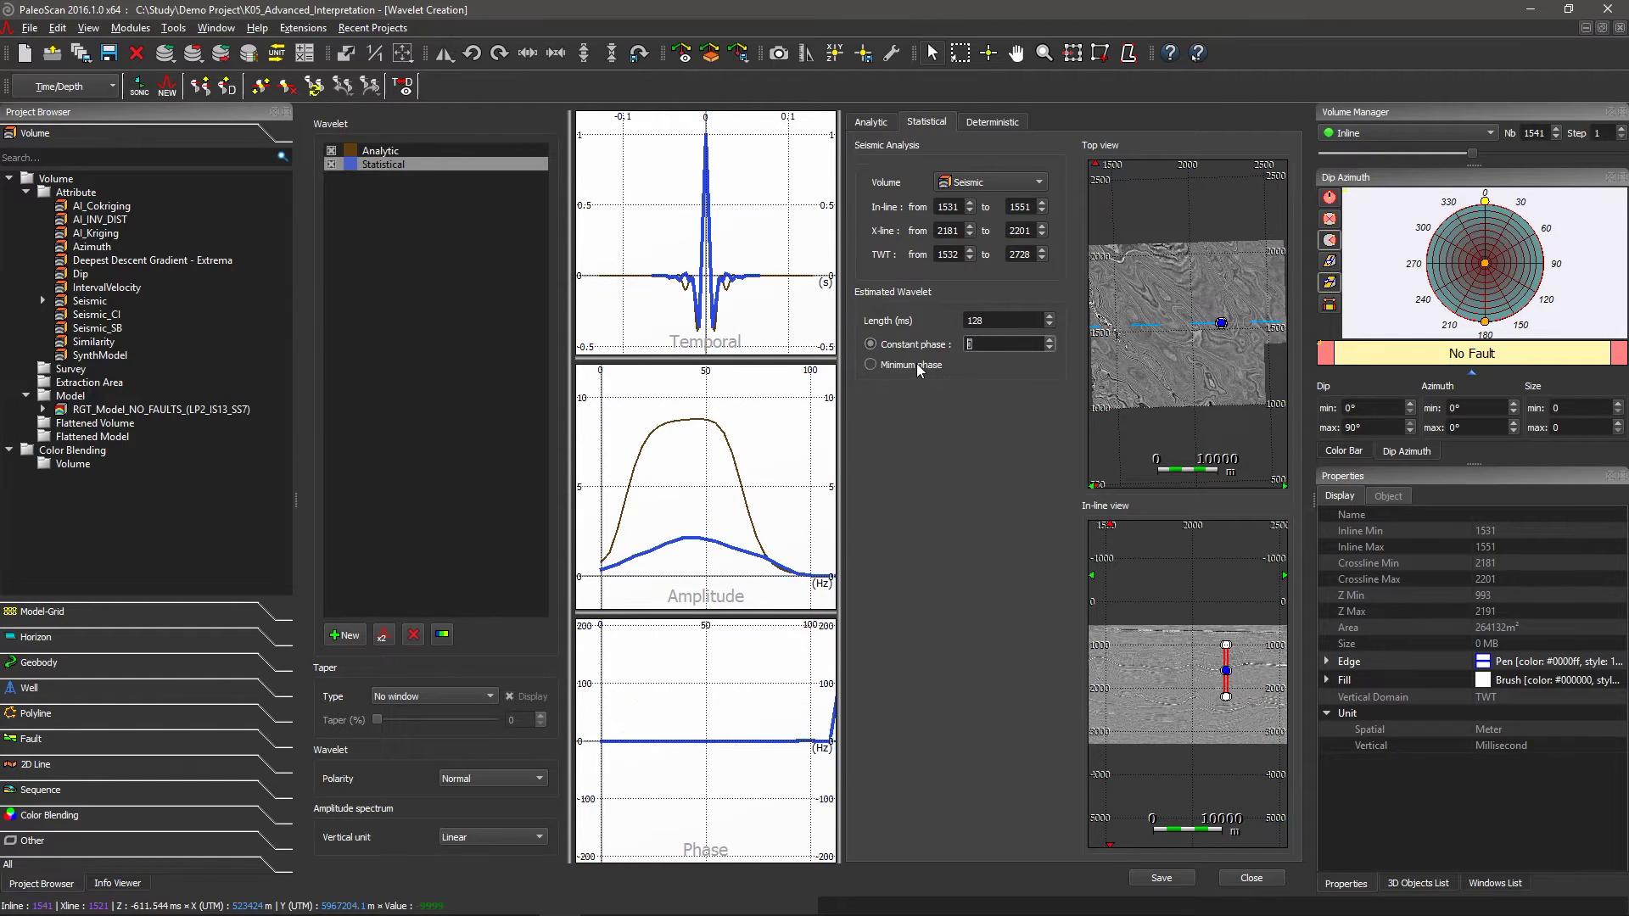
Keep constant phase 0 rather than minimum phase, set length 184 ms, and reposition the extraction area
left_click(913, 367)
left_click(888, 348)
scroll(1006, 319, "up", 3)
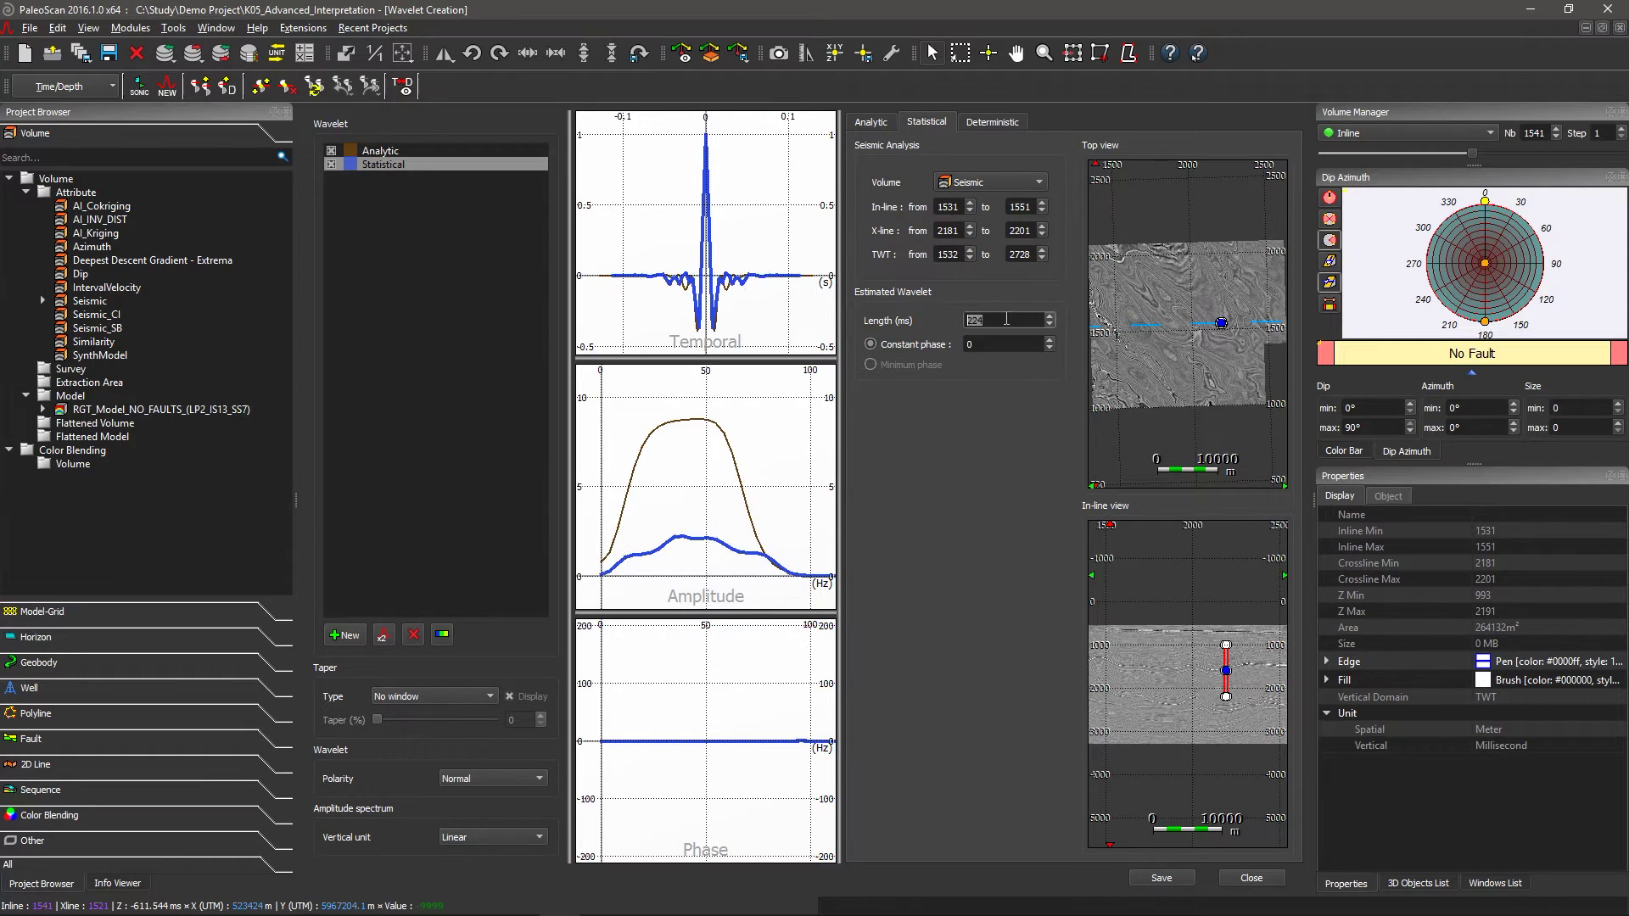
scroll(1007, 319, "up", 2)
scroll(1006, 319, "down", 4)
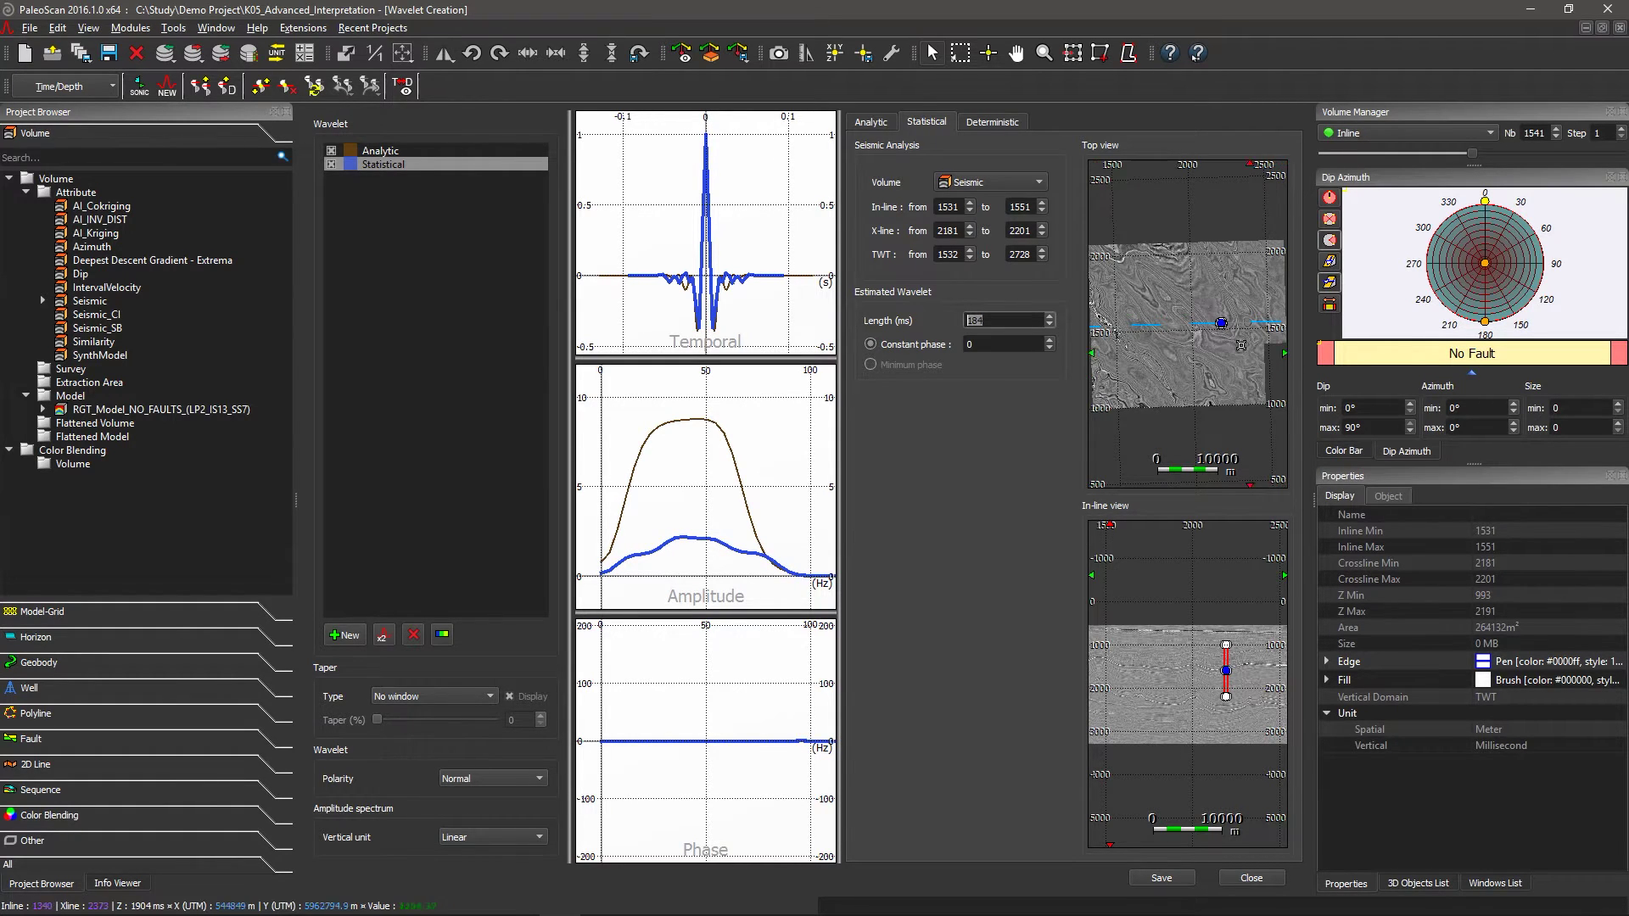
left_click_drag(1221, 323, 1163, 312)
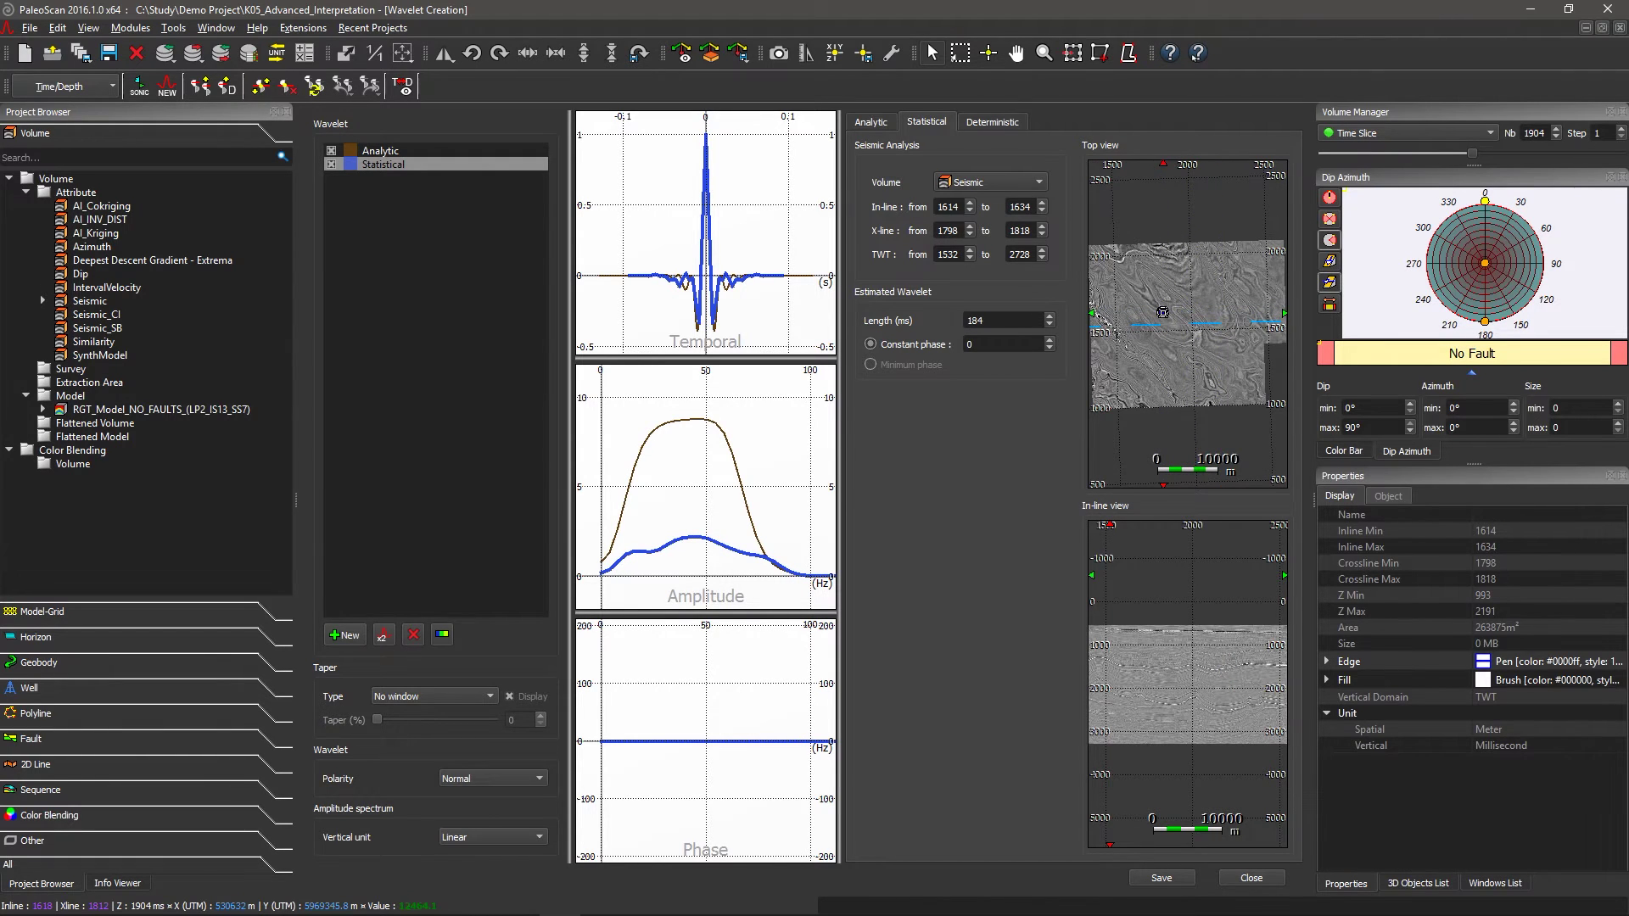
left_click(994, 124)
Add a new Deterministic wavelet and hide the Statistical and Analytic wavelets
left_click(363, 636)
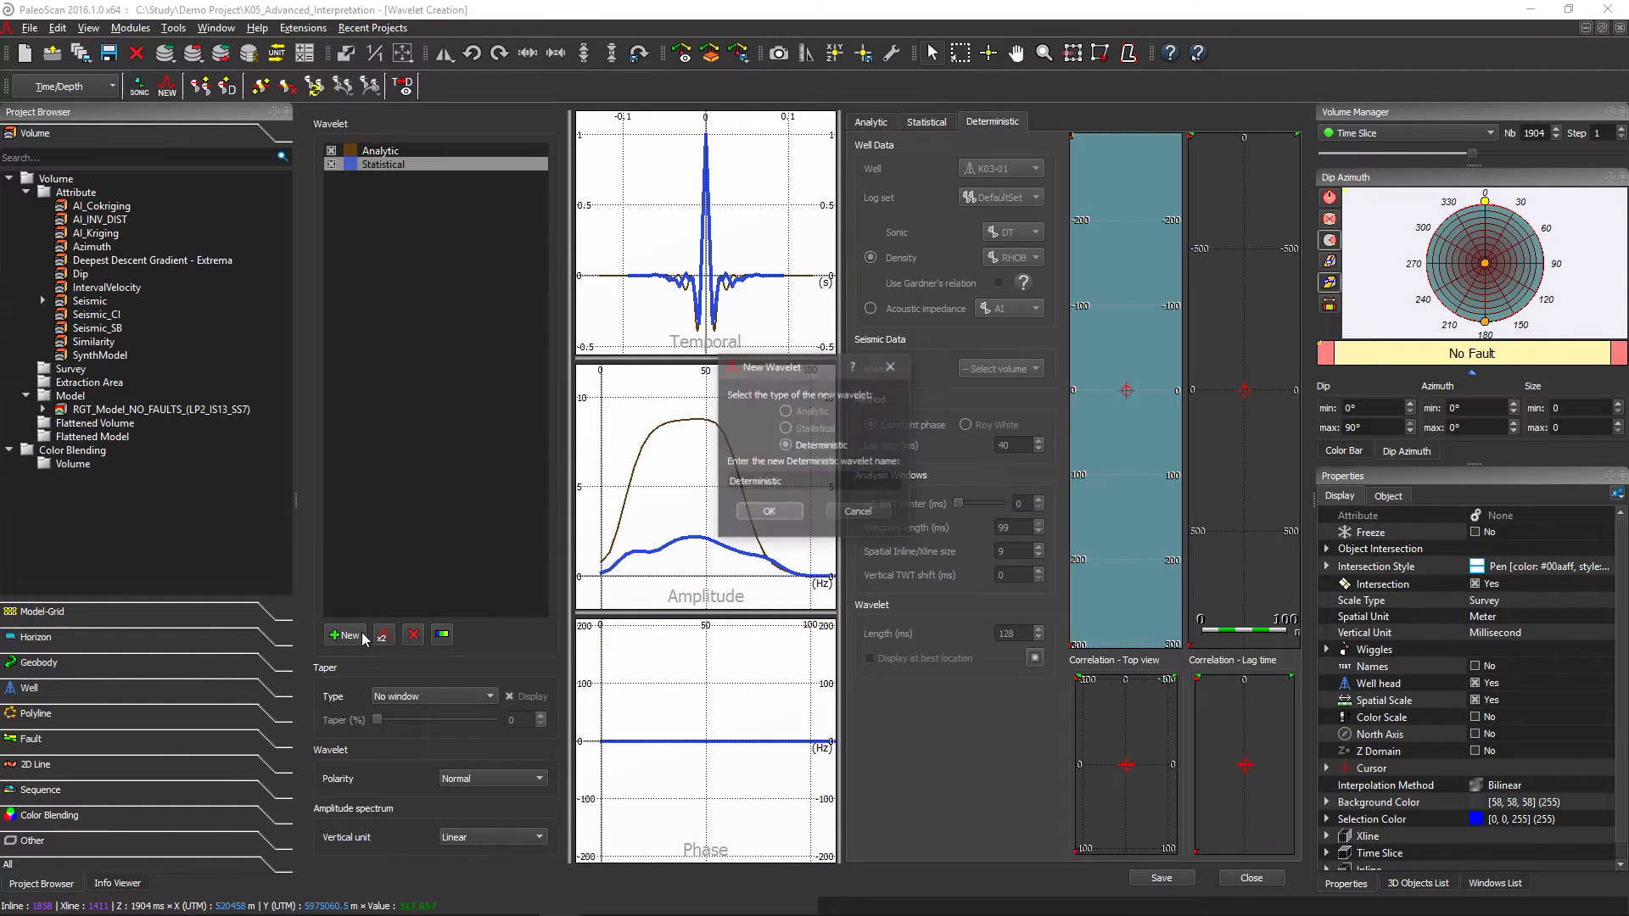
left_click(768, 513)
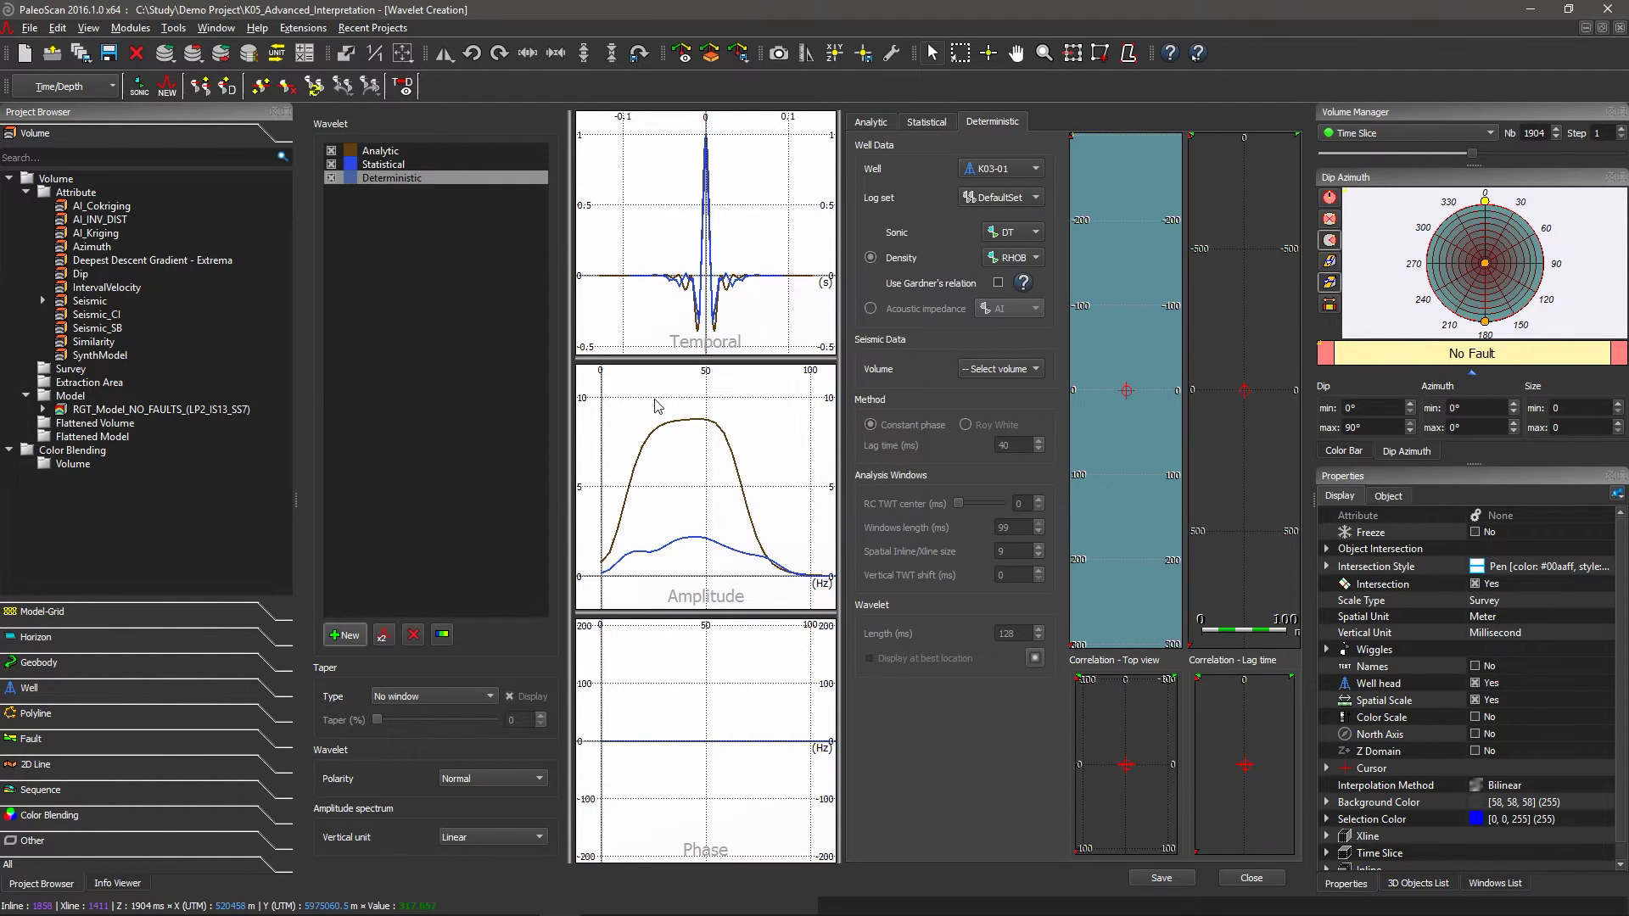
left_click(332, 164)
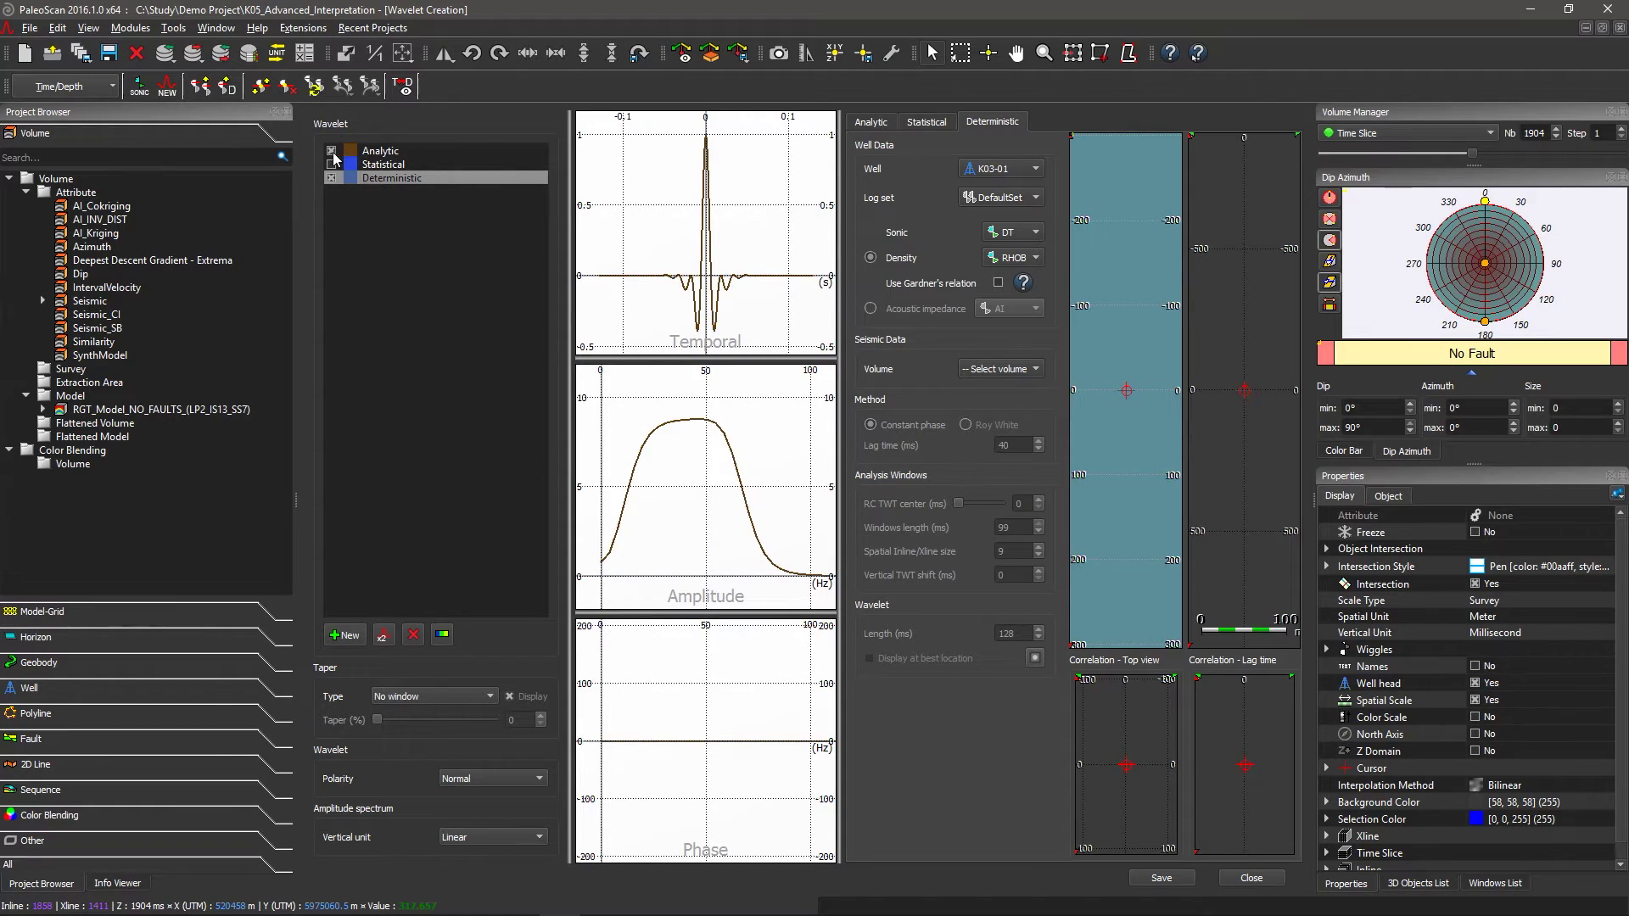
left_click(331, 151)
Use well K05-02 - Not Tied, log set Well logs_2, and the Seismic volume
left_click(978, 173)
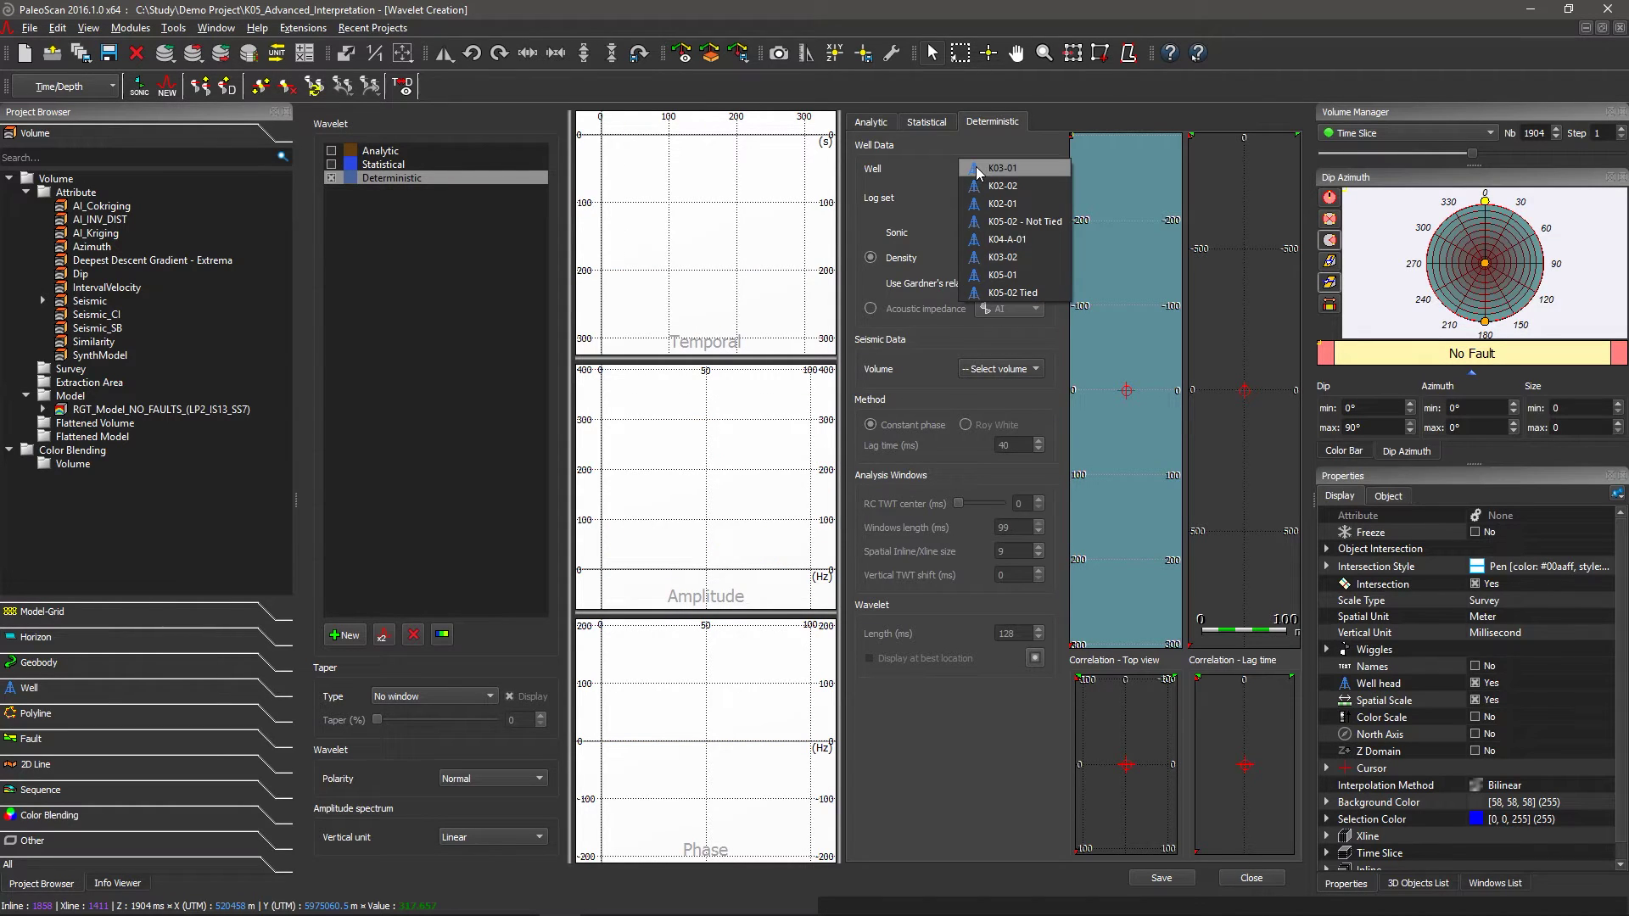
left_click(1030, 224)
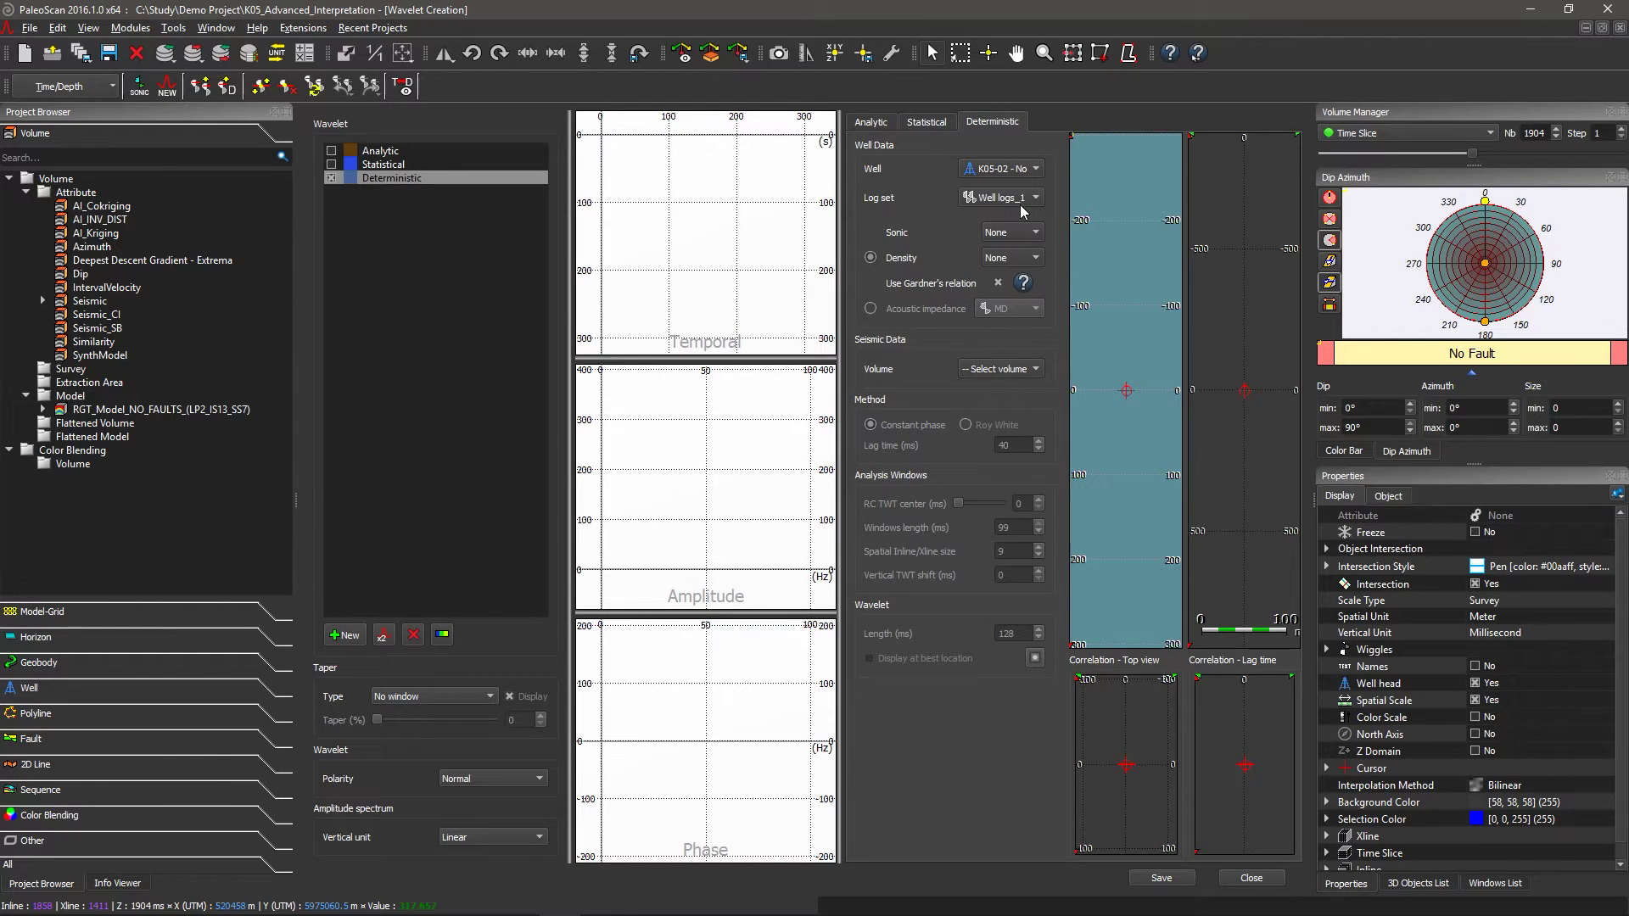
left_click(1018, 200)
left_click(1013, 215)
left_click(1018, 202)
left_click(1015, 199)
left_click(1001, 376)
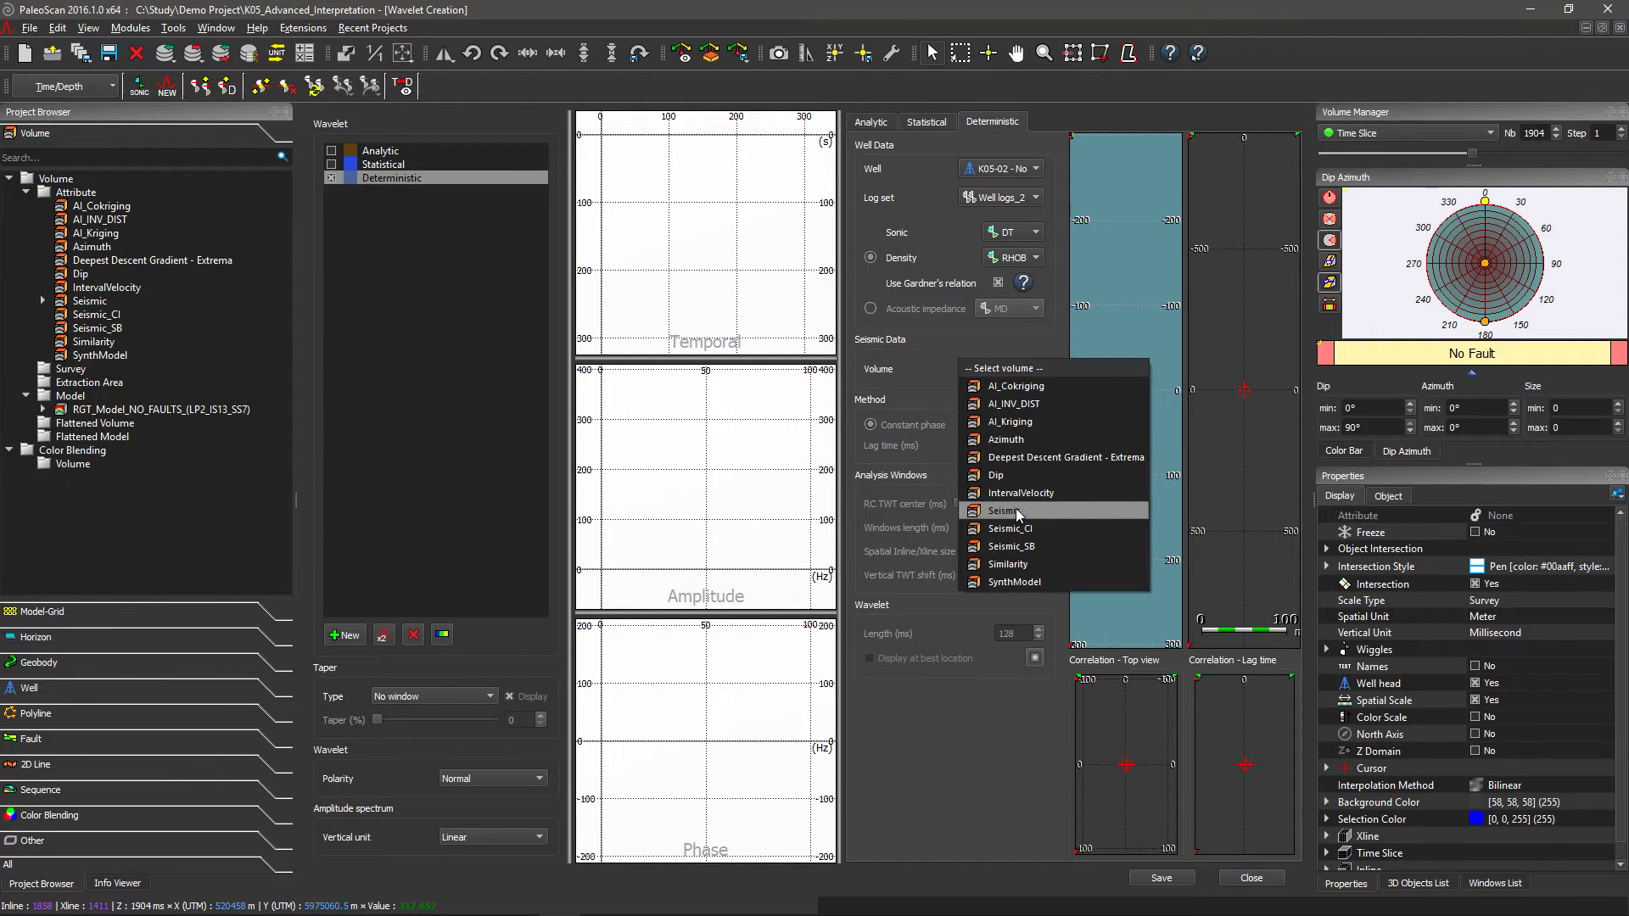
left_click(1049, 314)
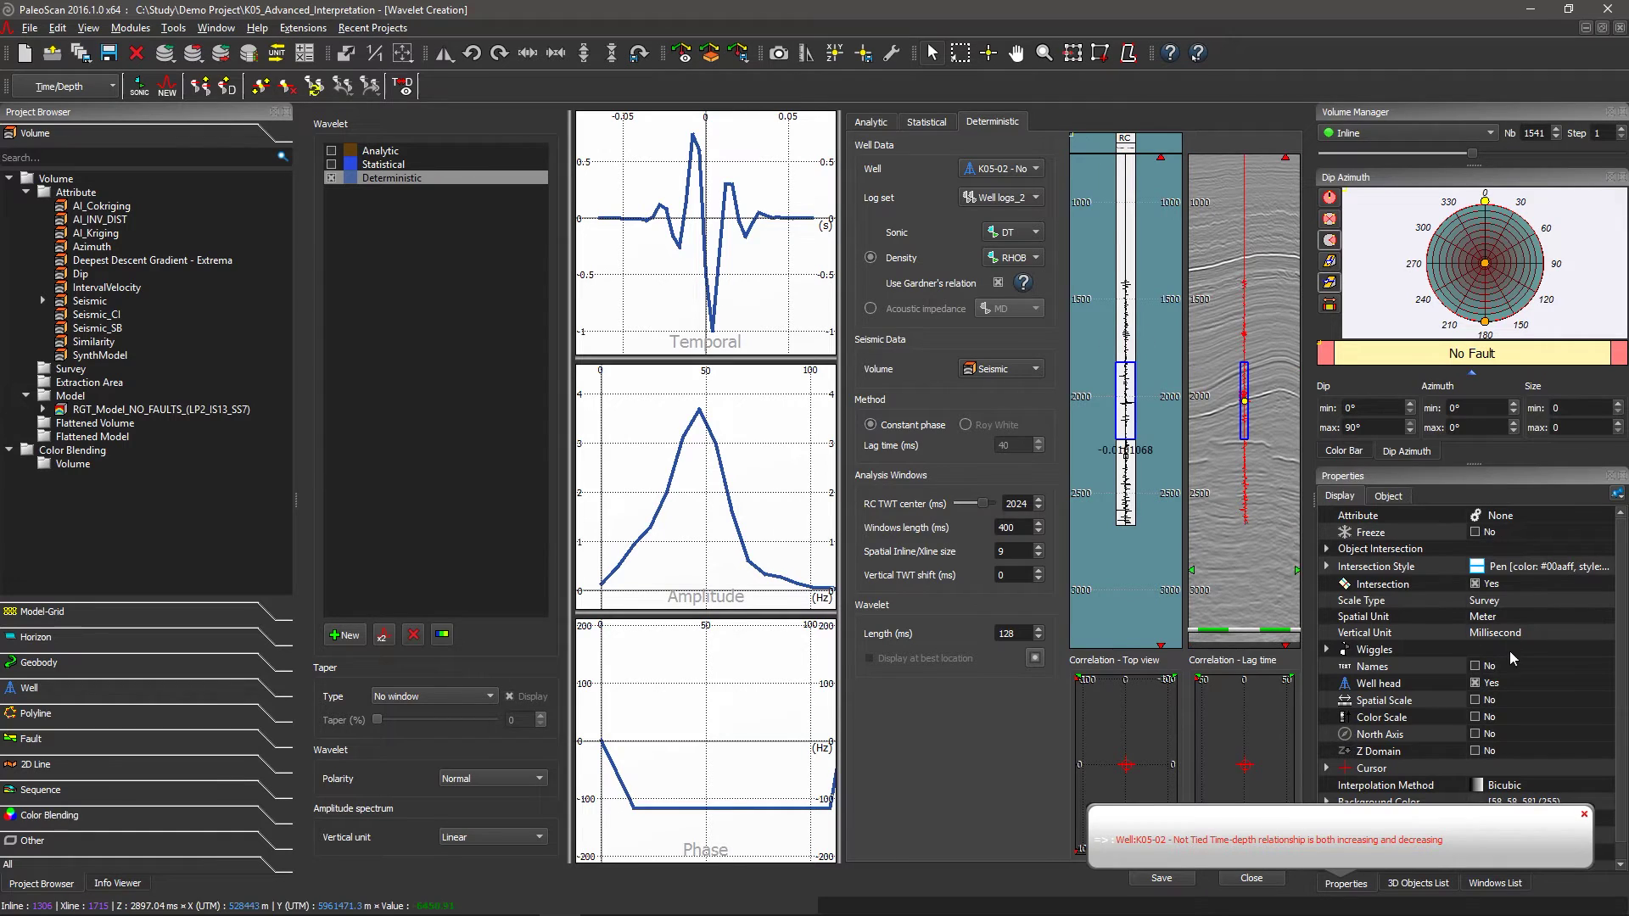
Dismiss the warning and estimate with Roy White, 68 ms lag time and 2052 ms RC TWT centre
left_click(1583, 816)
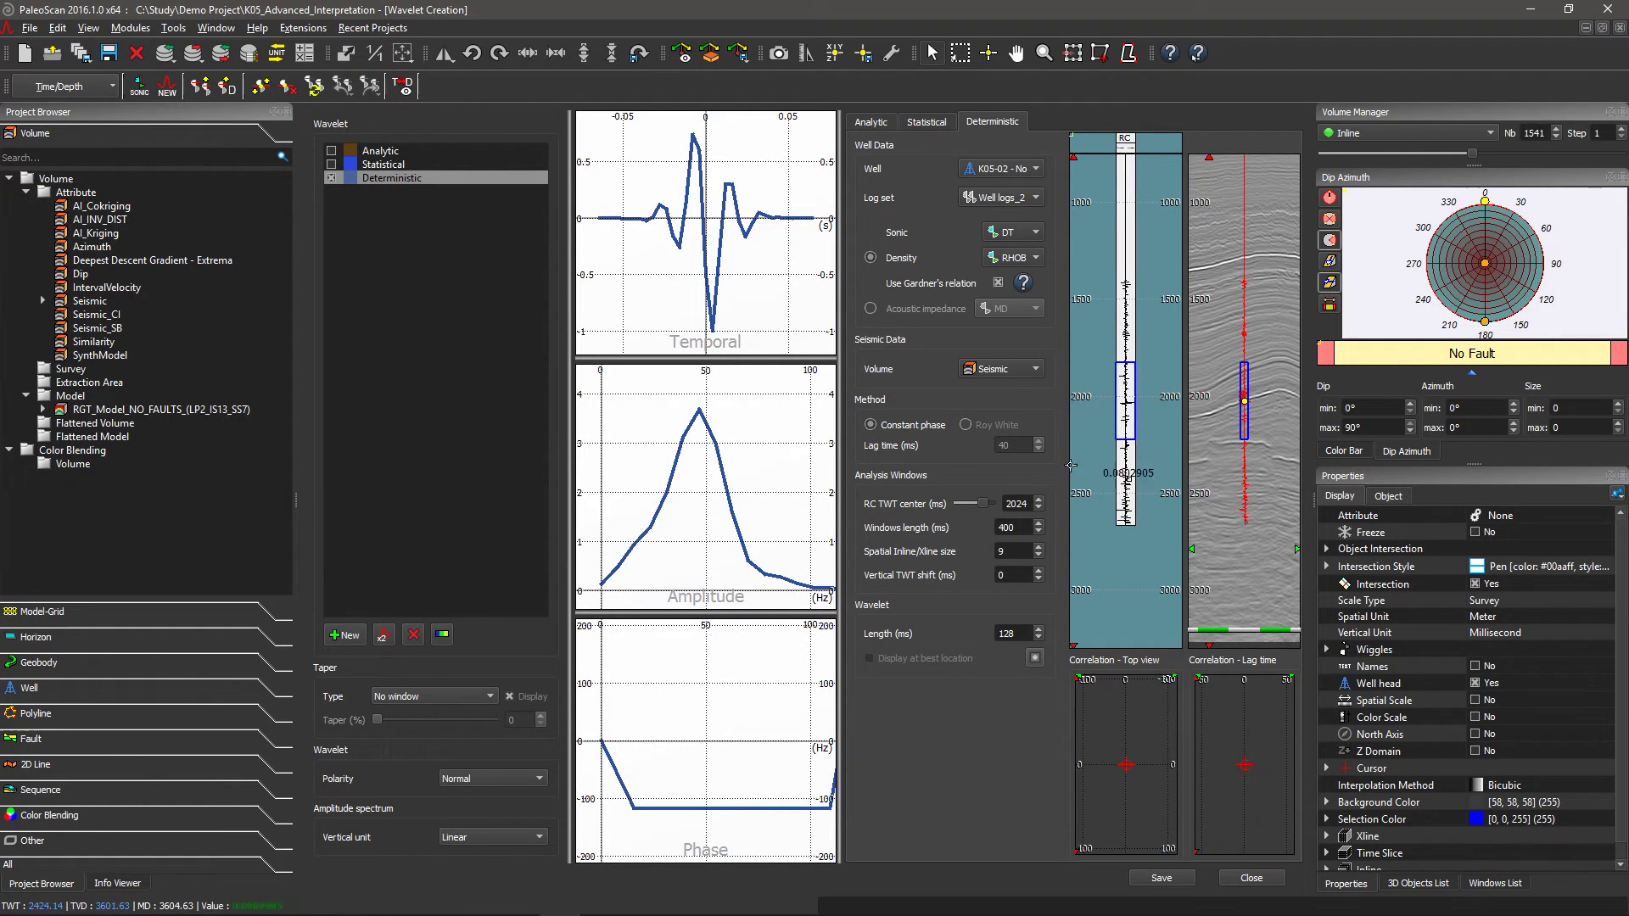
scroll(1270, 398, "up", 3)
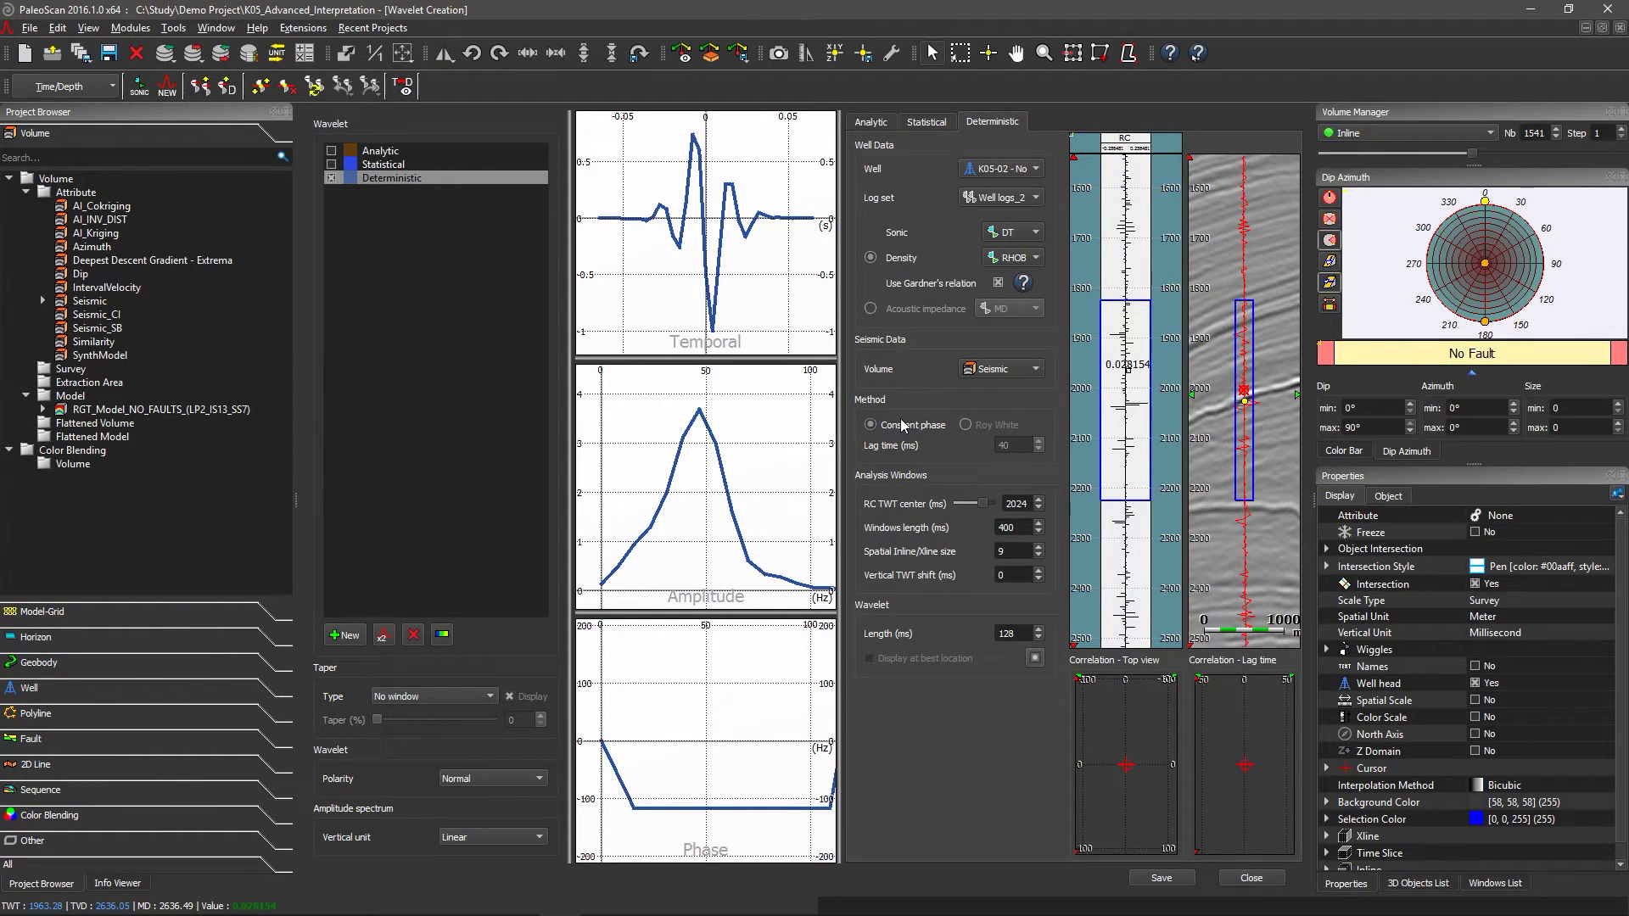
left_click(965, 425)
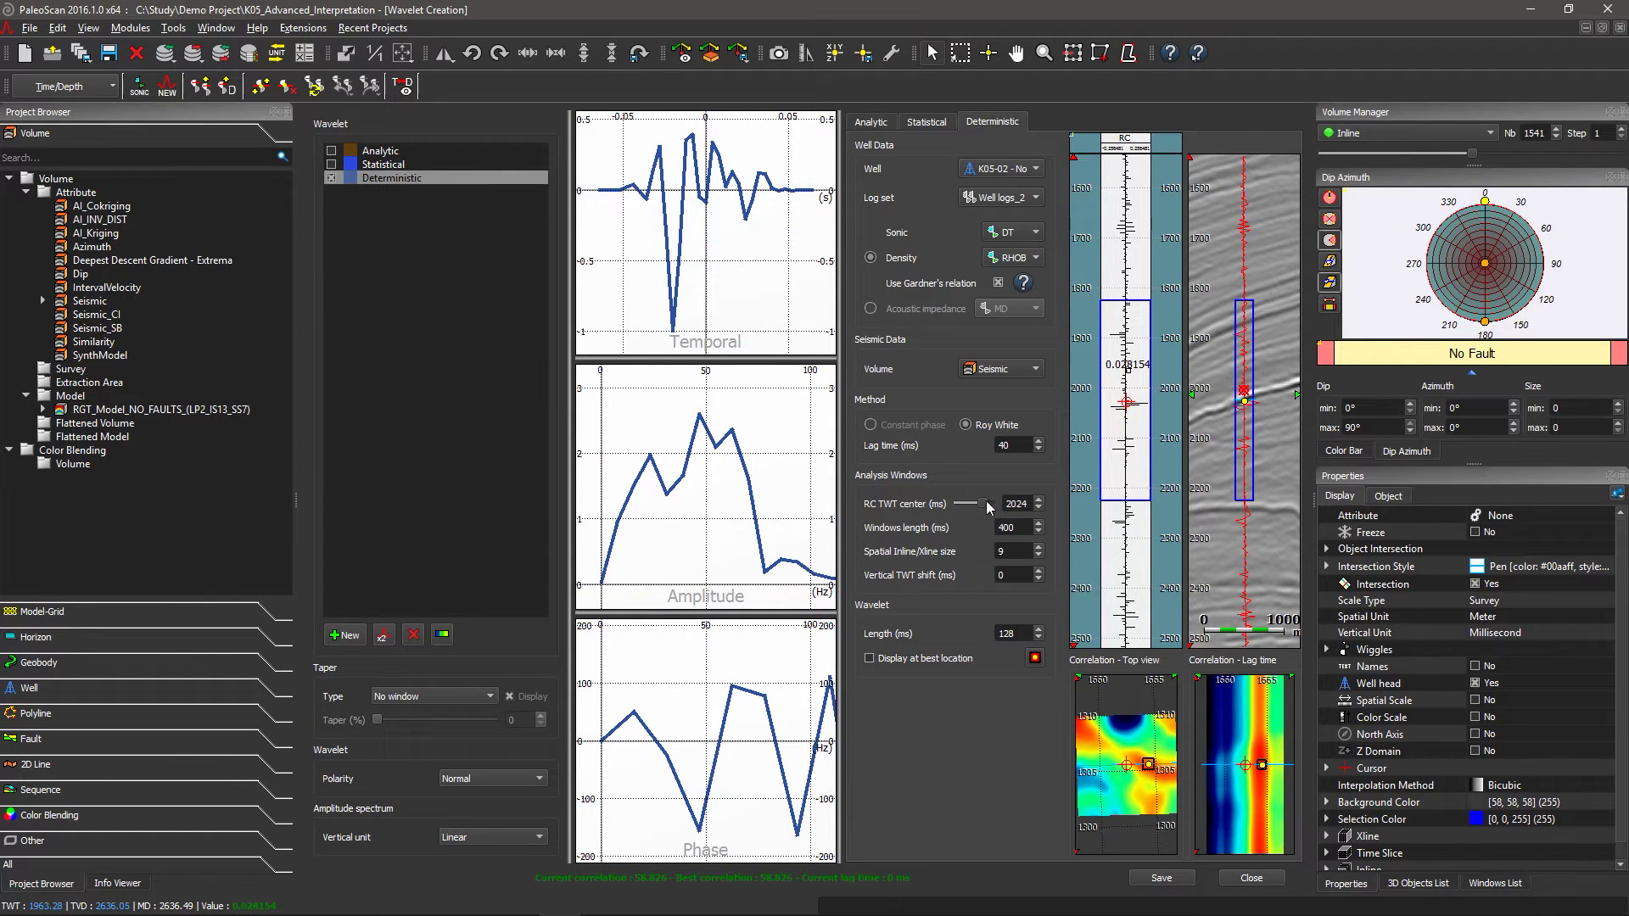
scroll(1020, 445, "down", 6)
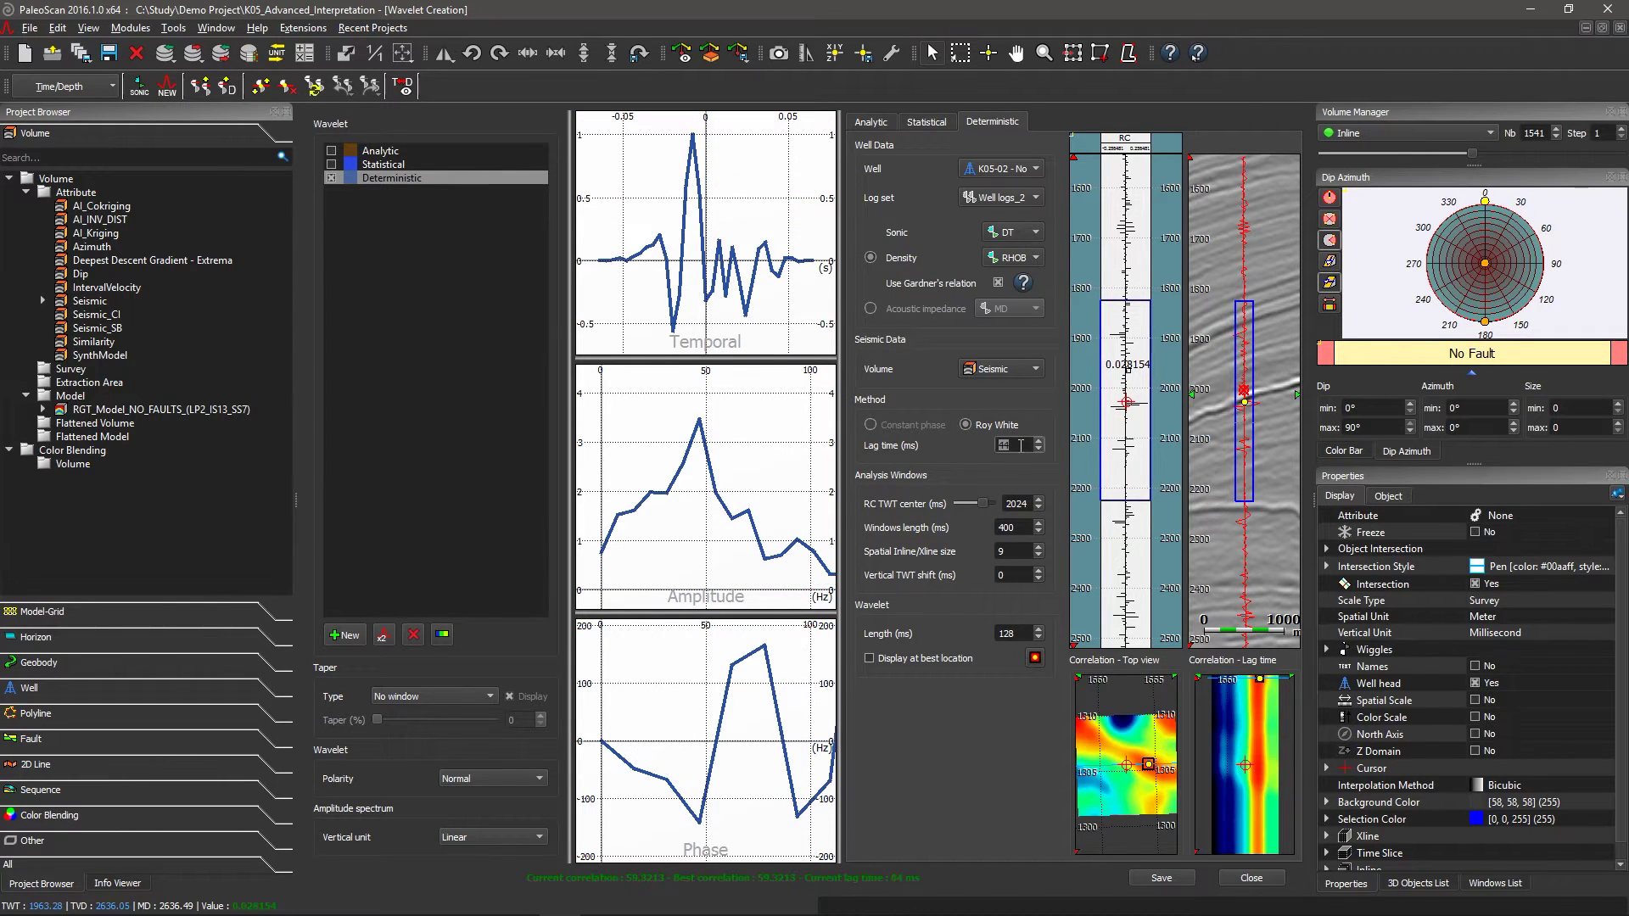
scroll(1020, 444, "up", 10)
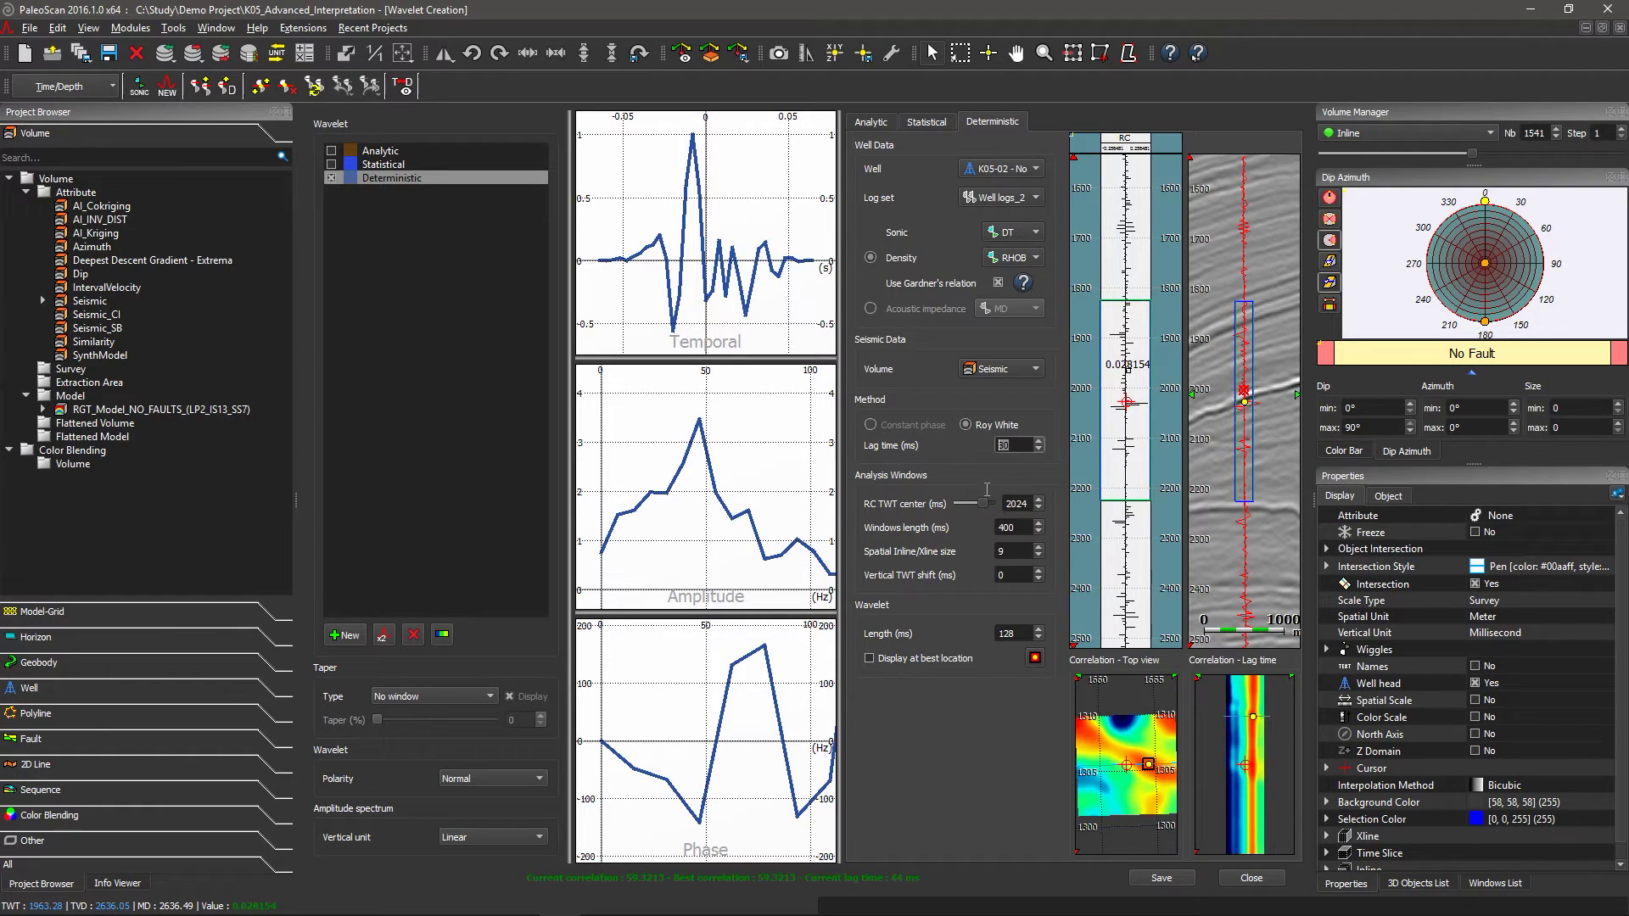
left_click(979, 504)
left_click_drag(979, 509, 974, 502)
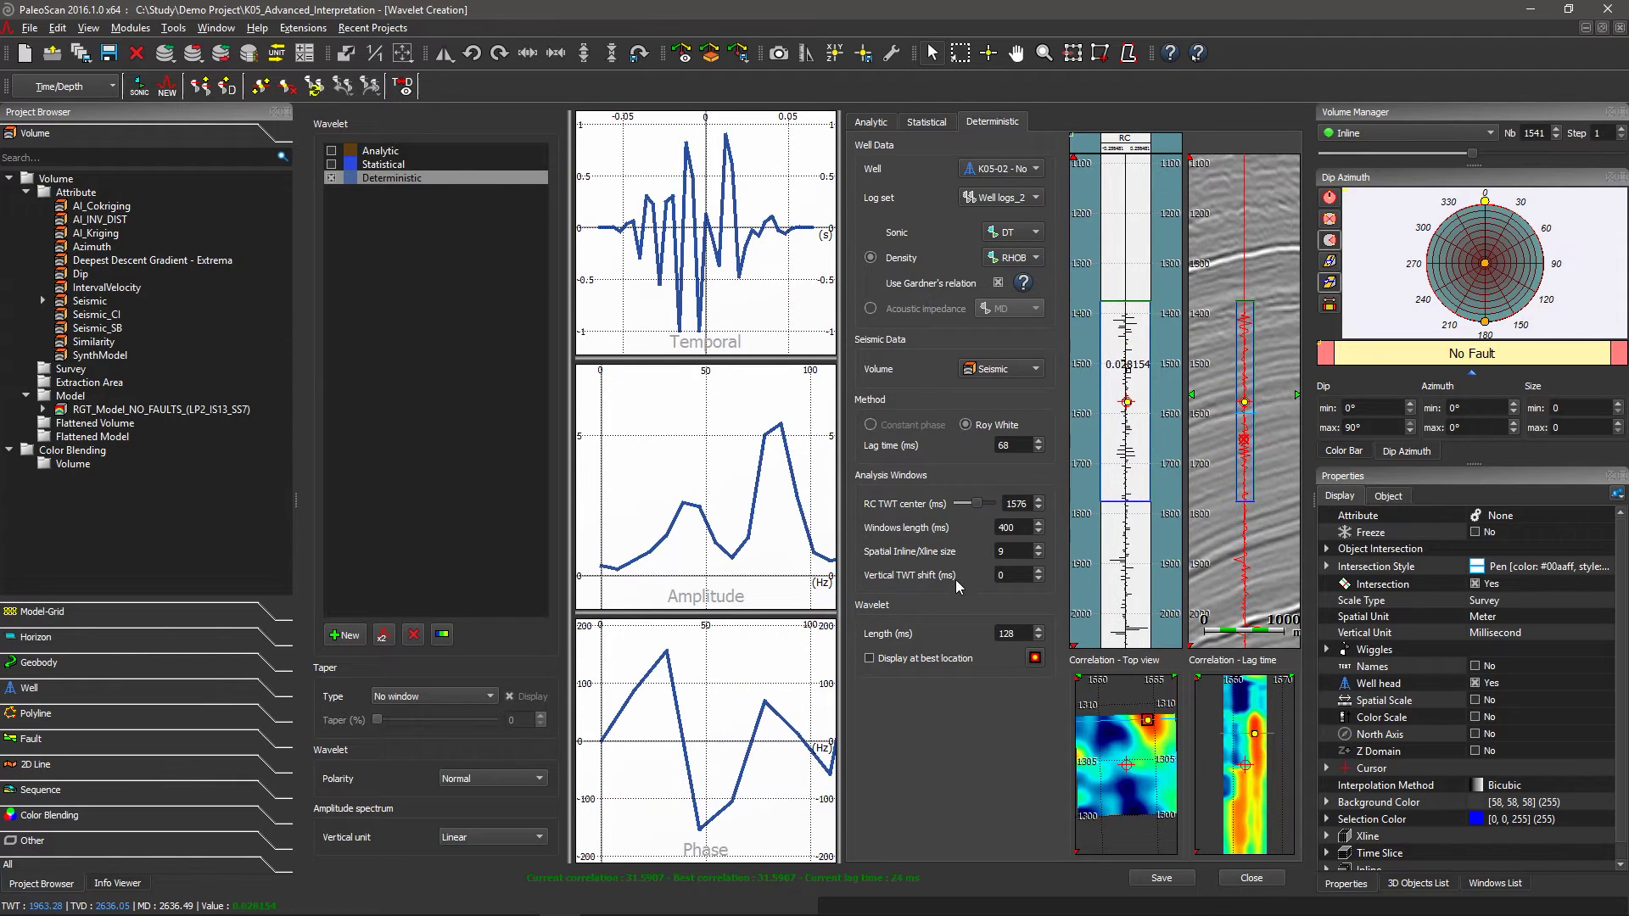
Probe correlation positions, display the wavelet at the best-correlation location, and close the window
mouse_move(1141, 740)
left_mouse_down()
mouse_move(1110, 765)
mouse_move(1150, 737)
left_mouse_up()
left_click_drag(1248, 772, 1244, 768)
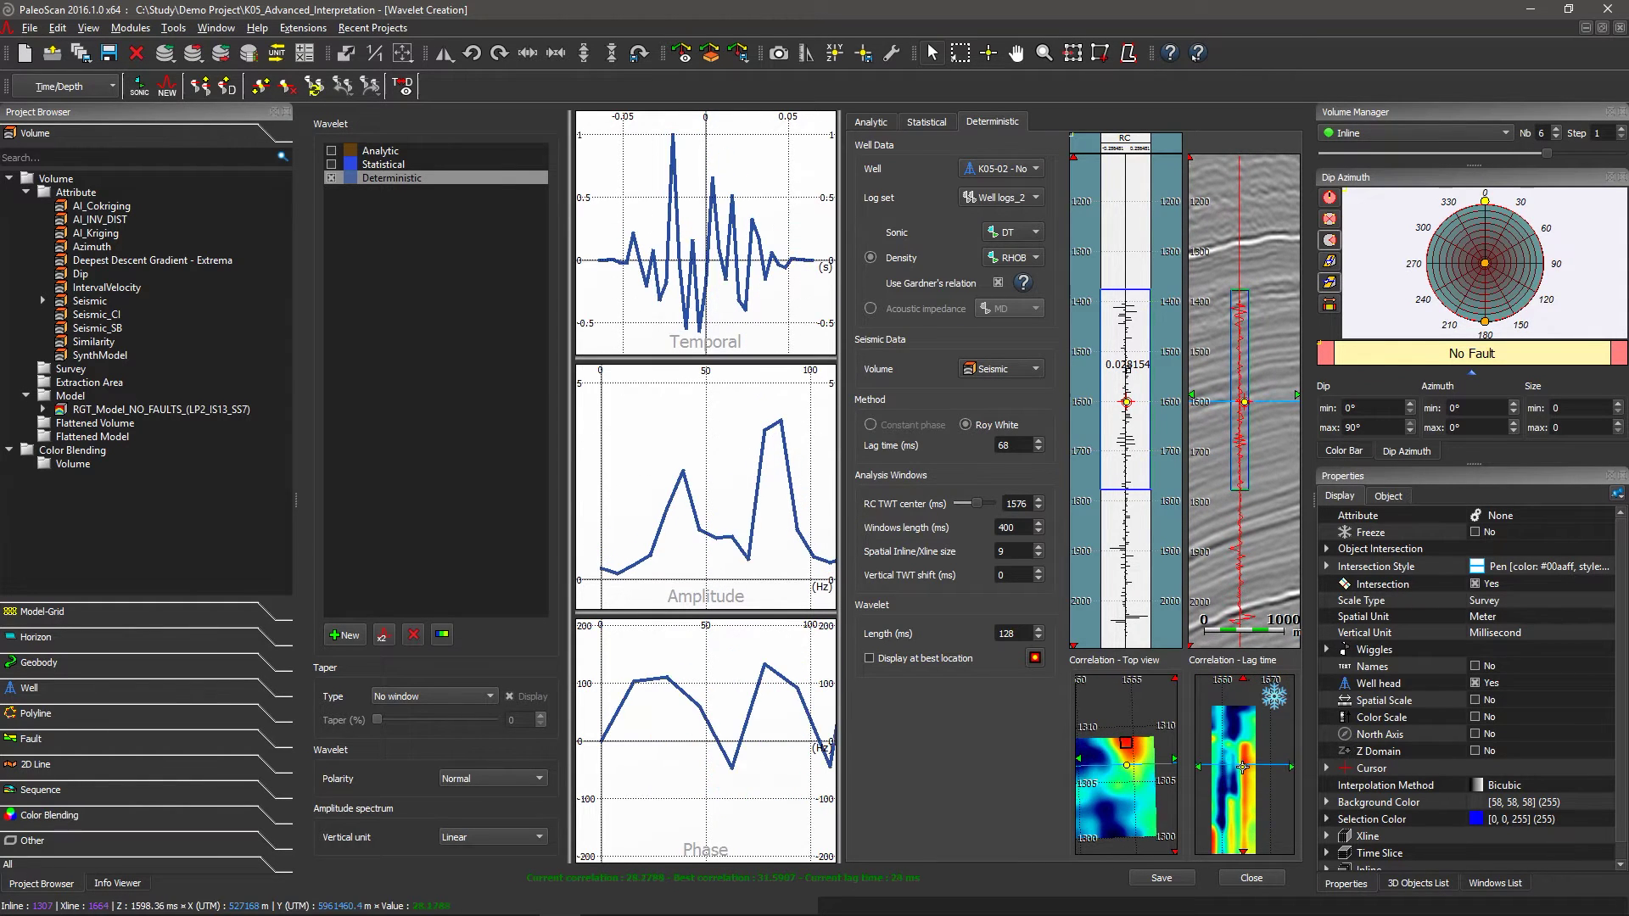
left_click(1034, 659)
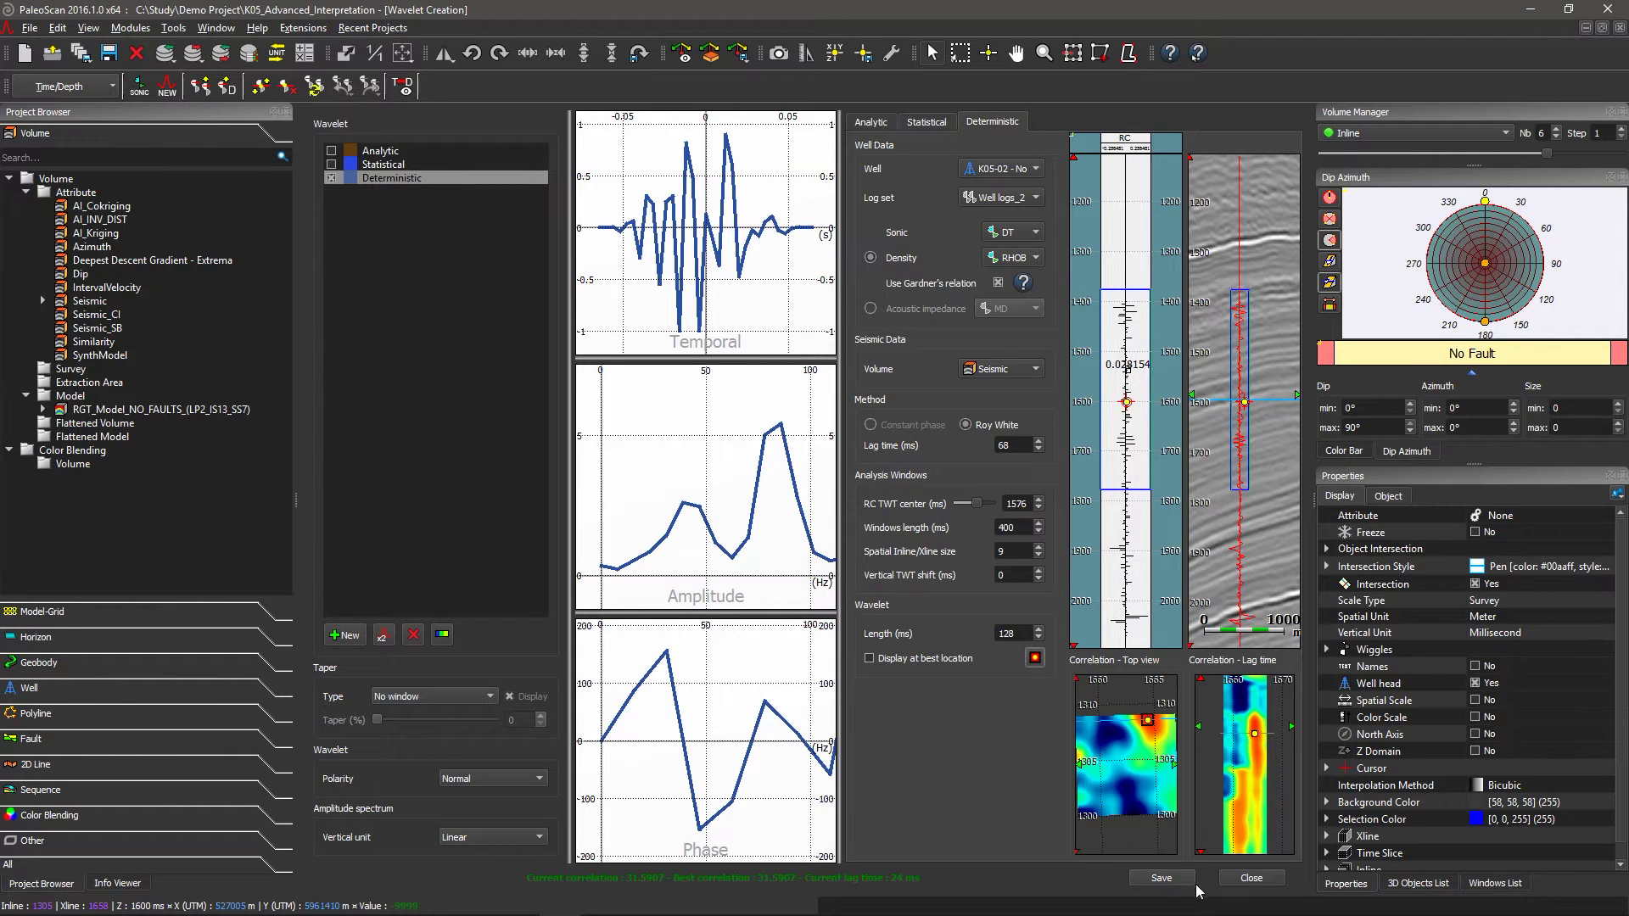
left_click(1240, 879)
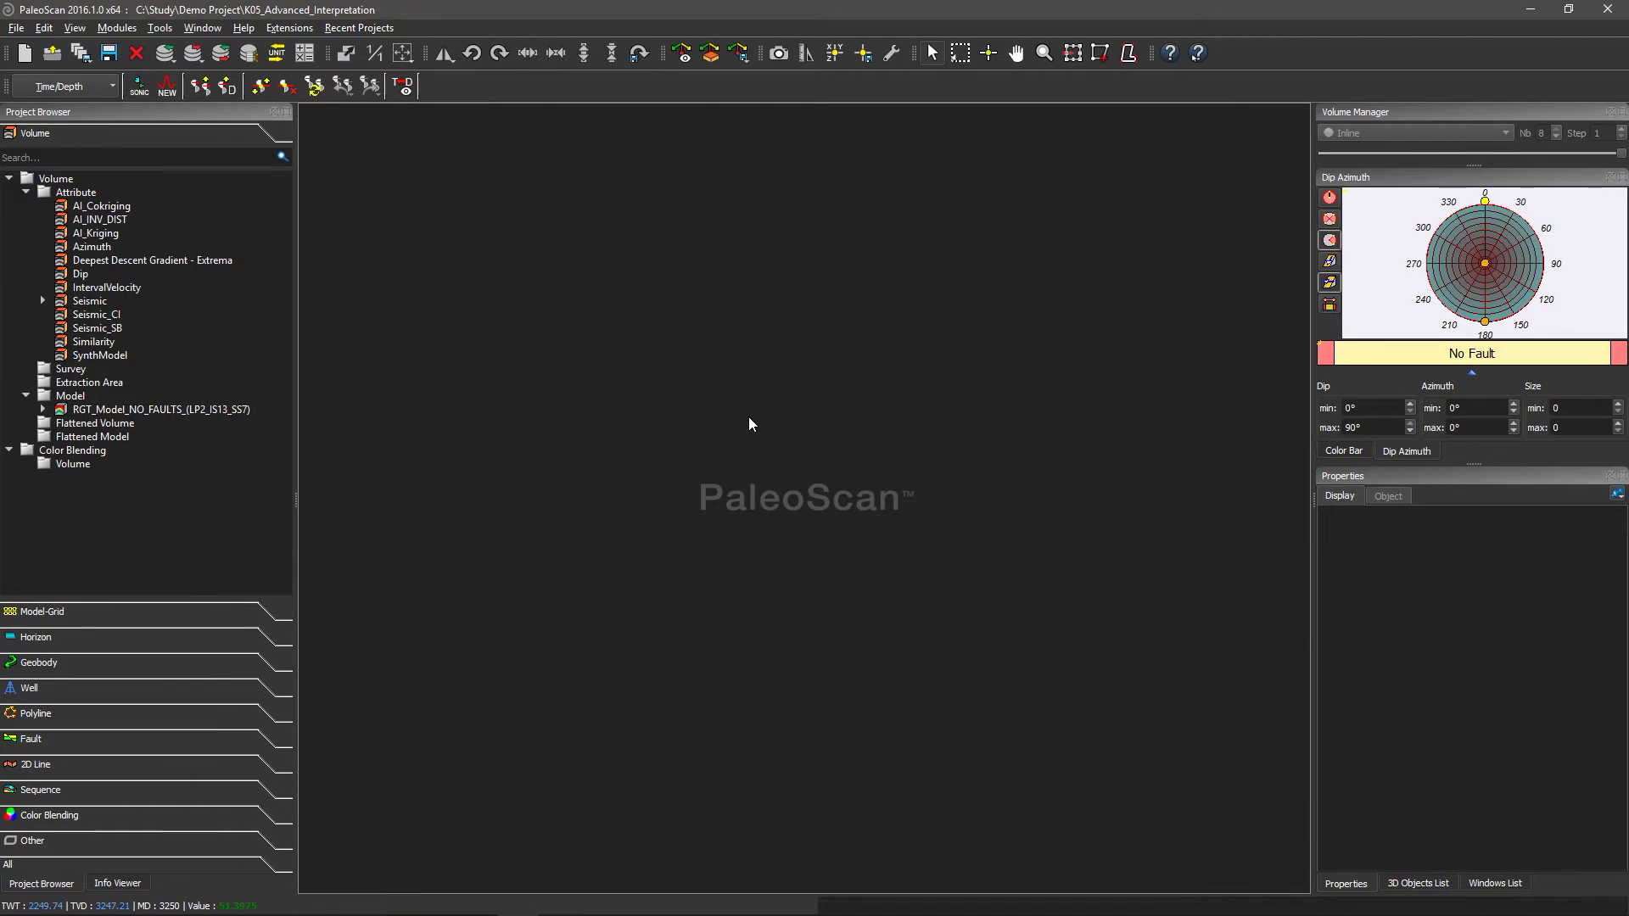
Start a tie for well K05-02 - Not Tied using log set Well logs_2, Seismic volume and wavelet Analytic_K05-01
left_click(202, 86)
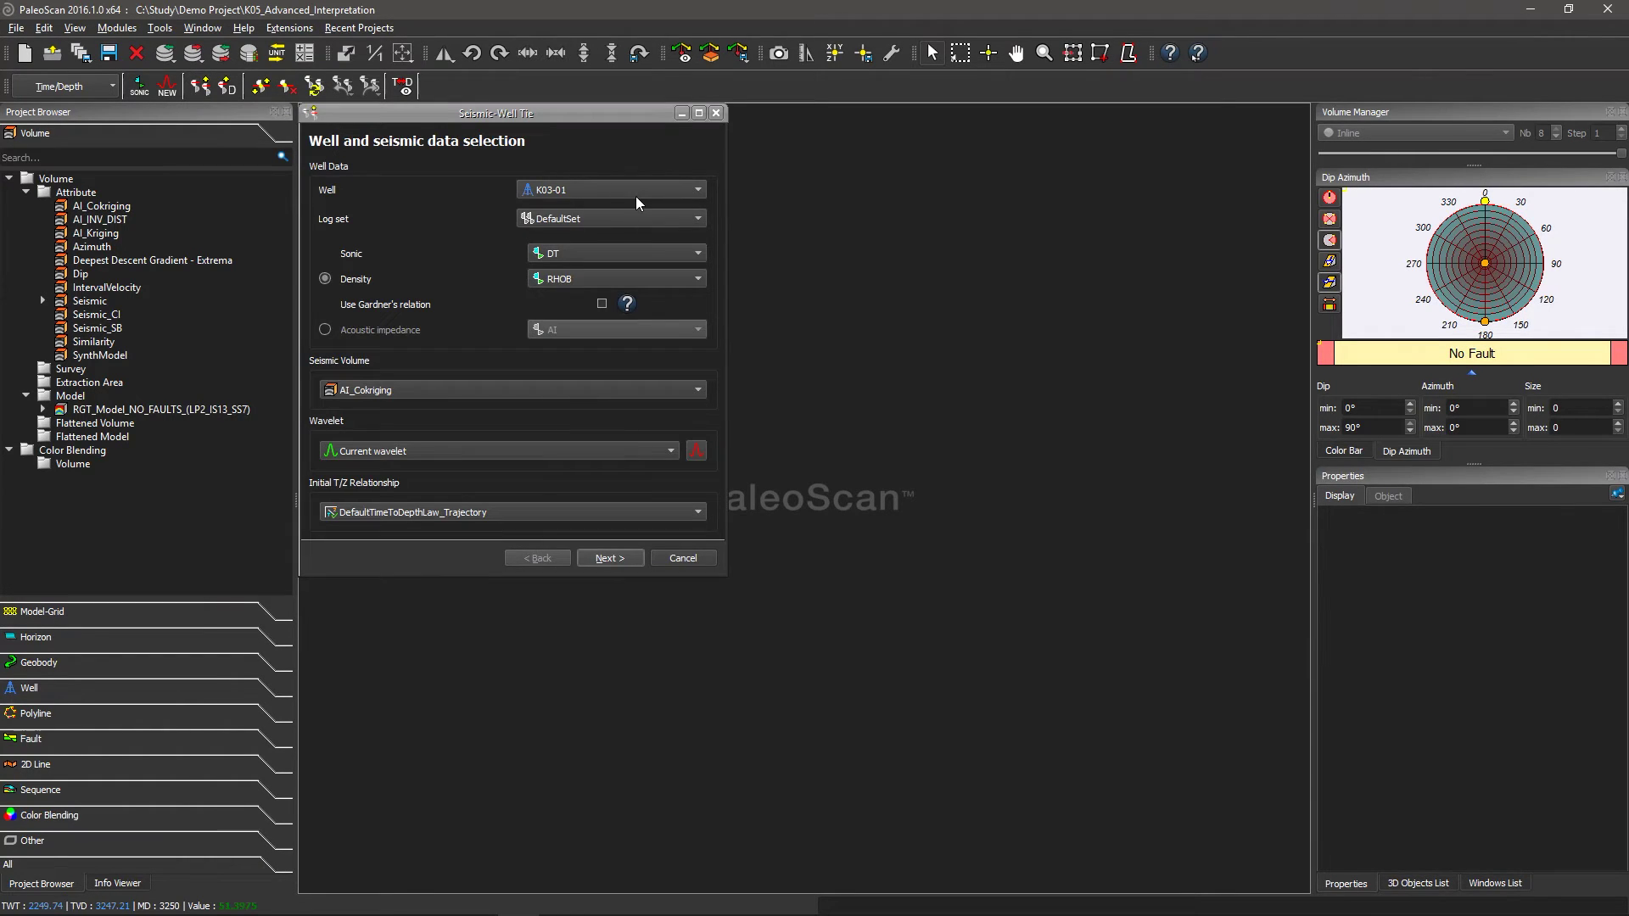
left_click(633, 196)
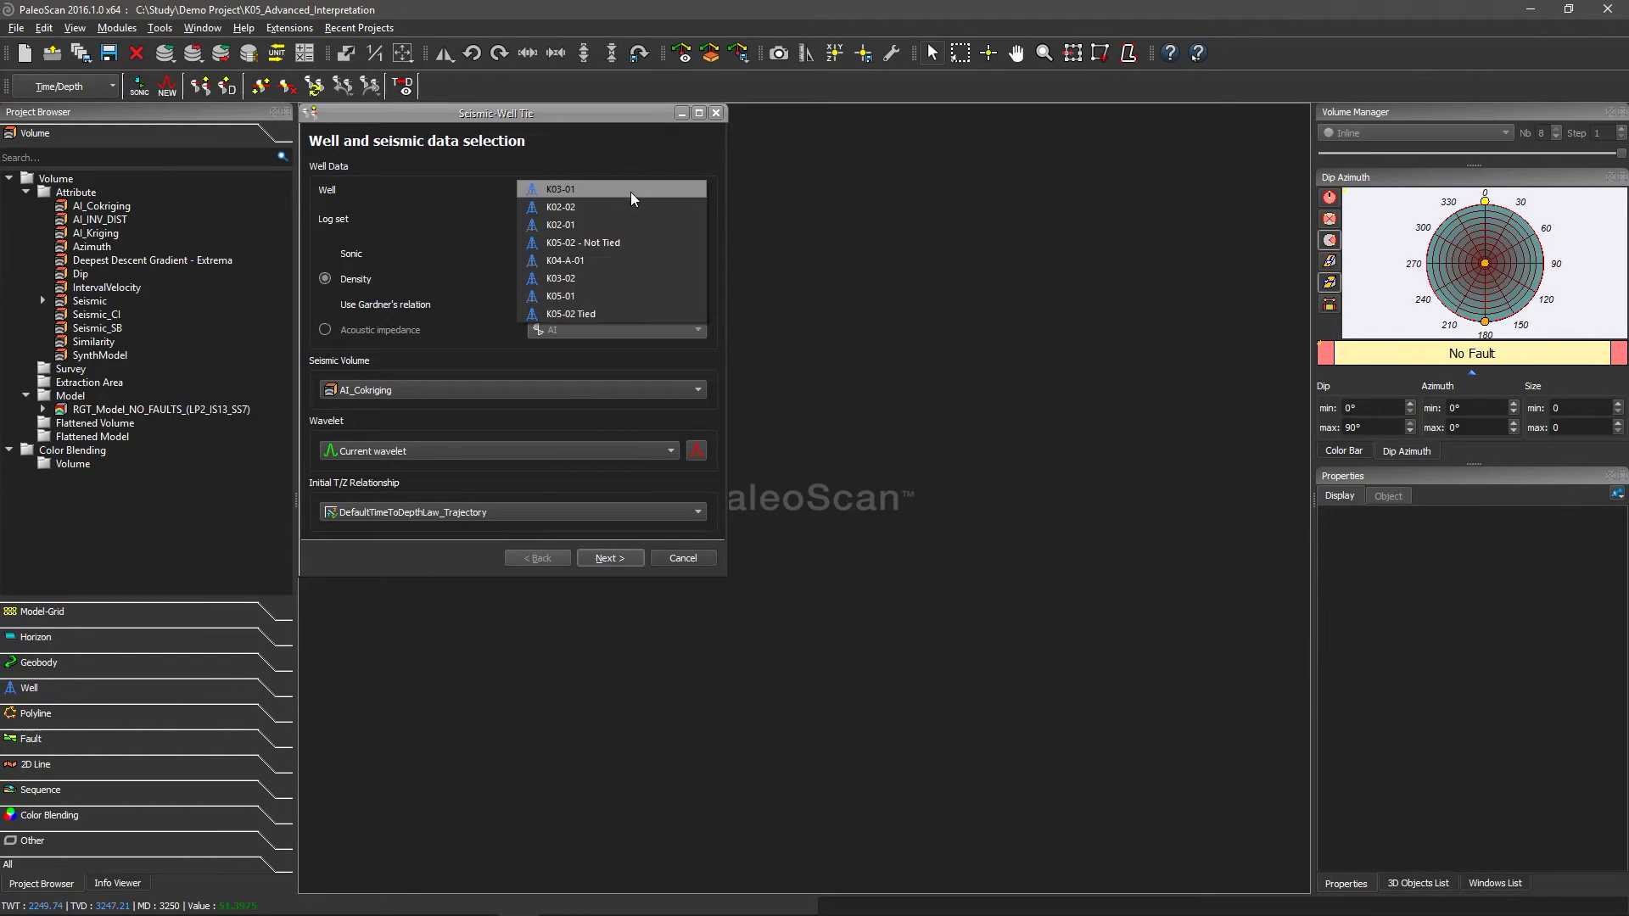
left_click(625, 243)
left_click(607, 229)
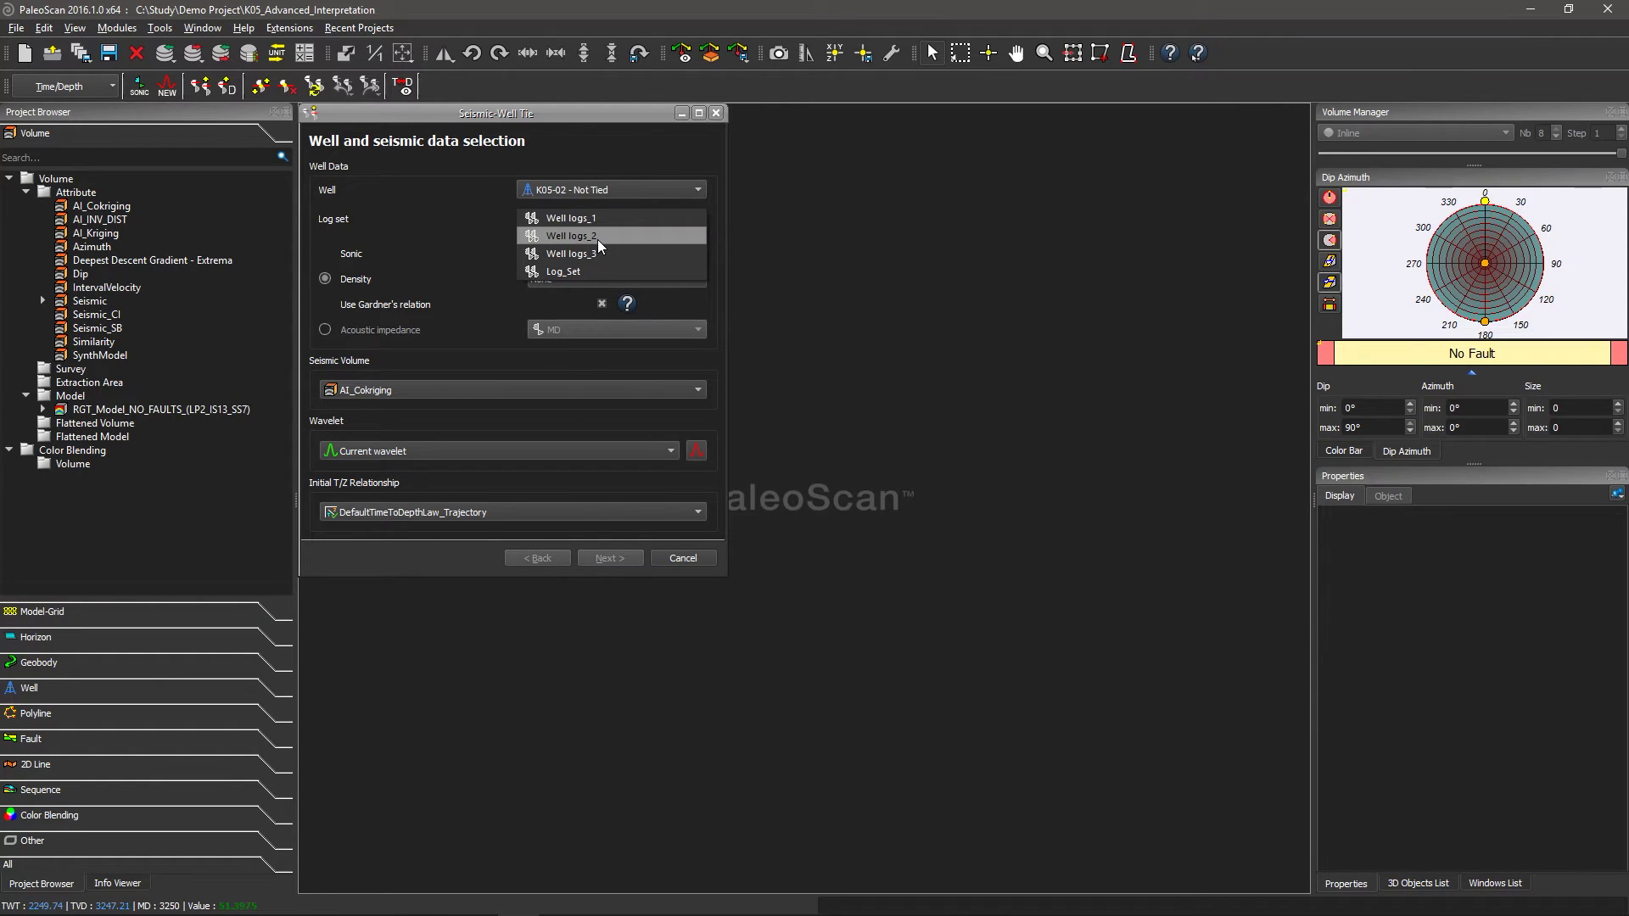
left_click(599, 238)
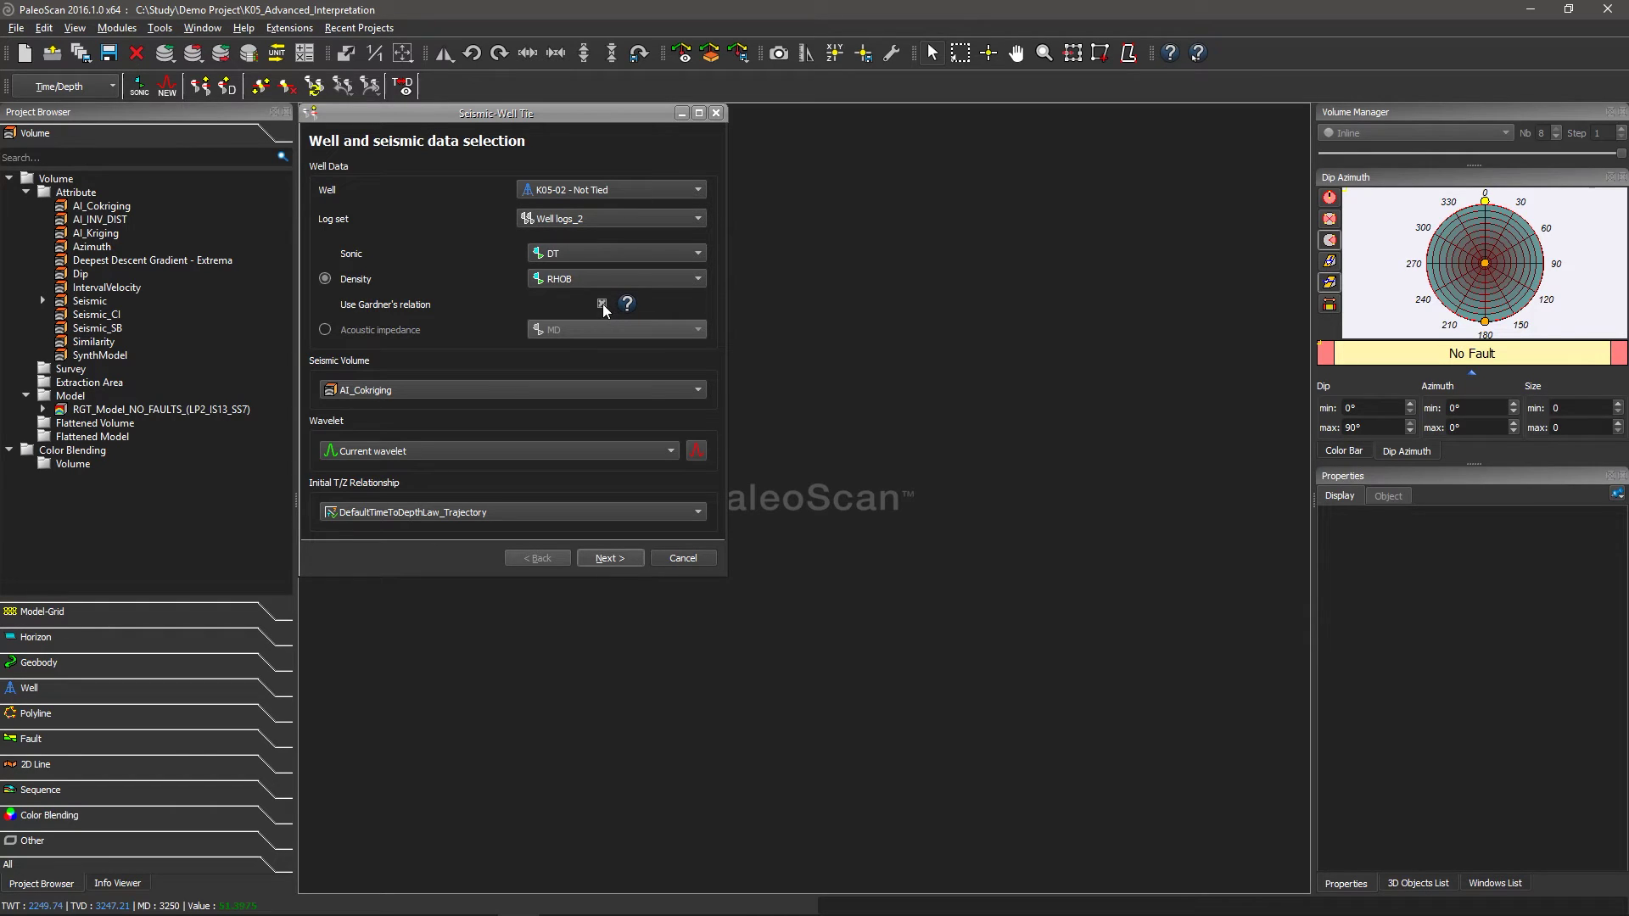
left_click(379, 392)
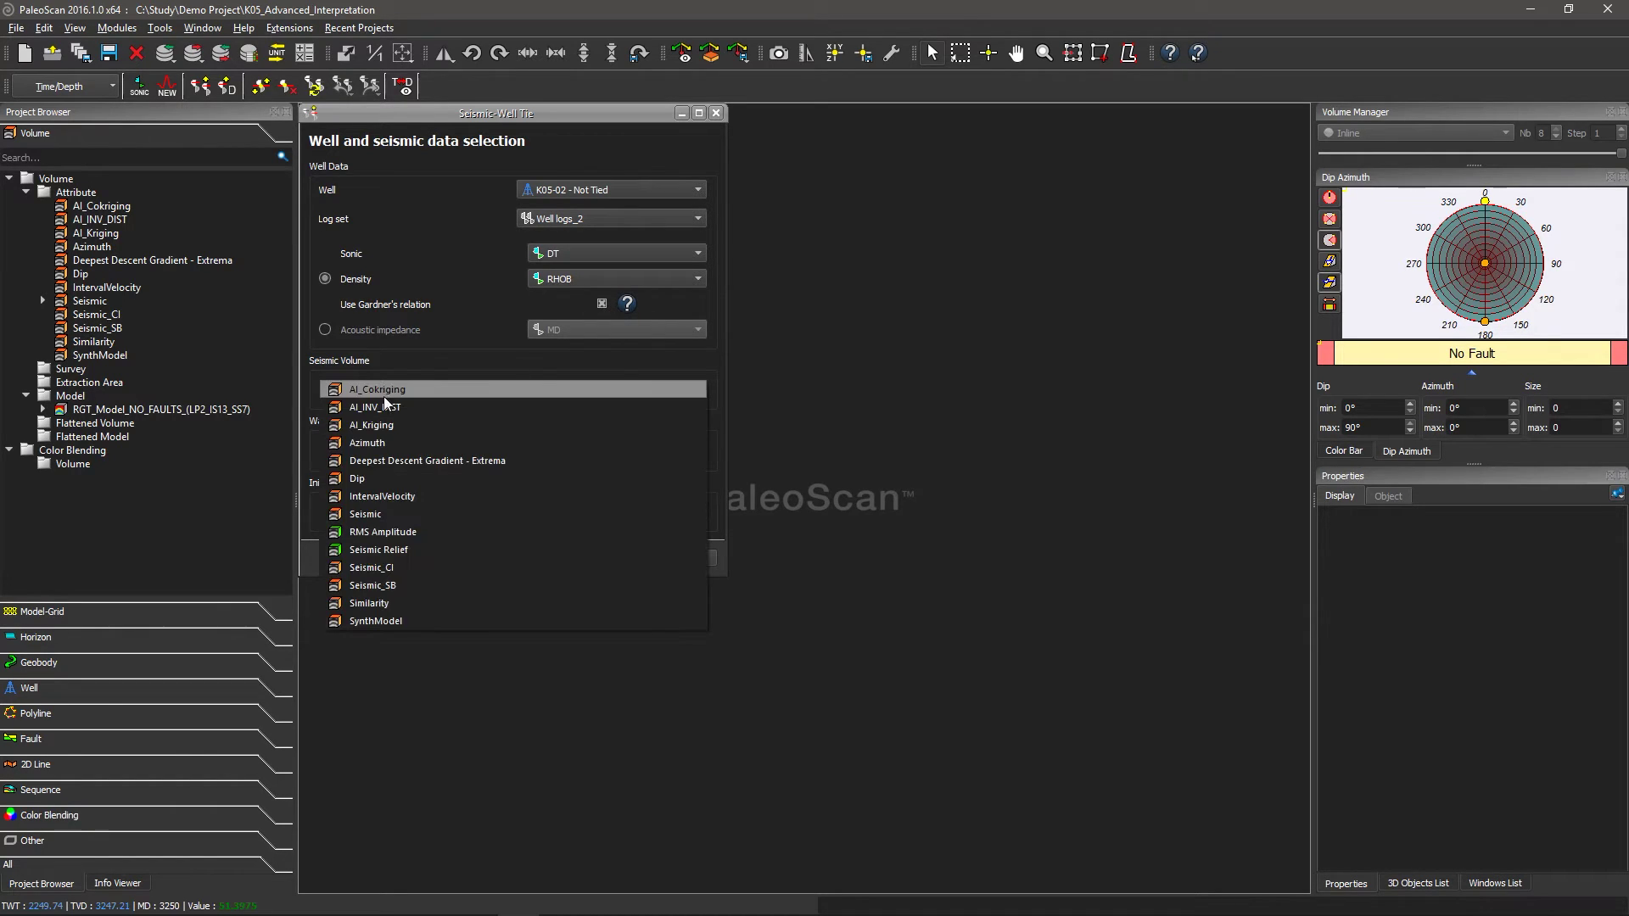
left_click(397, 502)
left_click(402, 458)
left_click(408, 480)
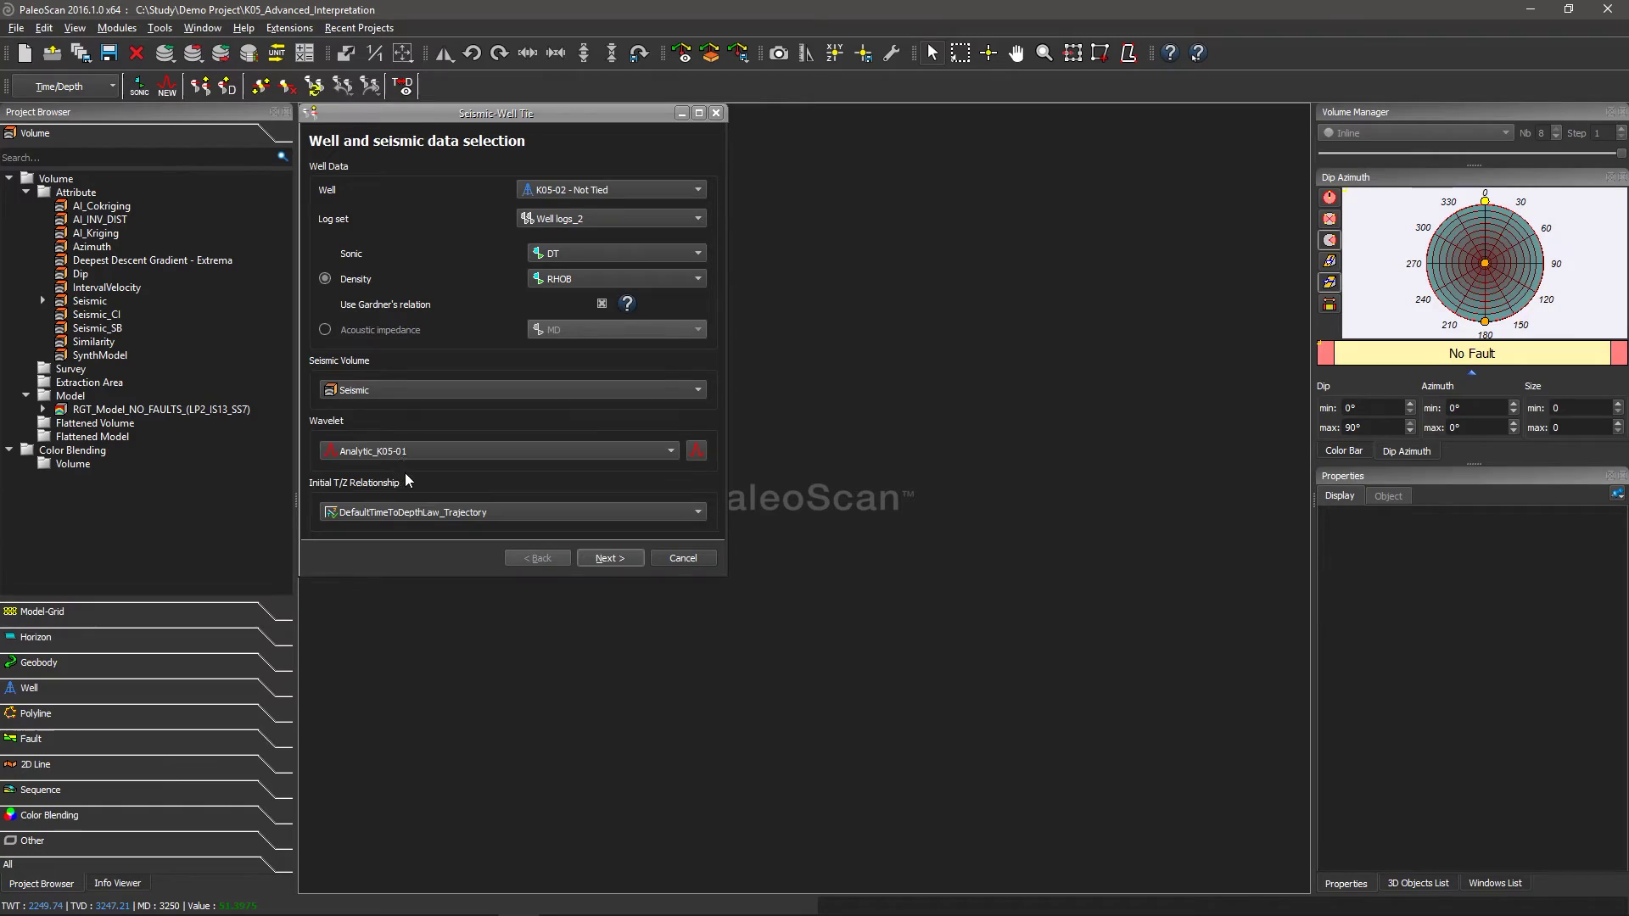
left_click(609, 559)
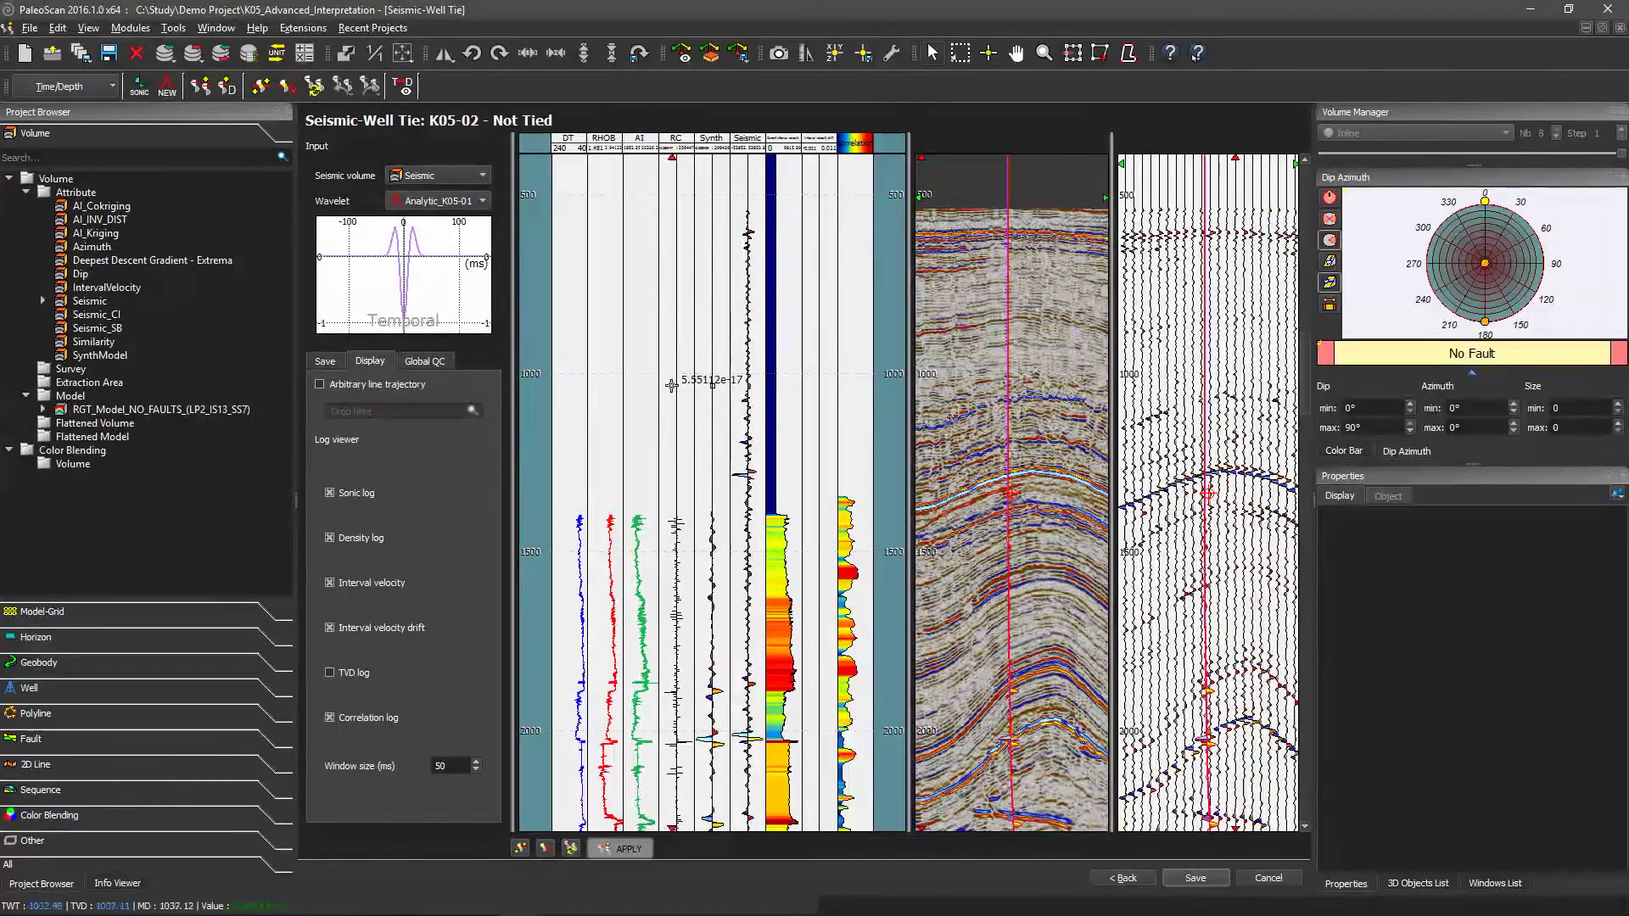
scroll(678, 346, "down", 3)
scroll(679, 346, "down", 2)
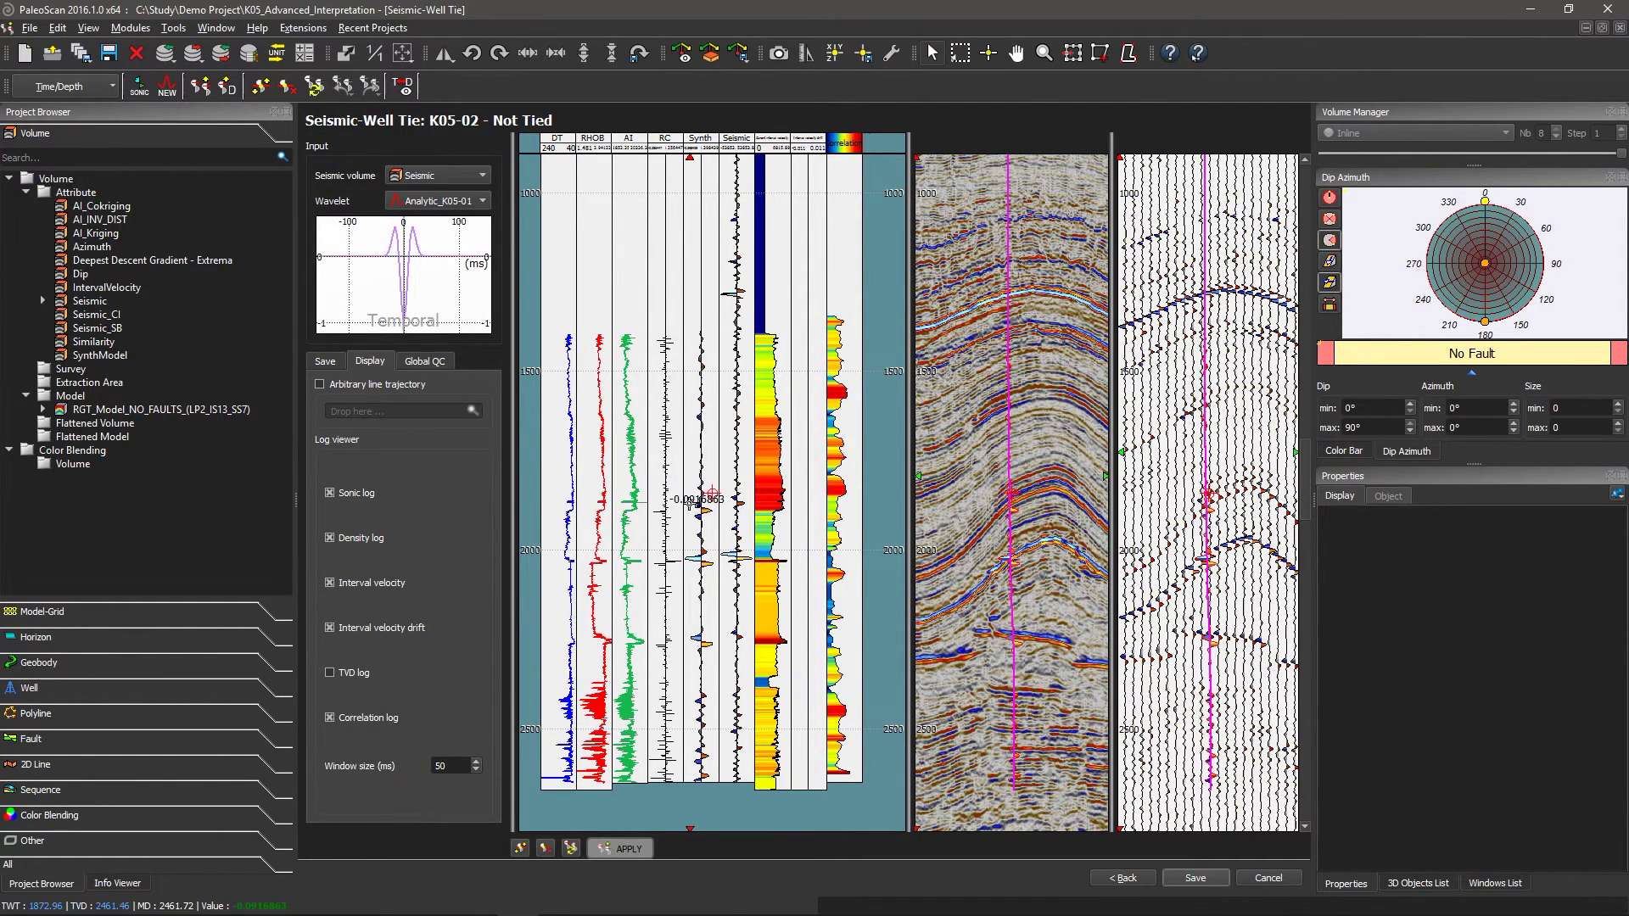
scroll(688, 504, "up", 5)
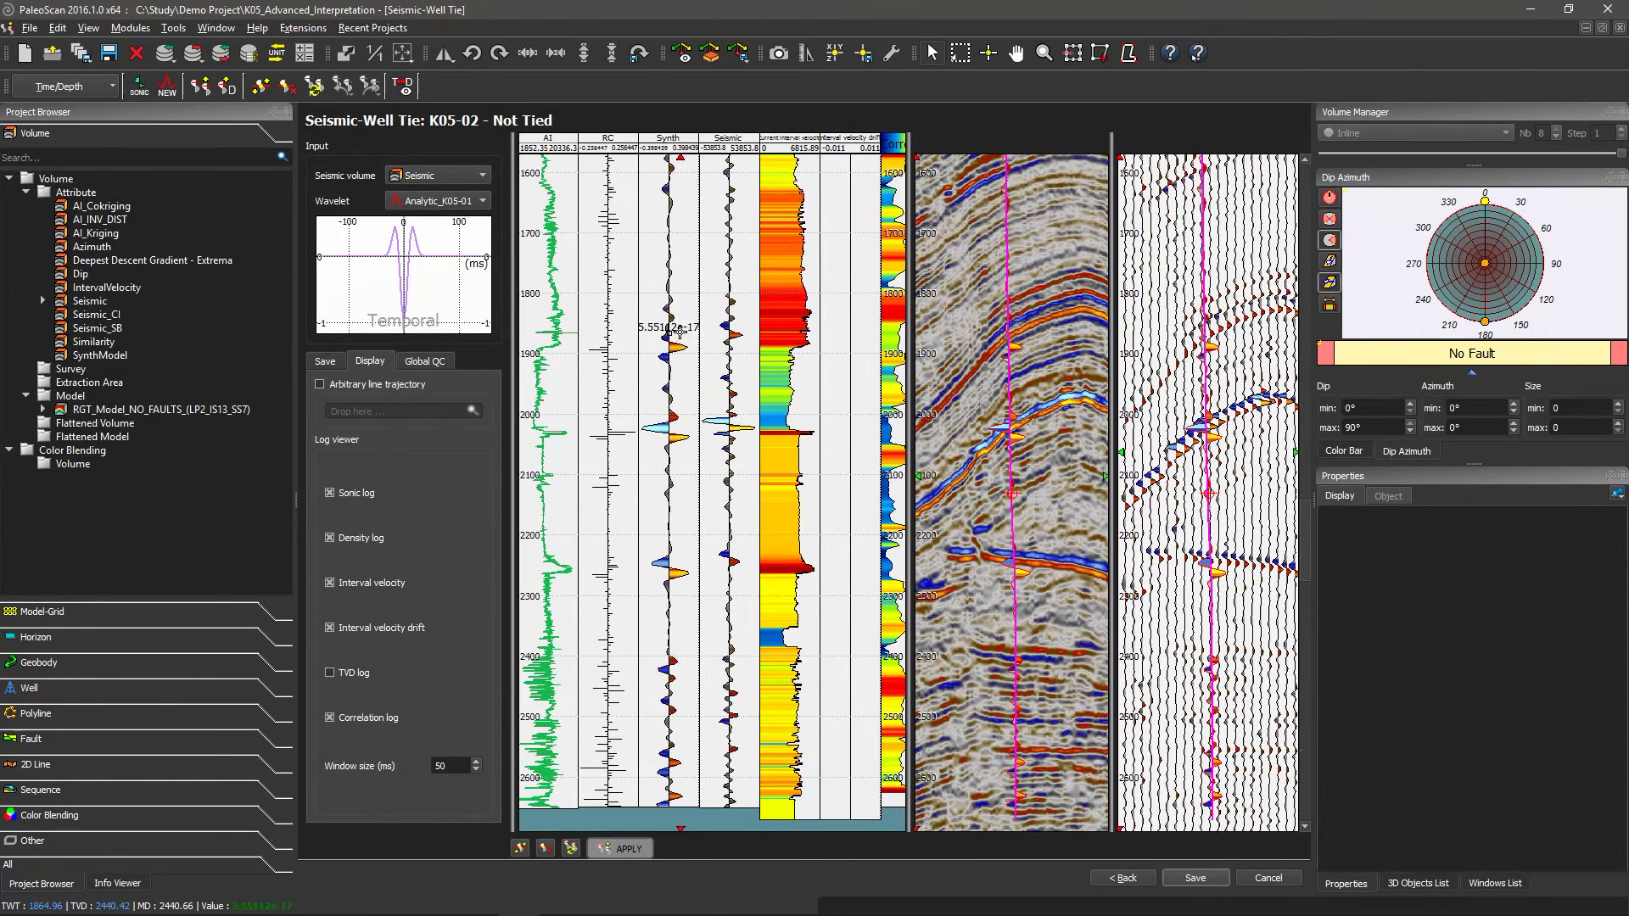
Drag the eight NOT_TIED markers from the Project Browser's Well section onto the K05-02 well-tie tracks
left_click(66, 683)
left_click(98, 649)
scroll(98, 651, "down", 2)
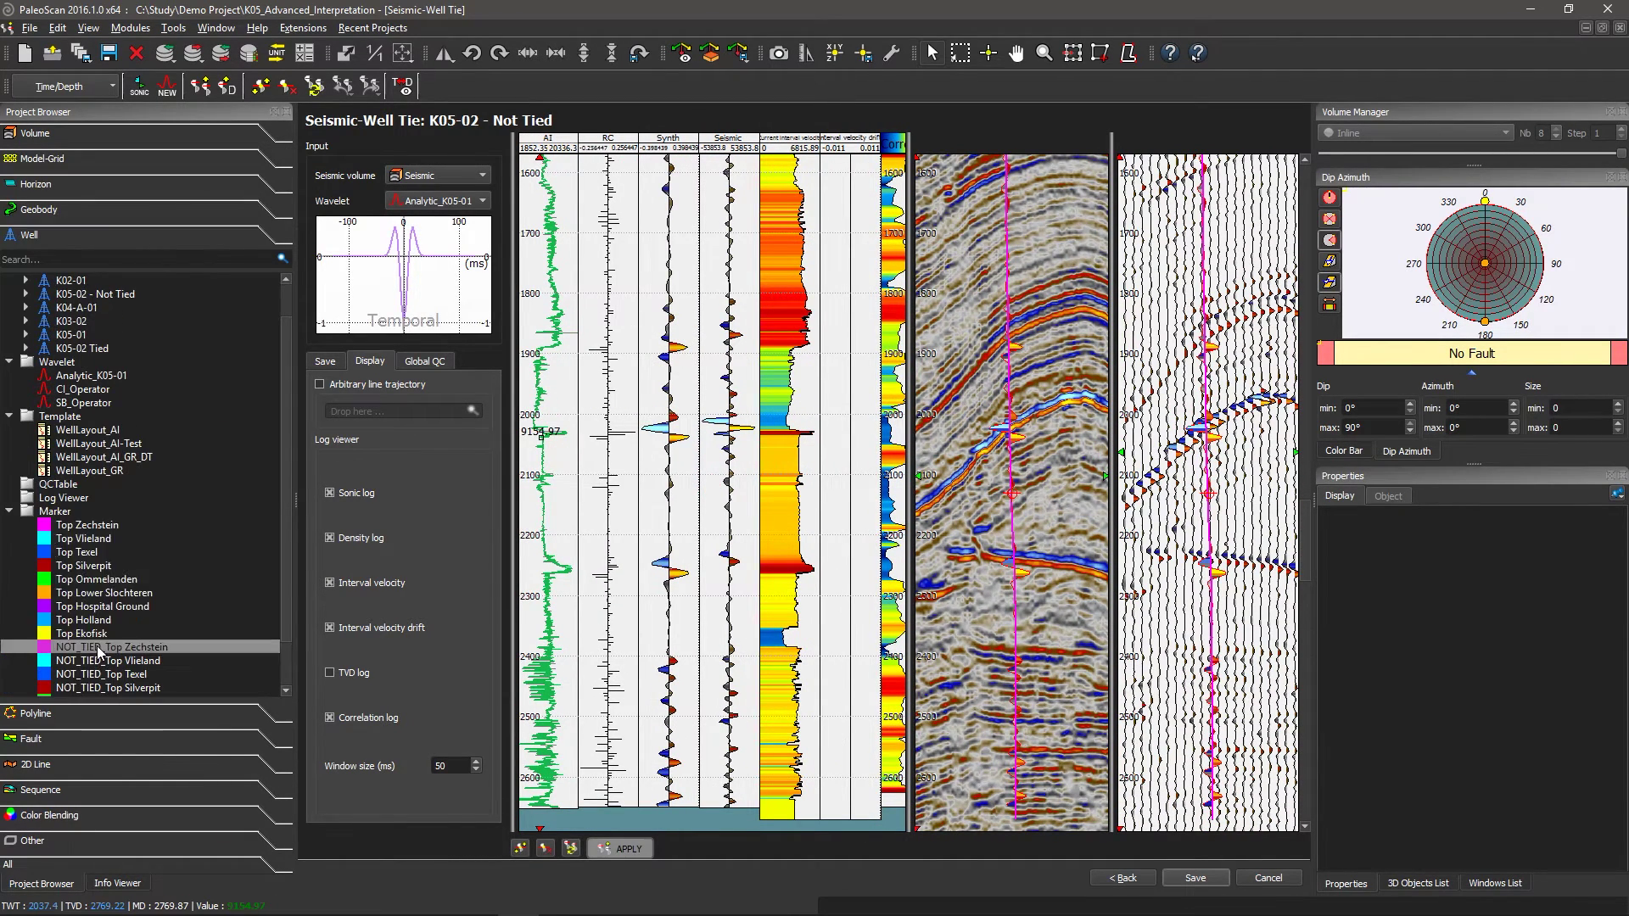
left_click(105, 691, "shift")
mouse_move(79, 667)
left_mouse_down()
mouse_move(644, 628)
mouse_move(610, 614)
left_mouse_up()
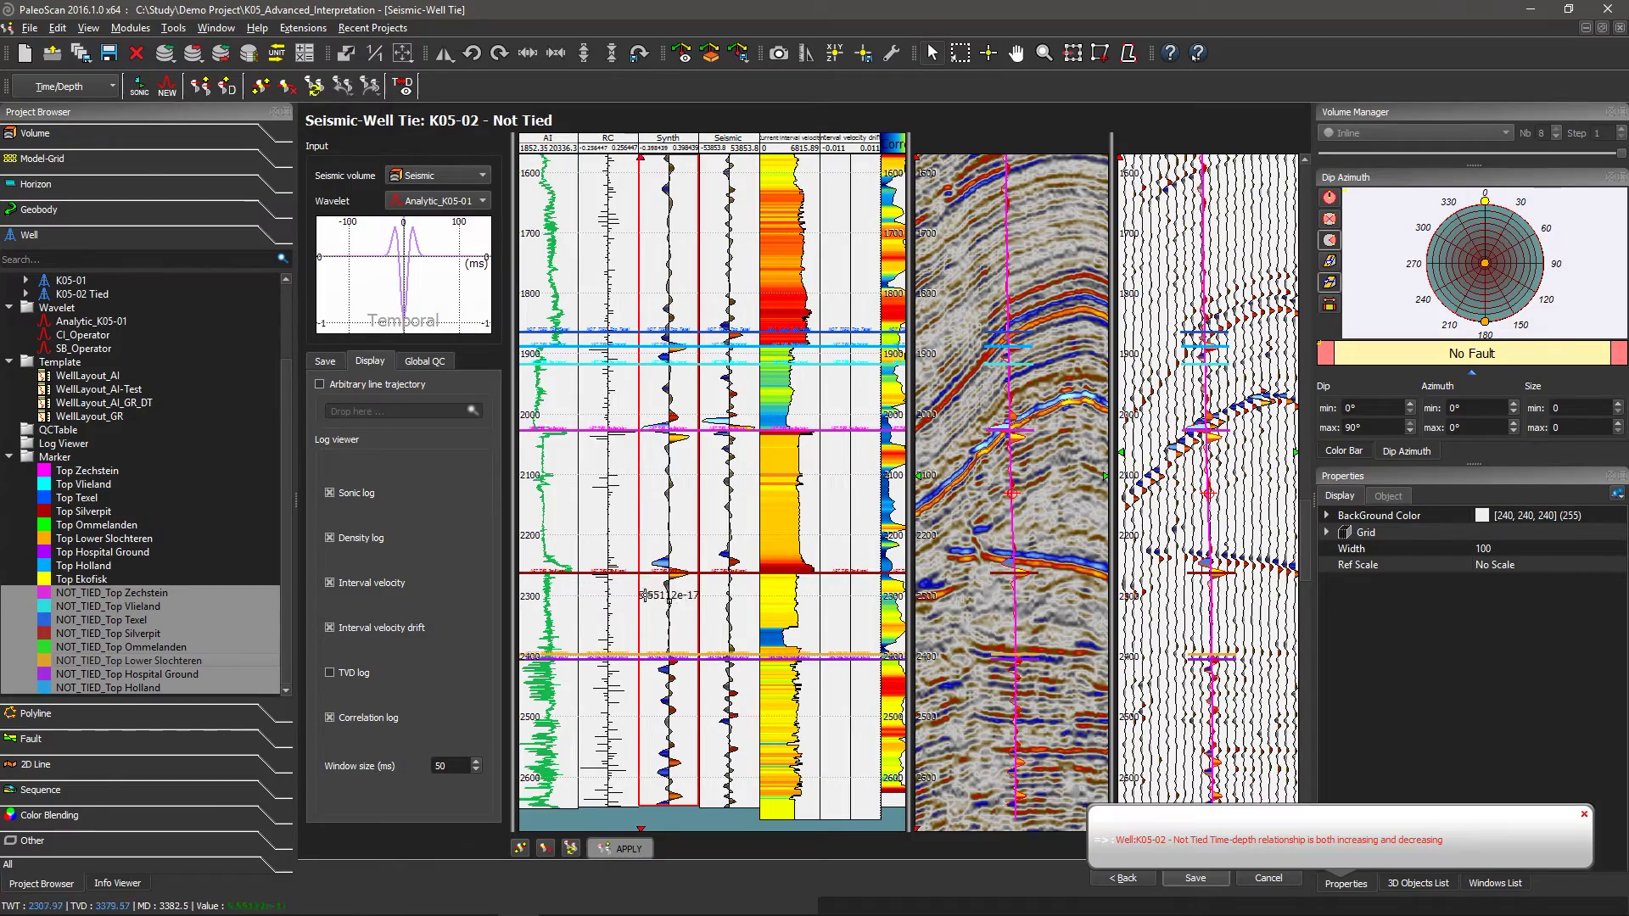
scroll(667, 586, "up", 2)
scroll(667, 581, "up", 3)
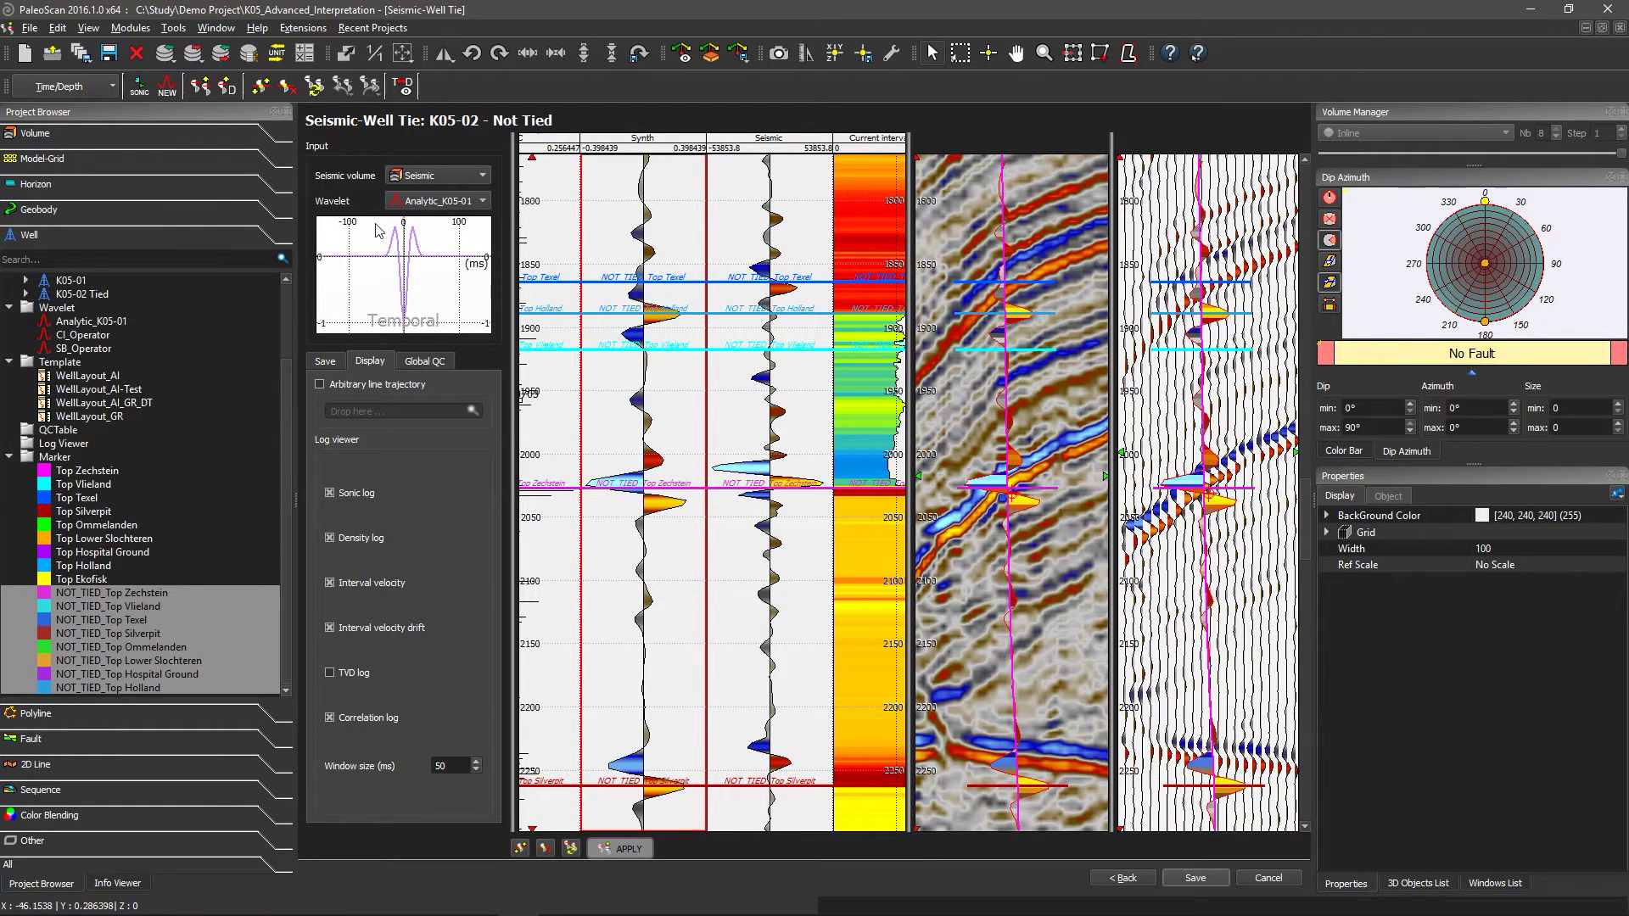
left_click(262, 94)
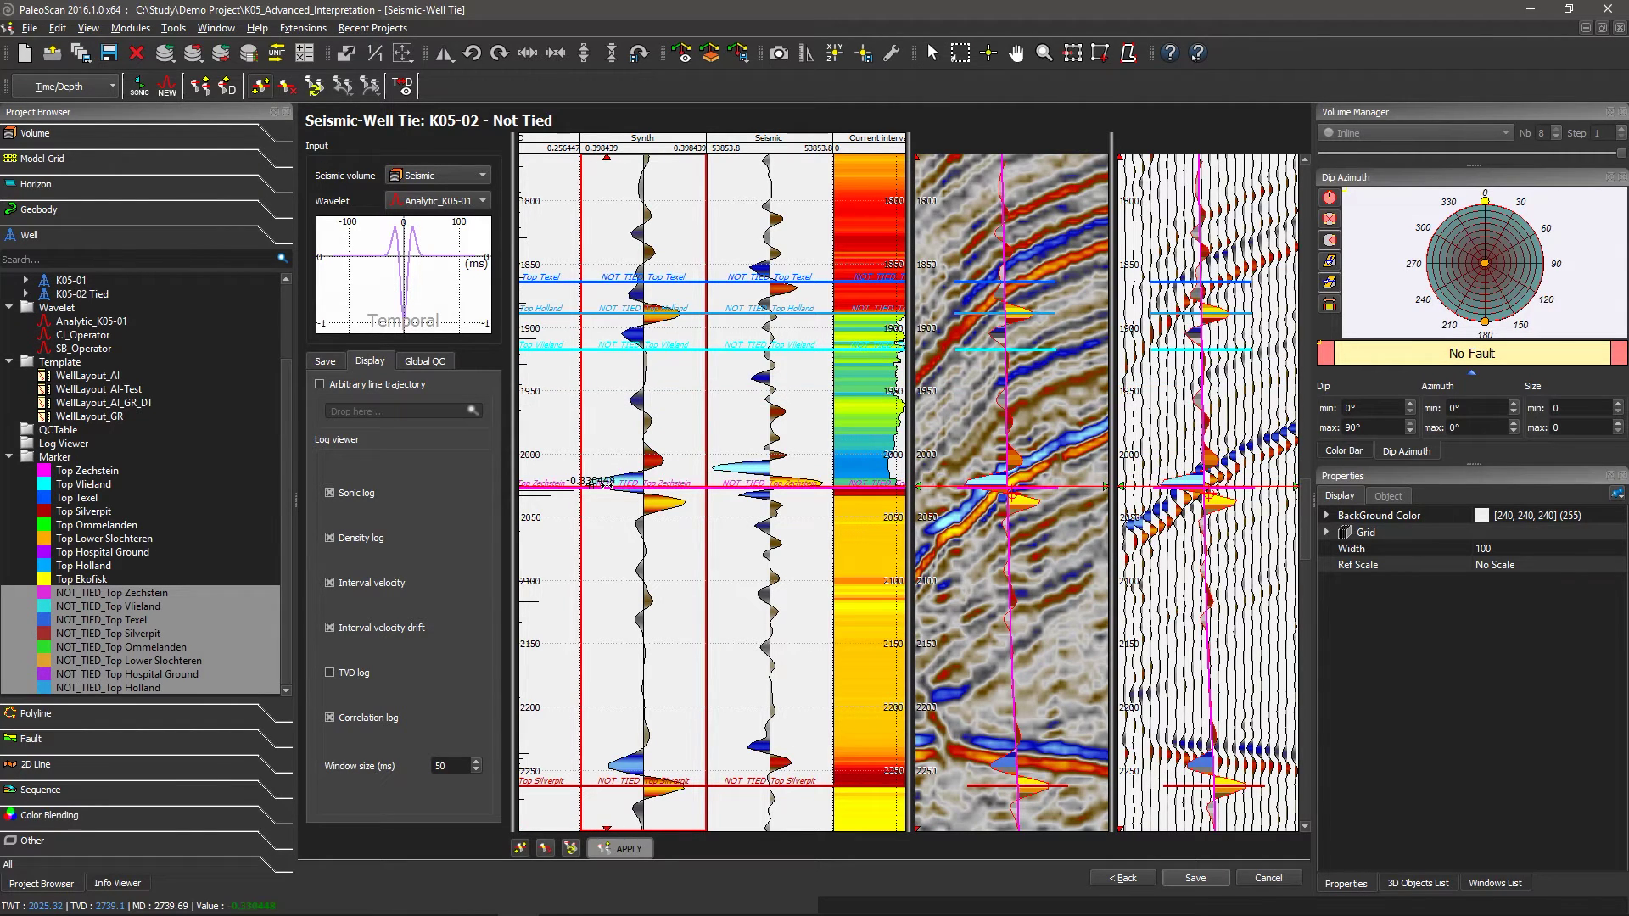
Tie the synthetic Top Zechstein event to the seismic and update the time-depth relationship
left_click(600, 483)
left_click_drag(601, 481, 736, 465)
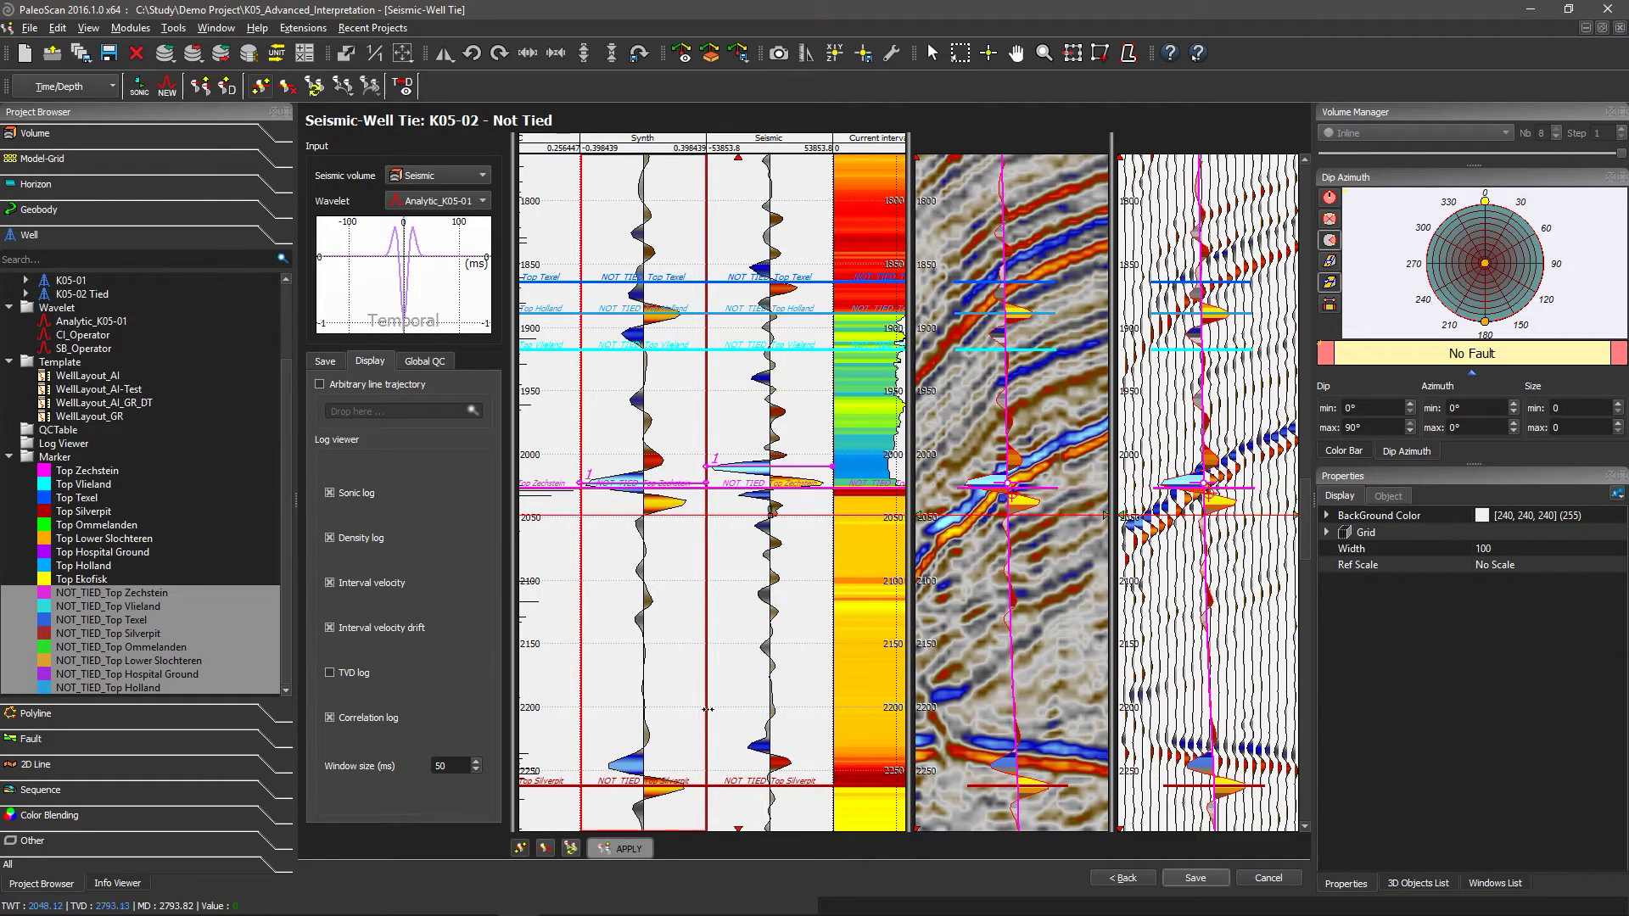
left_click(644, 857)
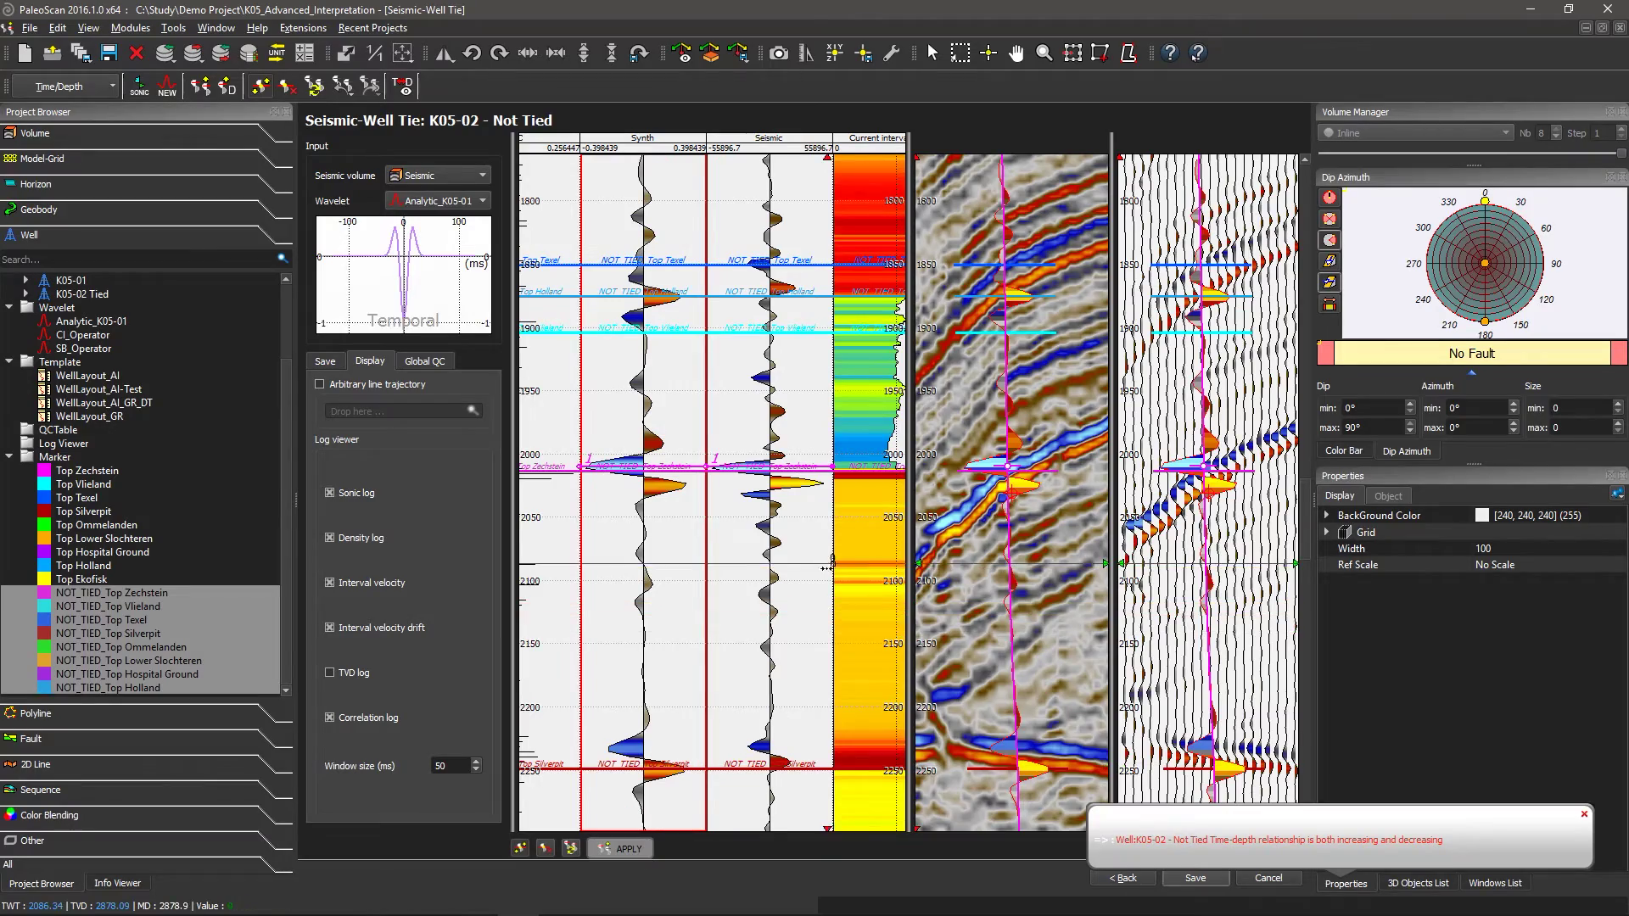
scroll(818, 585, "down", 3)
scroll(818, 587, "down", 5)
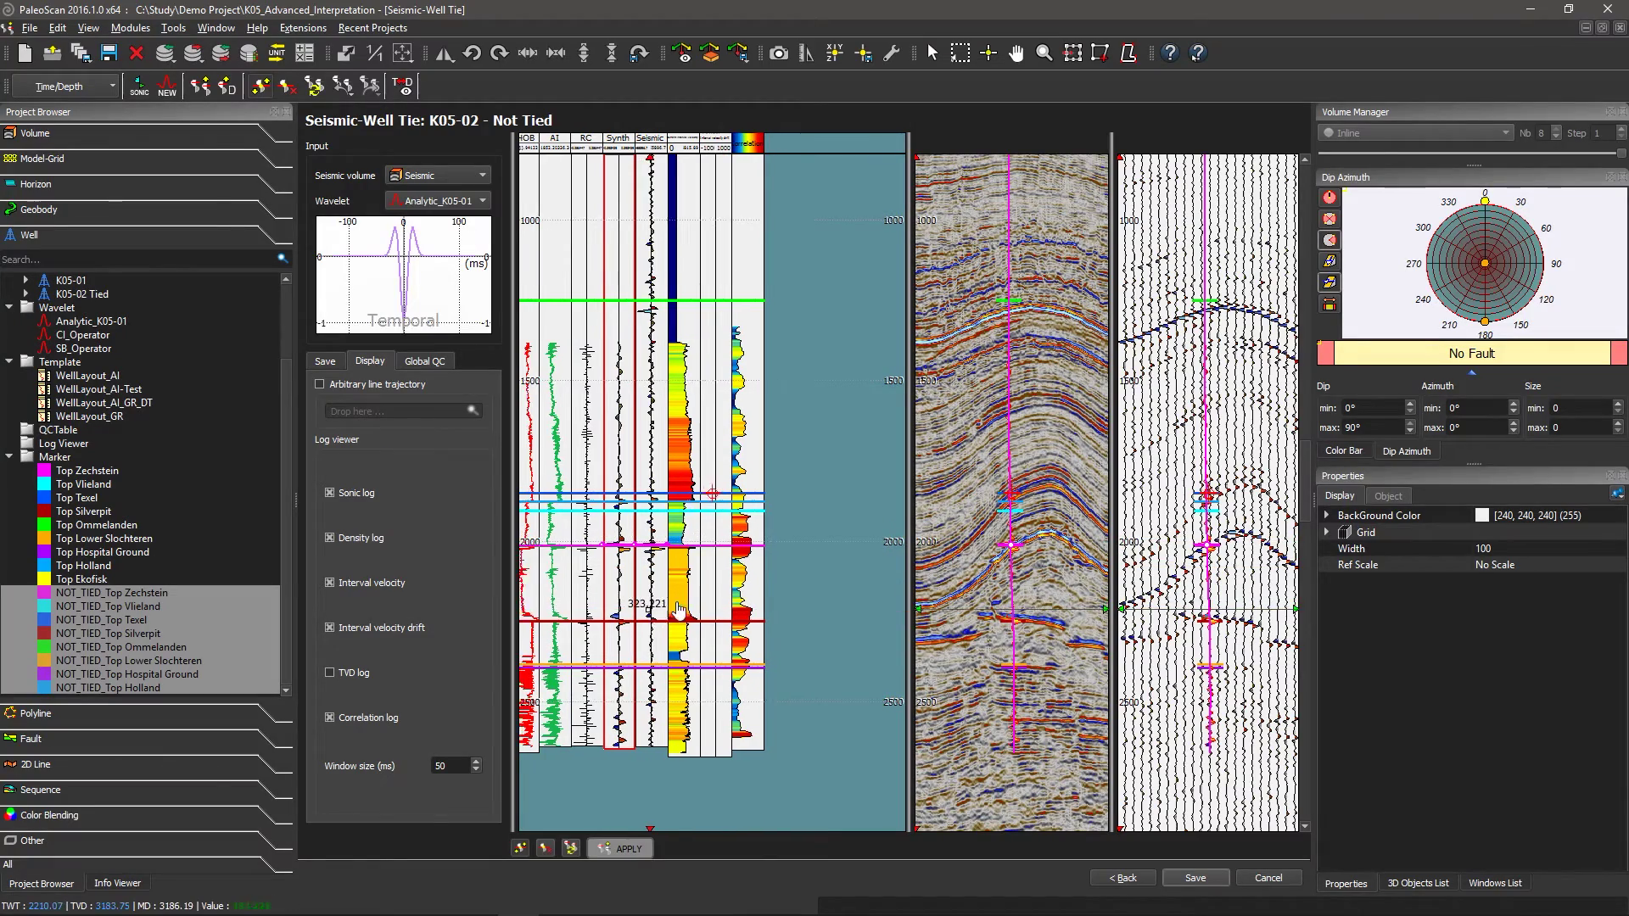
scroll(670, 598, "up", 4)
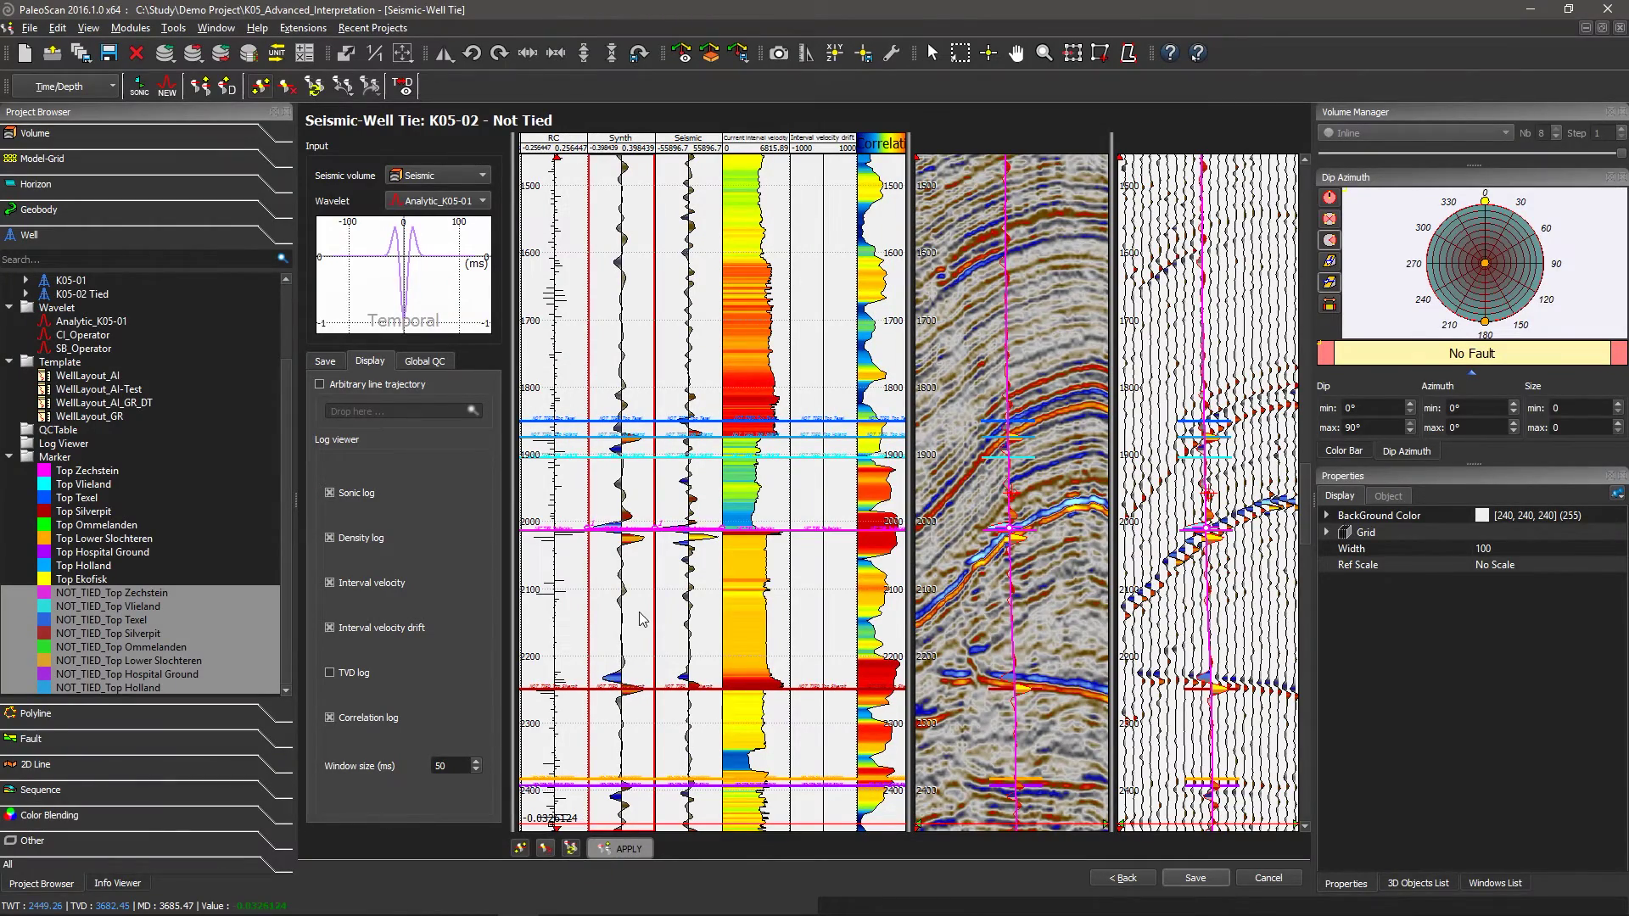
scroll(637, 553, "up", 4)
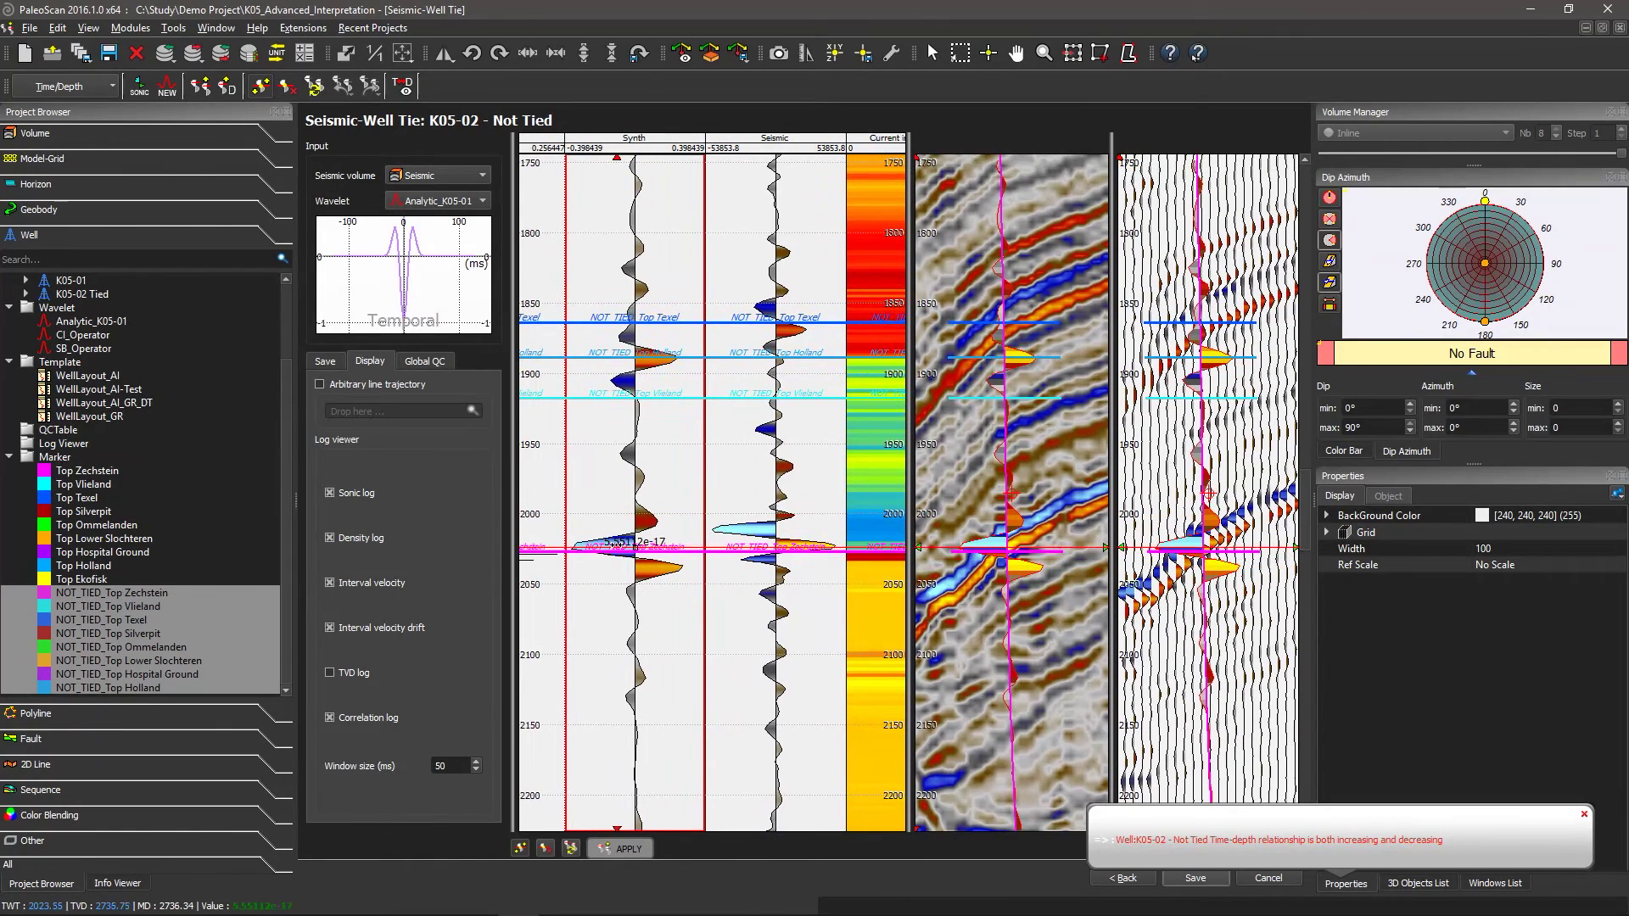
Add further synthetic-to-seismic tie pairs, including tie pick 3, on matching events
left_click(727, 527)
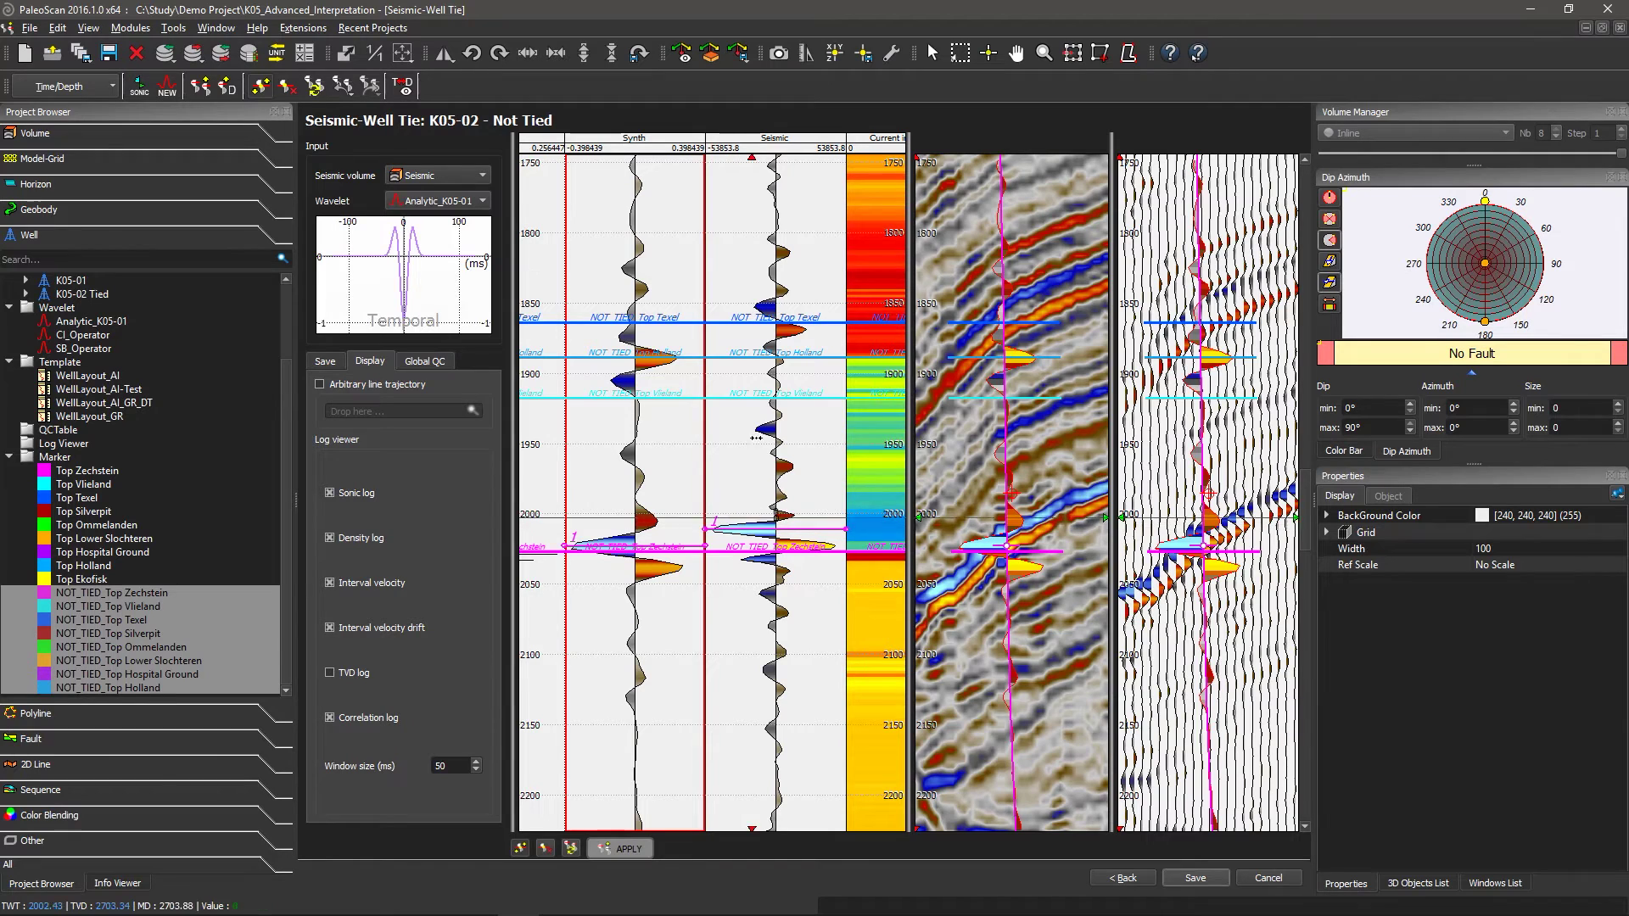
left_click(672, 357)
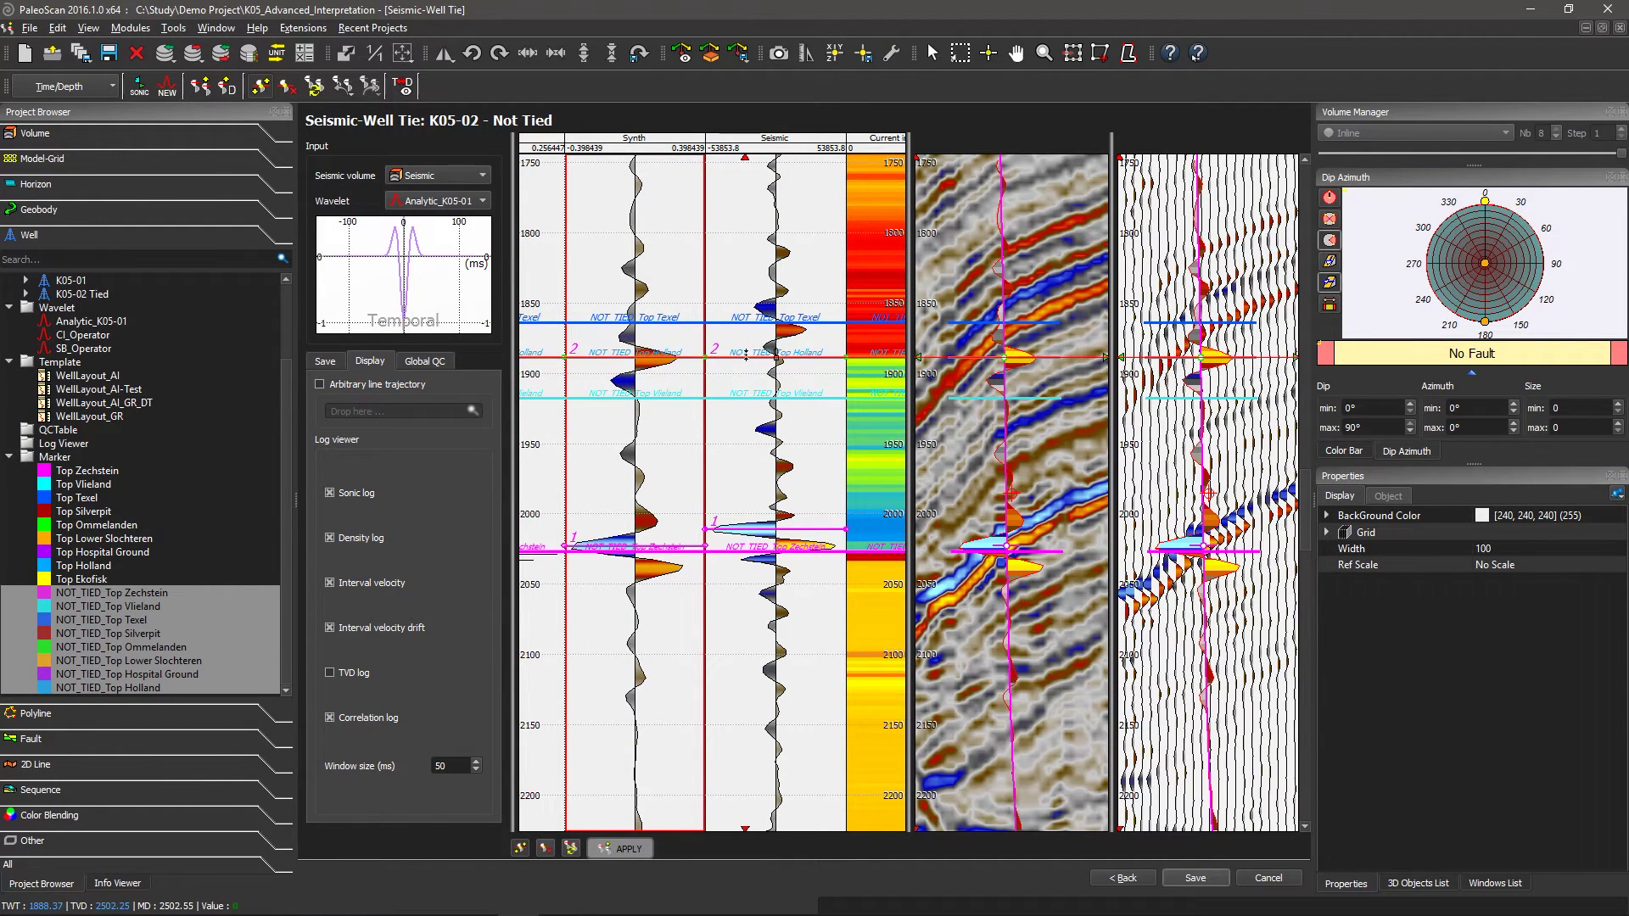
left_click(756, 334)
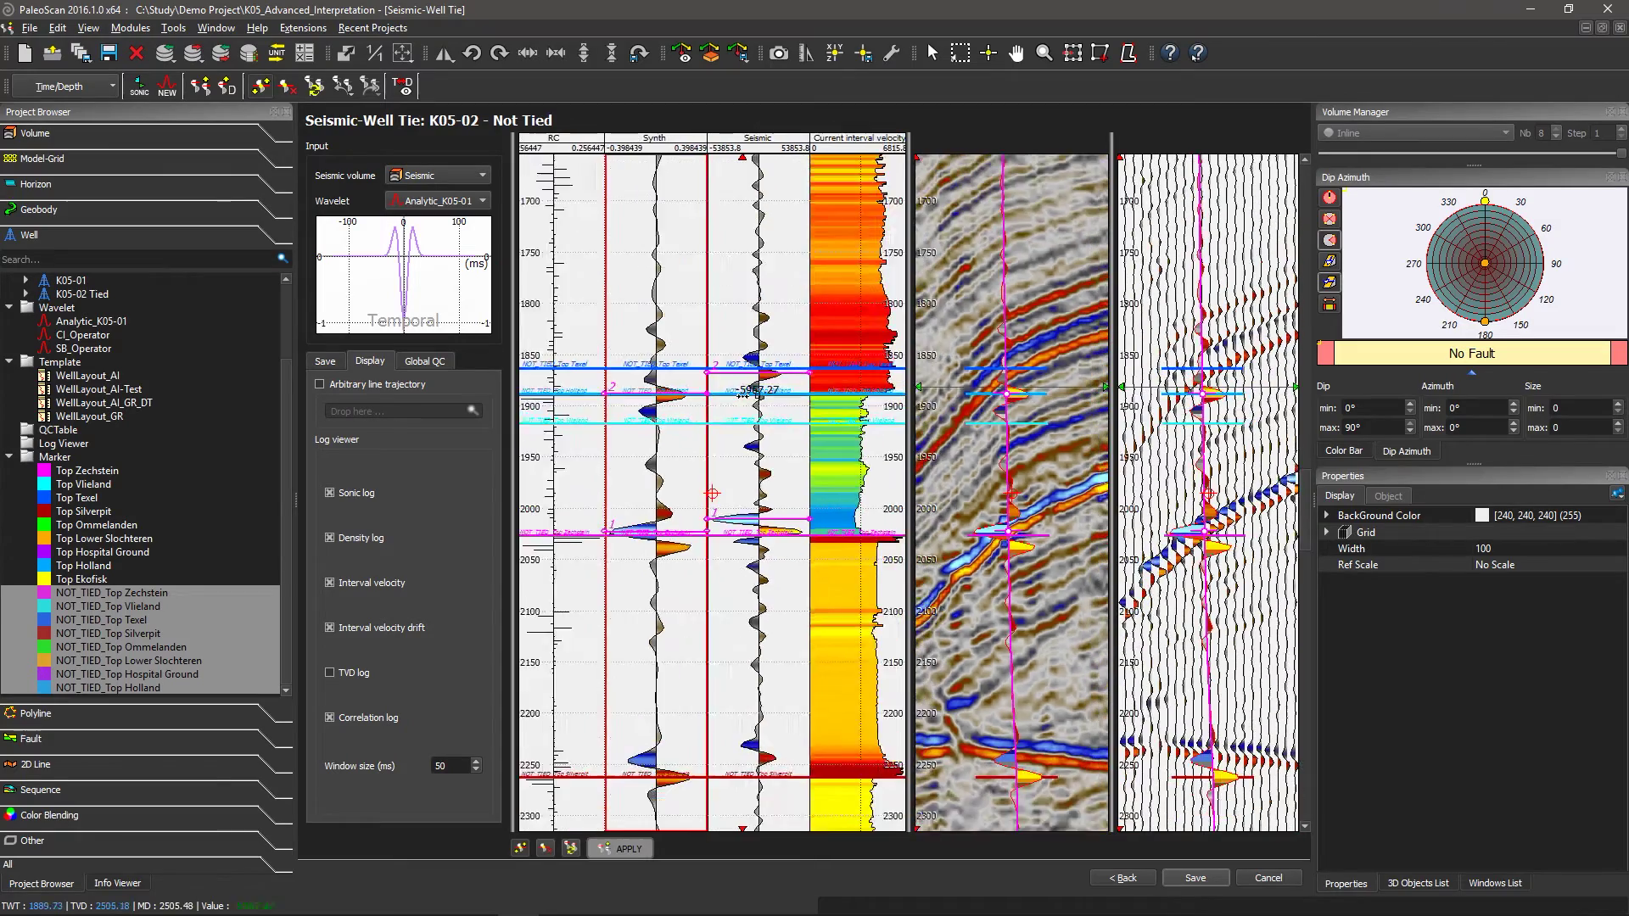
scroll(713, 509, "down", 2)
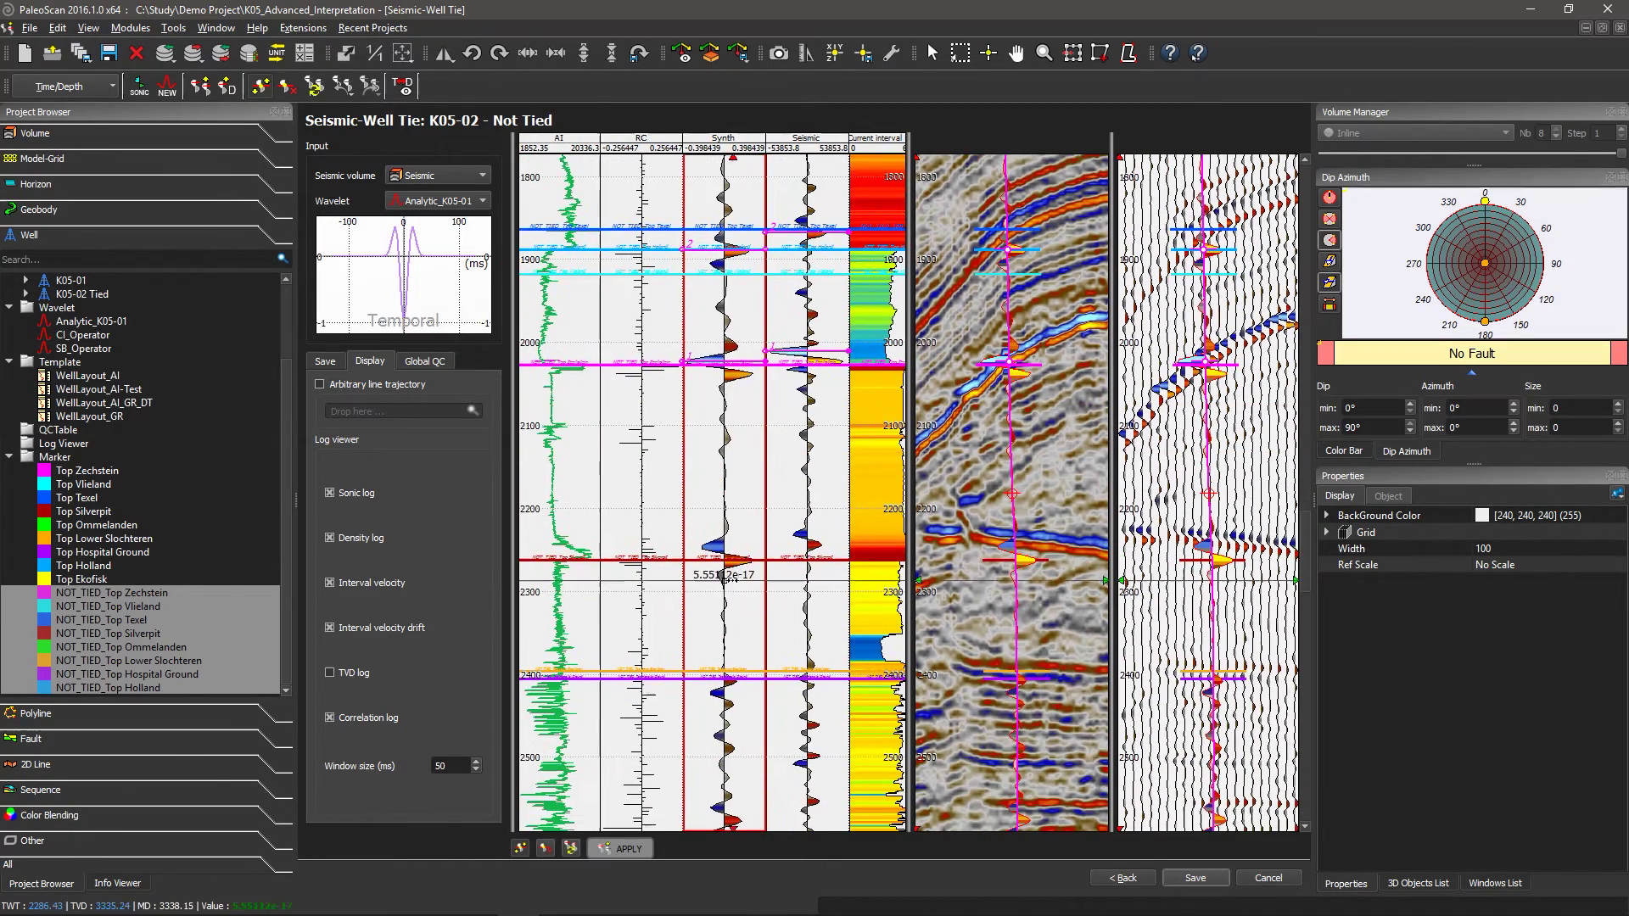
left_click(740, 560)
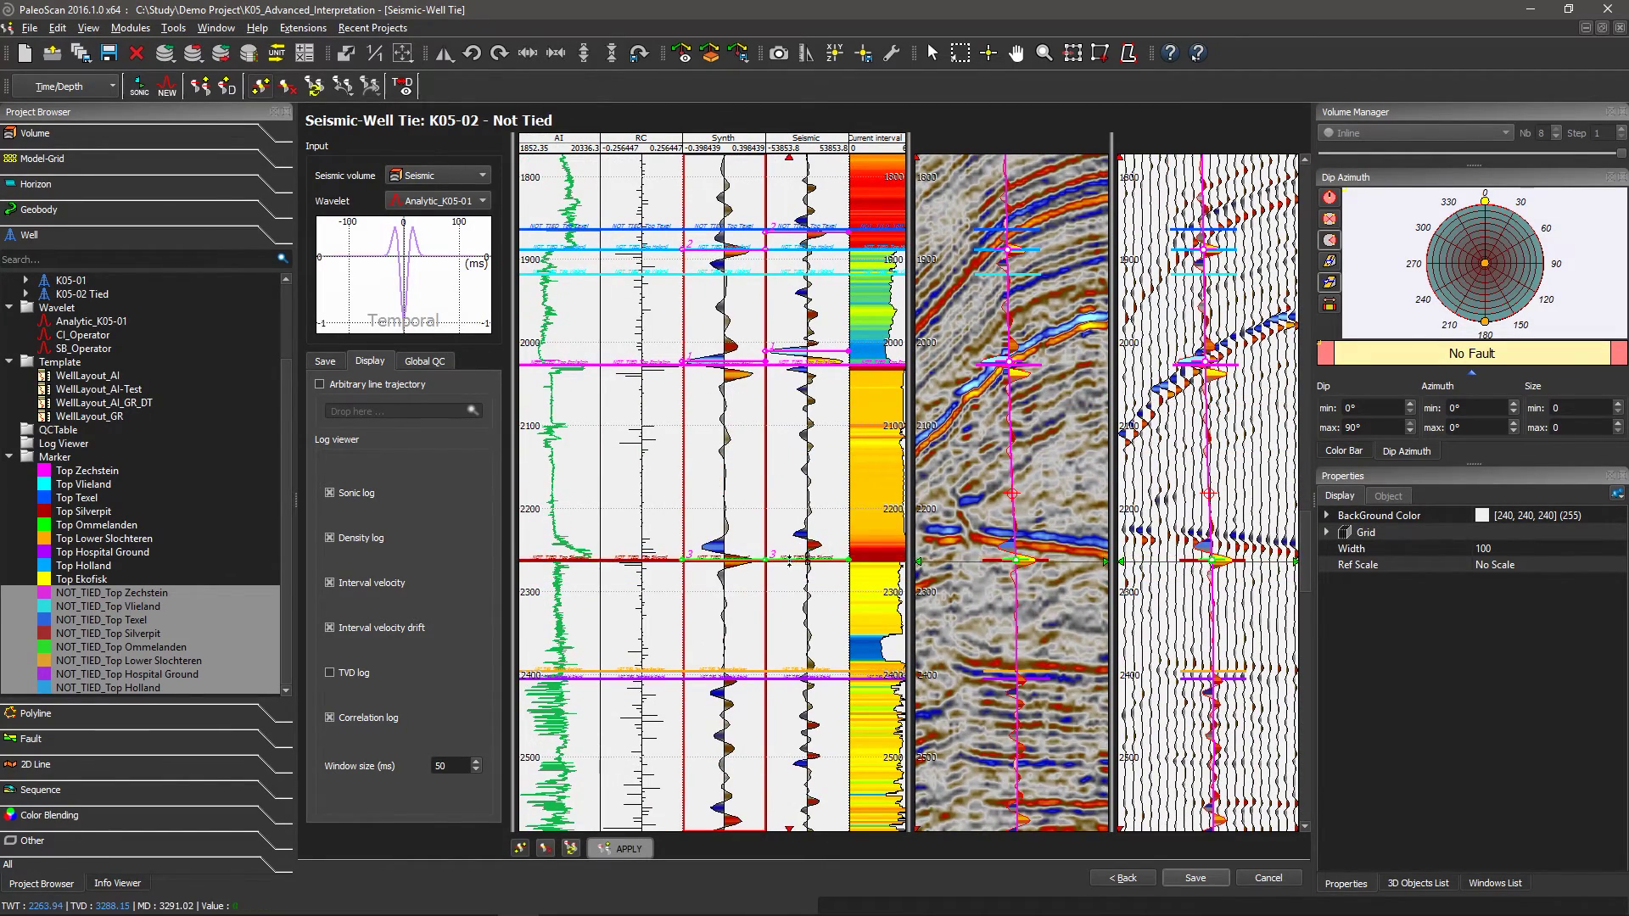
left_click(797, 545)
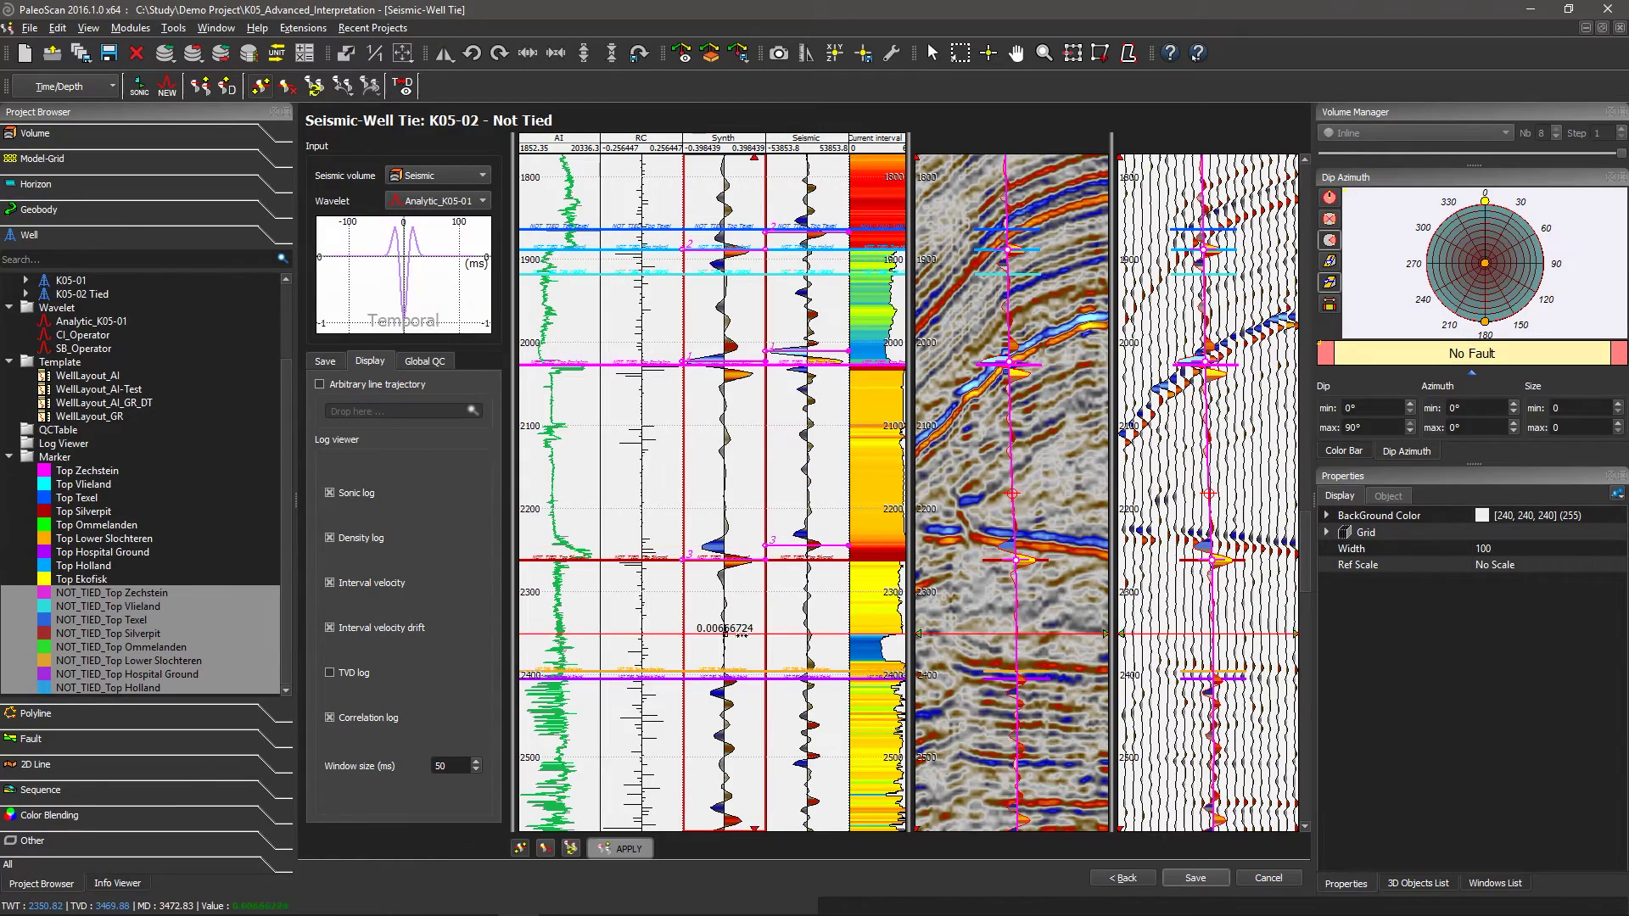
scroll(734, 606, "down", 2)
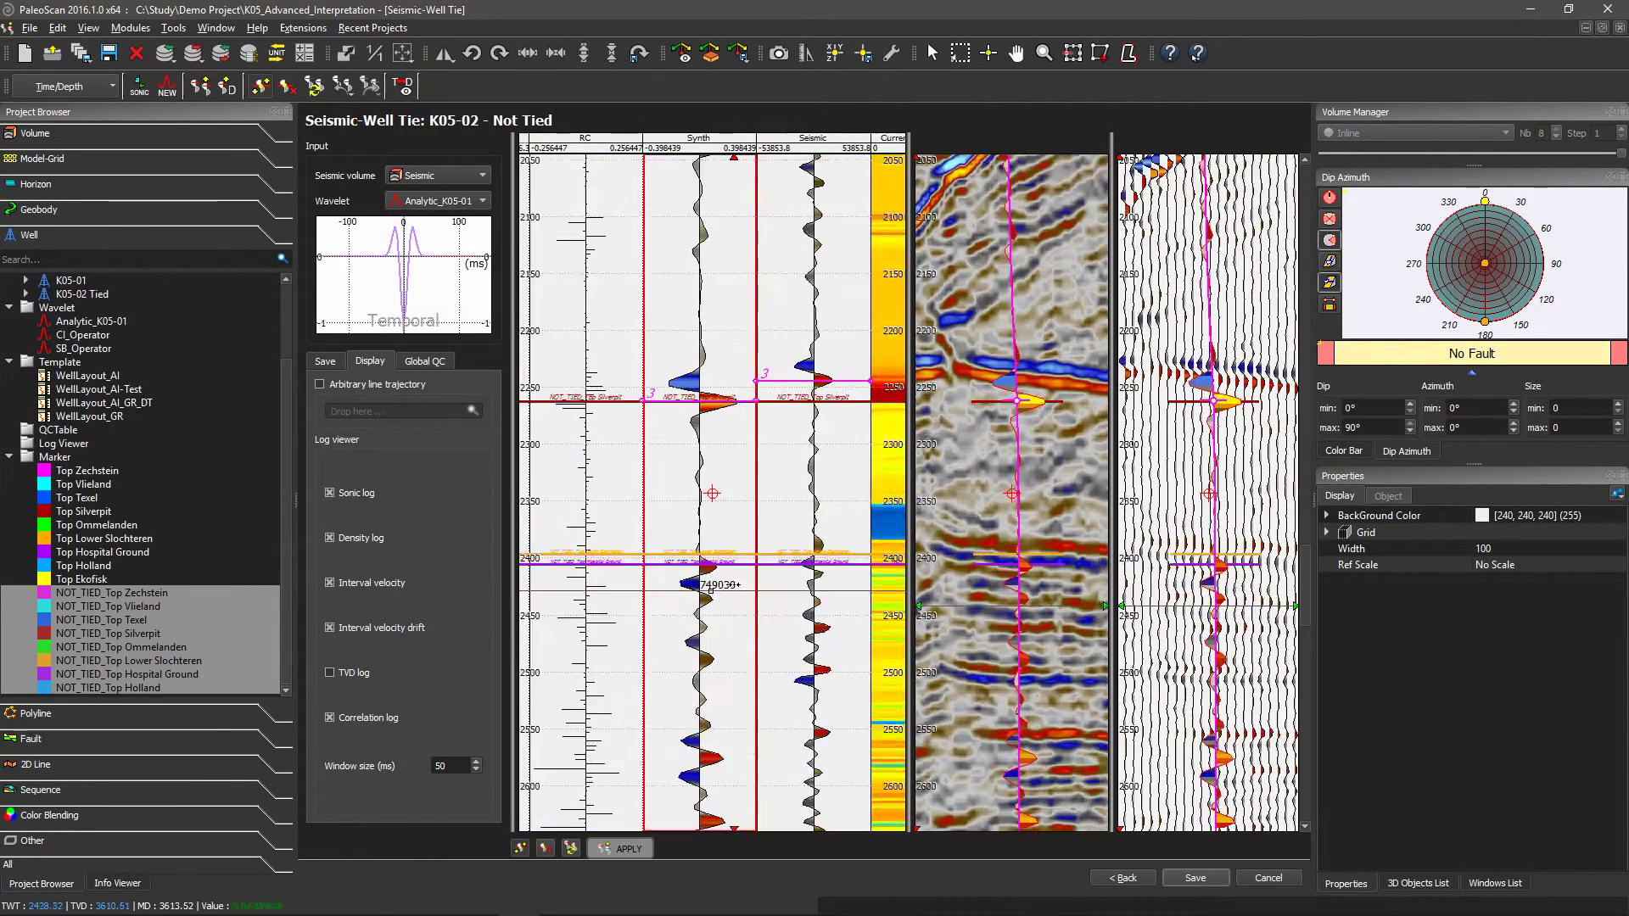
scroll(734, 605, "up", 2)
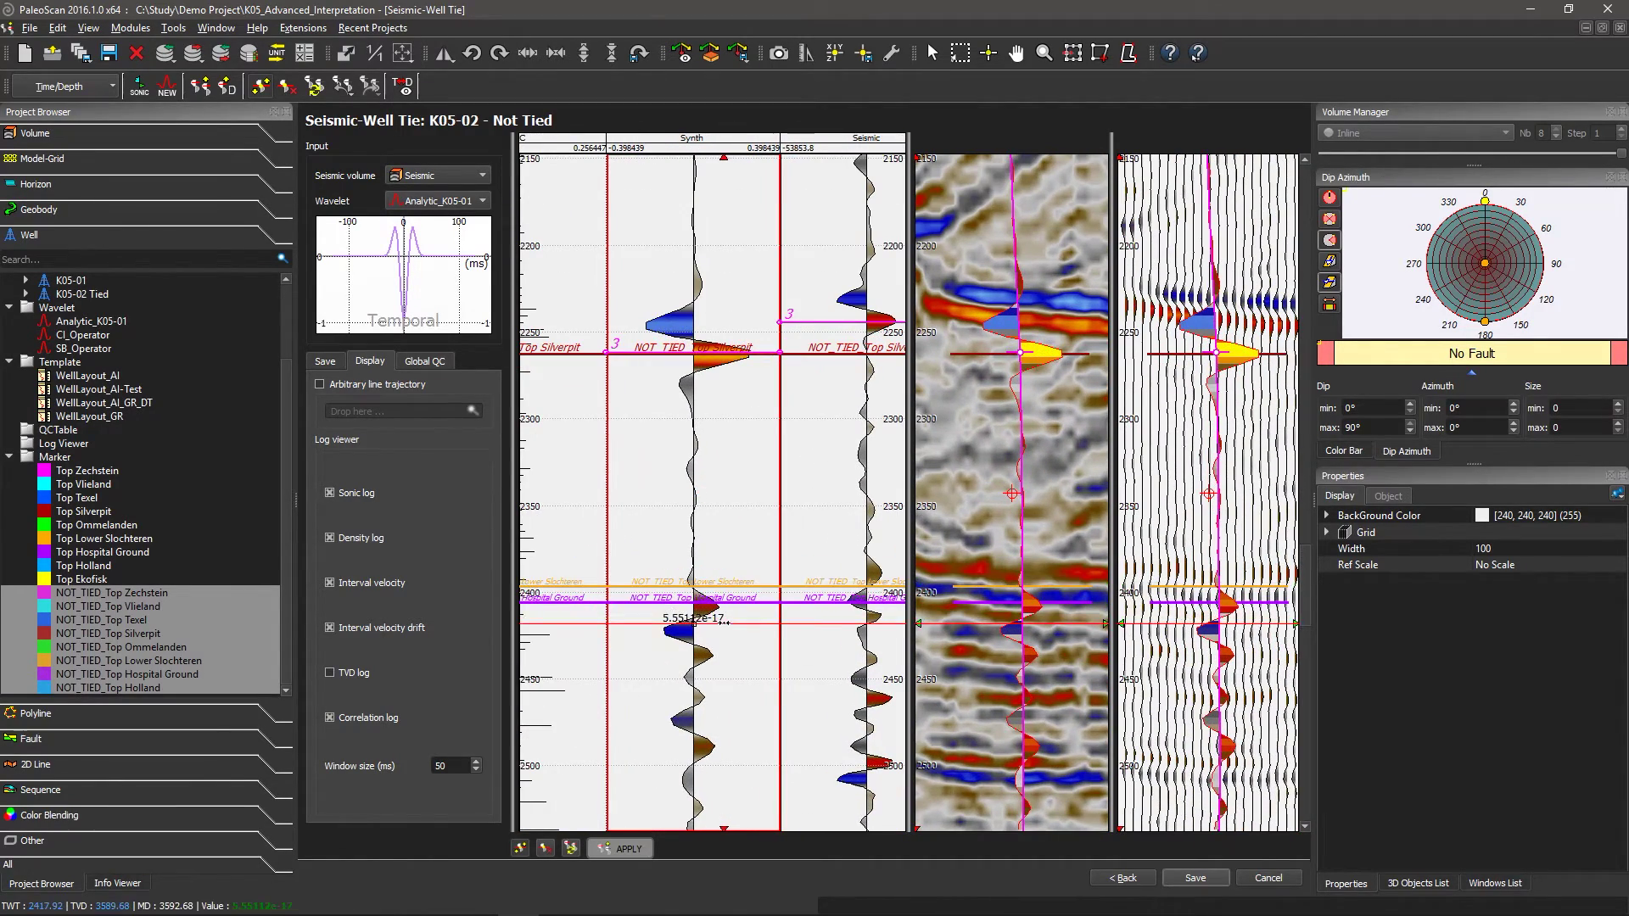
Place tie pick 4 near 2410 ms and review the tie's save outputs
left_click_drag(720, 621, 832, 599)
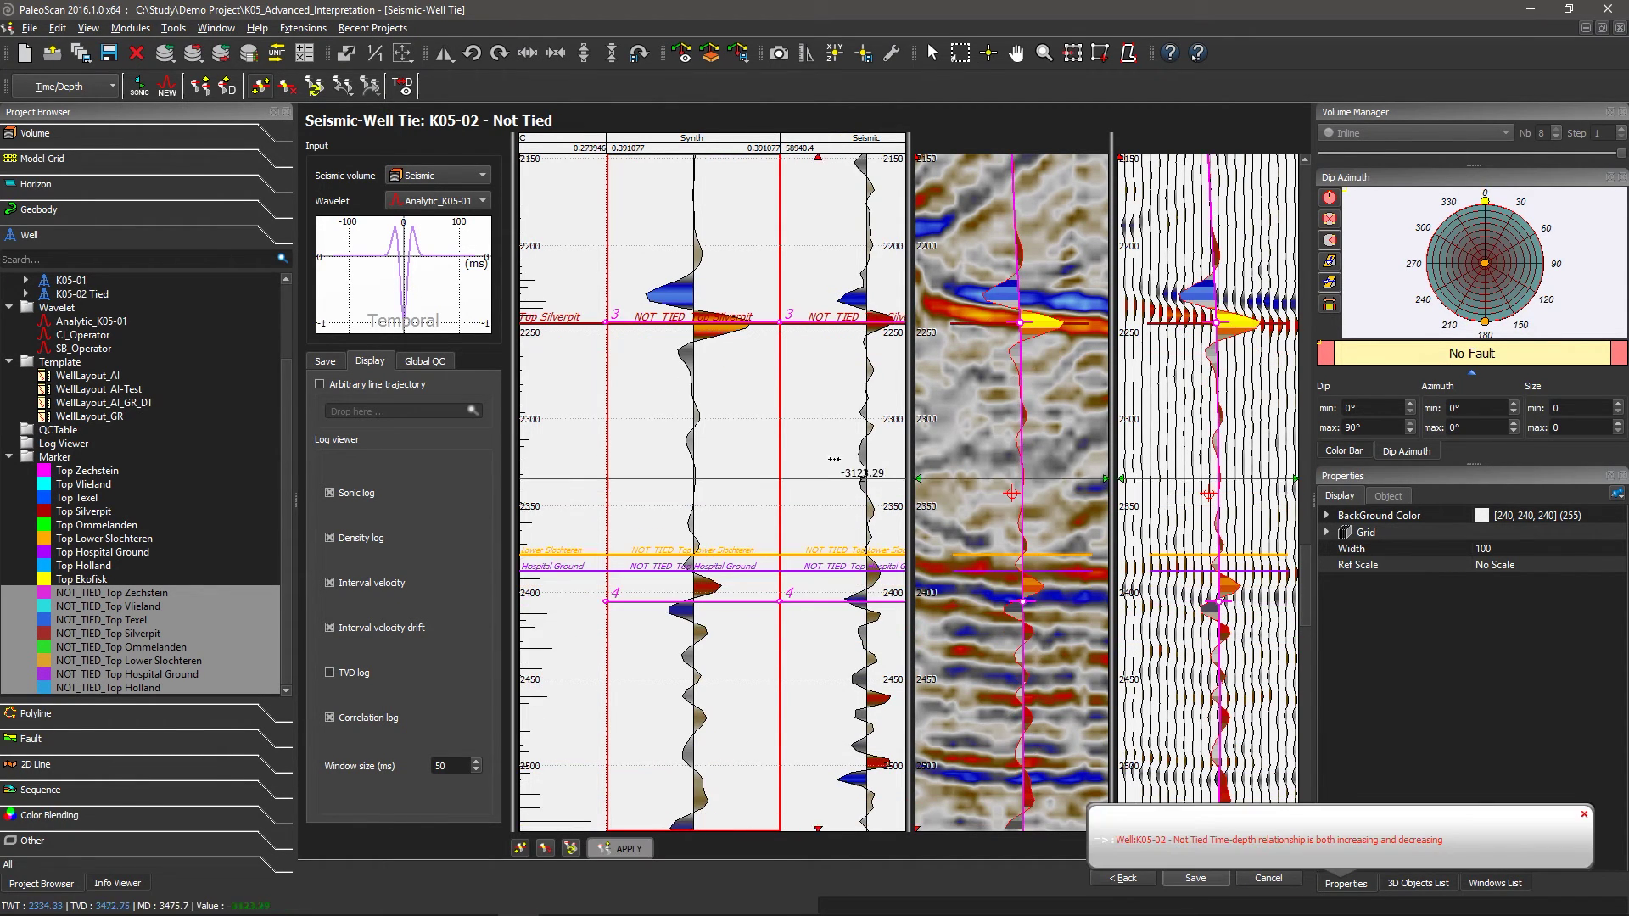
scroll(819, 501, "down", 5)
scroll(819, 475, "up", 2)
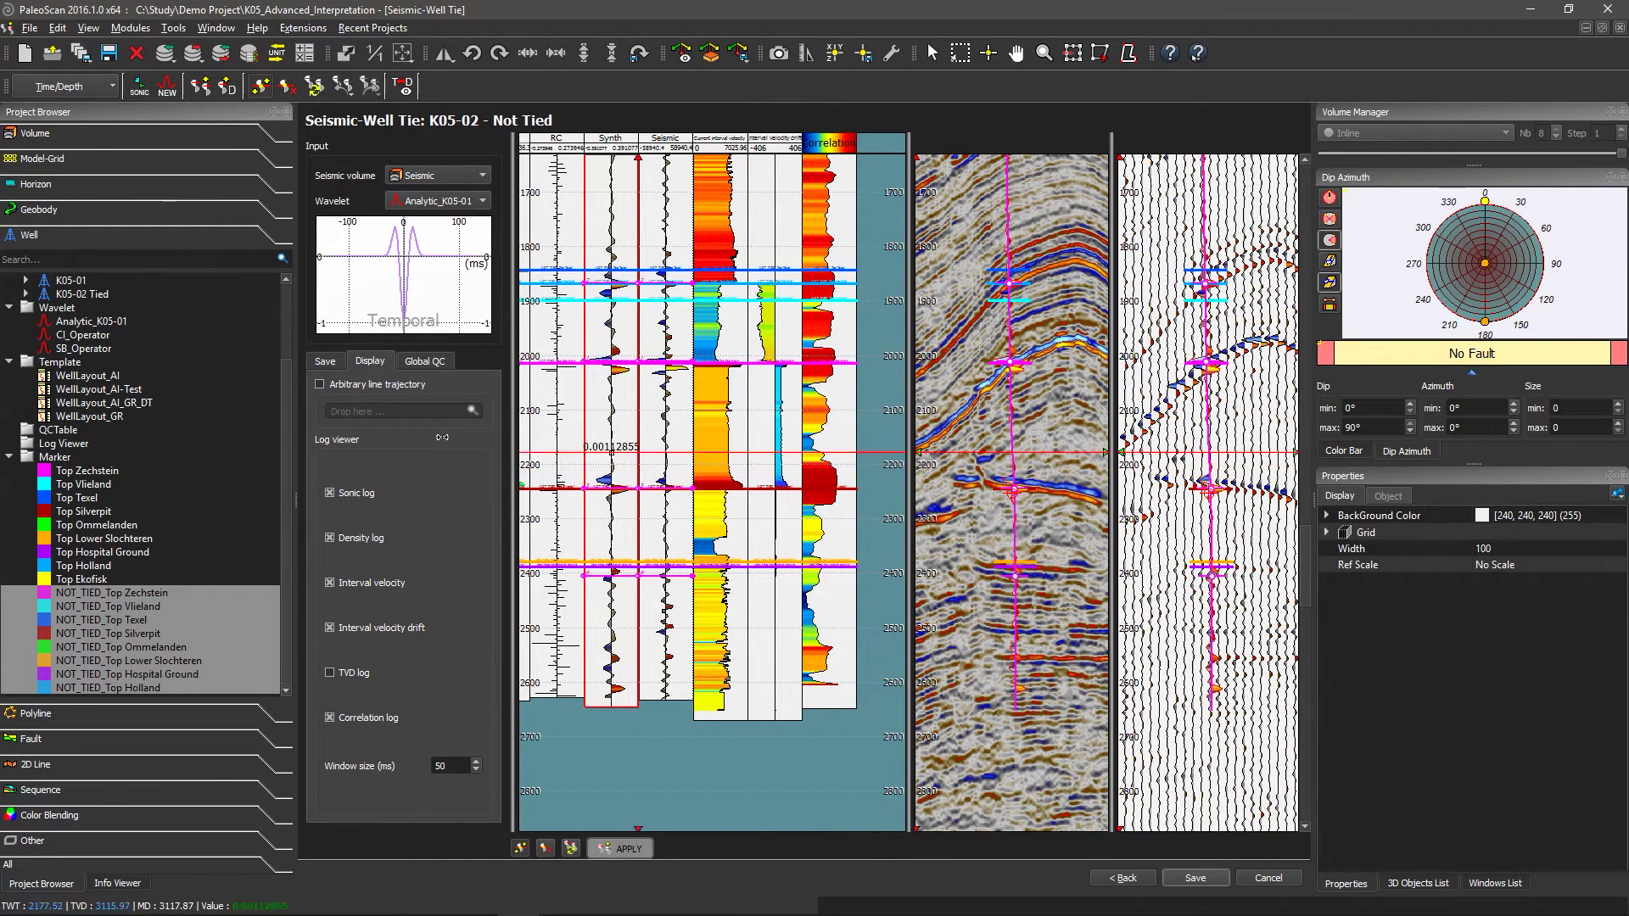
left_click(329, 363)
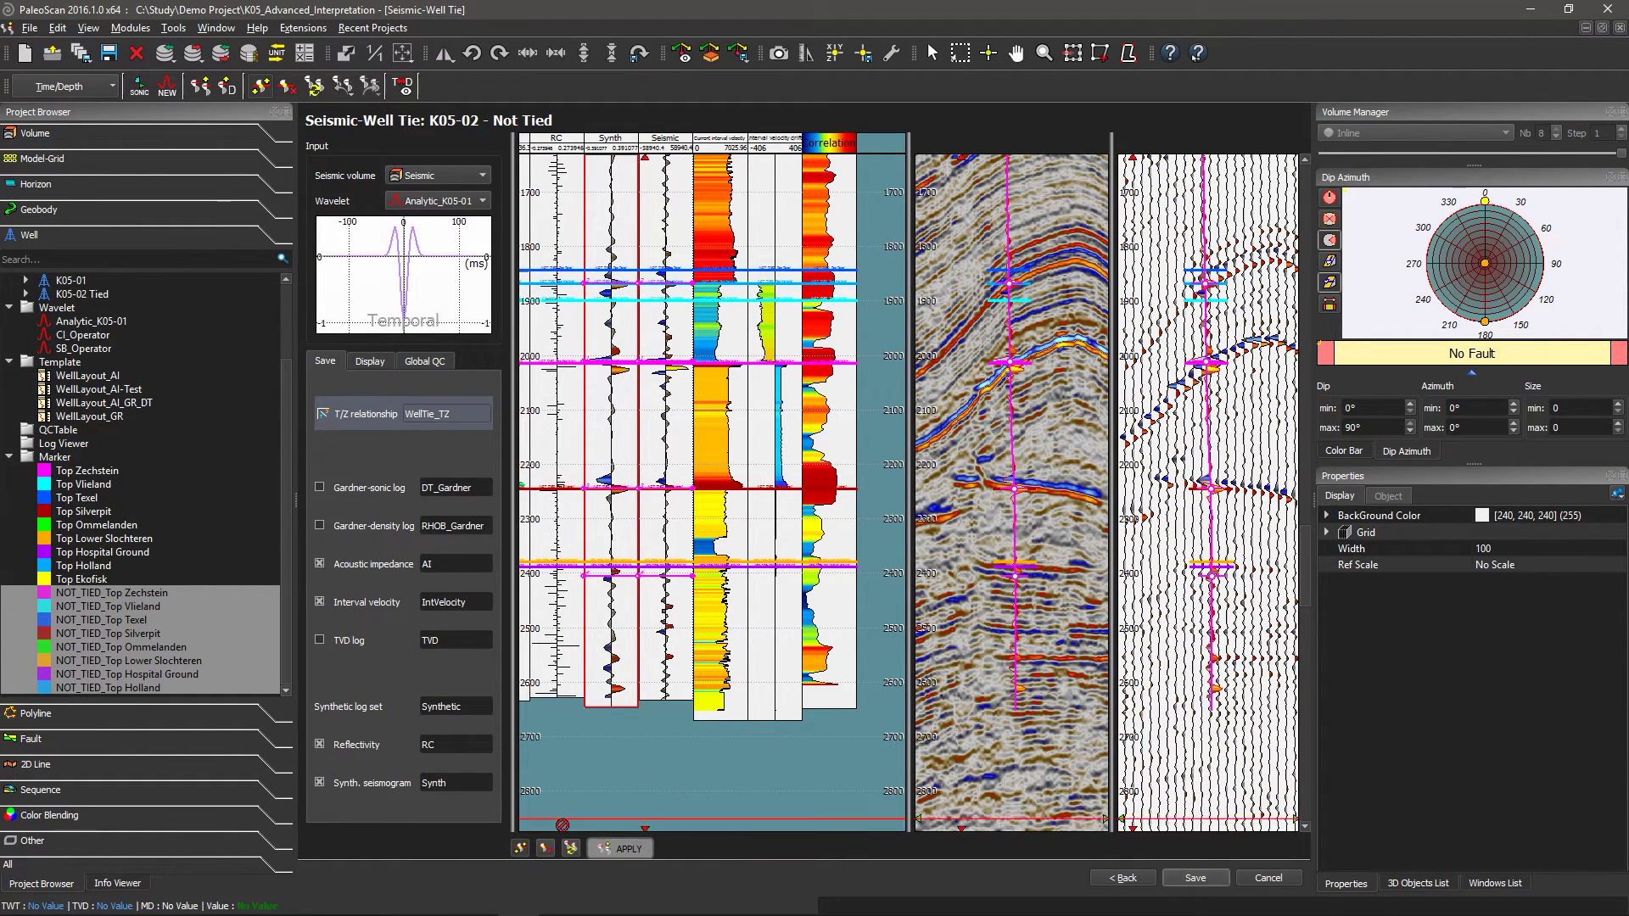
Apply the tie and activate Global QC with RGT_Model_NO_FAULTS_(LP2_IS13_SS7) as the model
left_click(570, 850)
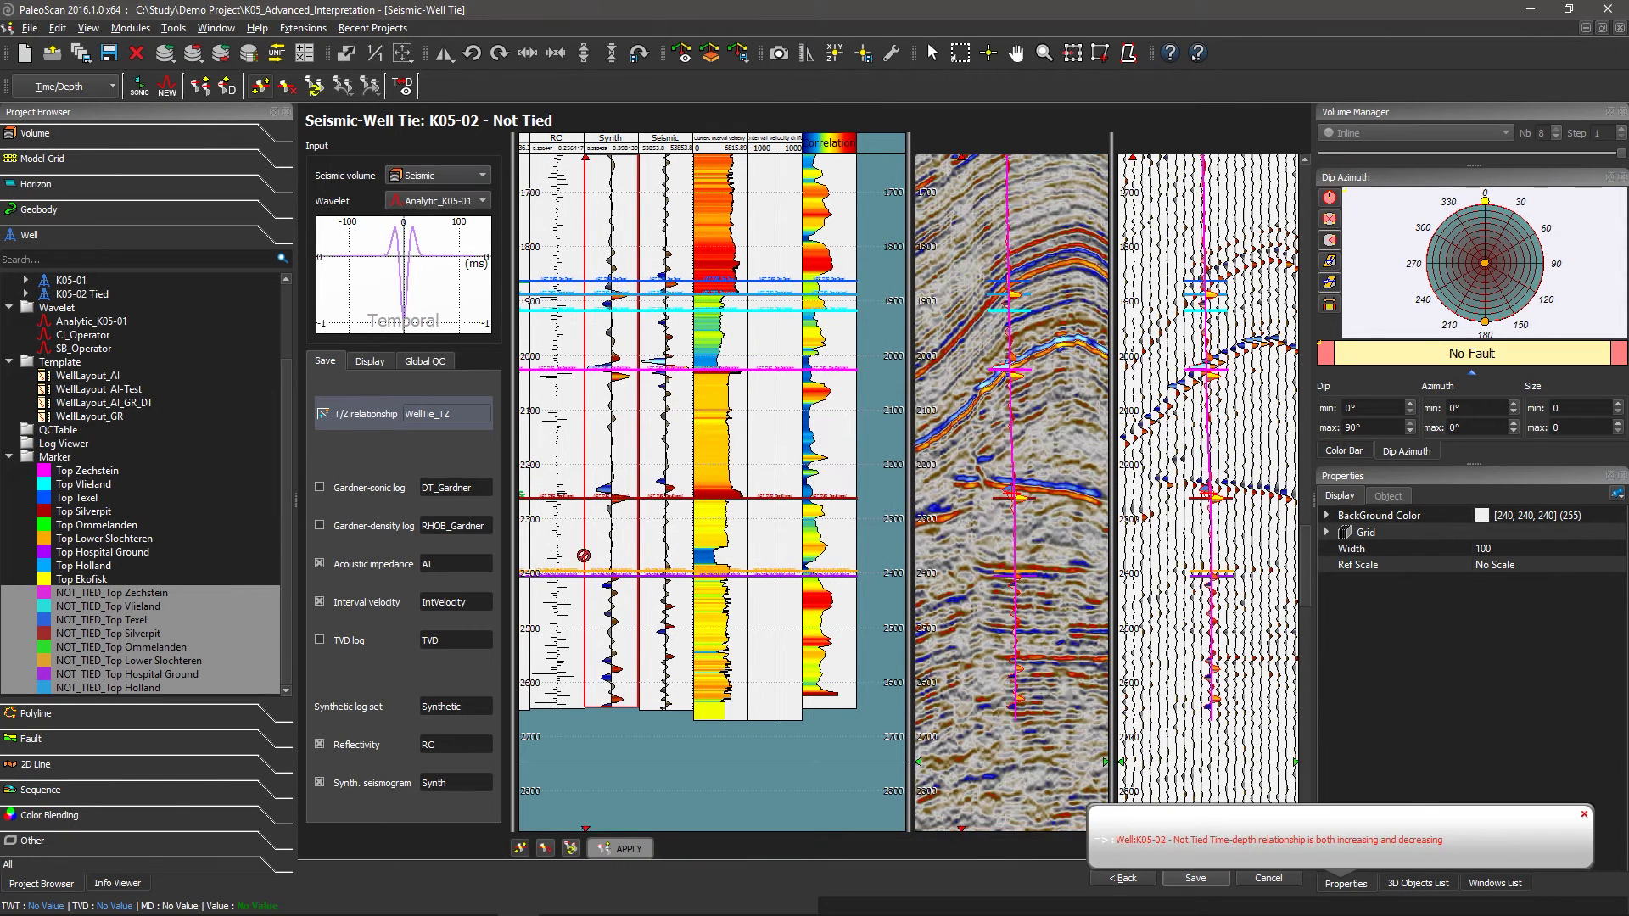
left_click(424, 367)
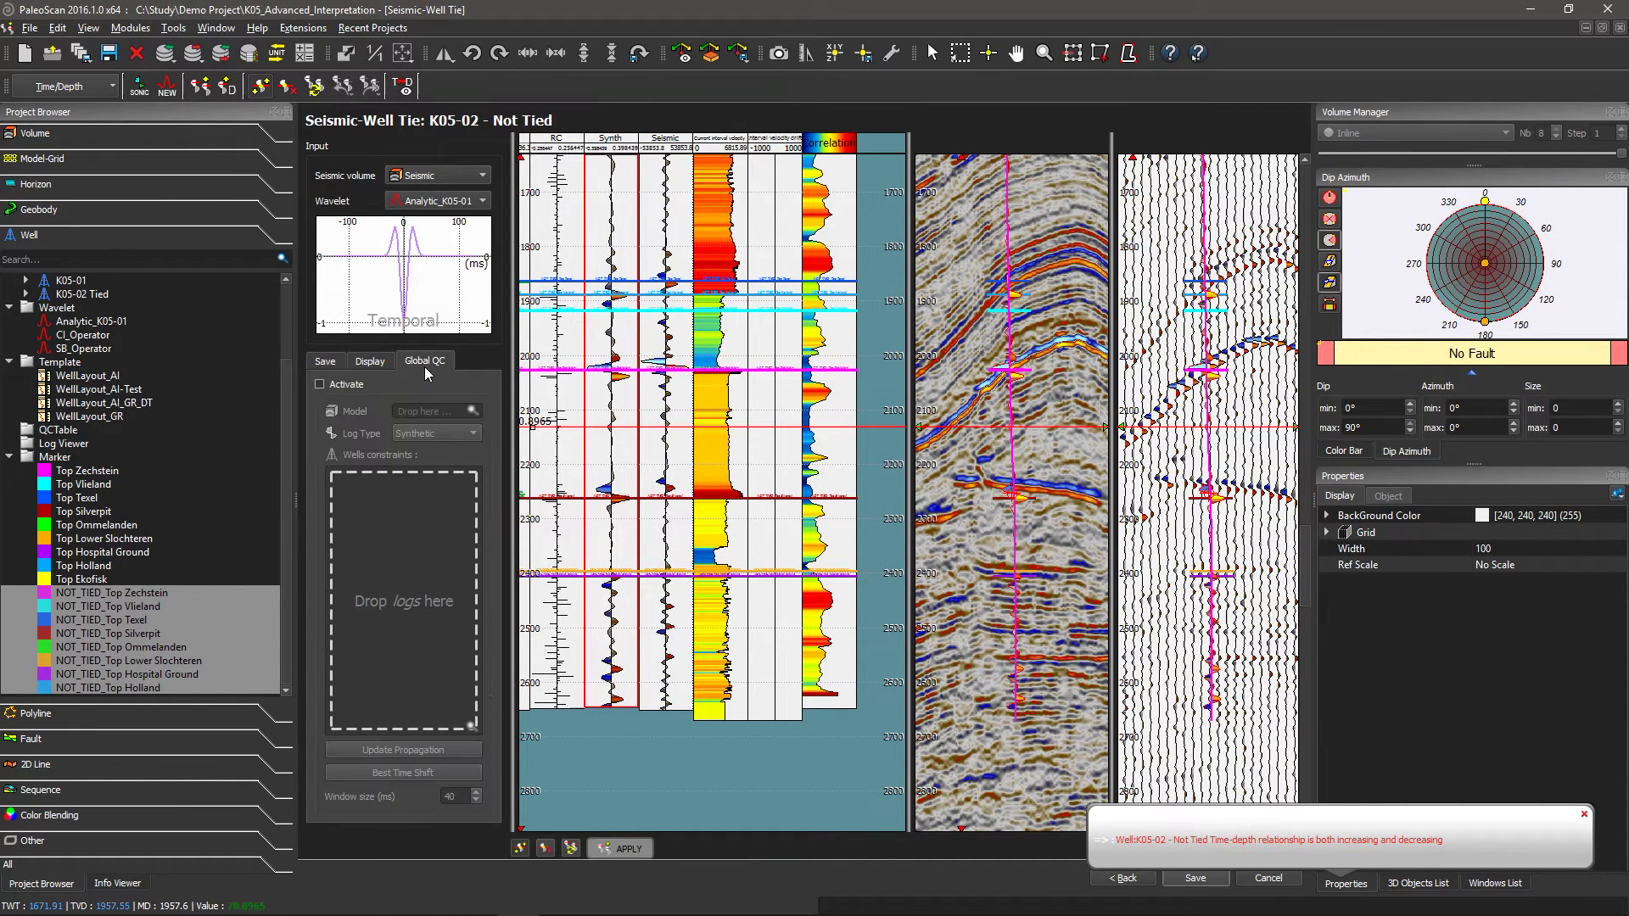
left_click(340, 387)
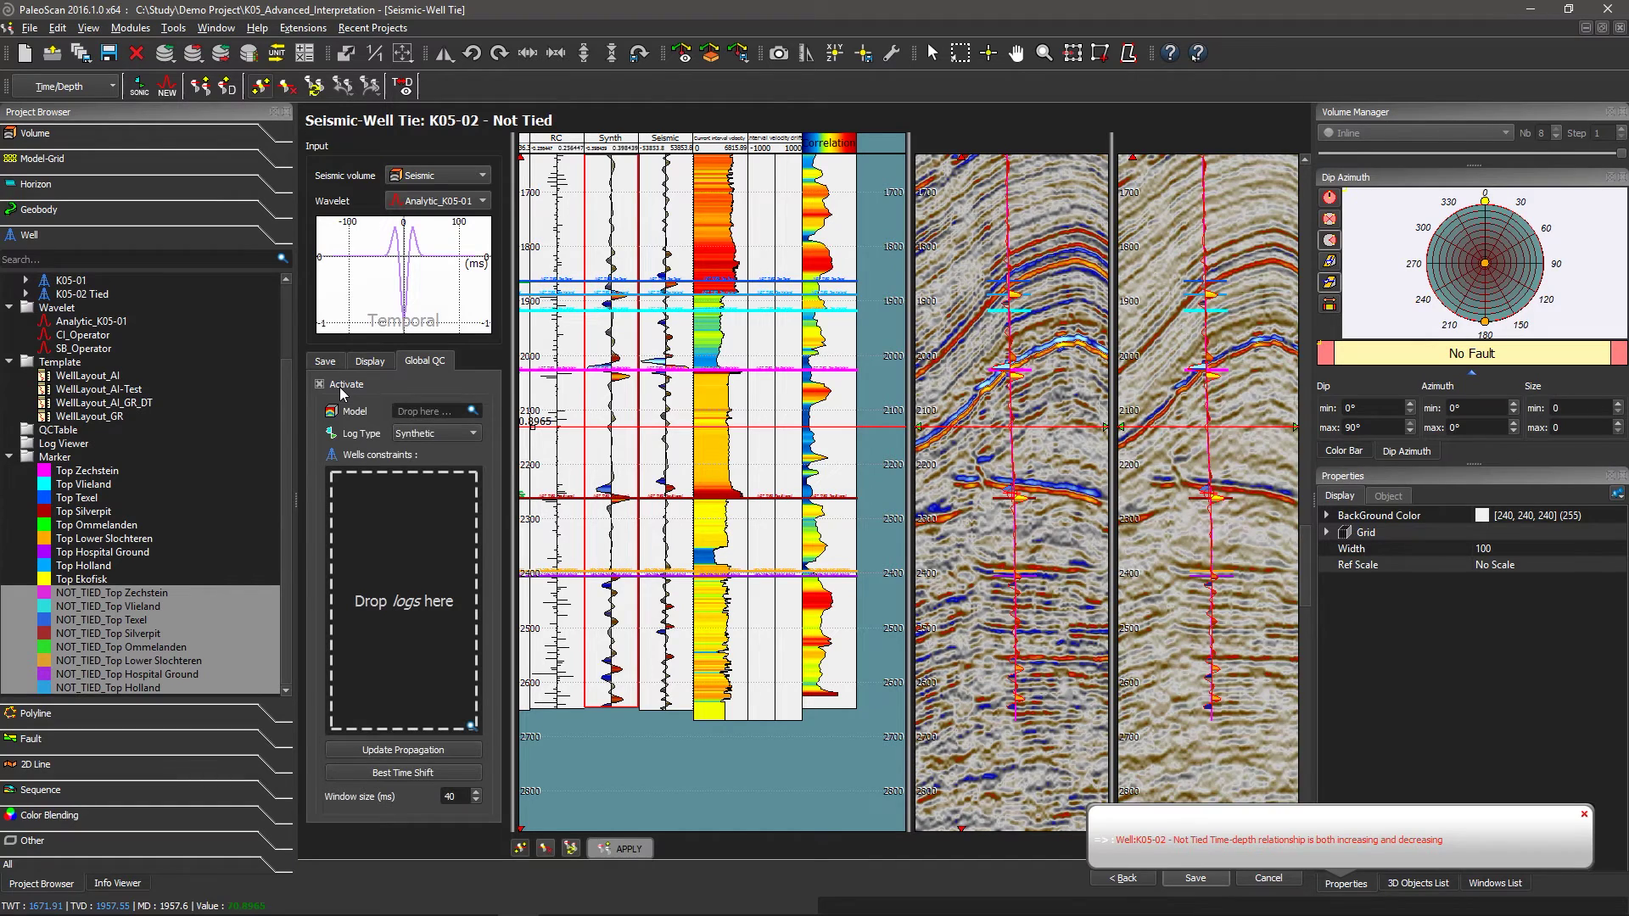
left_click(473, 411)
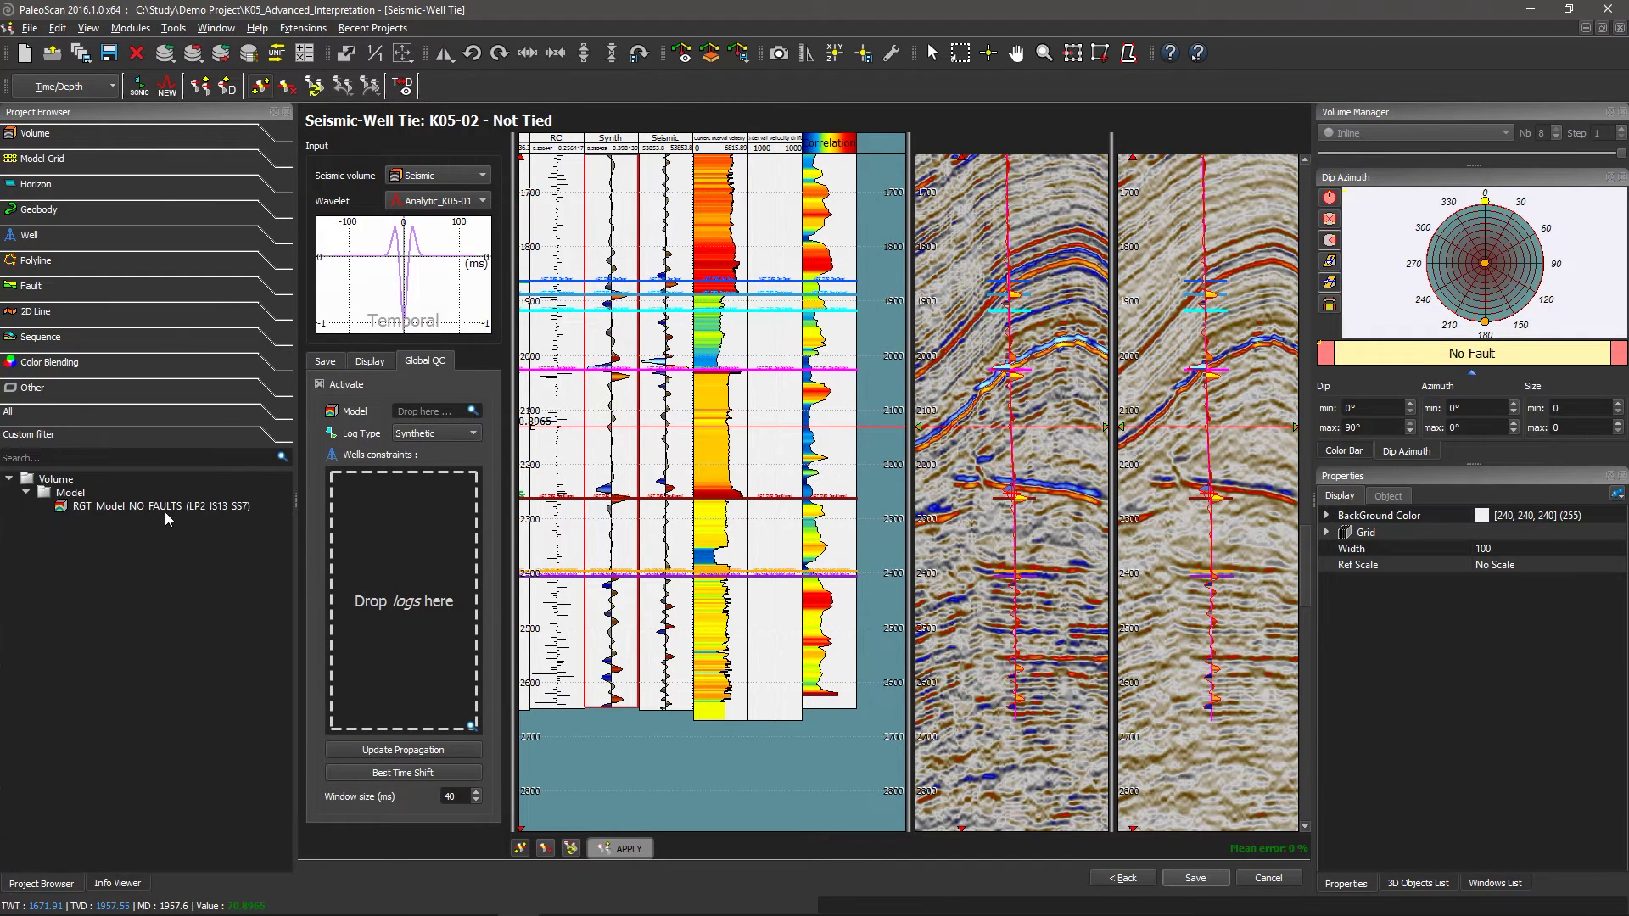
left_click_drag(165, 510, 455, 416)
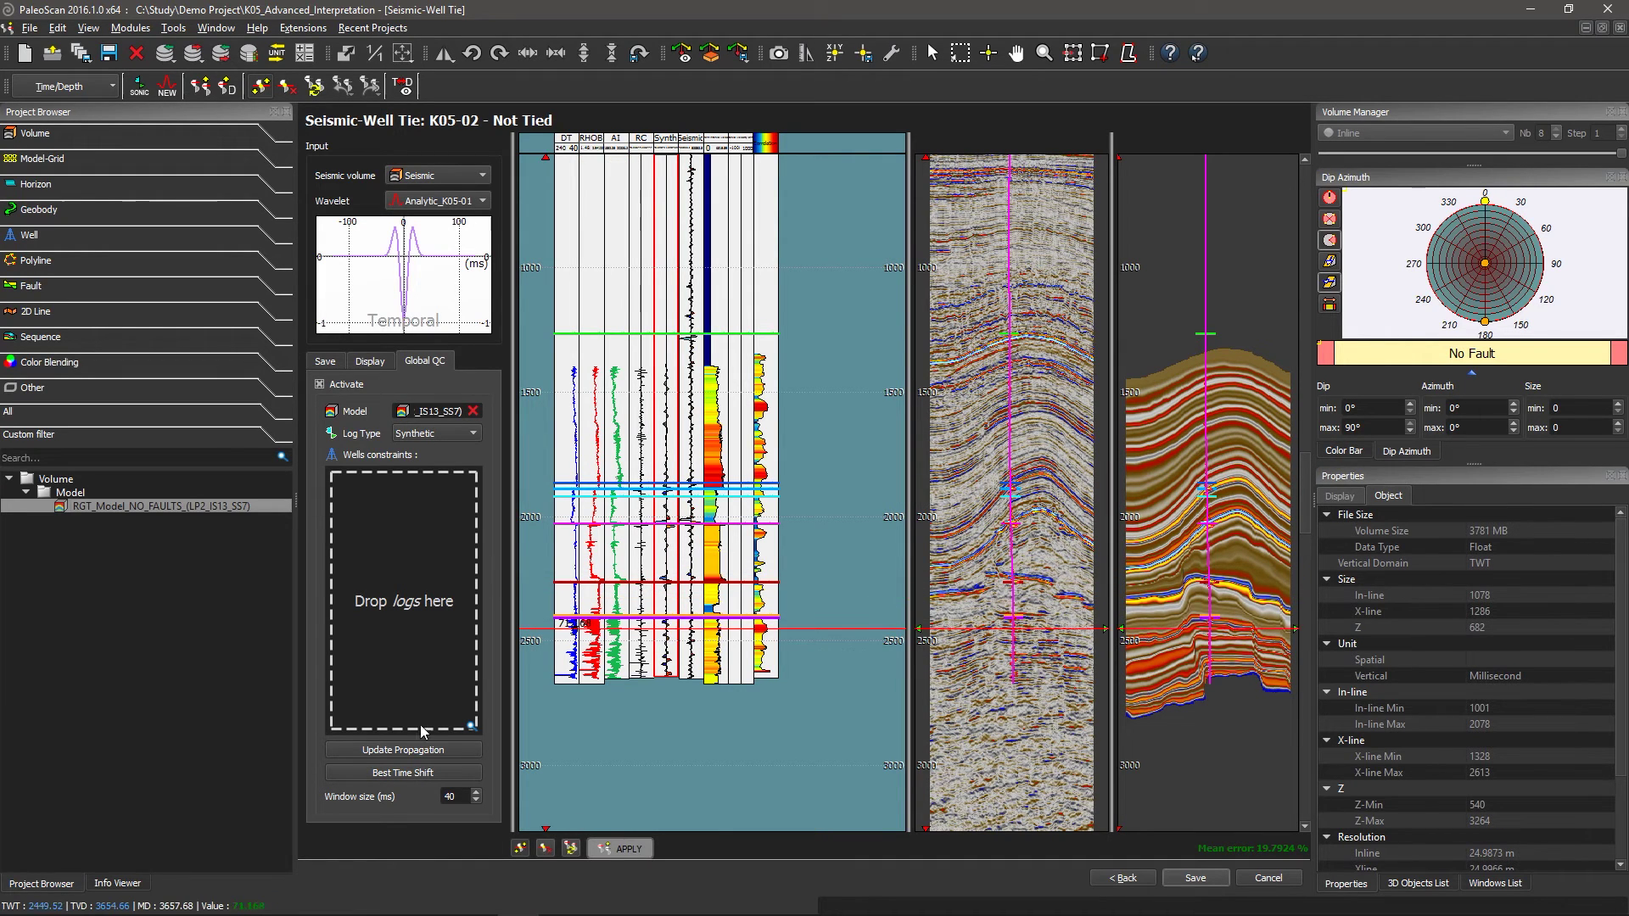
Find and accept the -20 ms best time shift, then apply the shifted tie
left_click(412, 774)
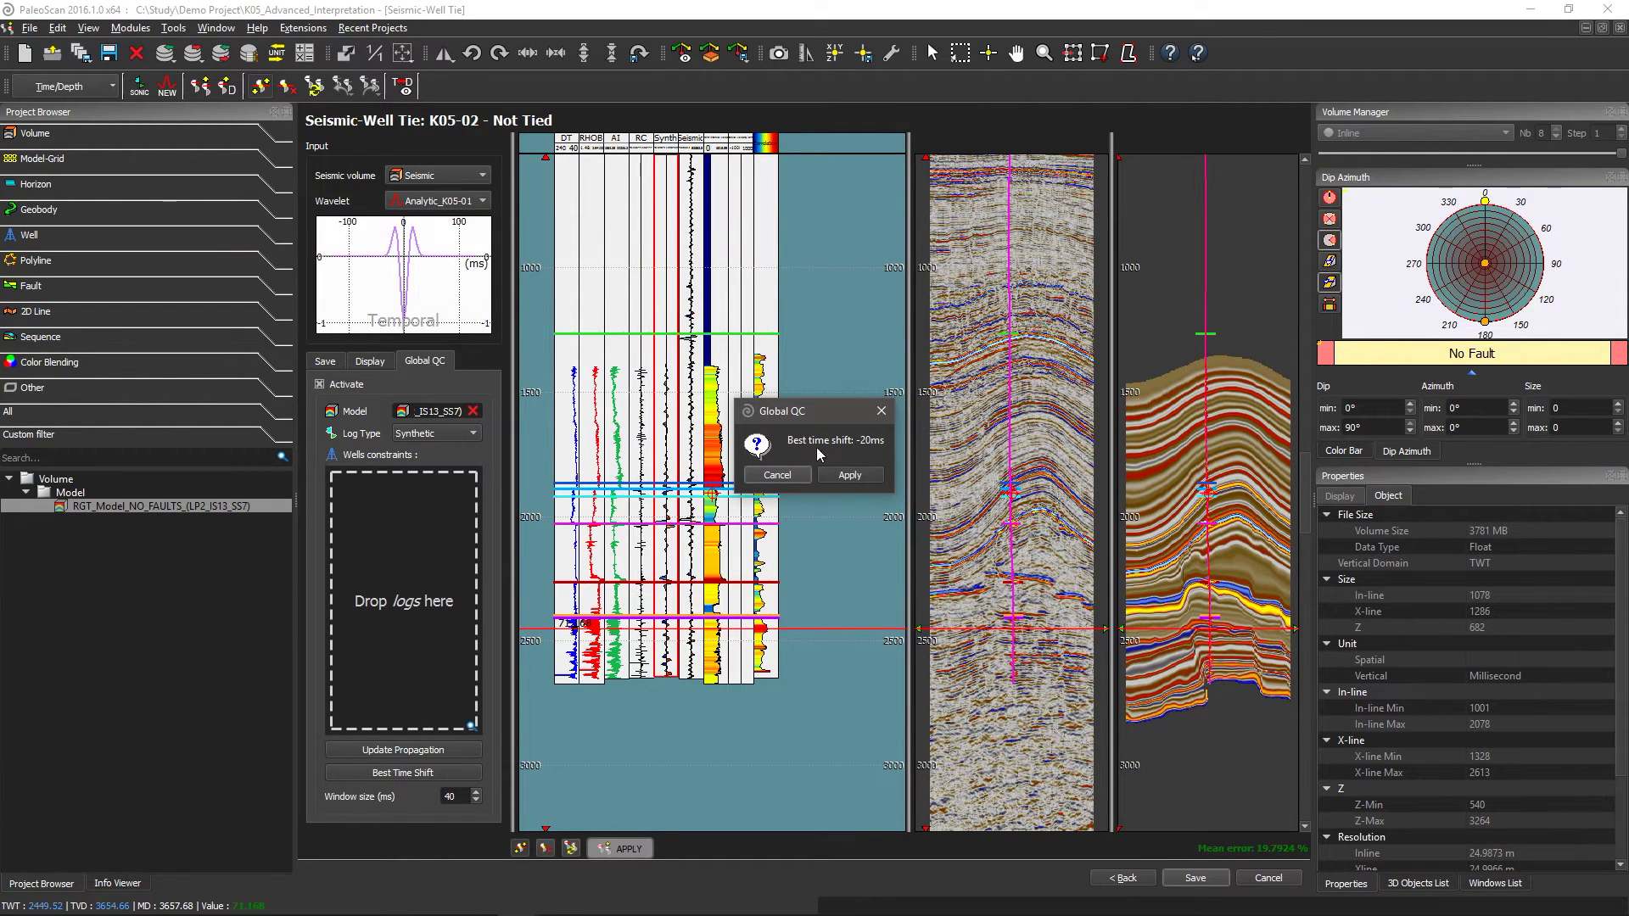
left_click(850, 476)
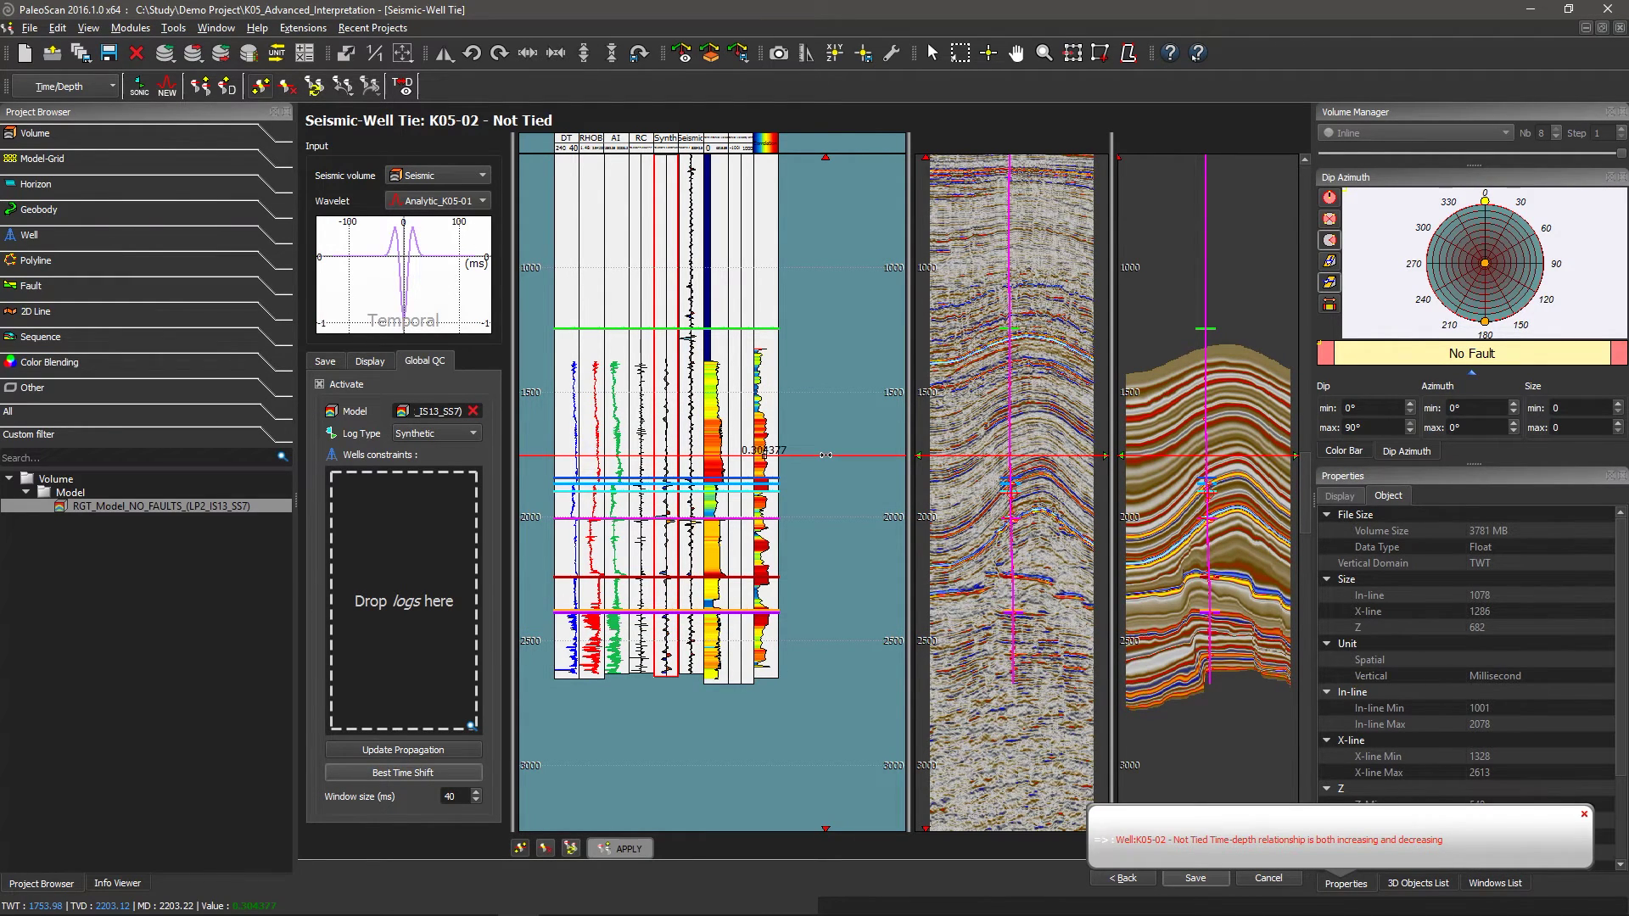
left_click(573, 852)
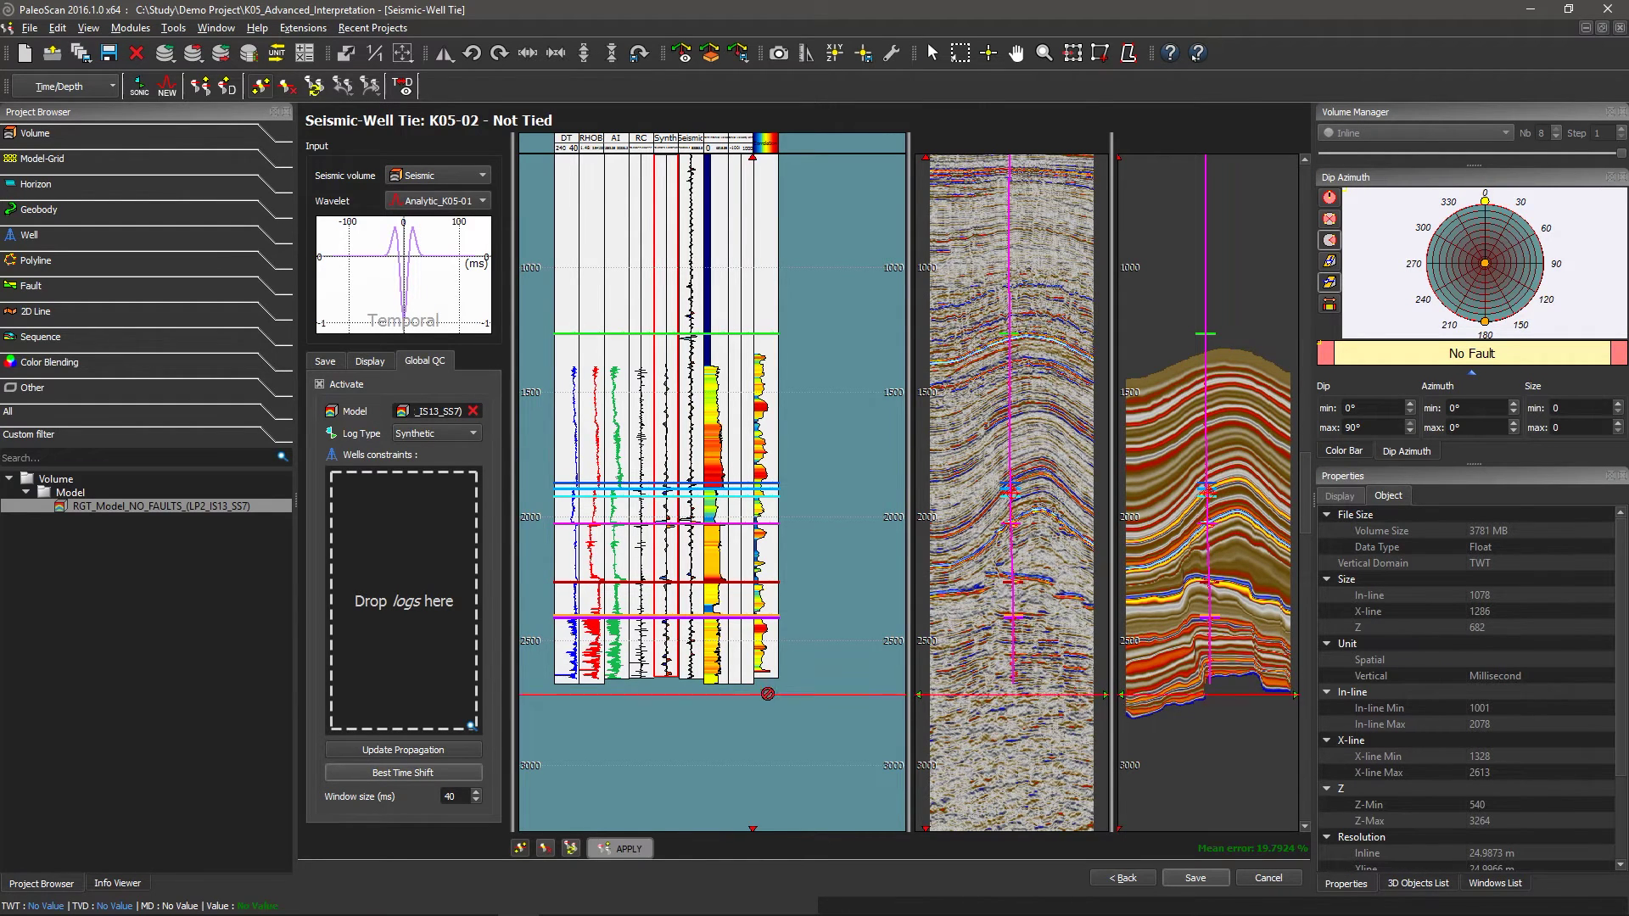
Add tie 2 on the Top Holland marker, moving its seismic point up to the Top Texel event
scroll(701, 675, "up", 2)
scroll(701, 671, "up", 3)
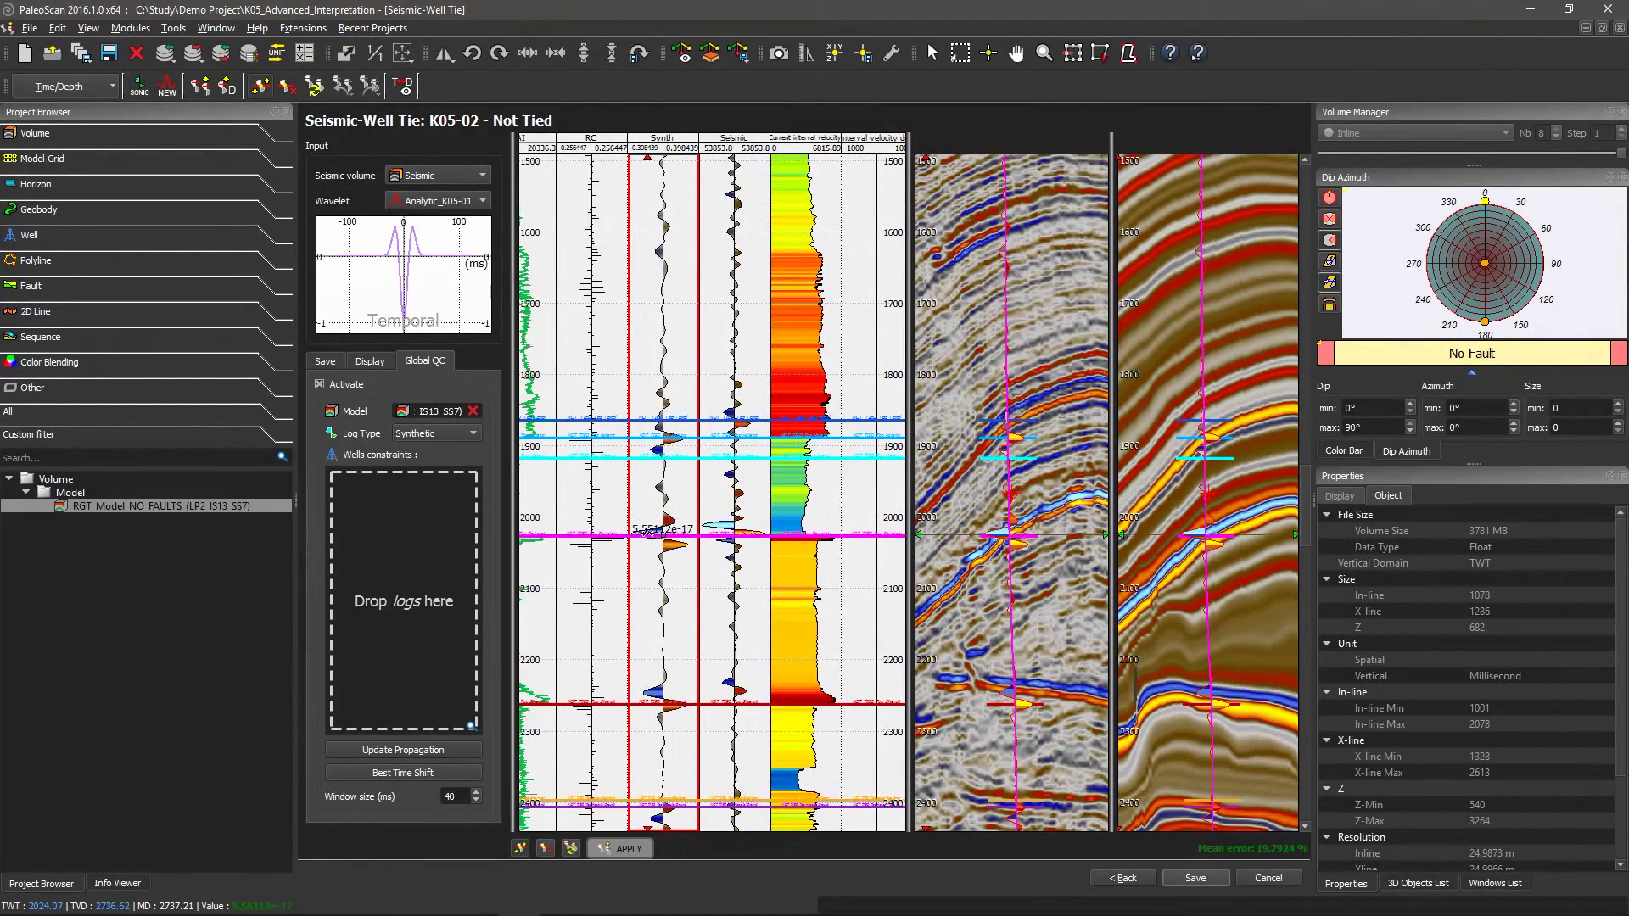
left_click_drag(697, 524, 768, 524)
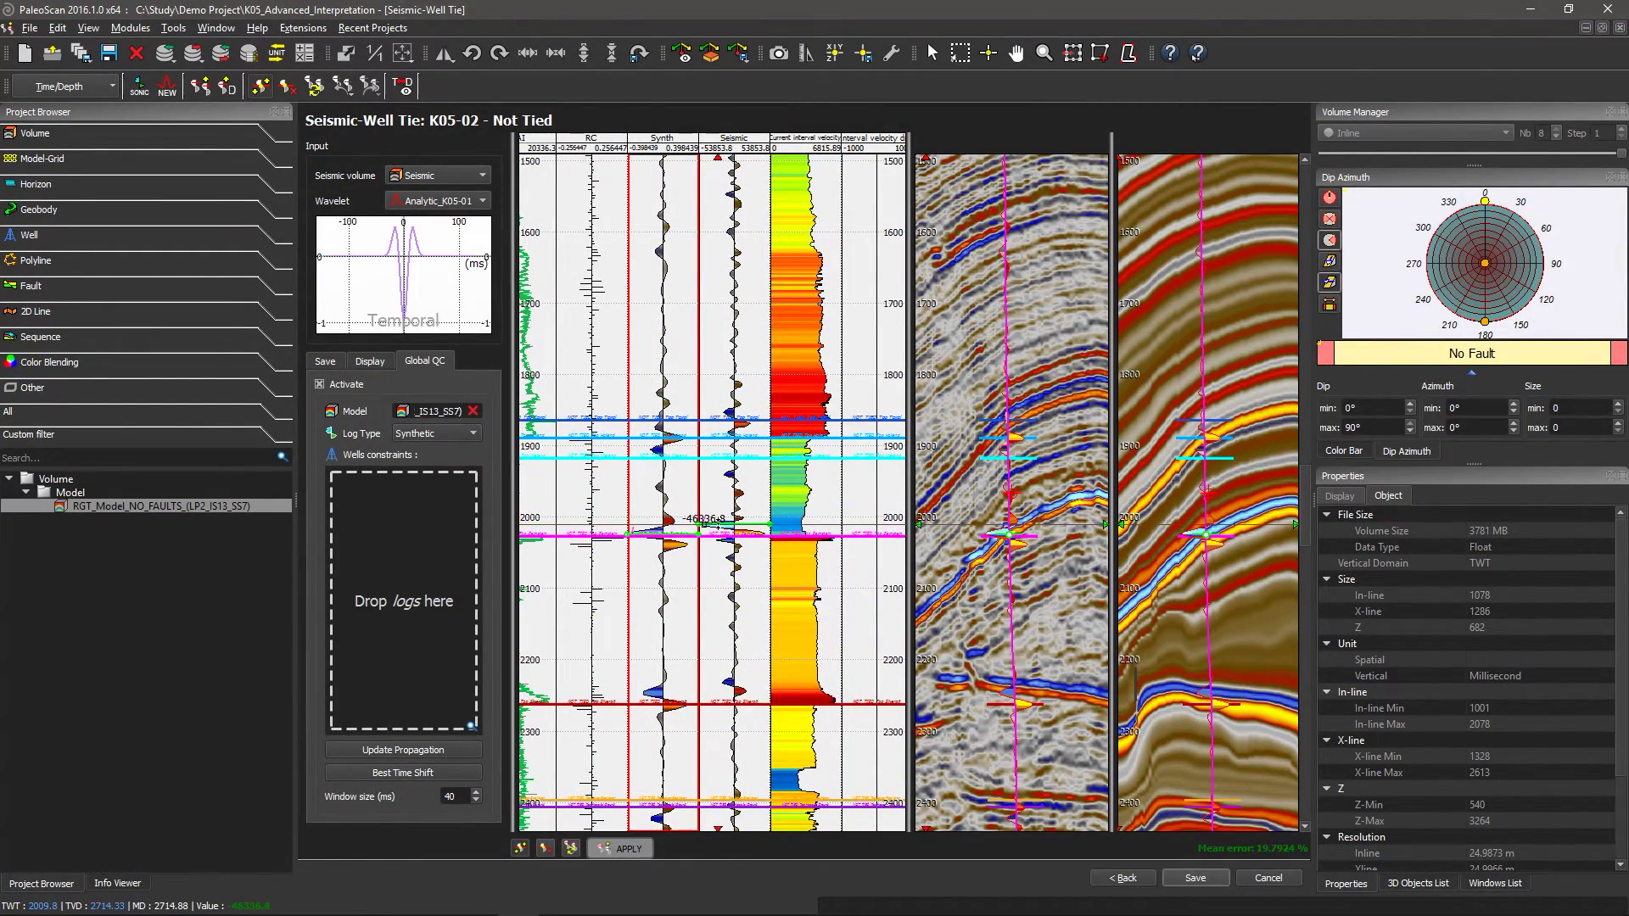
scroll(679, 496, "up", 3)
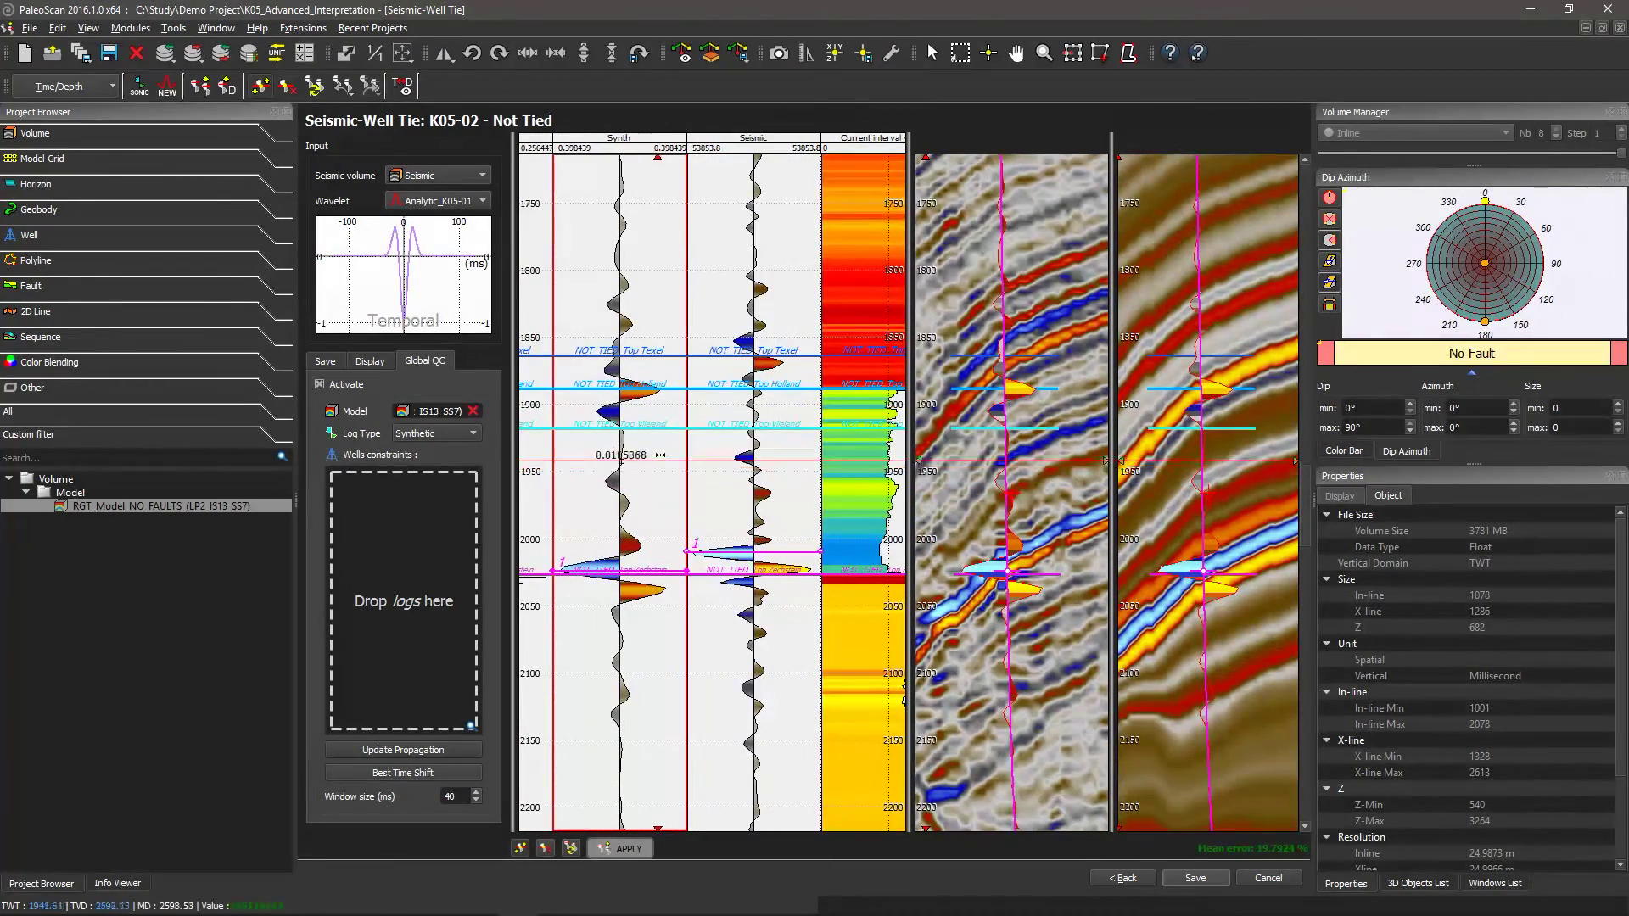
scroll(667, 458, "up", 1)
left_click(713, 426)
left_click_drag(714, 426, 713, 396)
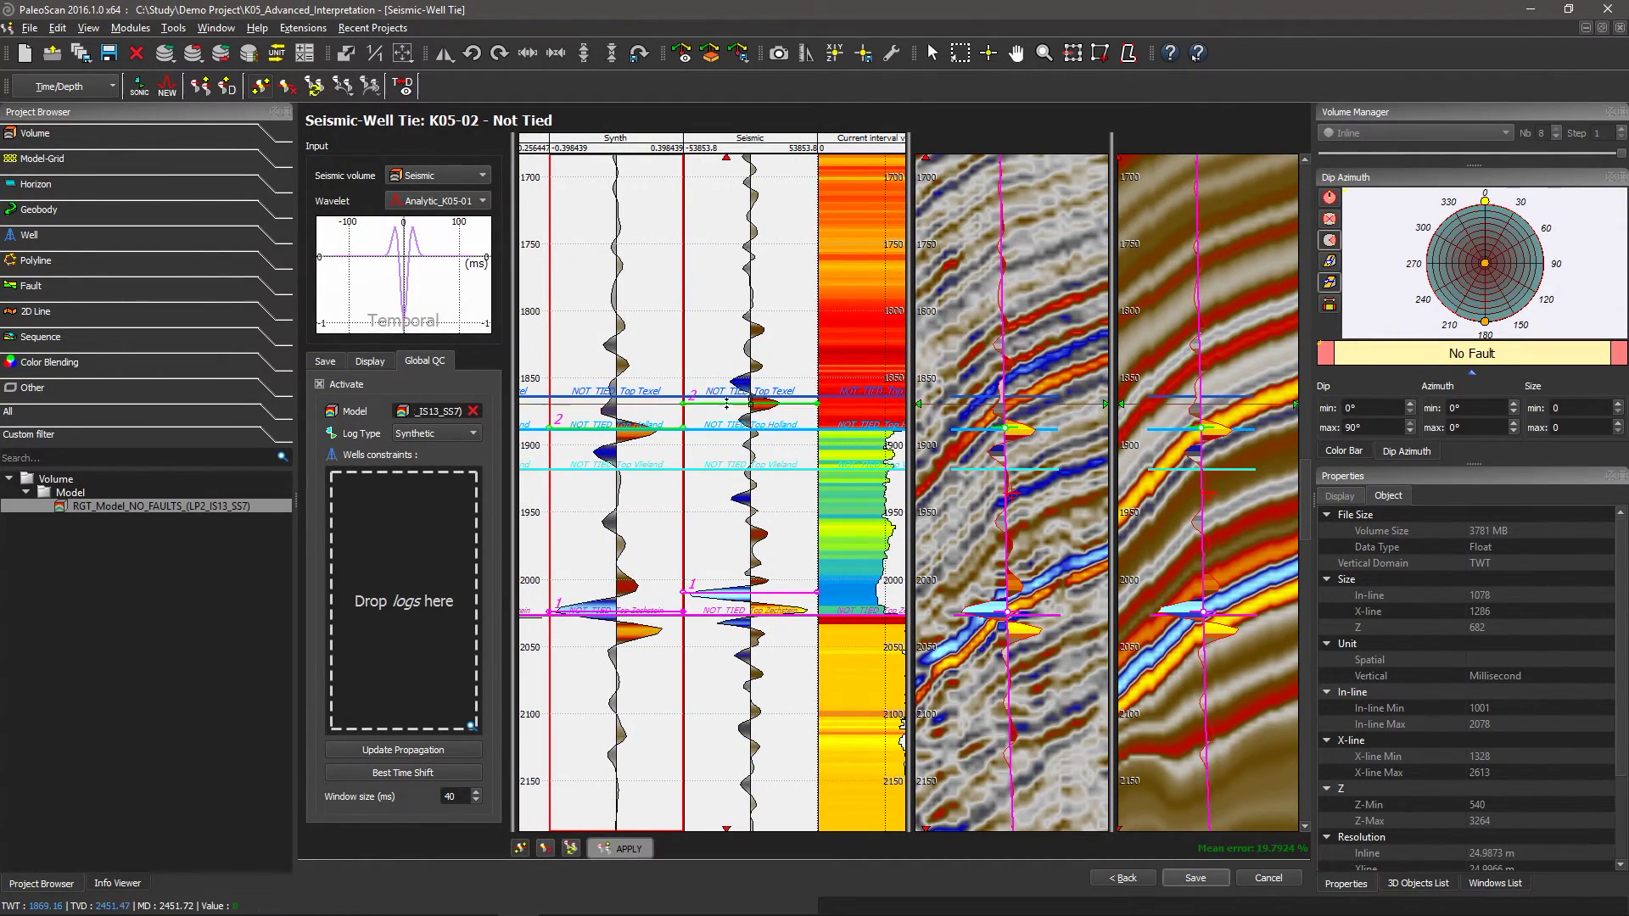
scroll(722, 439, "down", 4)
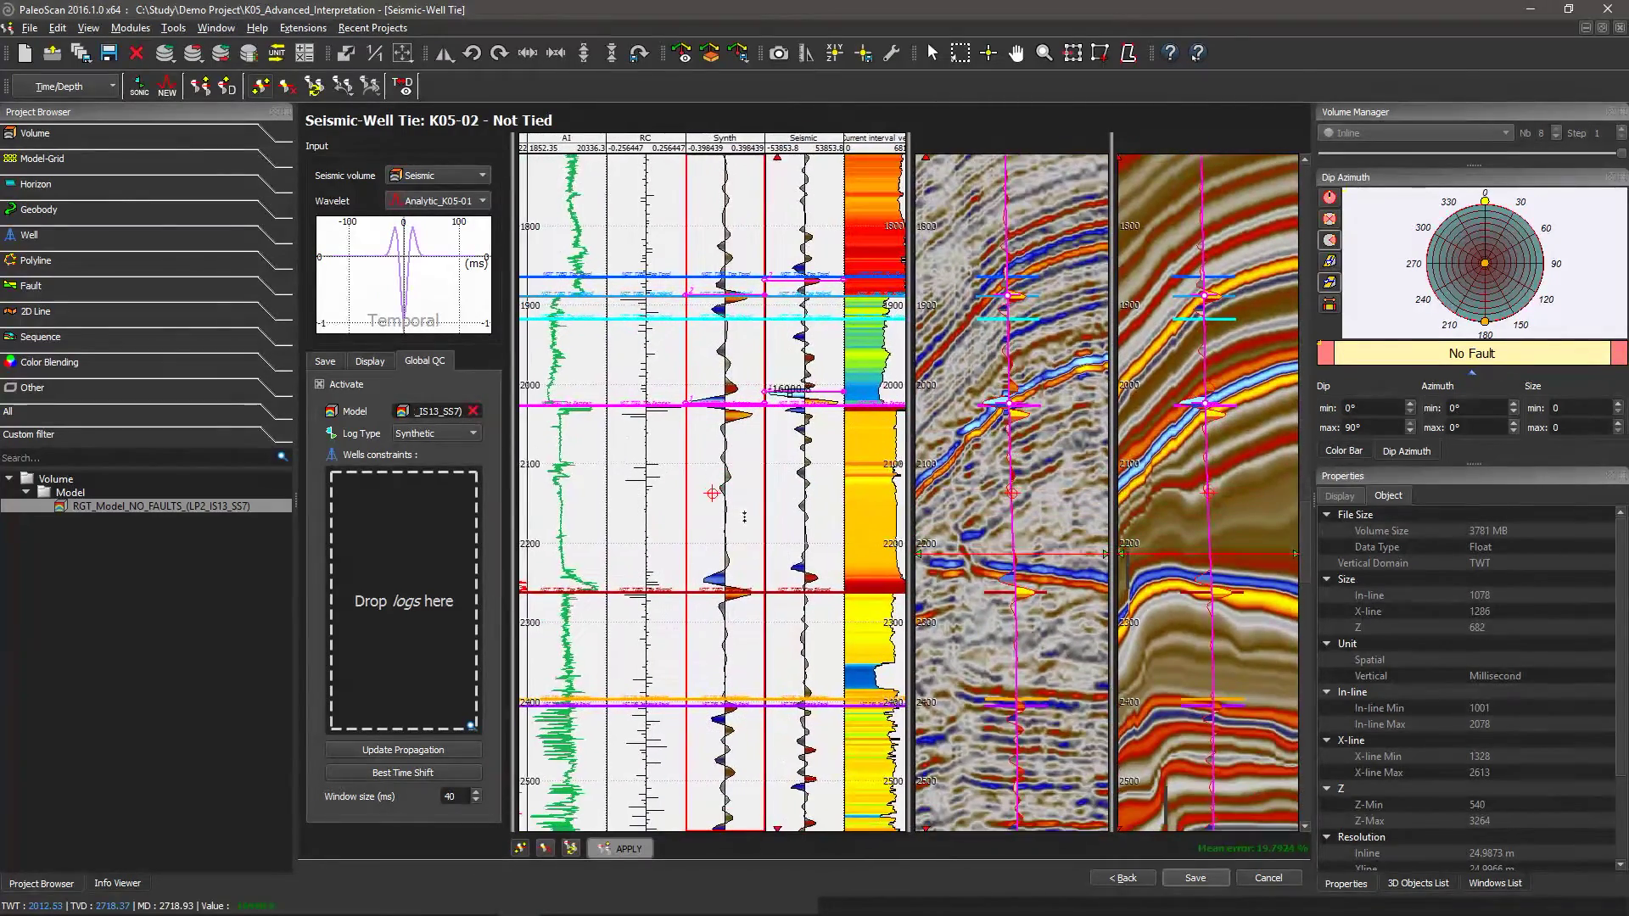
Add tie 3 on the lower red marker, nudge its seismic point up, and view 1900–2650 ms
left_click(735, 591)
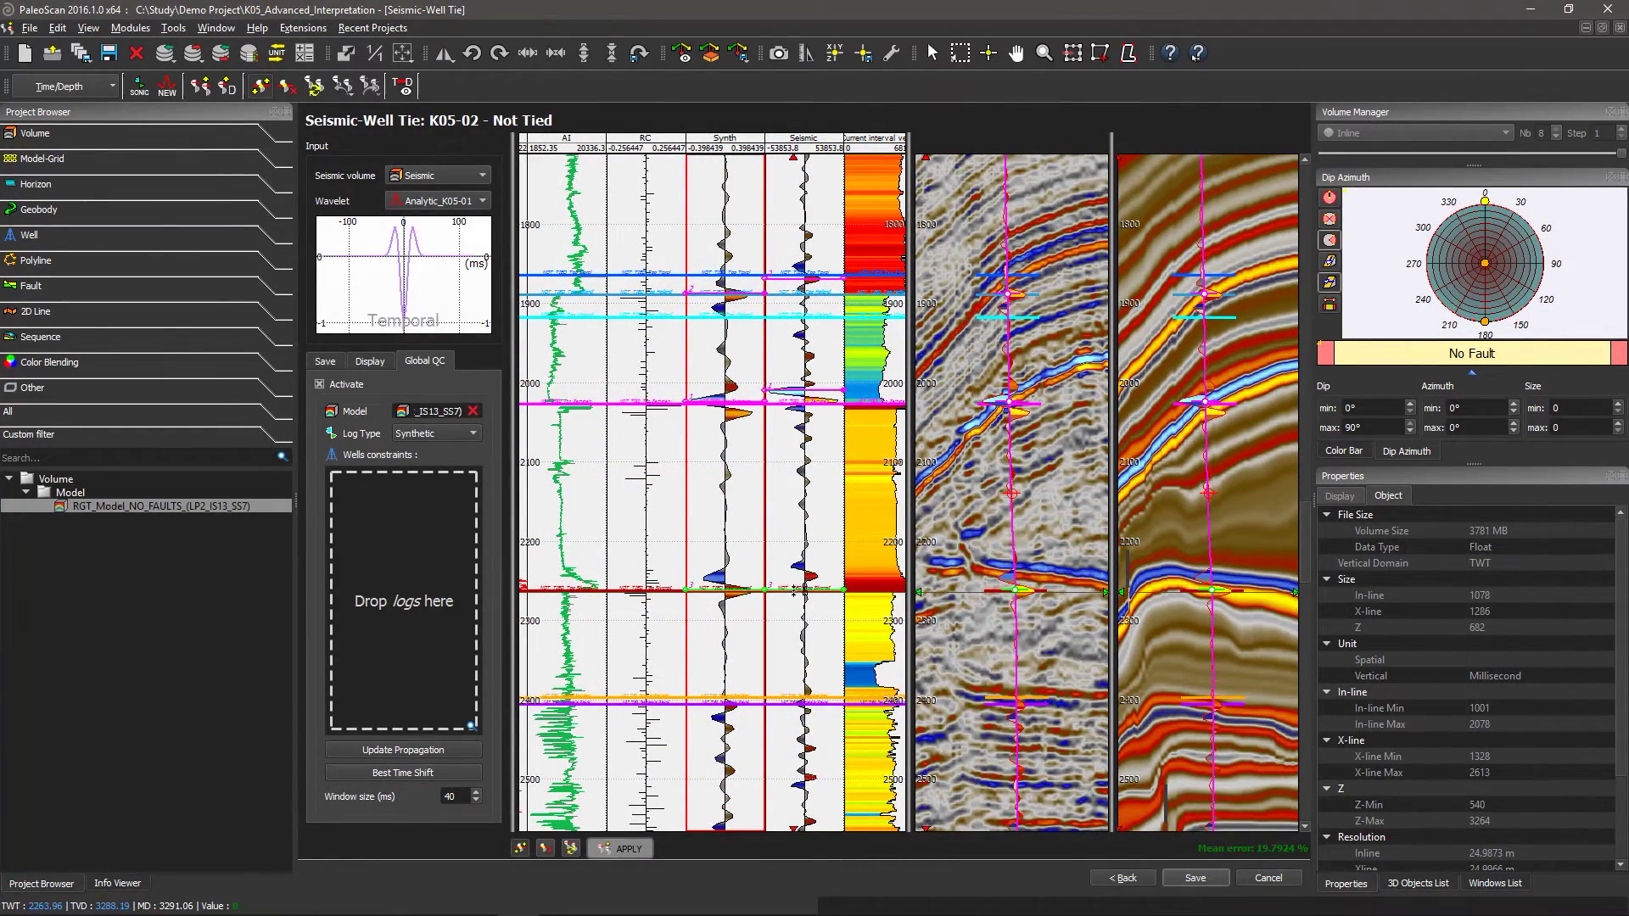
left_click_drag(796, 589, 797, 578)
left_click_drag(798, 681, 765, 498)
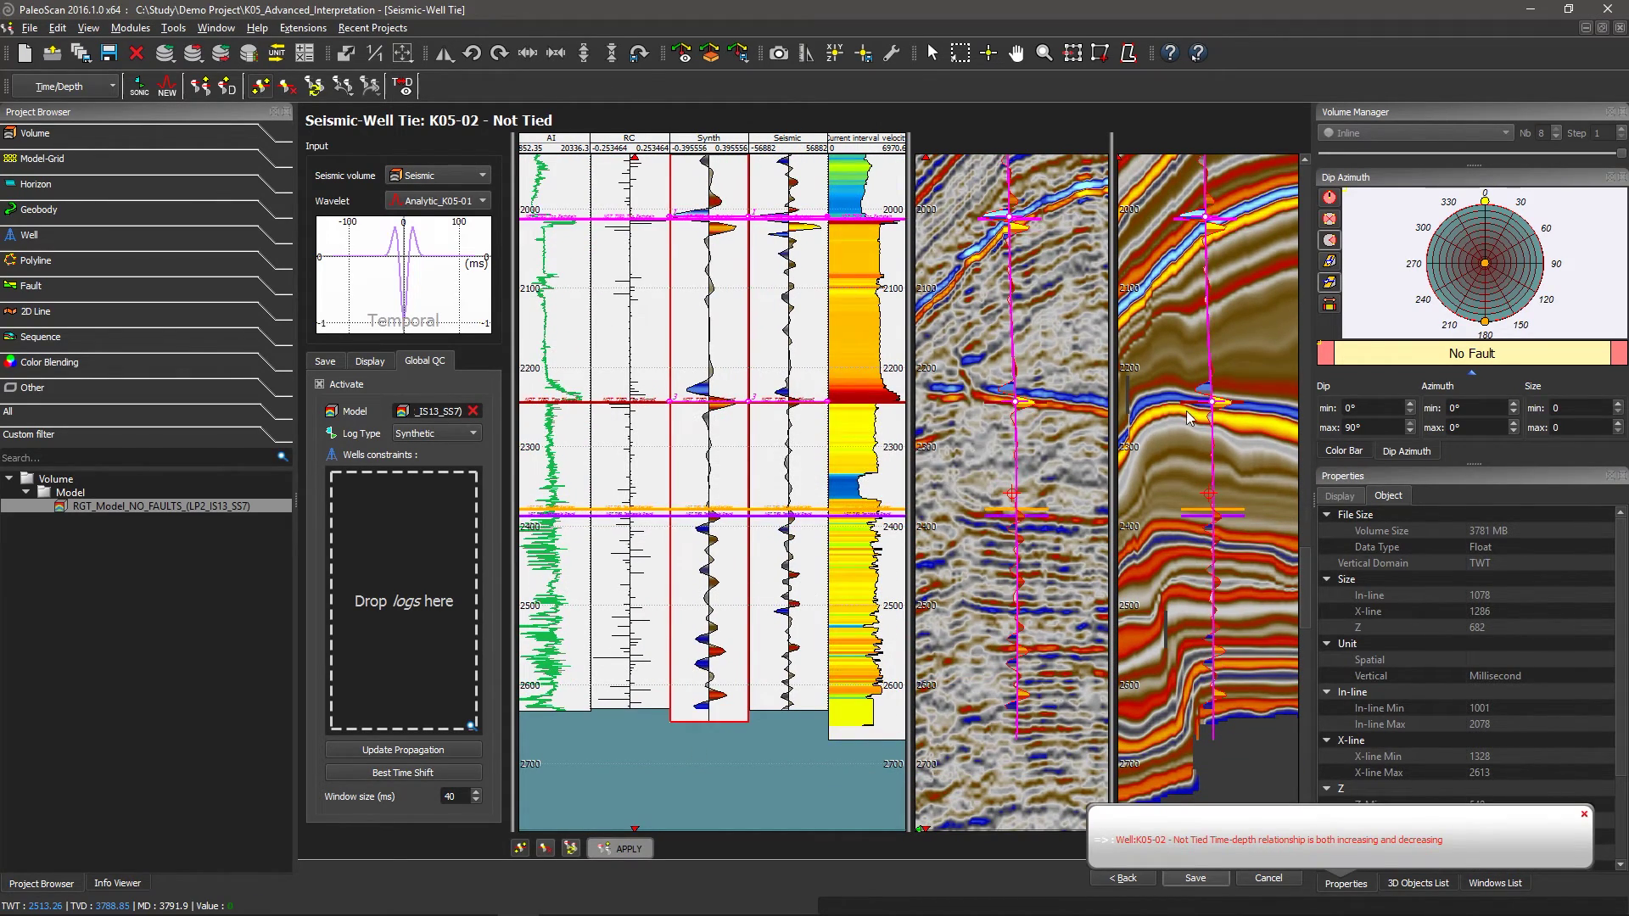
scroll(1190, 411, "down", 5)
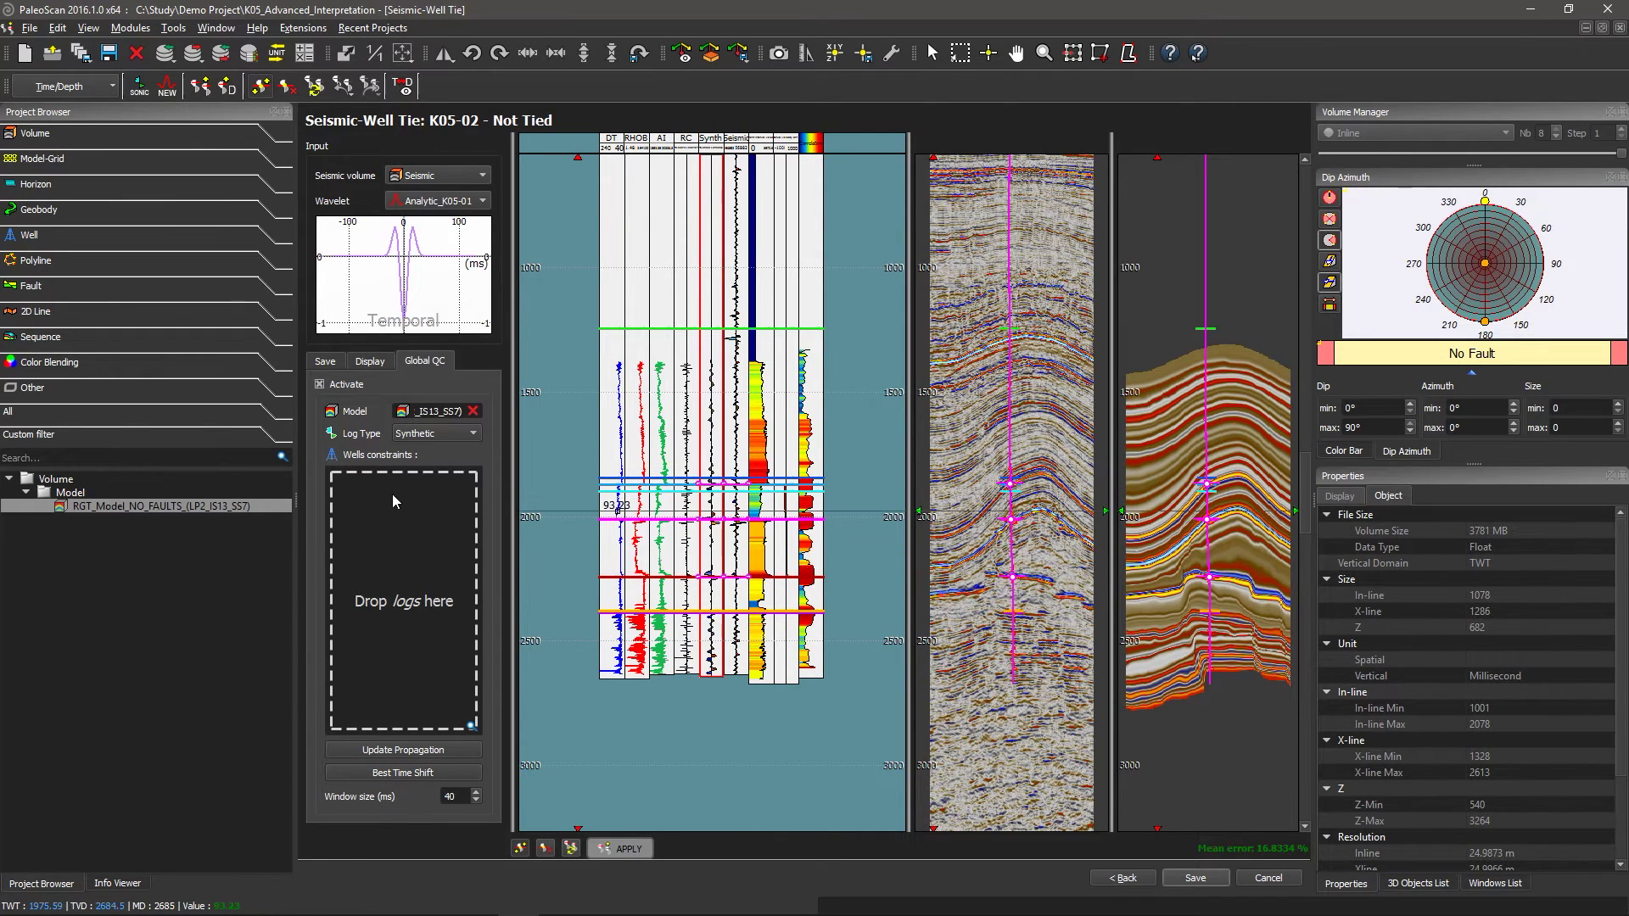
Use UM_Strati_K05-02_K02-02_K03-01 as the arbitrary line trajectory in the log display options
left_click(369, 362)
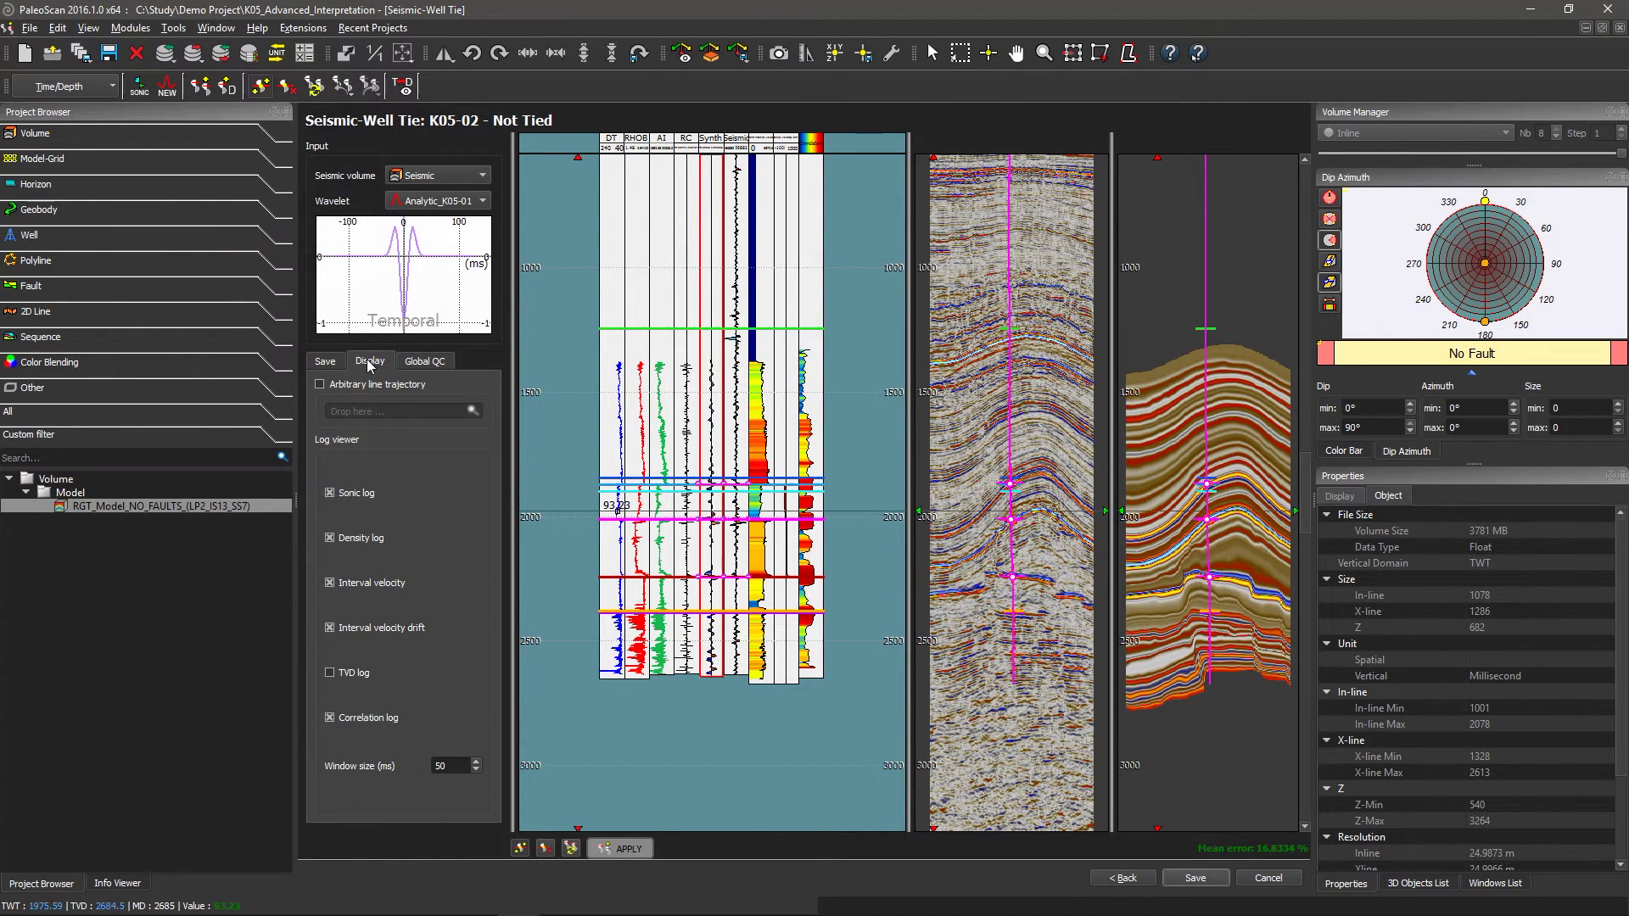
left_click(320, 385)
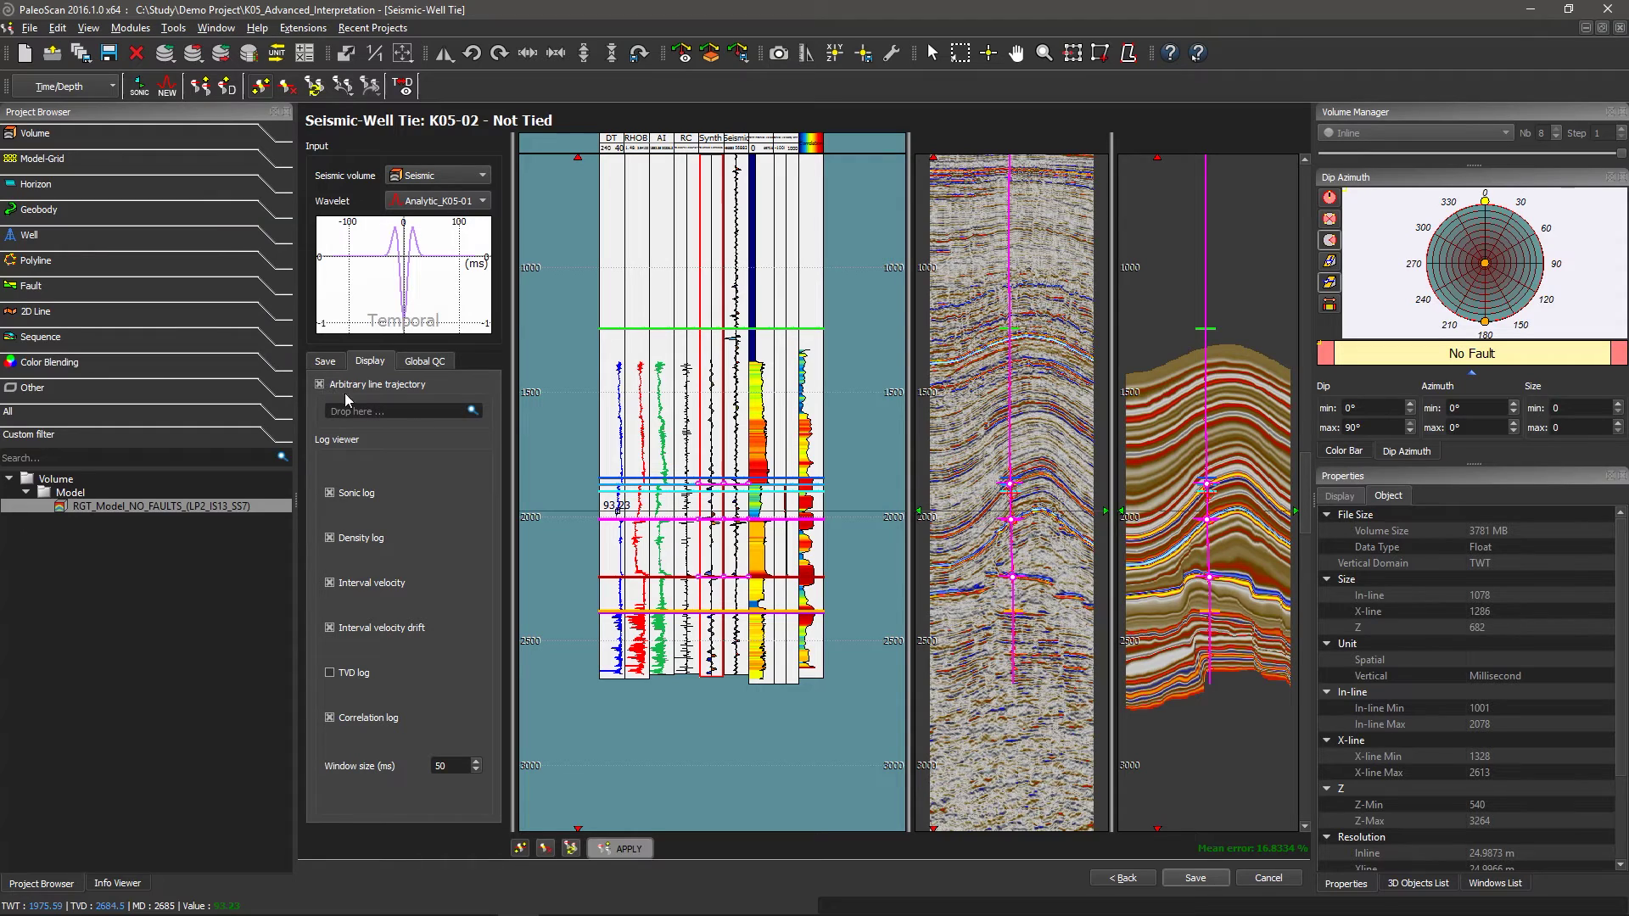
left_click(472, 412)
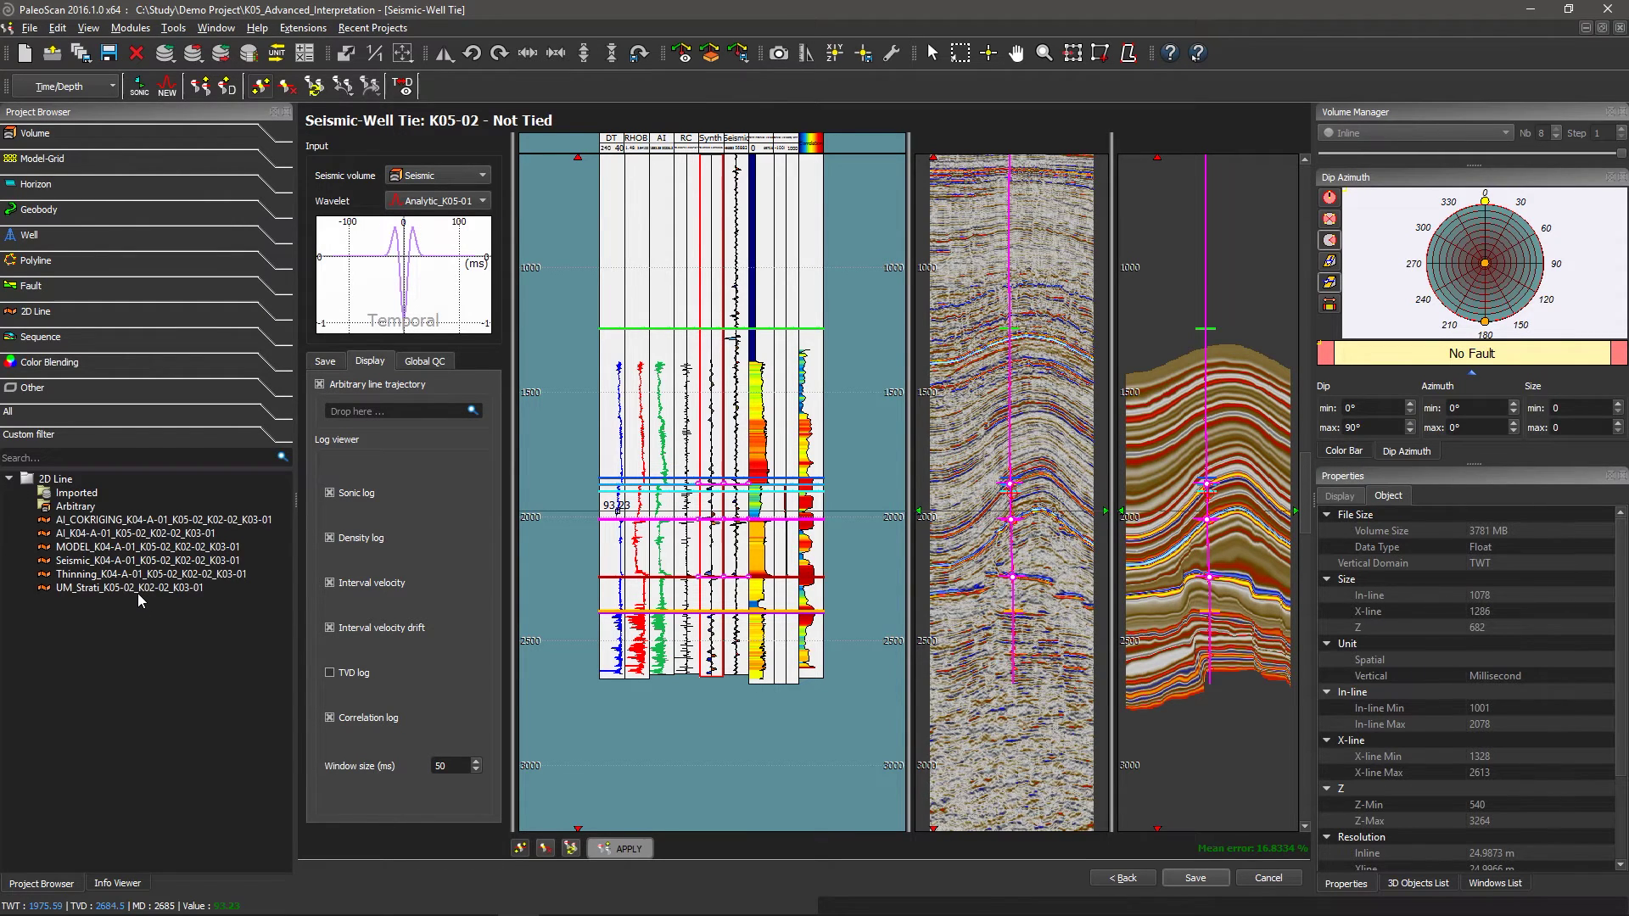
left_click_drag(135, 597, 427, 417)
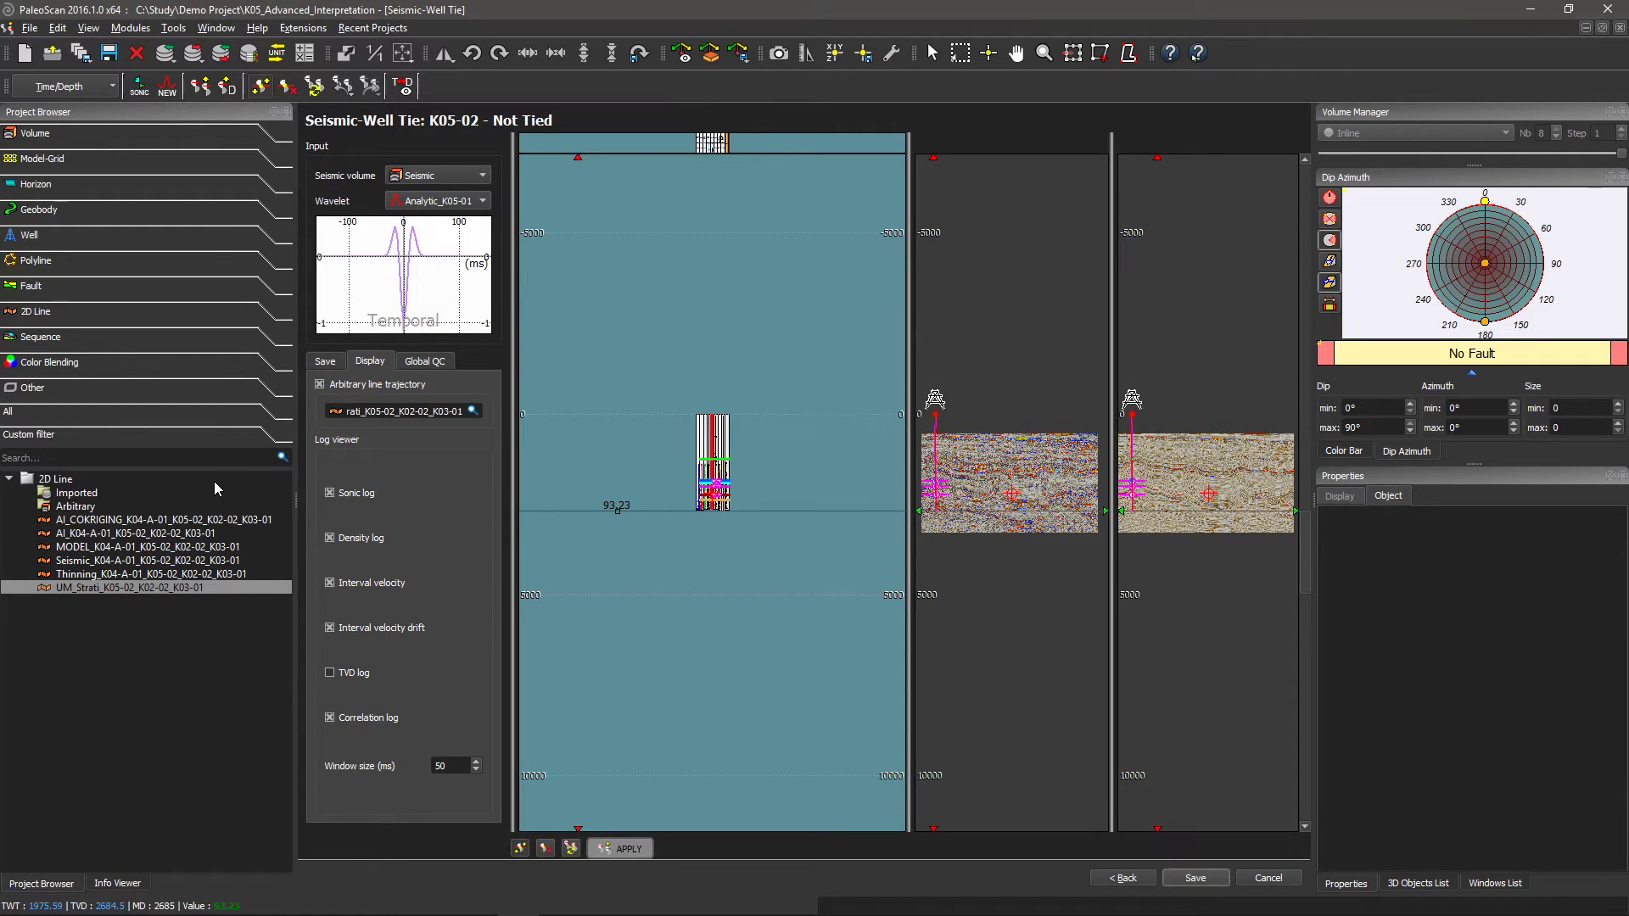
Open the K05-02 - Not Tied well from the Project Browser and apply the tie
left_click(99, 234)
right_click(82, 339)
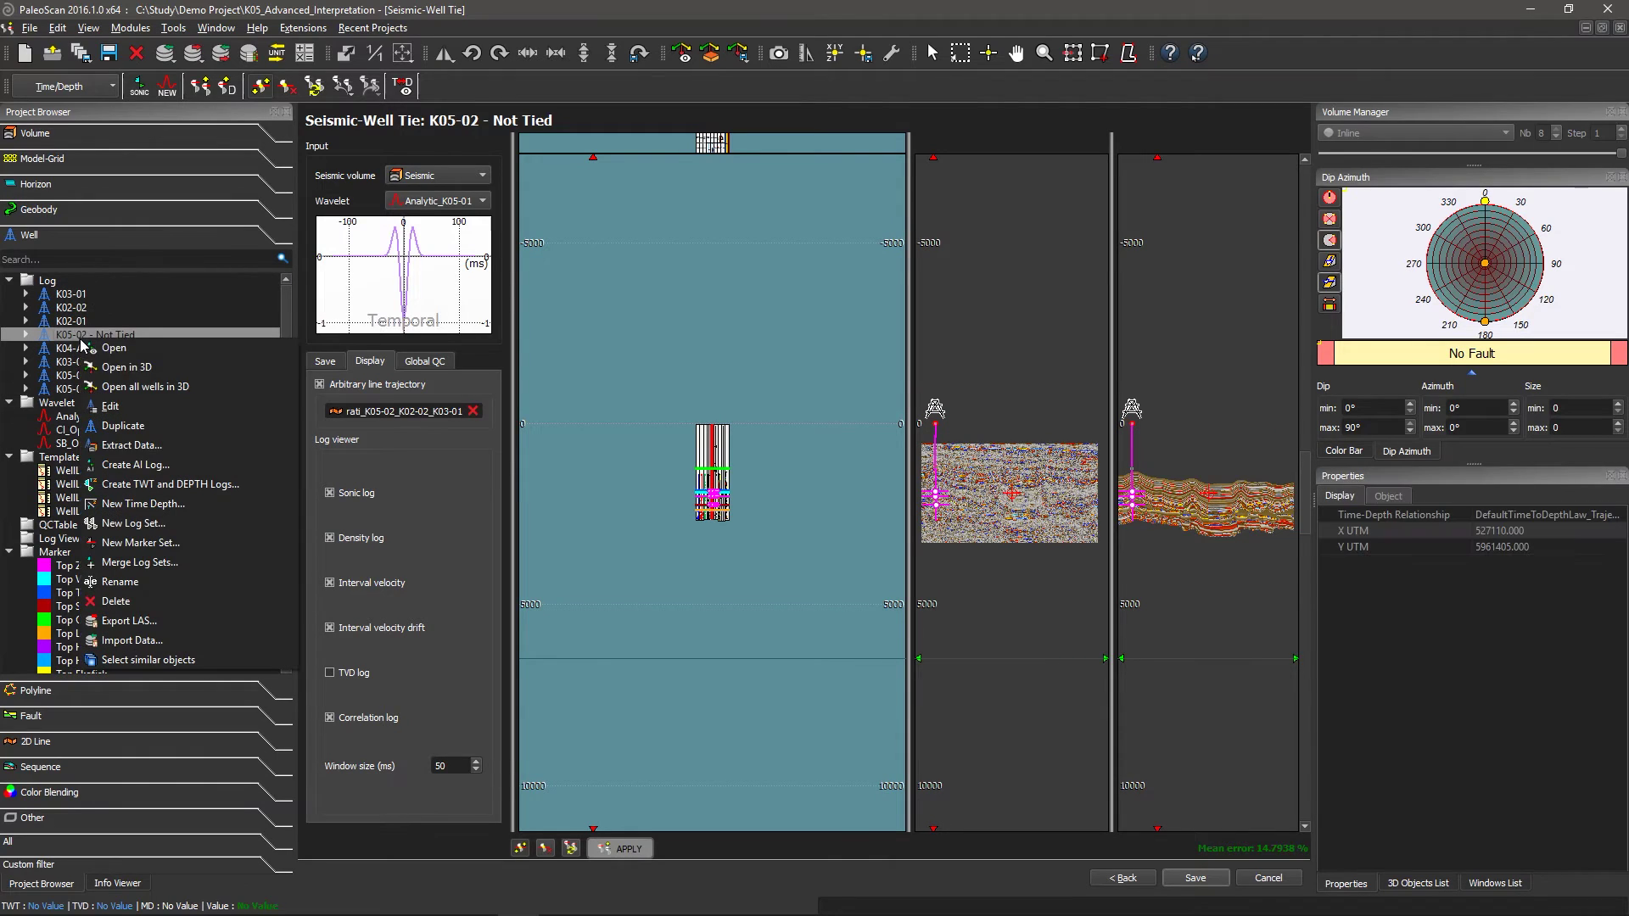
left_click(124, 387)
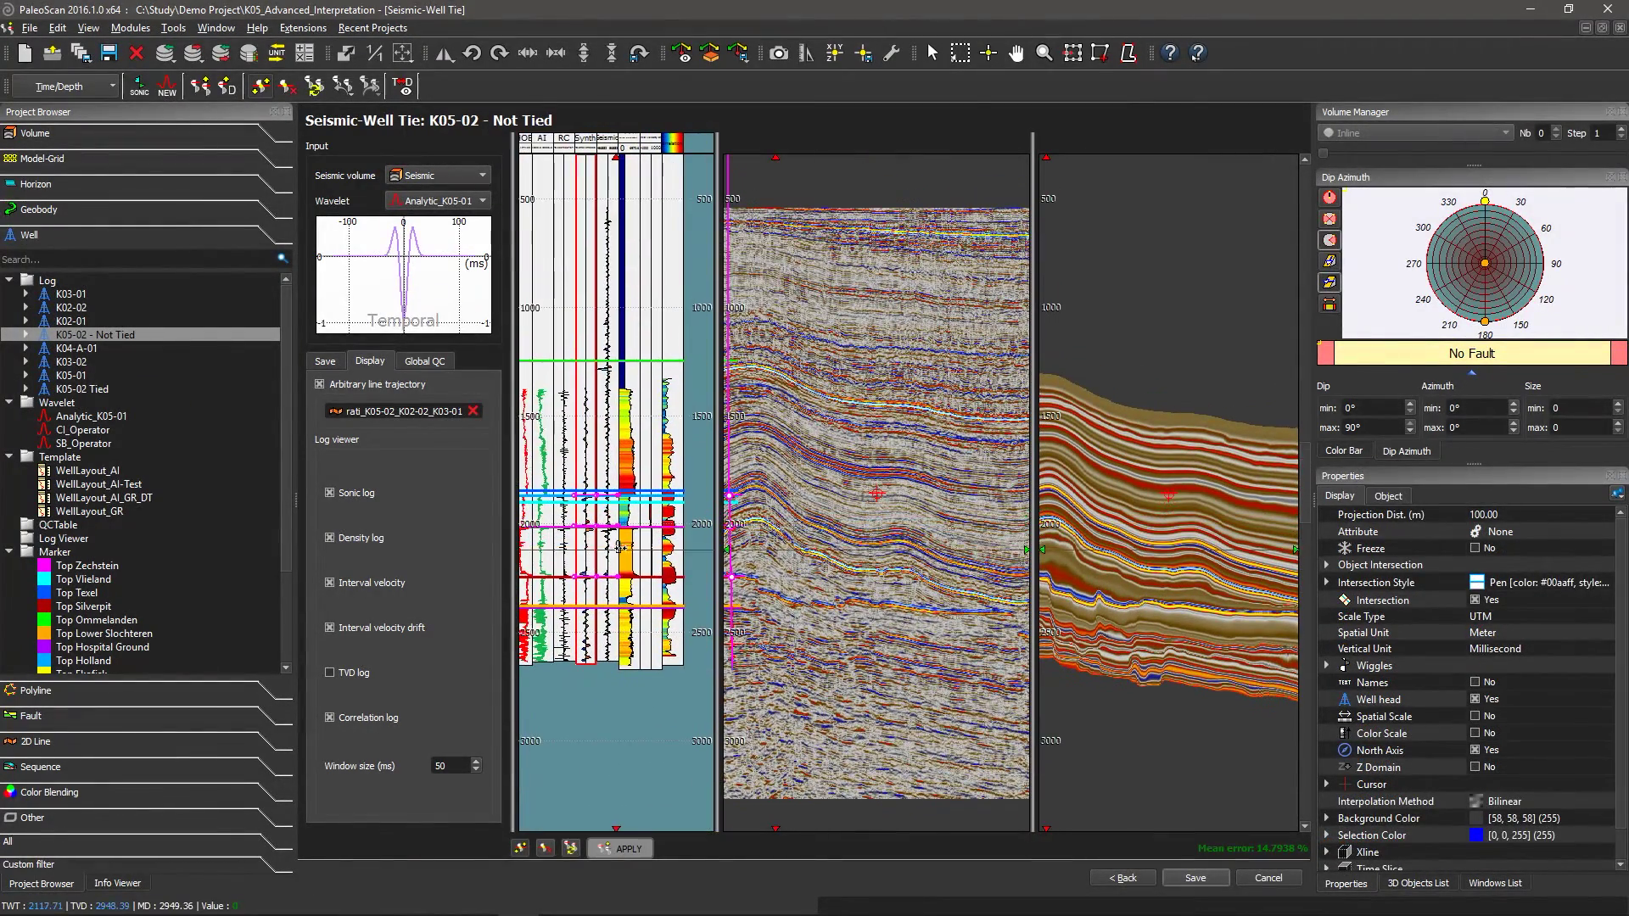
scroll(620, 547, "up", 2)
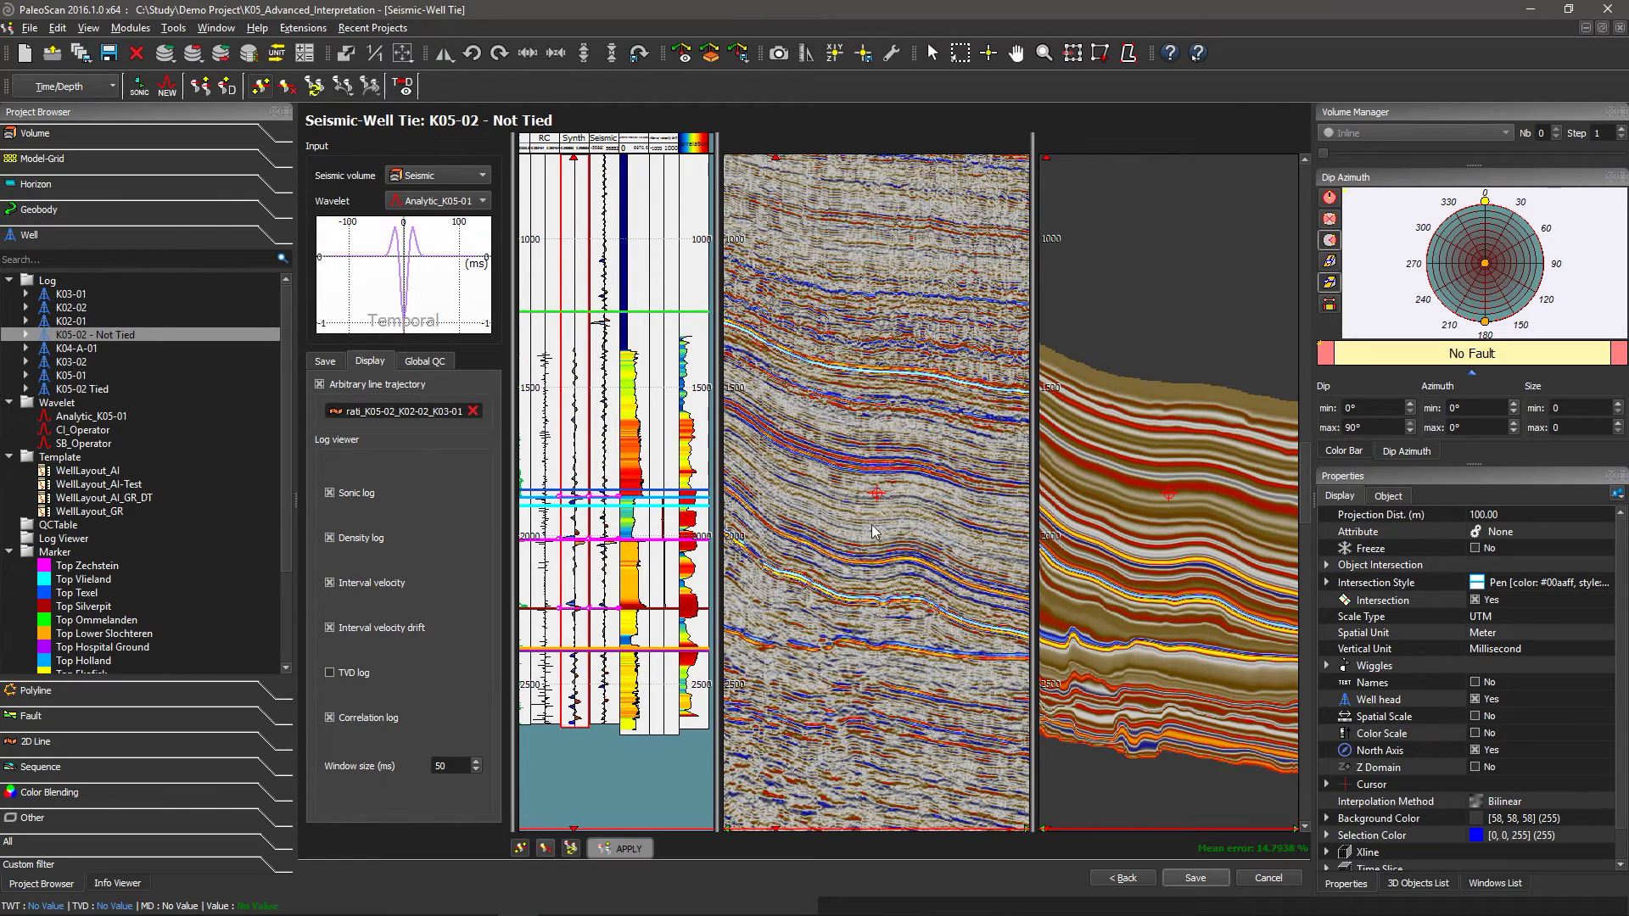
left_click(840, 536)
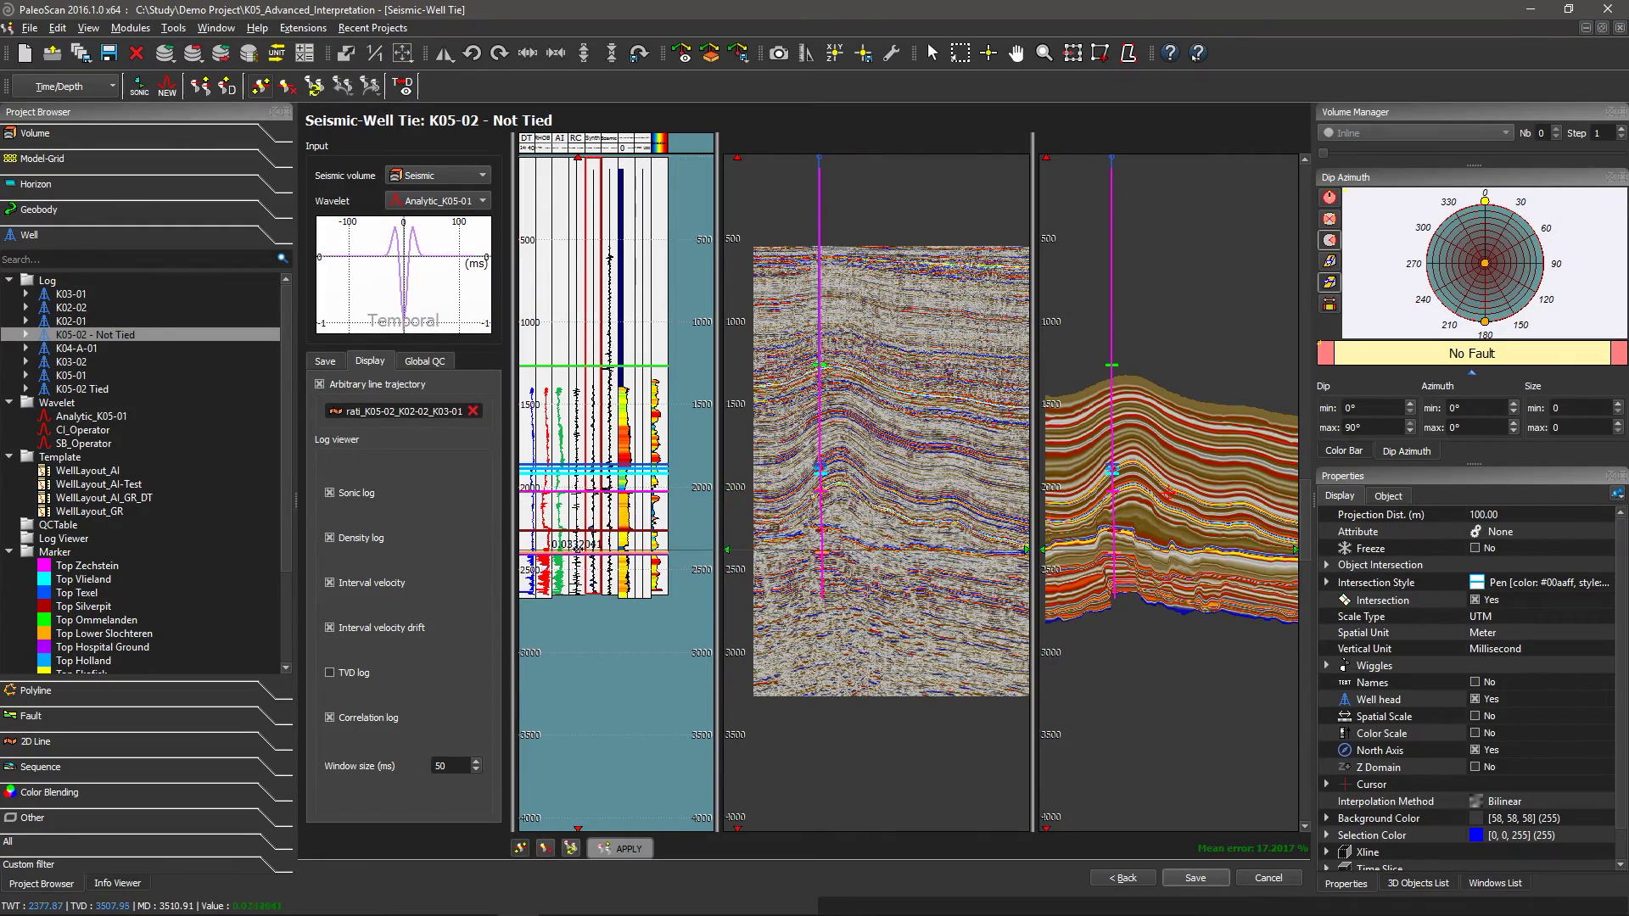
Pair events near 2000 ms and 2250 ms, shifting tie 2's seismic pick to about 2225 ms
scroll(579, 548, "up", 3)
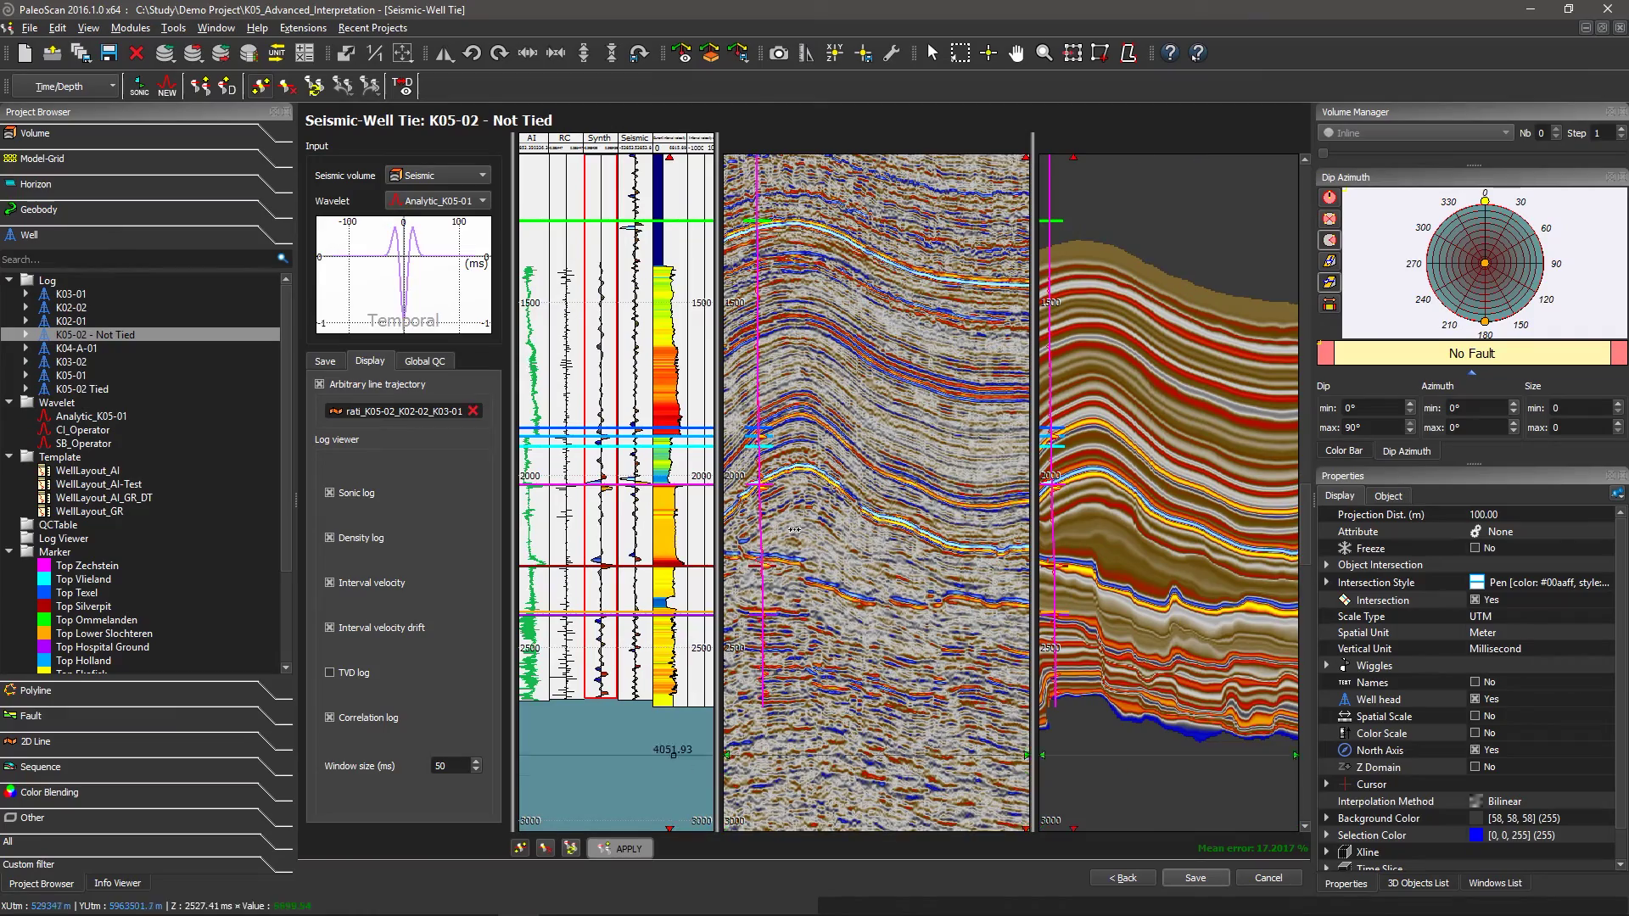
scroll(795, 530, "up", 3)
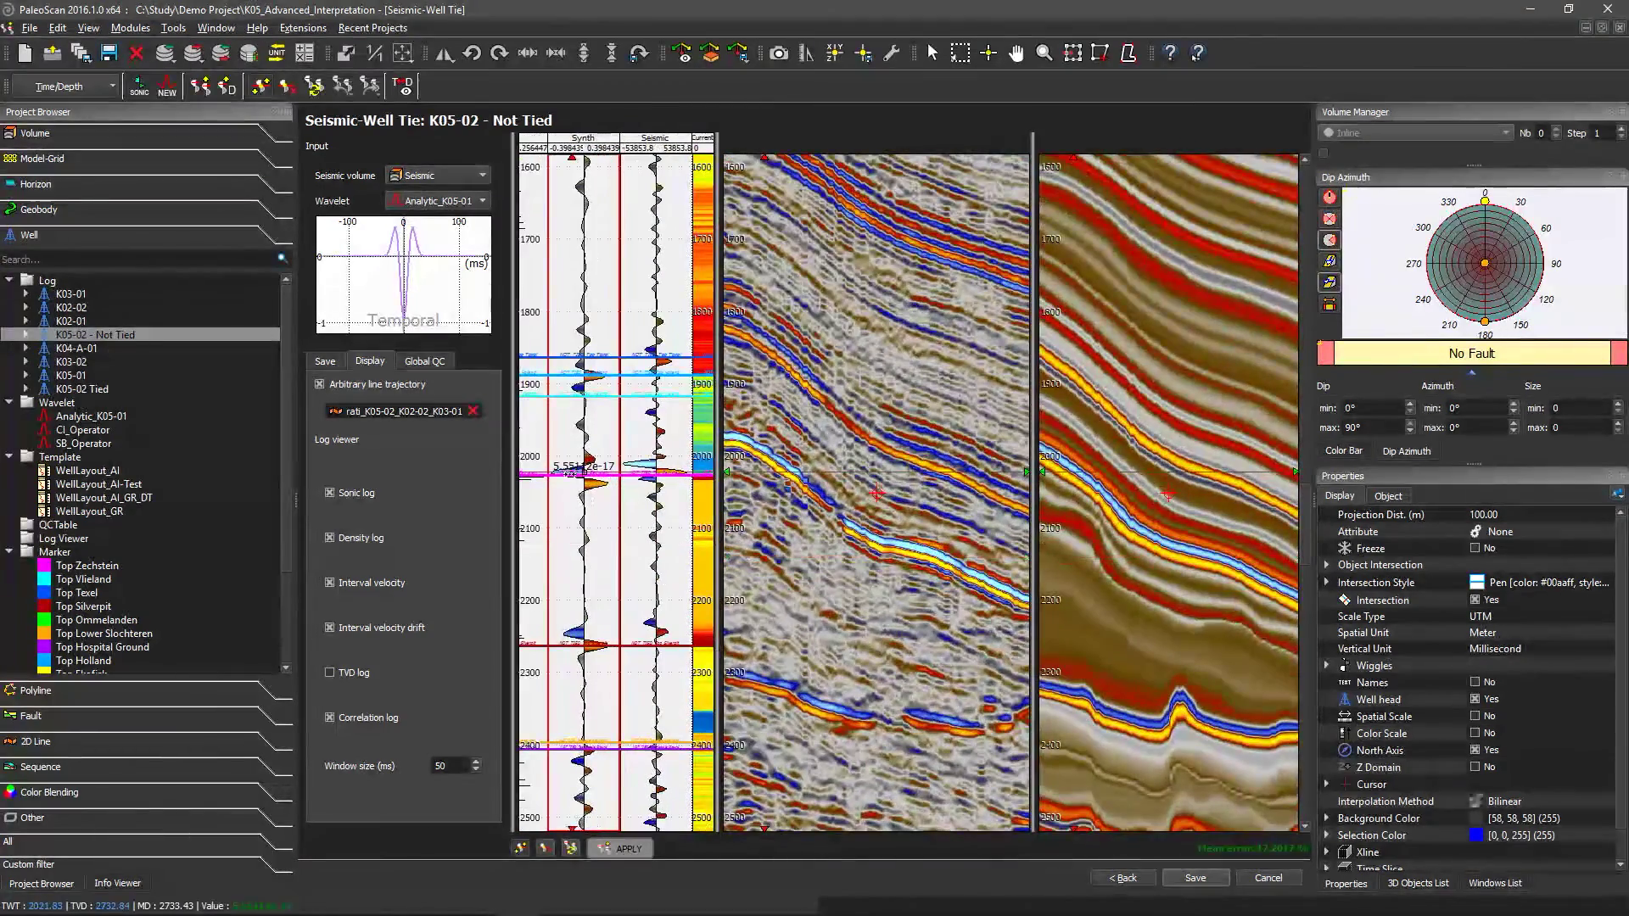
left_click(625, 465)
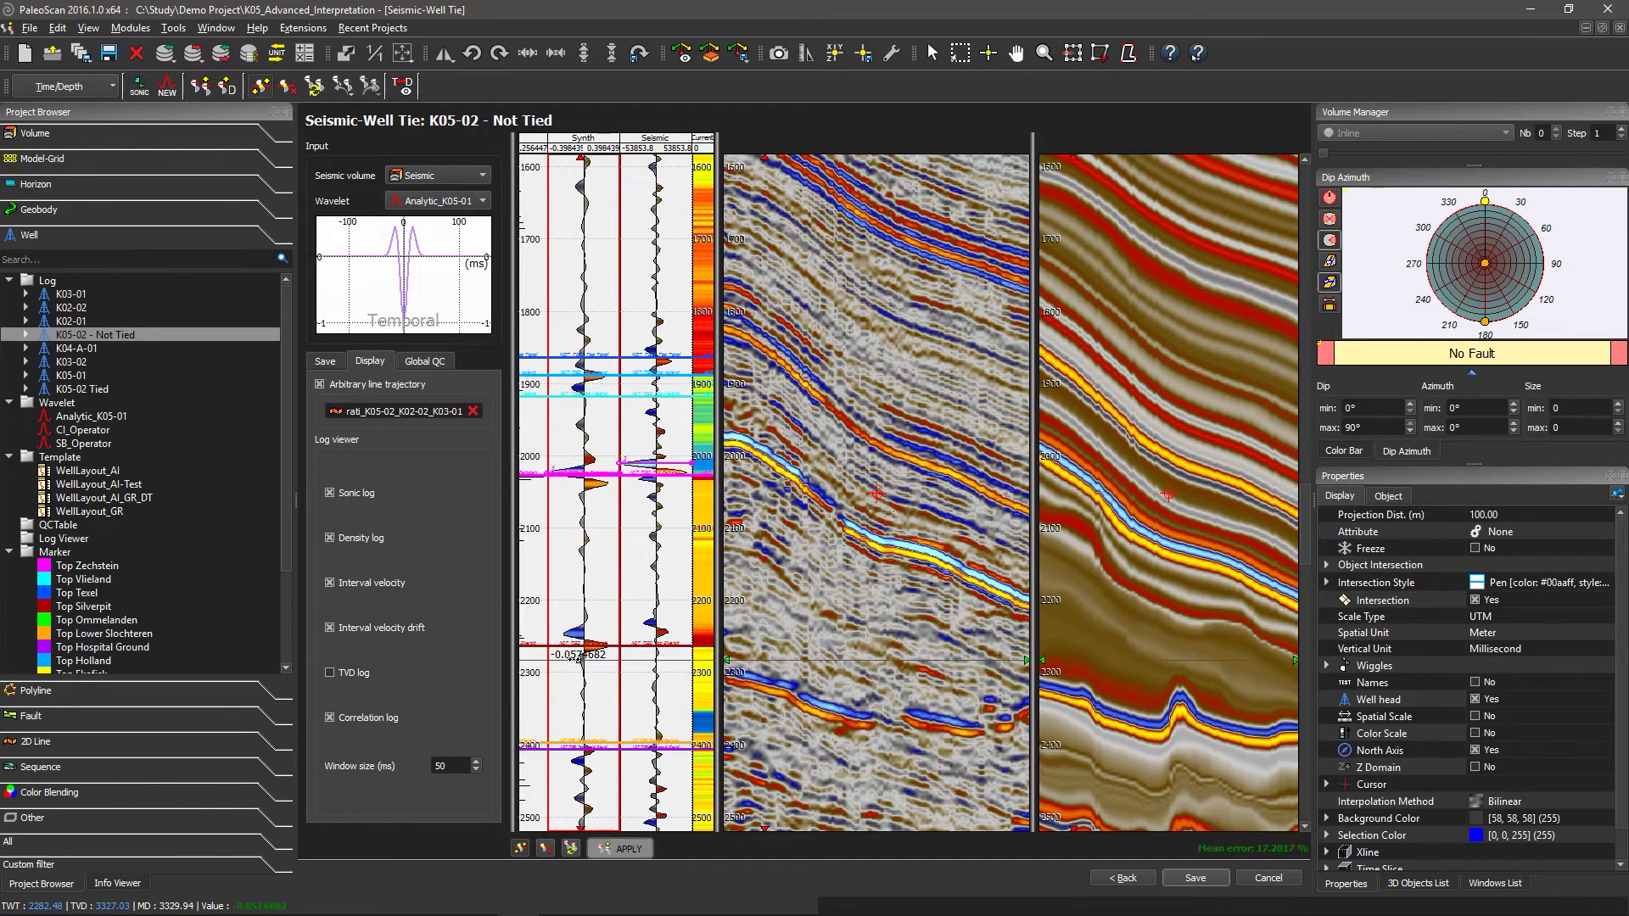
left_click(570, 632)
left_click(643, 630)
left_click_drag(643, 630, 643, 624)
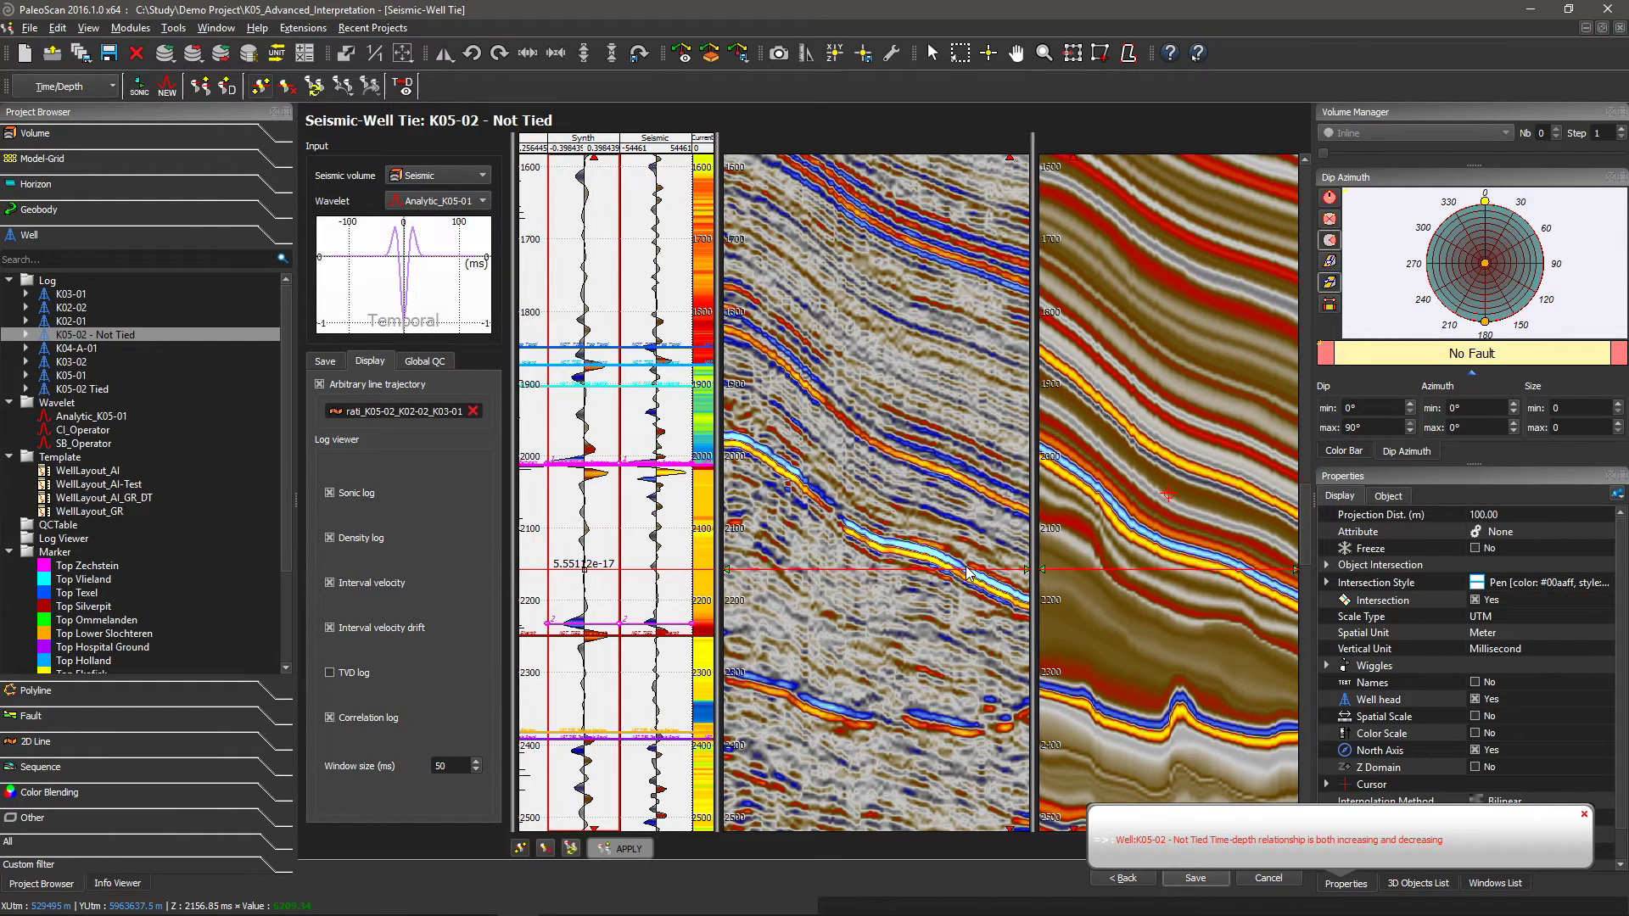
scroll(950, 500, "down", 10)
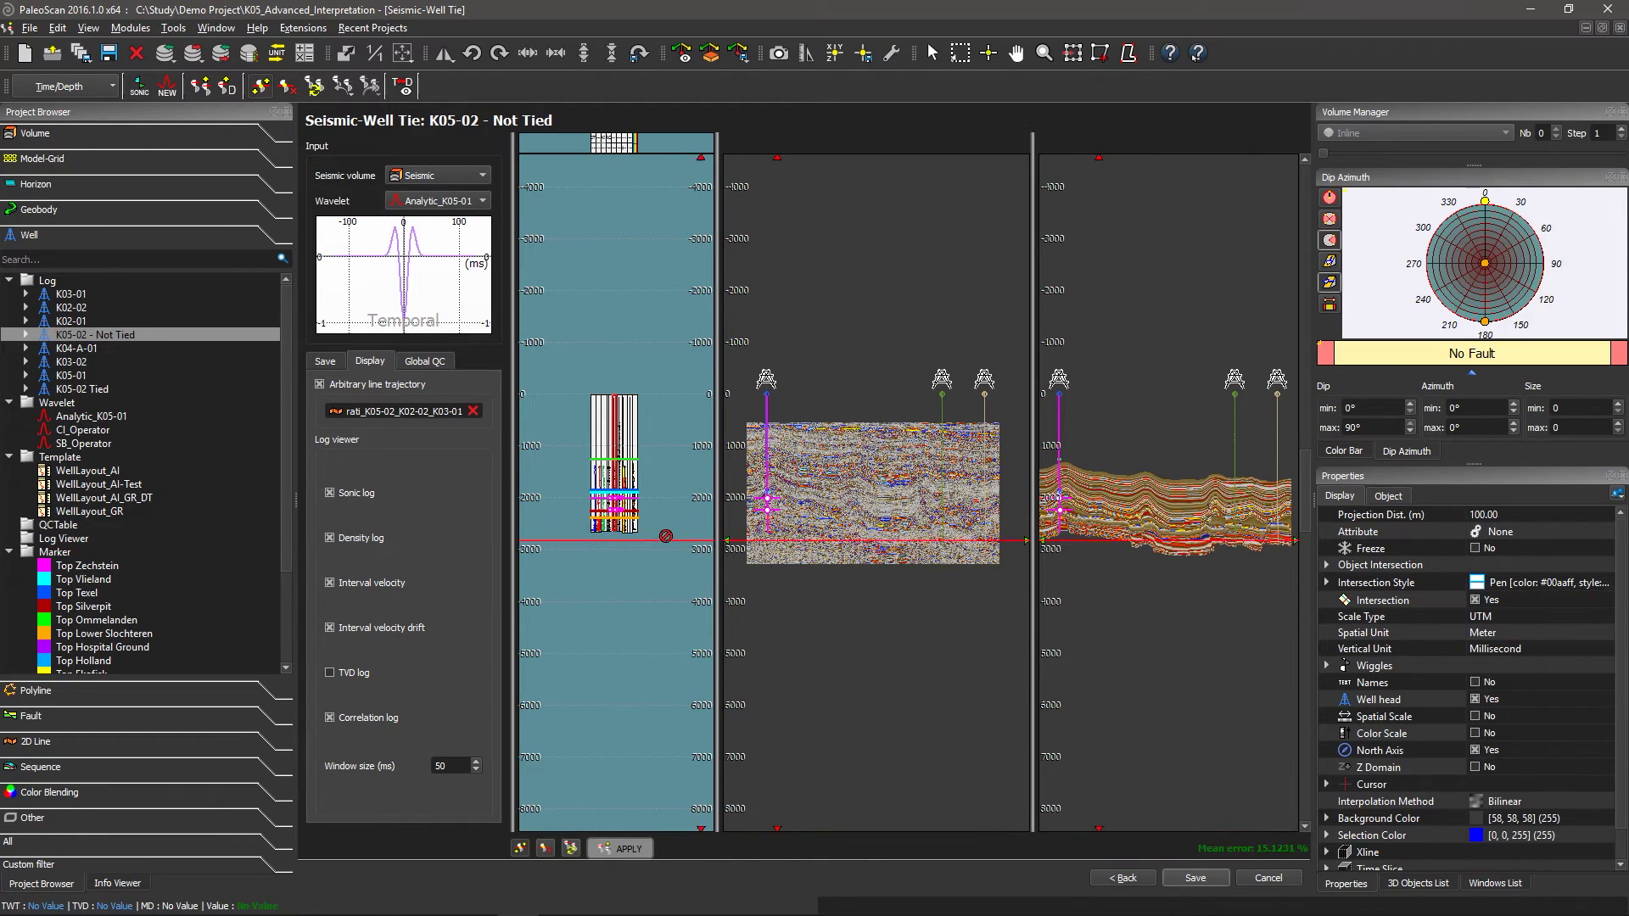
Search 'syn' and add the K03-01, K02-02, K04-A-01 and K05-01 Synth logs as Global QC well constraints
left_click(408, 363)
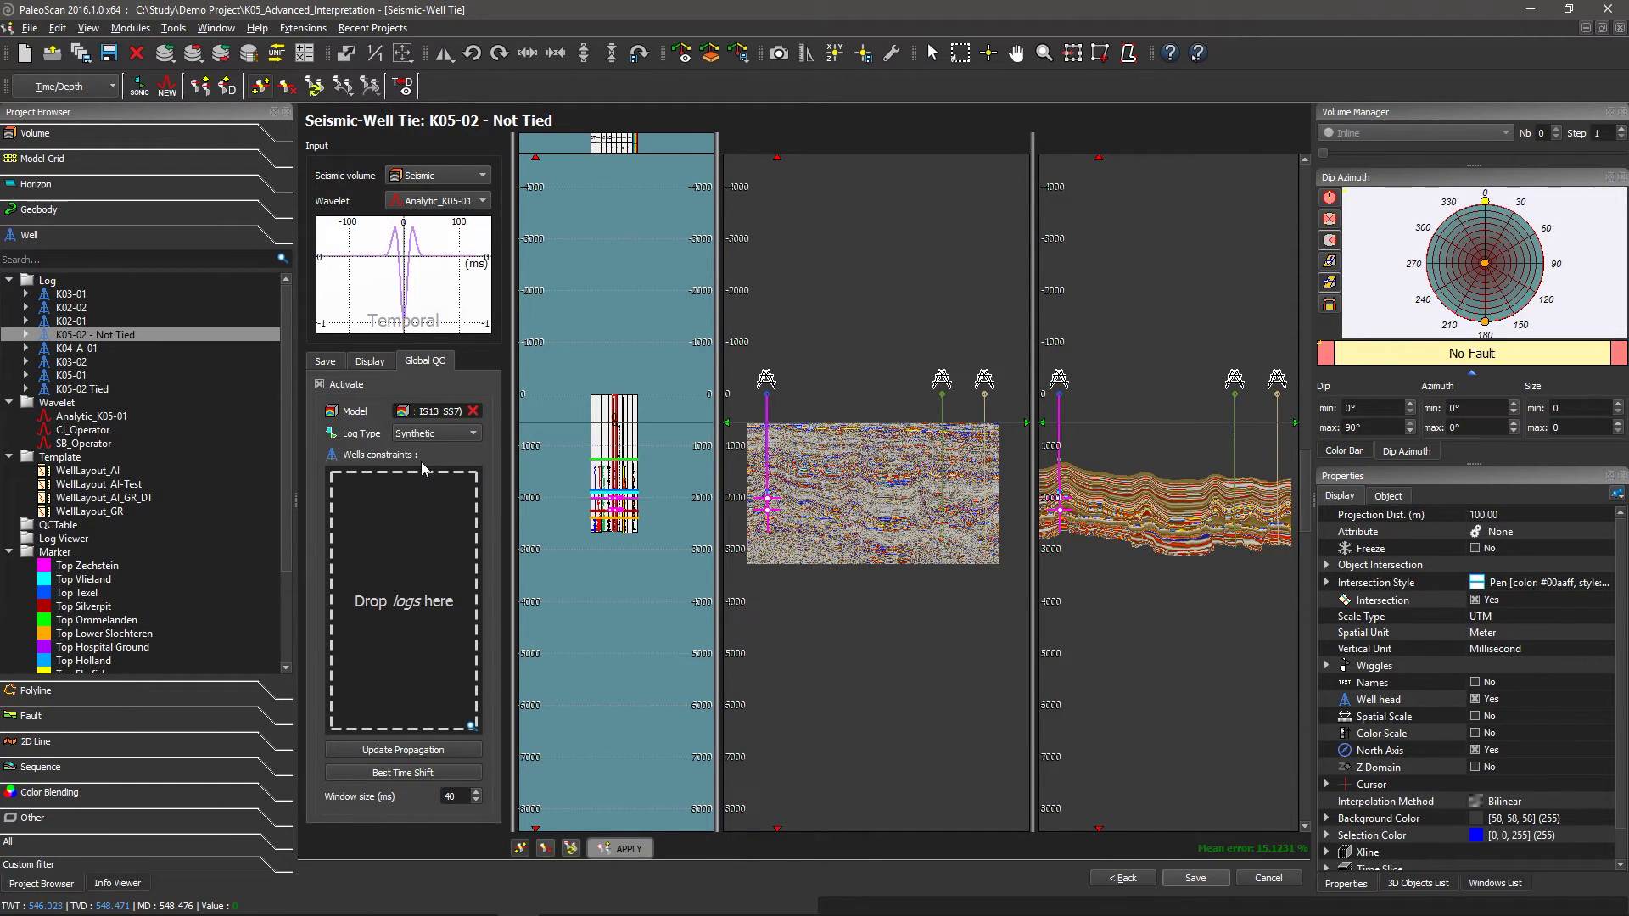
left_click(61, 262)
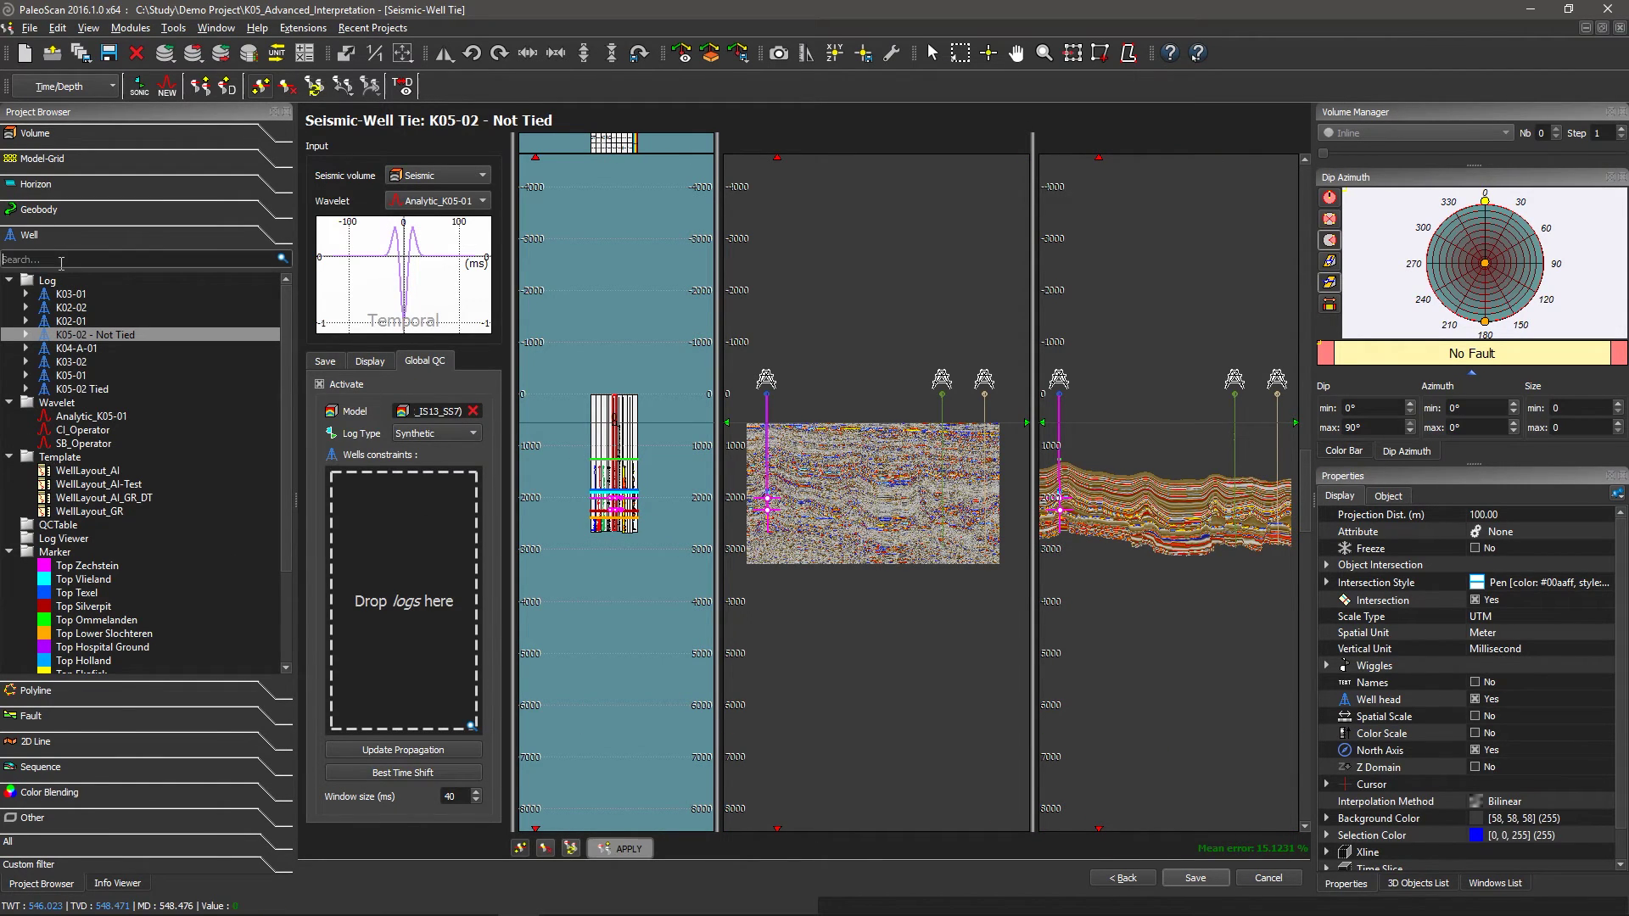
type("synt")
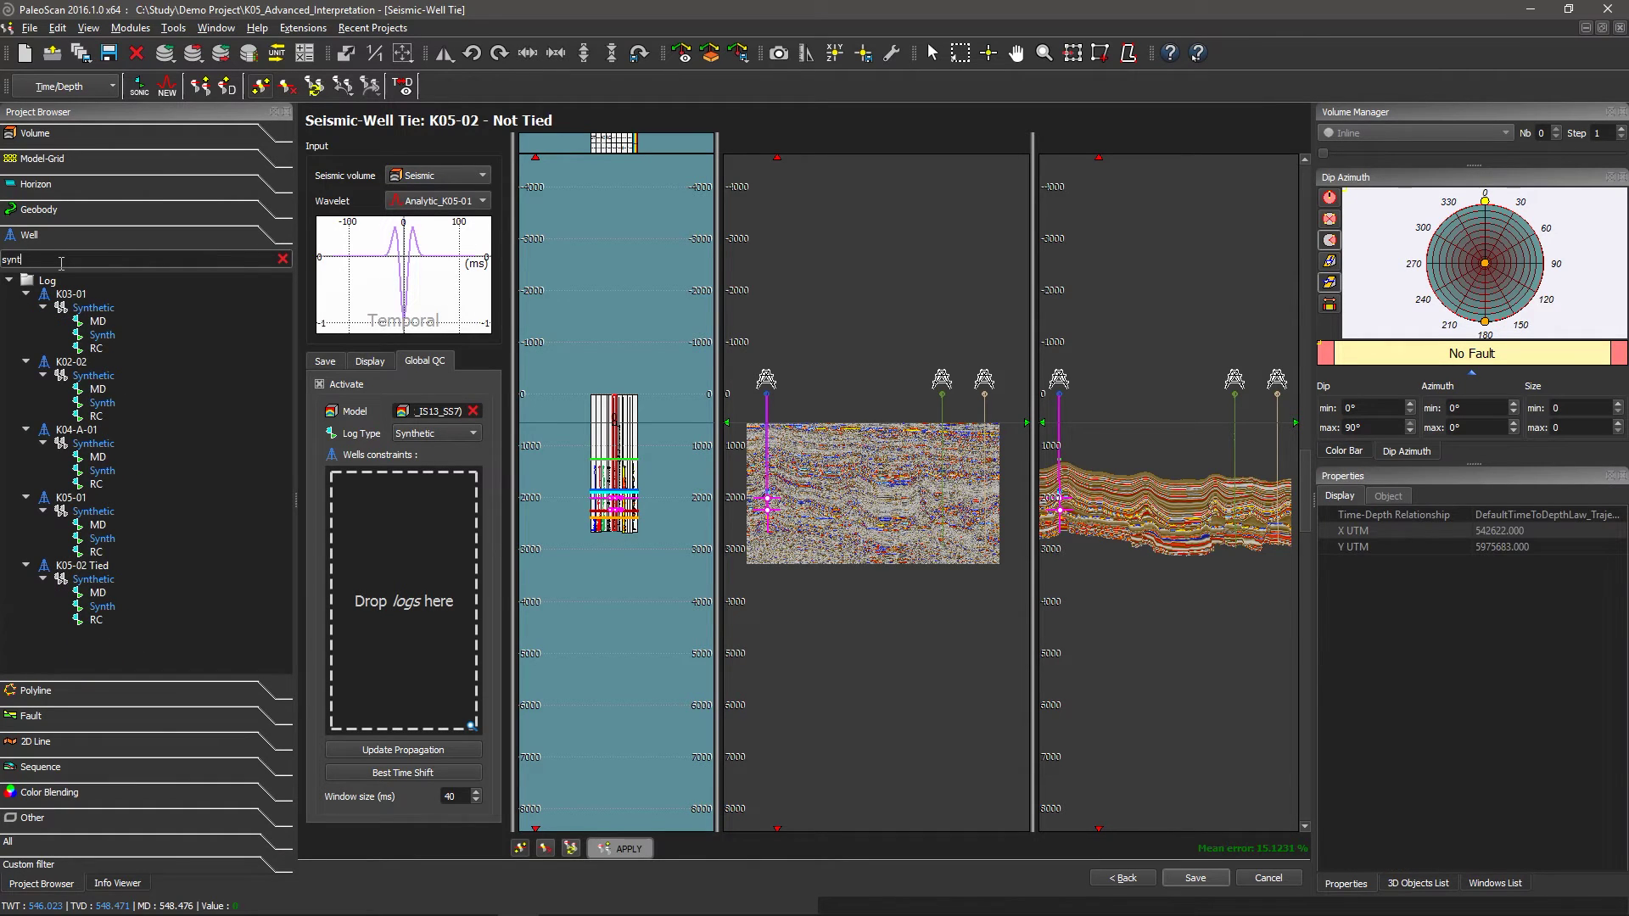
left_click(102, 335)
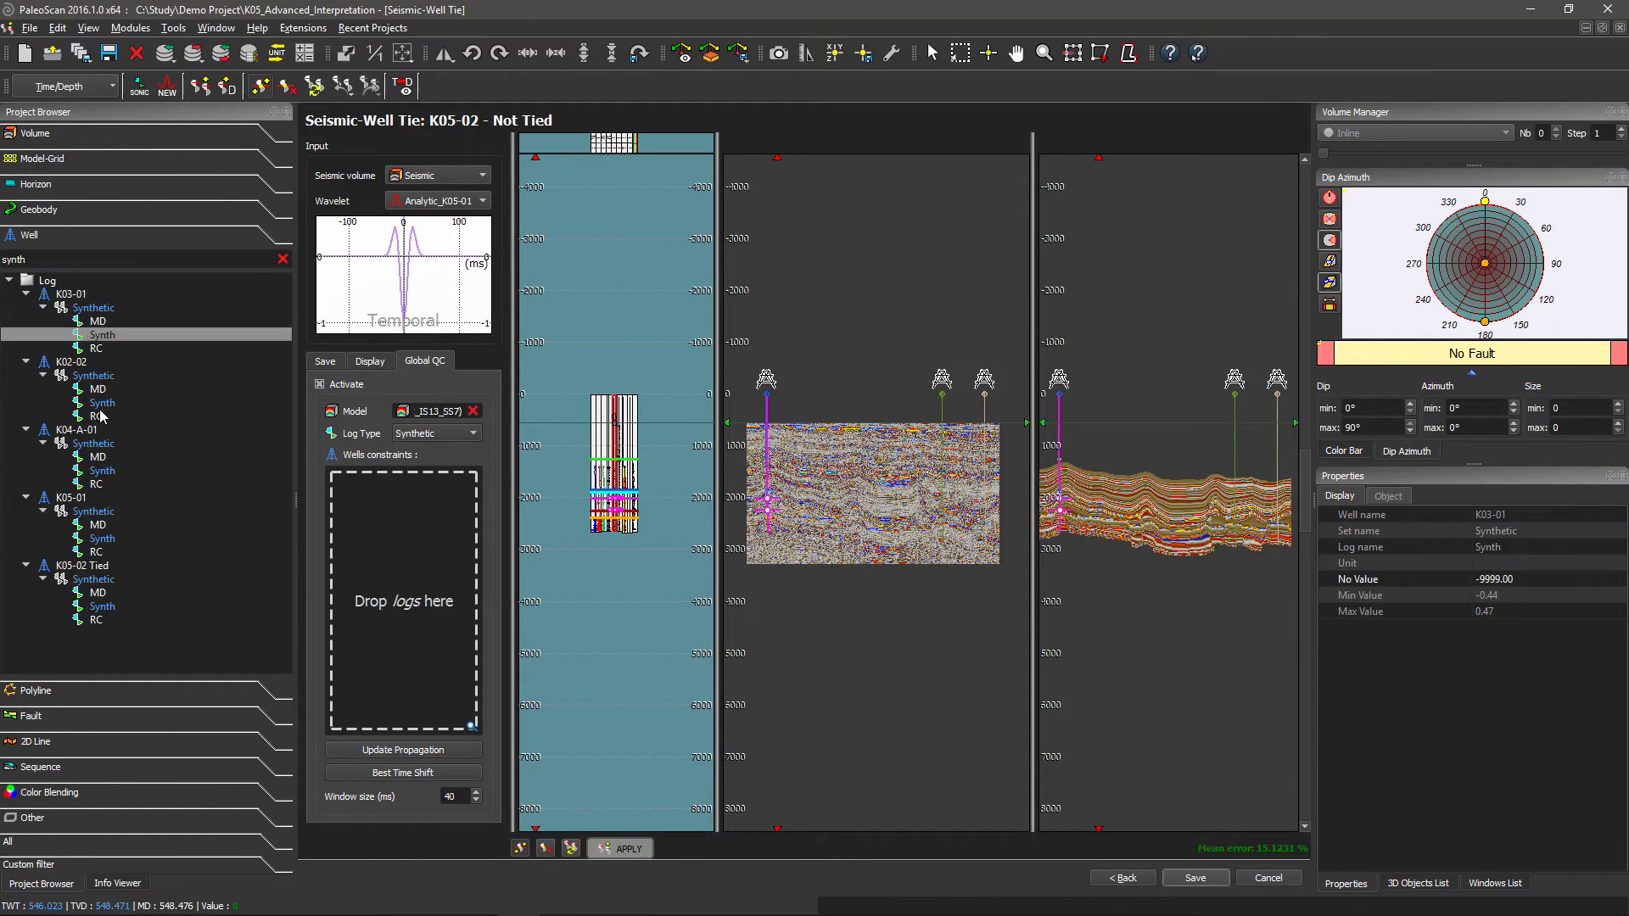
left_click(103, 403, "ctrl")
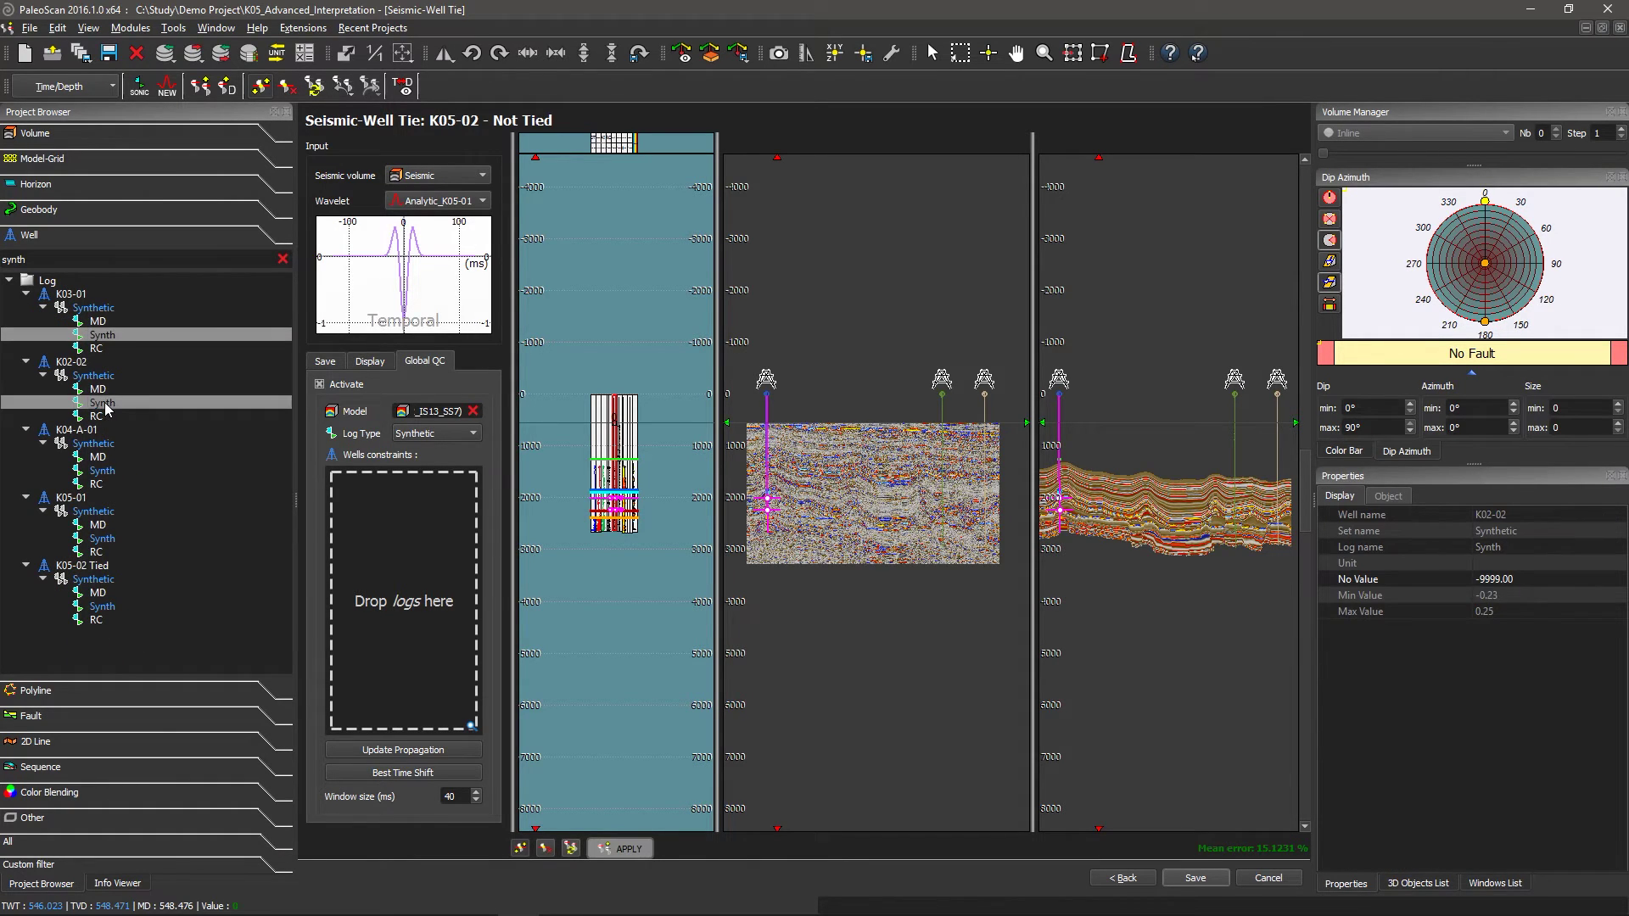
left_click(109, 472, "ctrl")
left_click(107, 544, "ctrl")
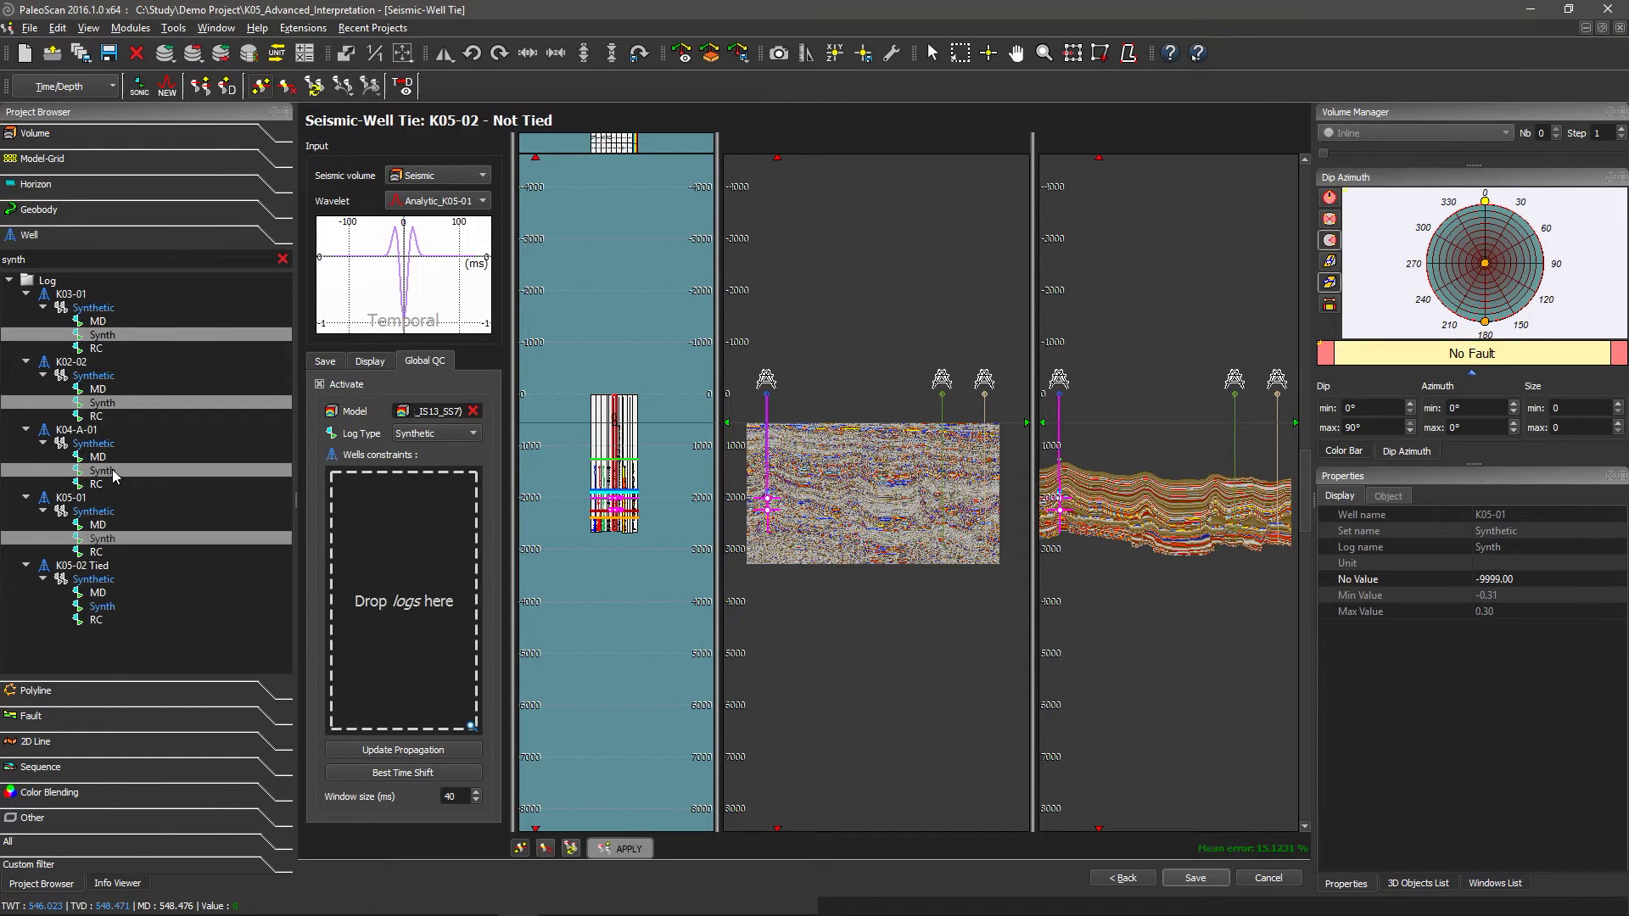
left_click_drag(112, 470, 378, 603)
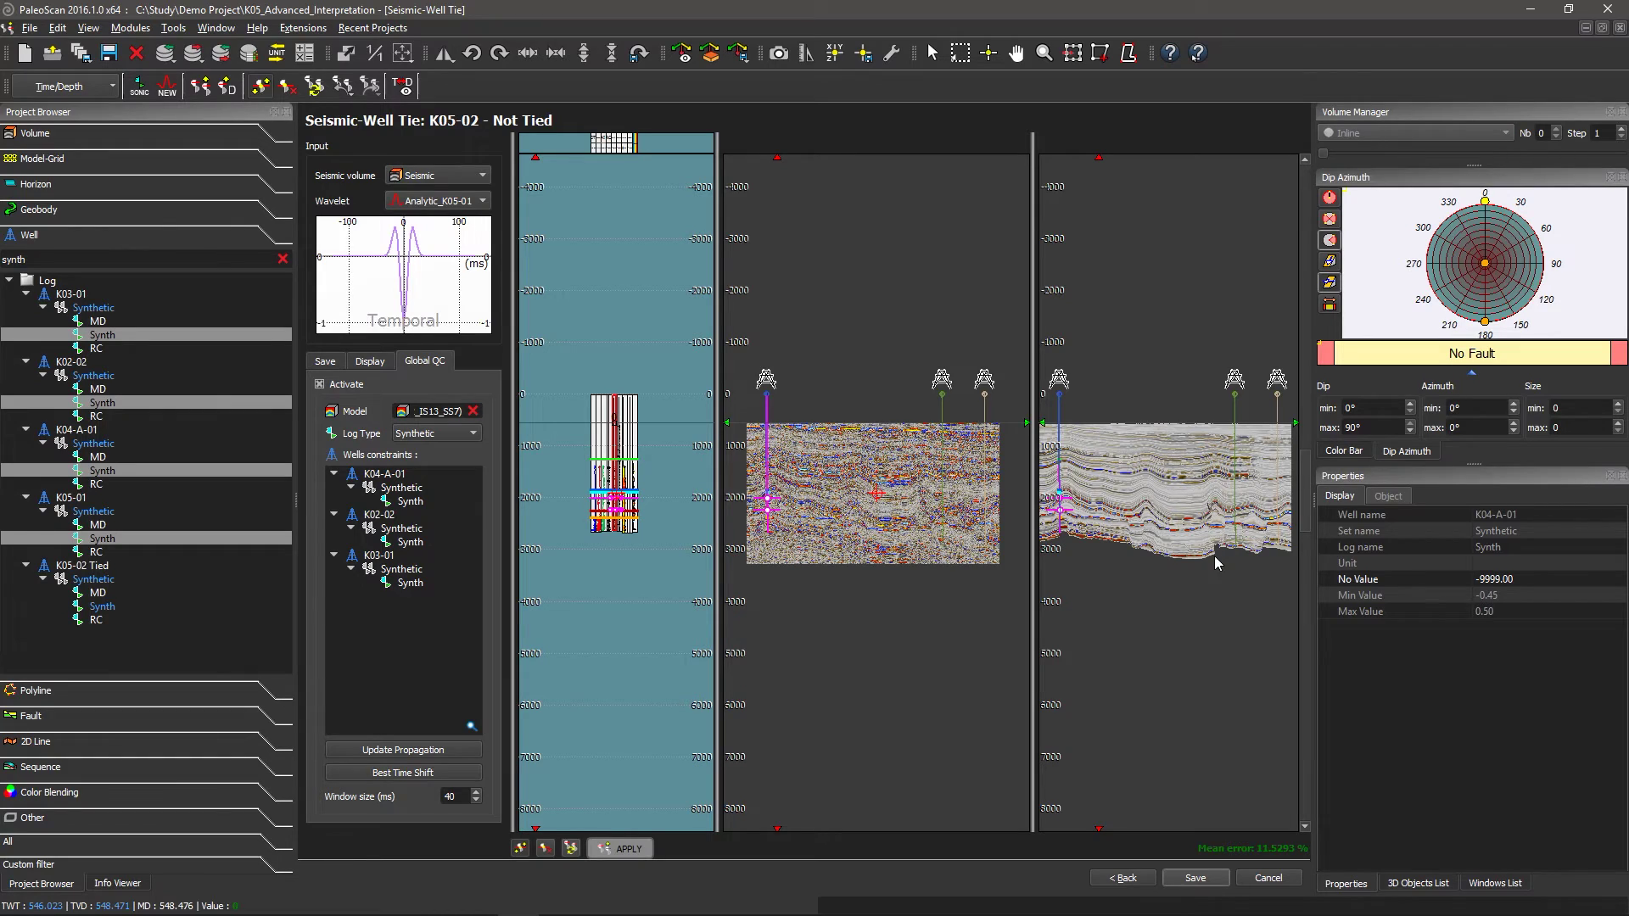
double_click(861, 570)
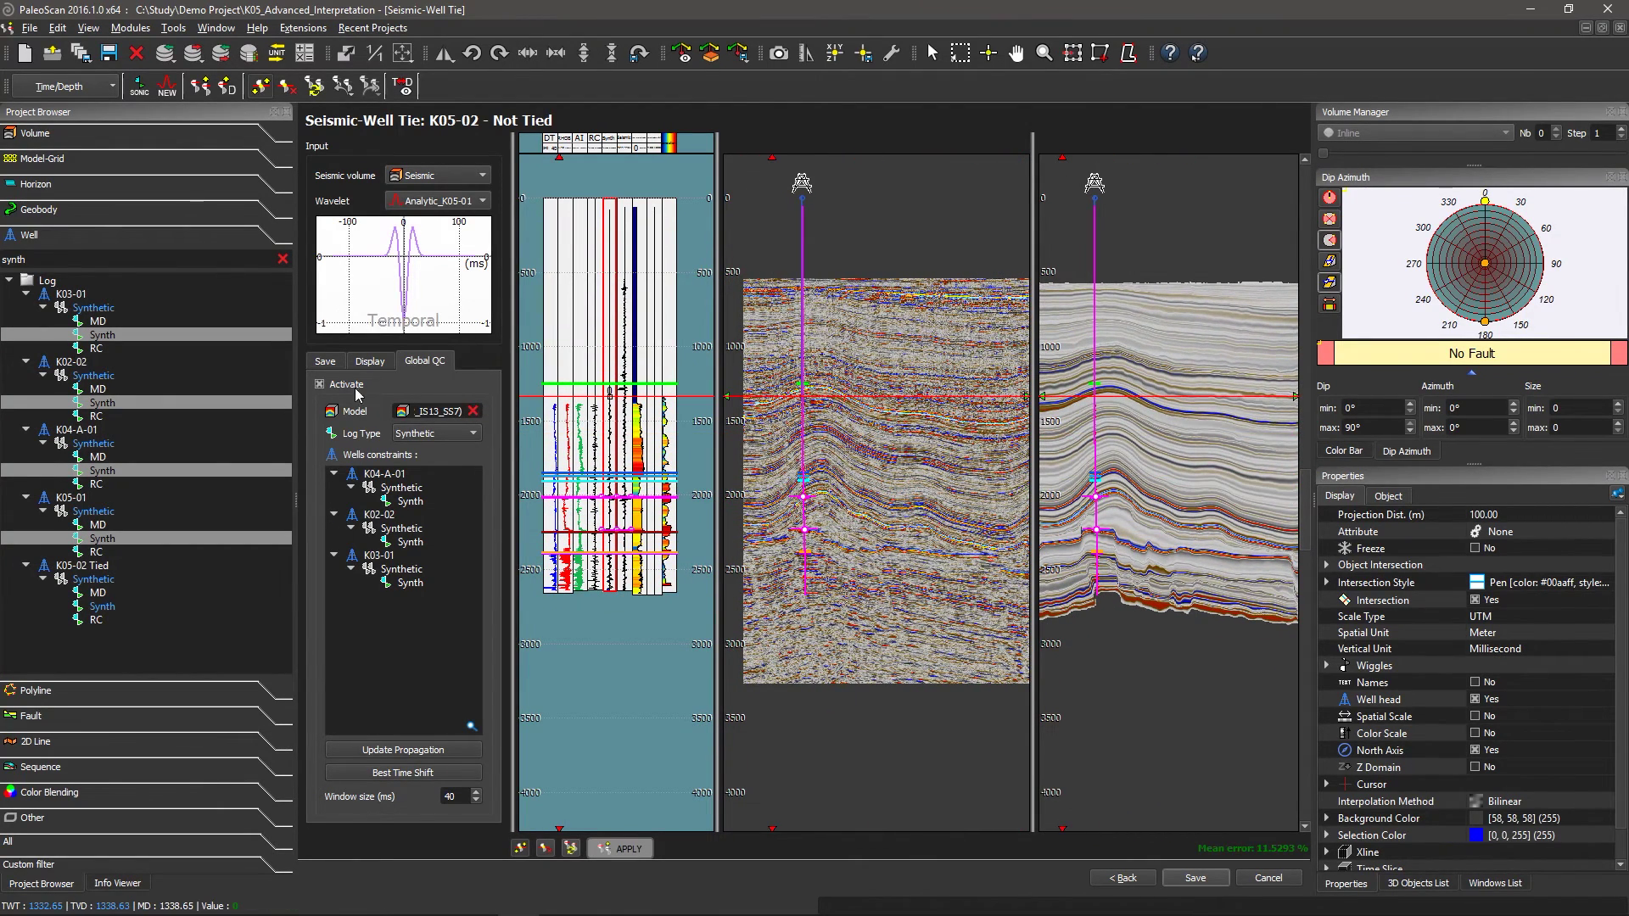
Delete all entries from the Global QC well constraints
left_click(371, 362)
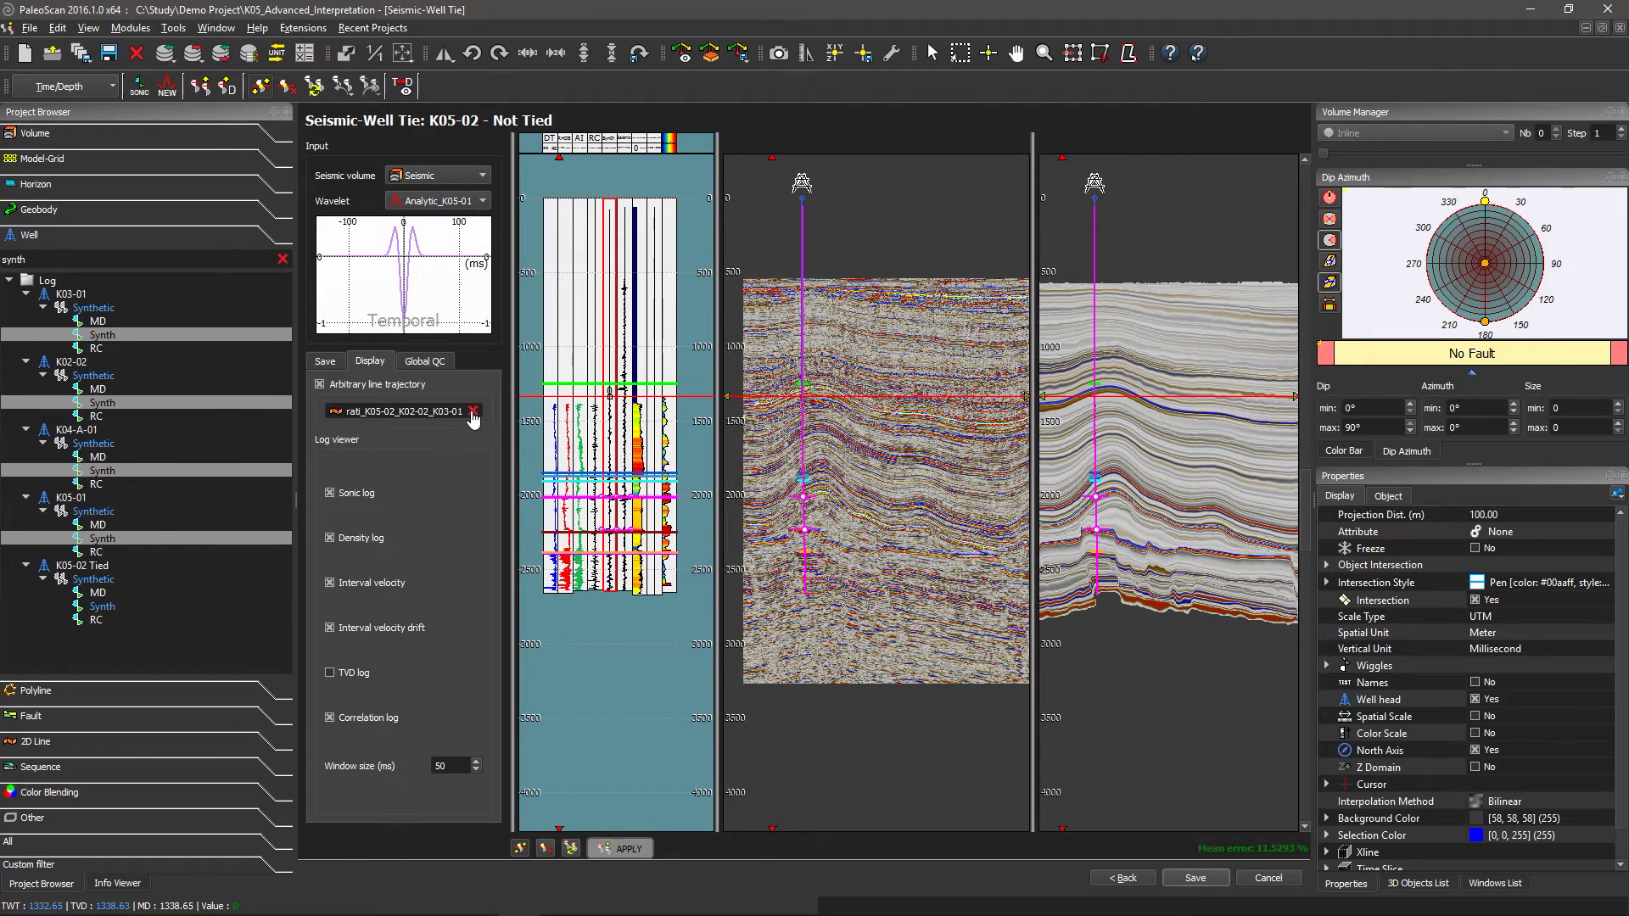
left_click(427, 365)
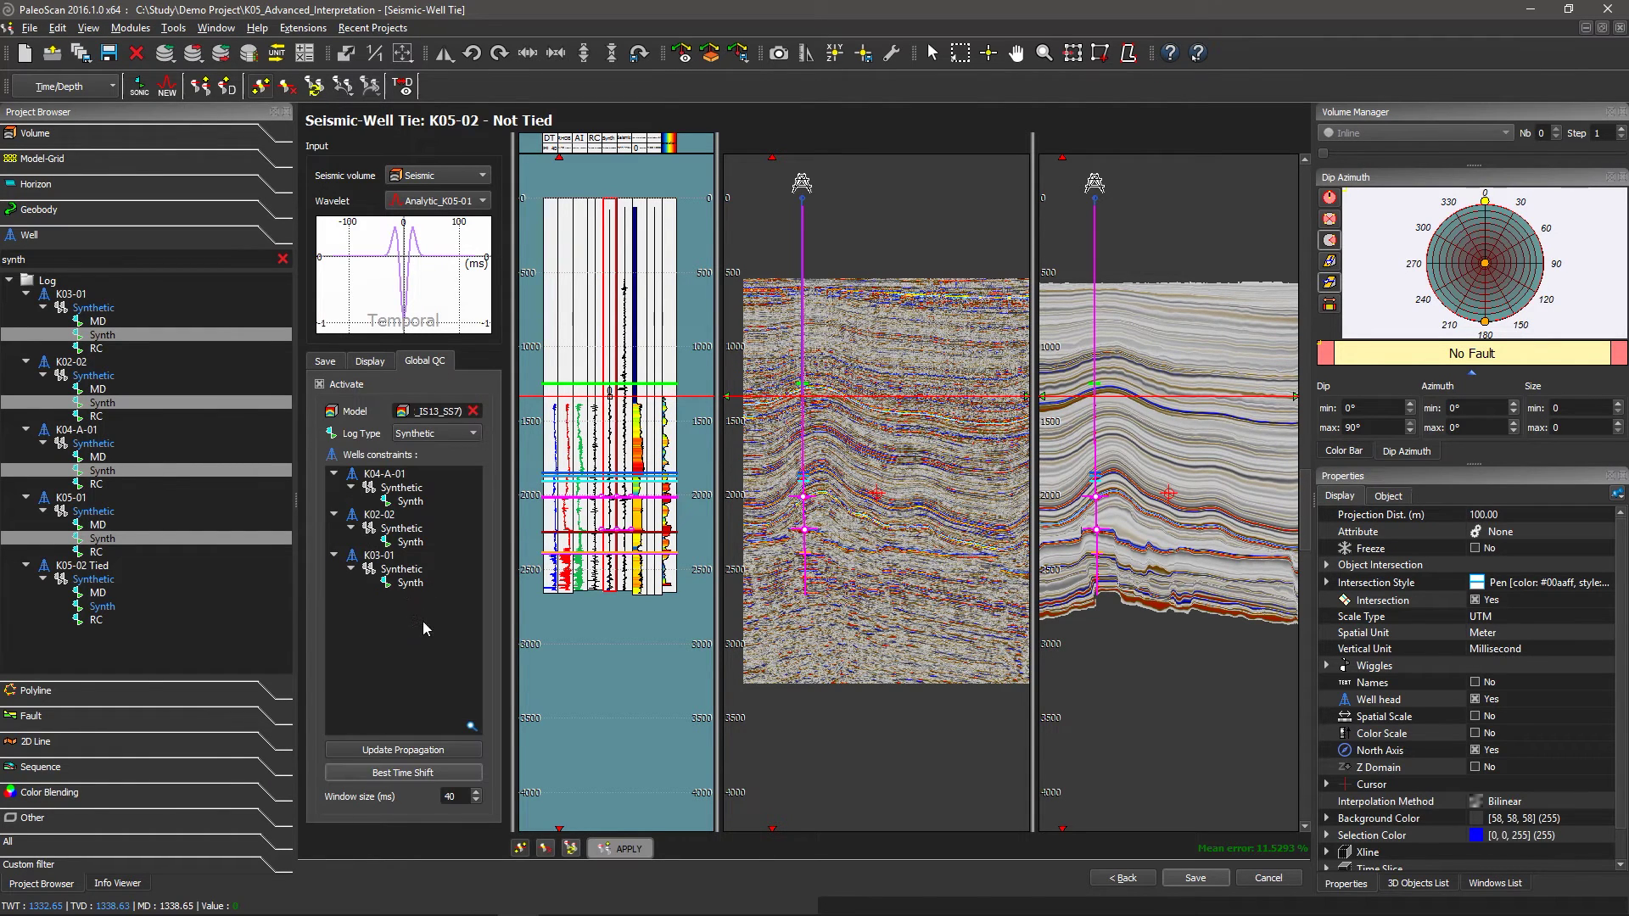
left_click_drag(427, 628, 394, 482)
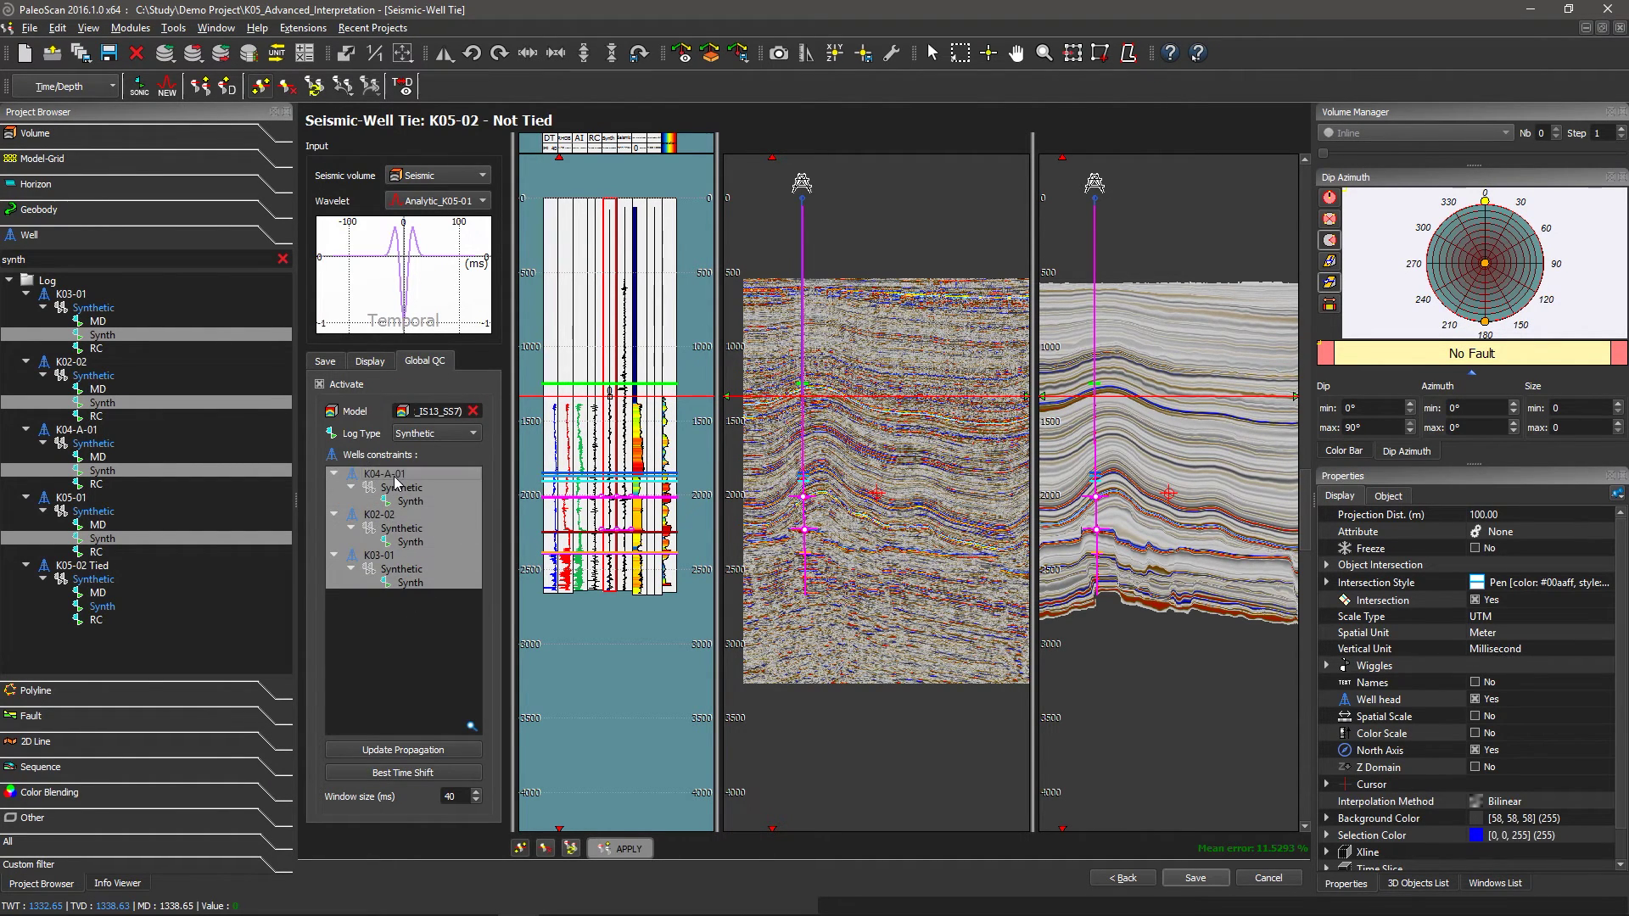
key("Delete")
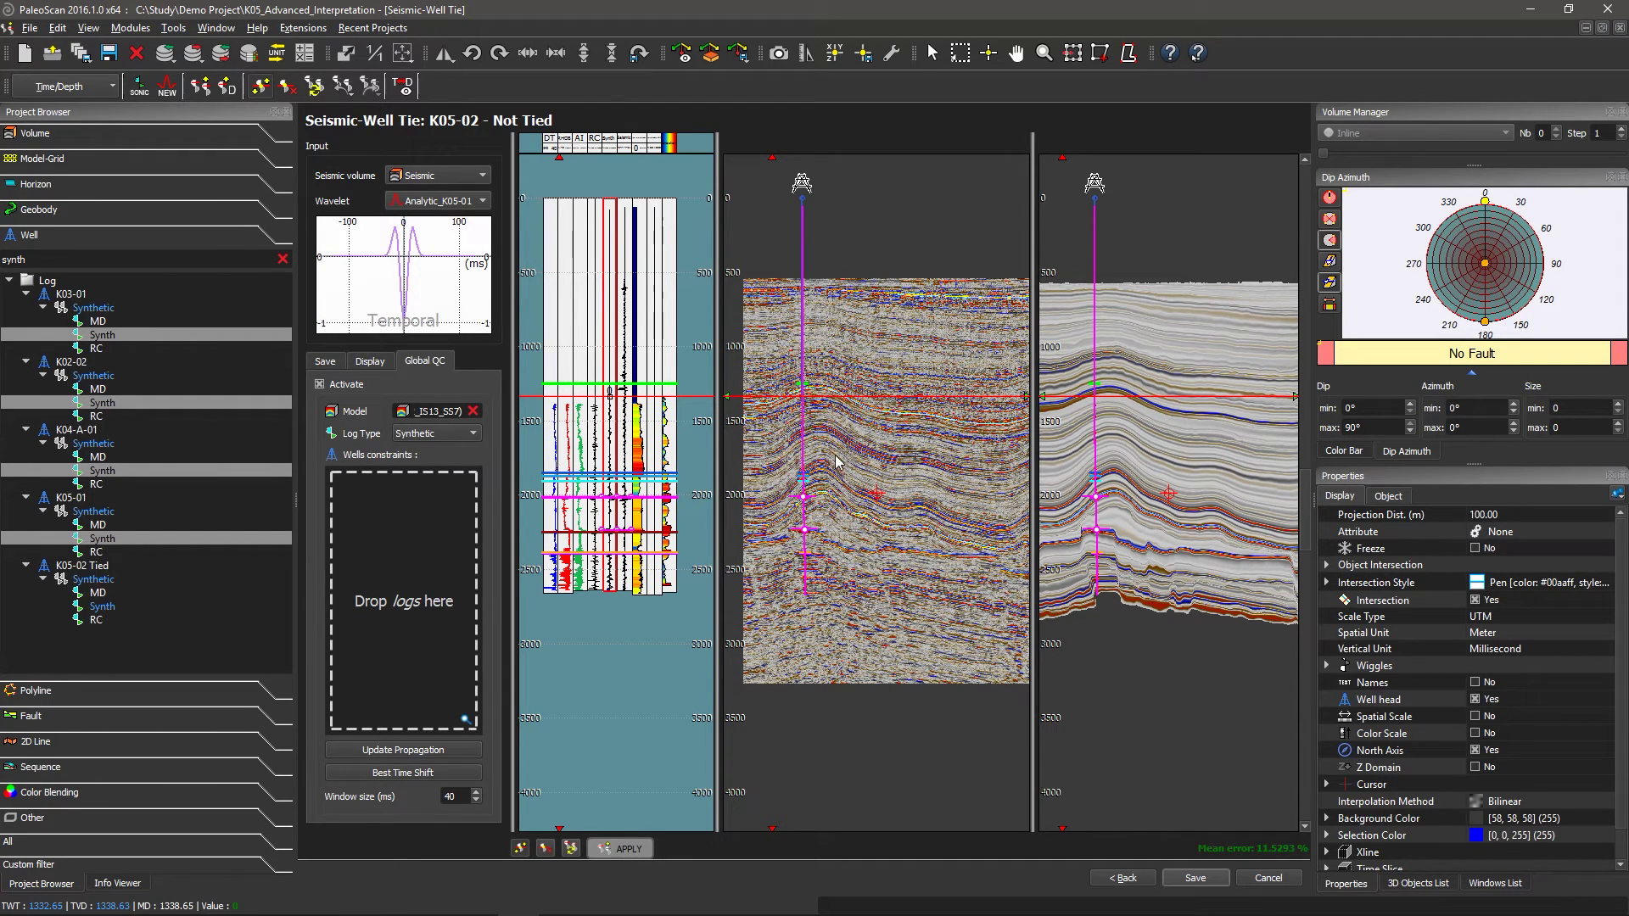
scroll(853, 429, "down", 3)
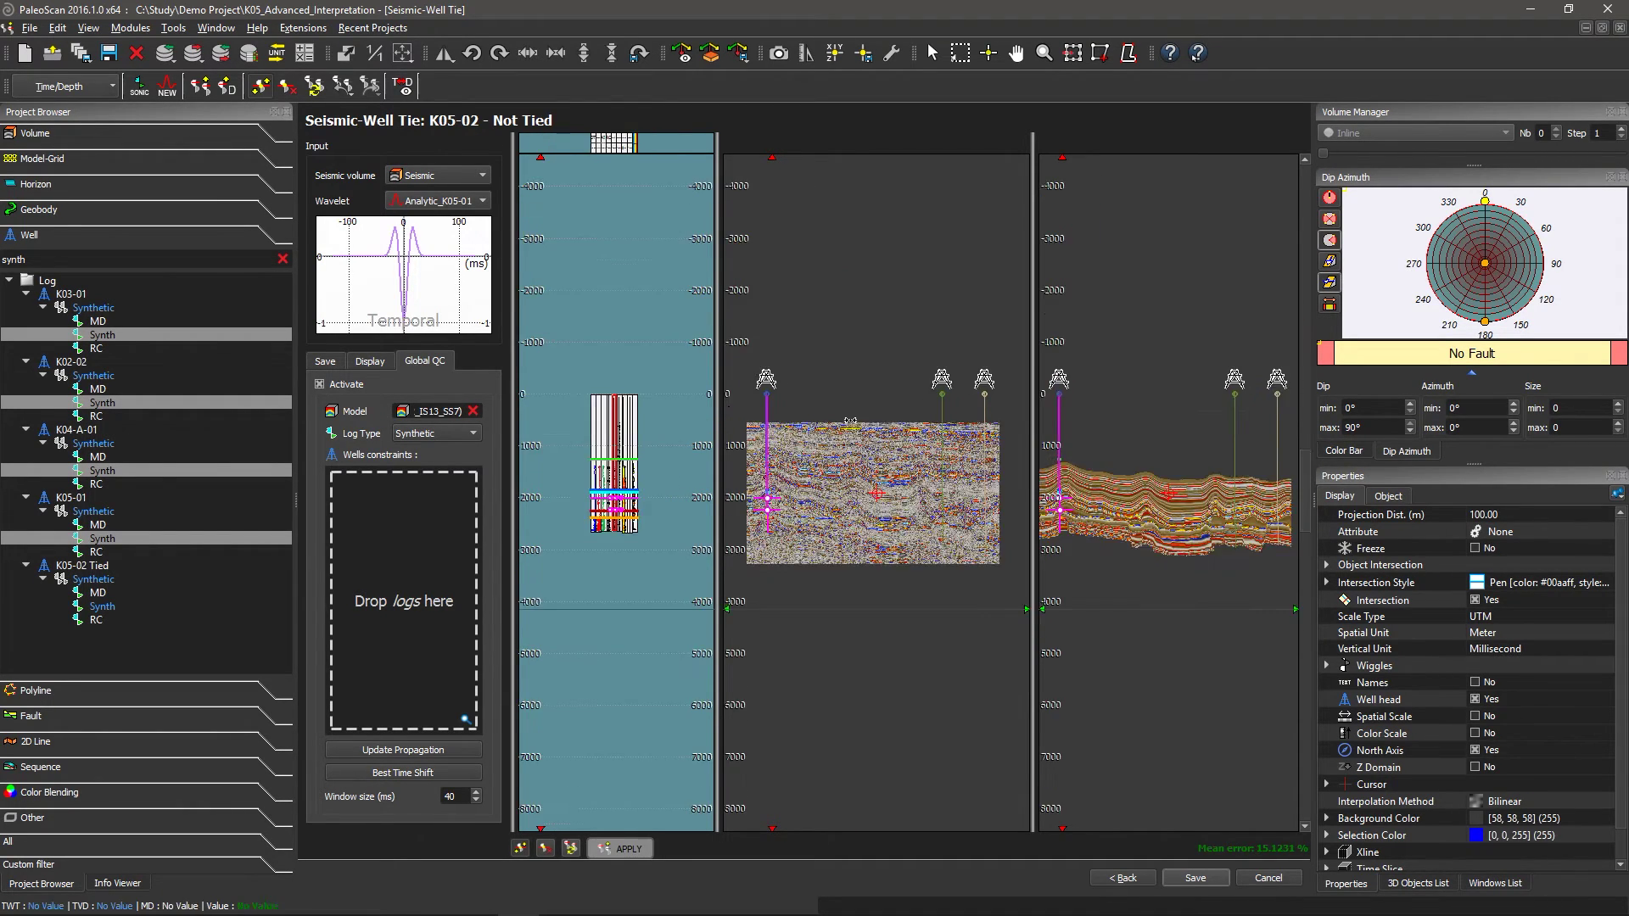
scroll(826, 456, "up", 2)
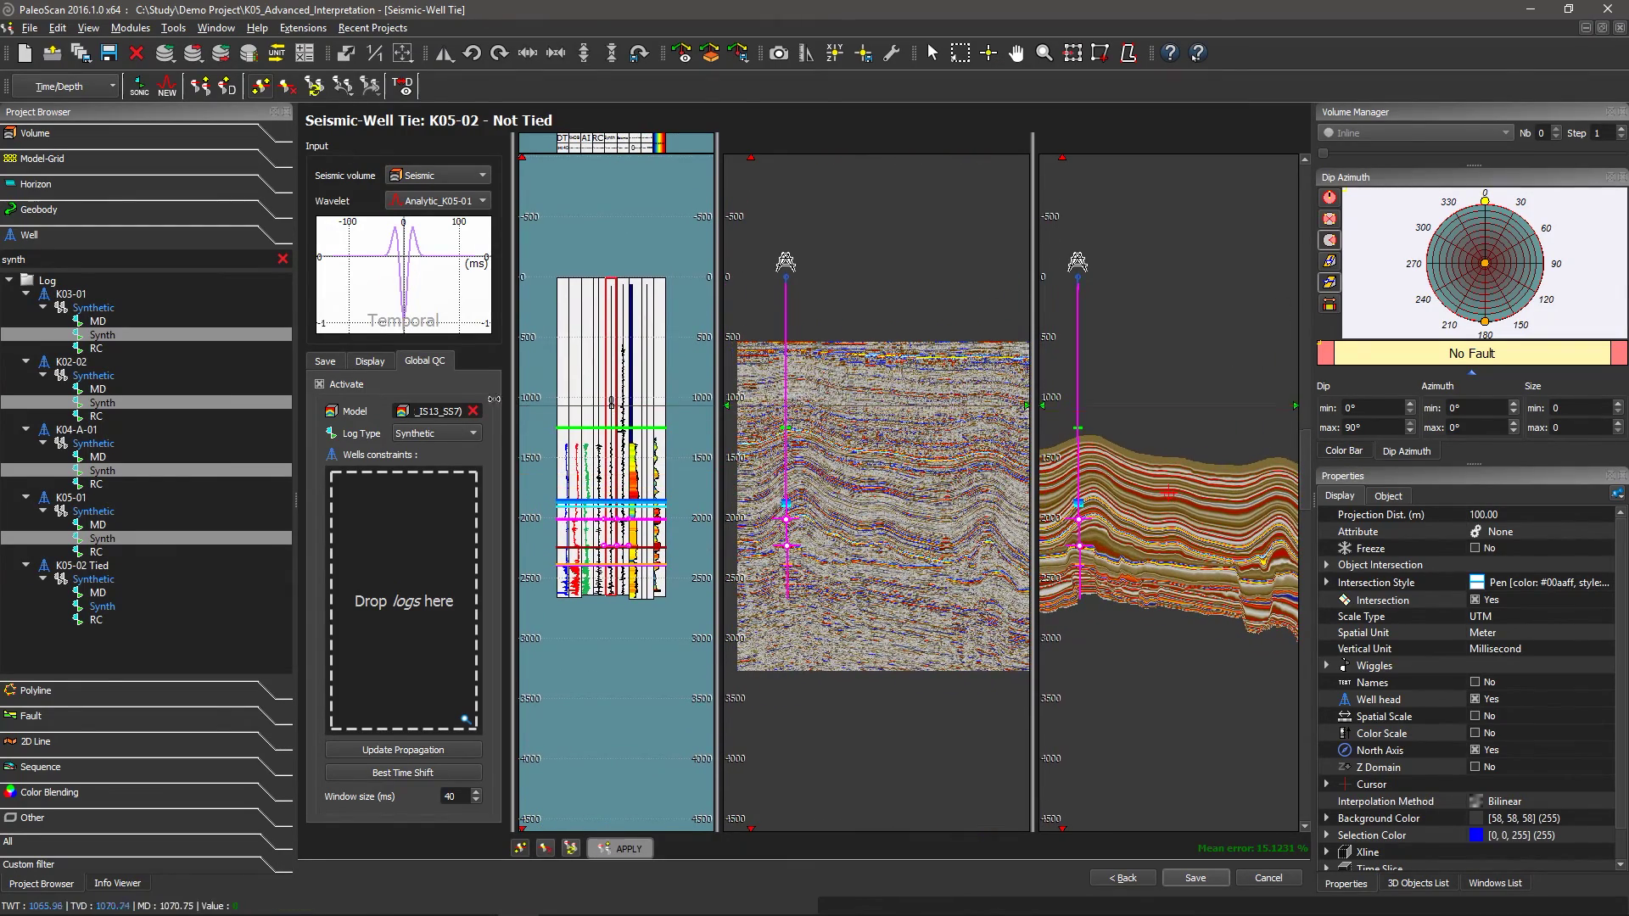
Untick the arbitrary line trajectory in the display options
left_click(370, 360)
left_click(319, 385)
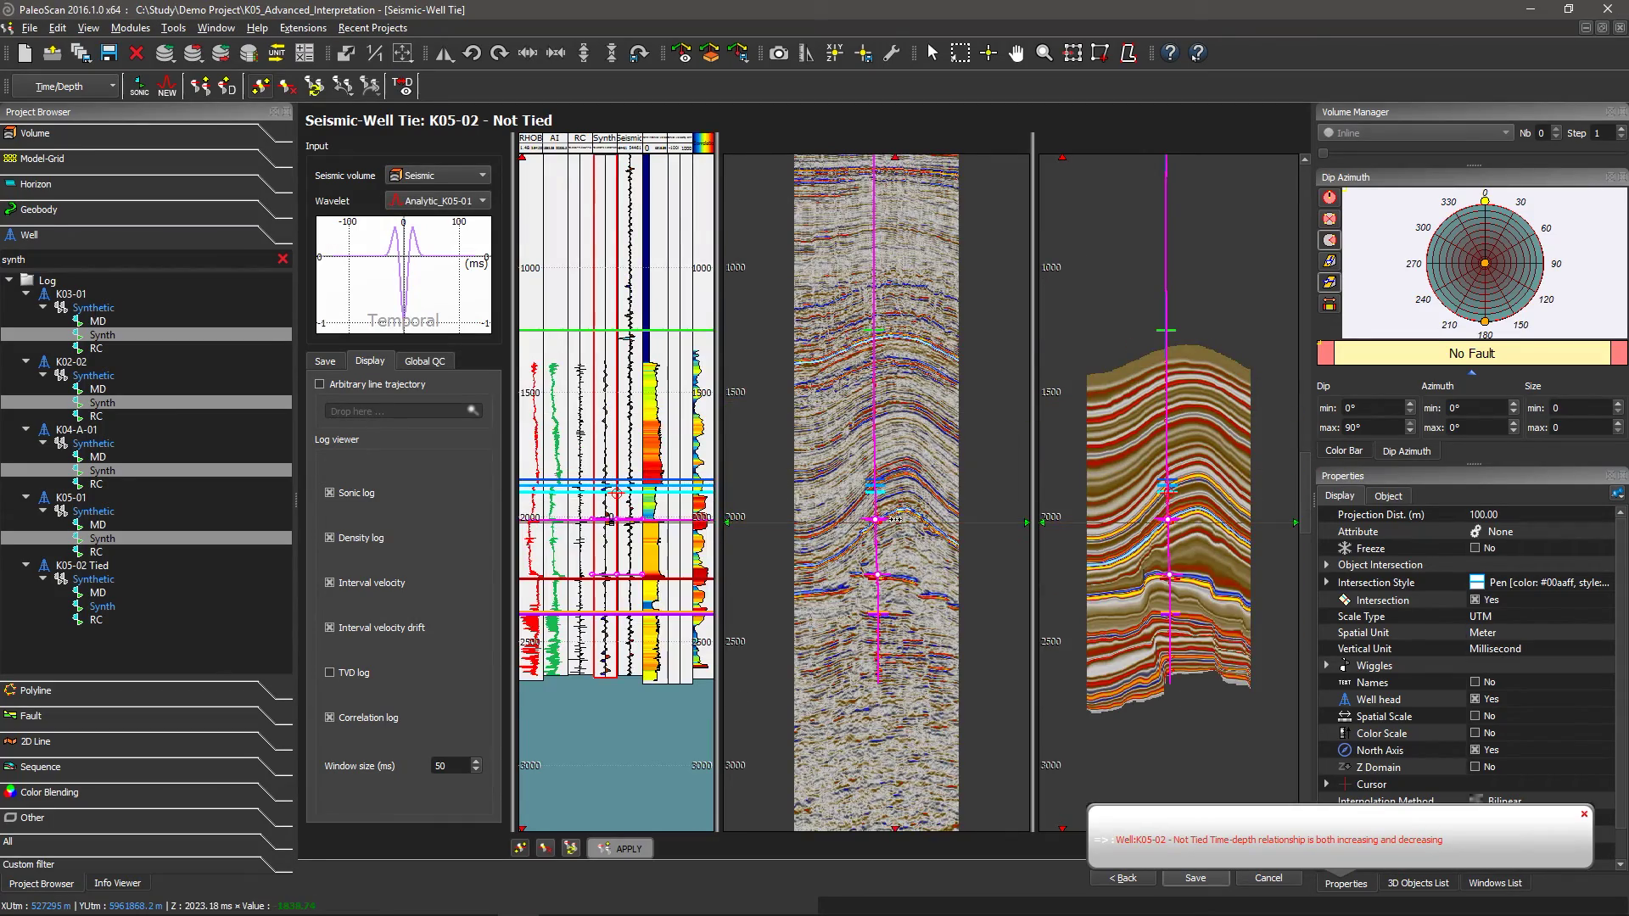
scroll(895, 520, "up", 3)
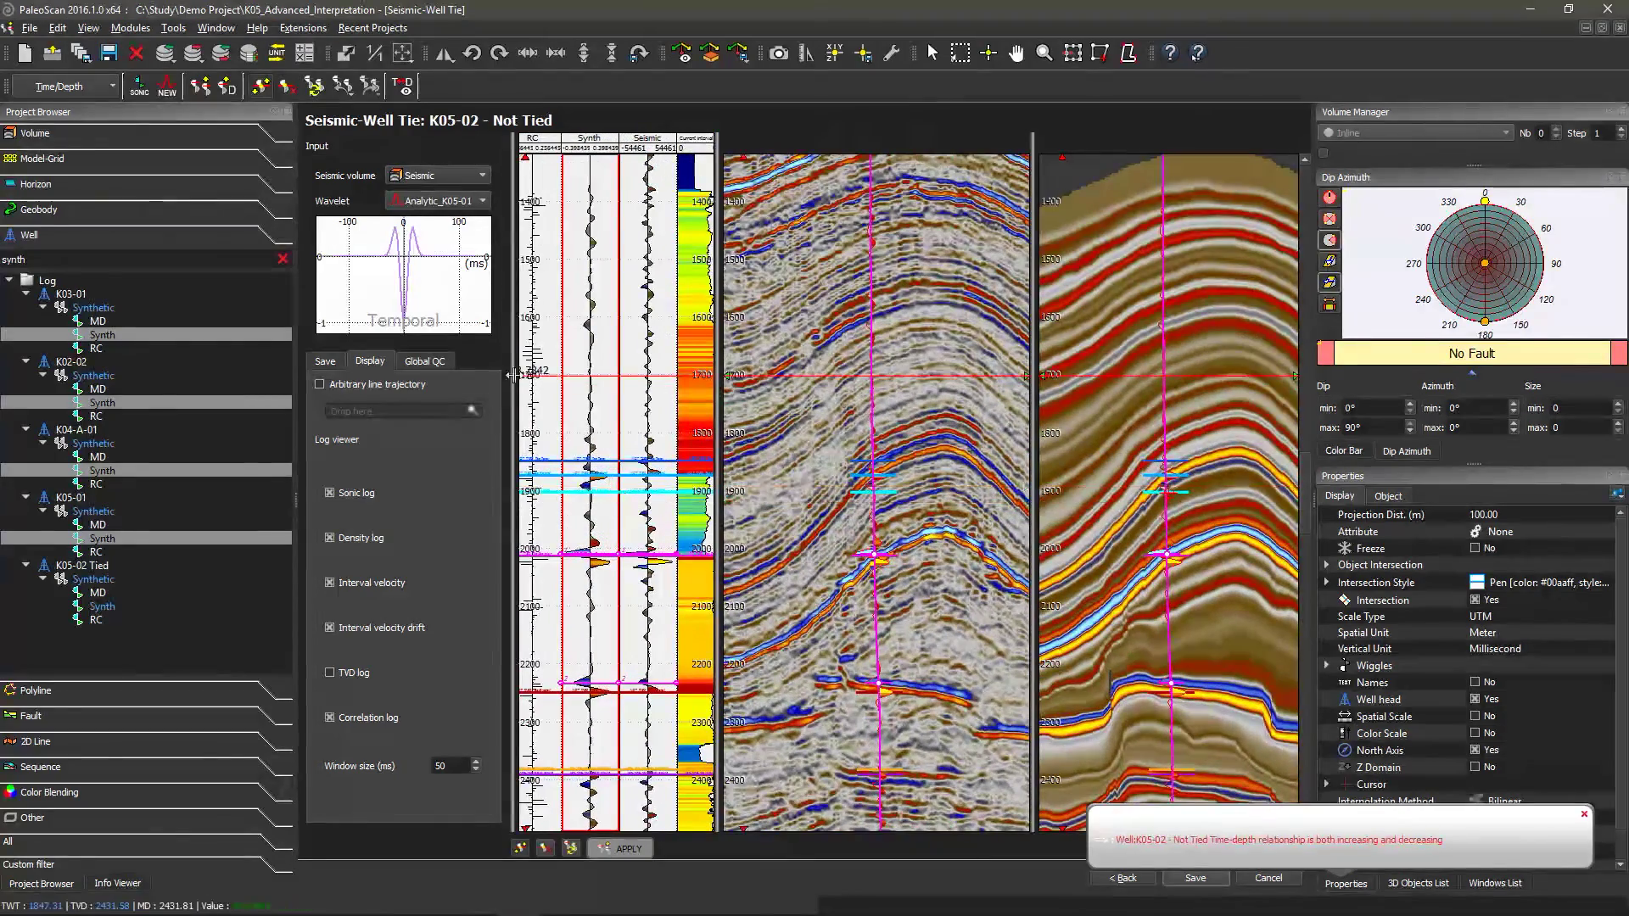
left_click(421, 362)
Switch the Global QC log type through AI, Interval Velocity, Sonic and Density, ending on Synthetic
left_click(444, 431)
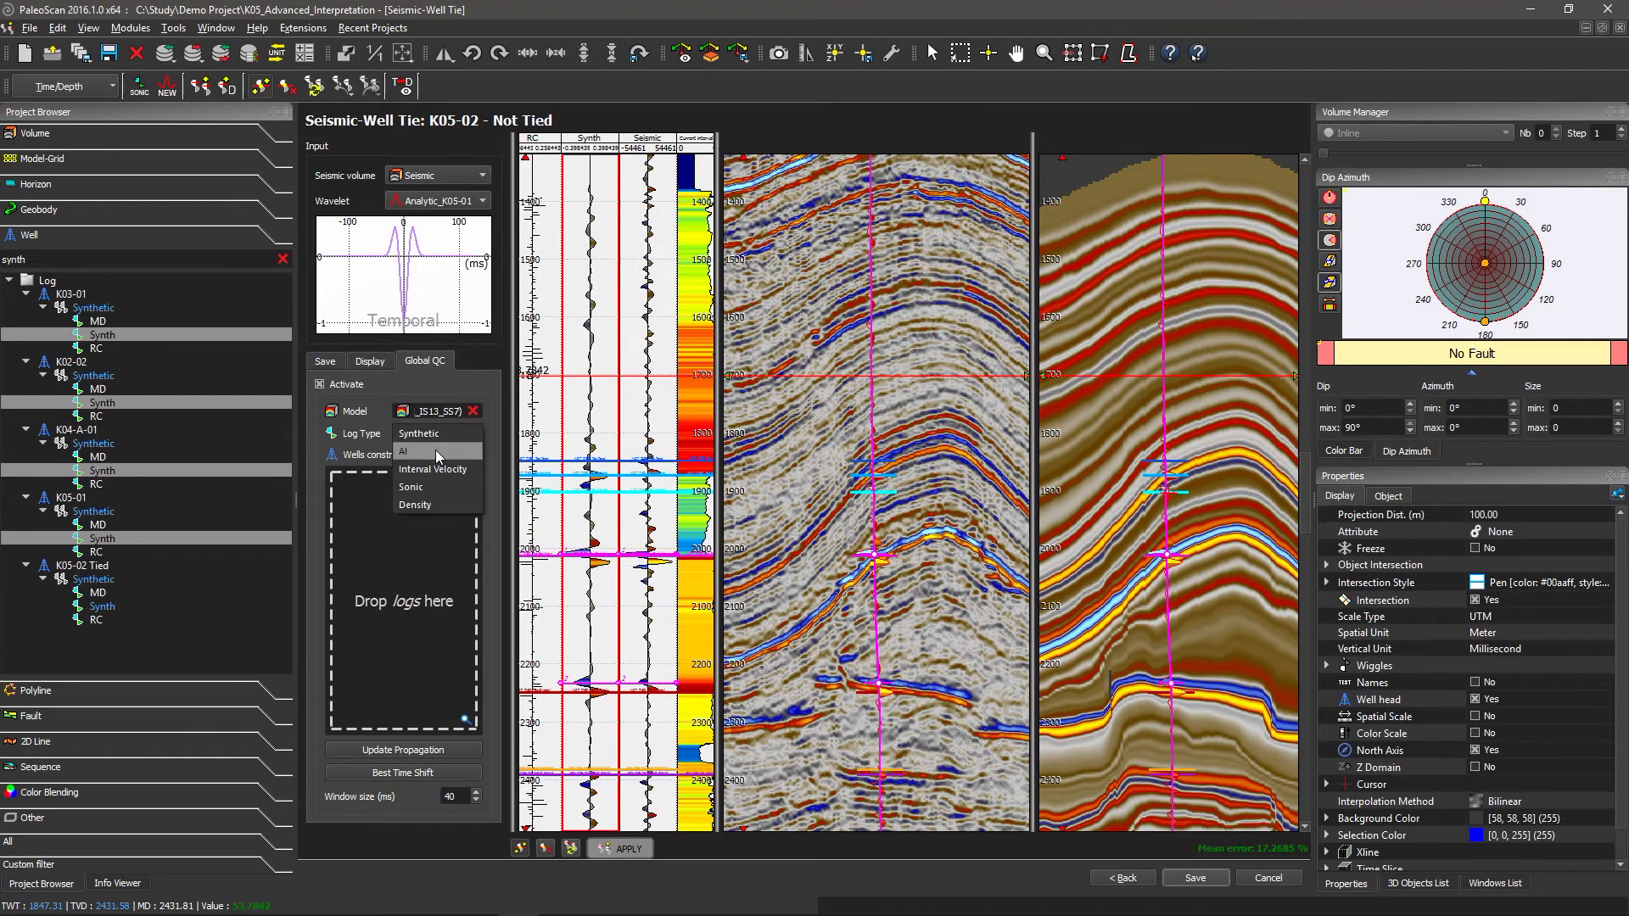
left_click(435, 450)
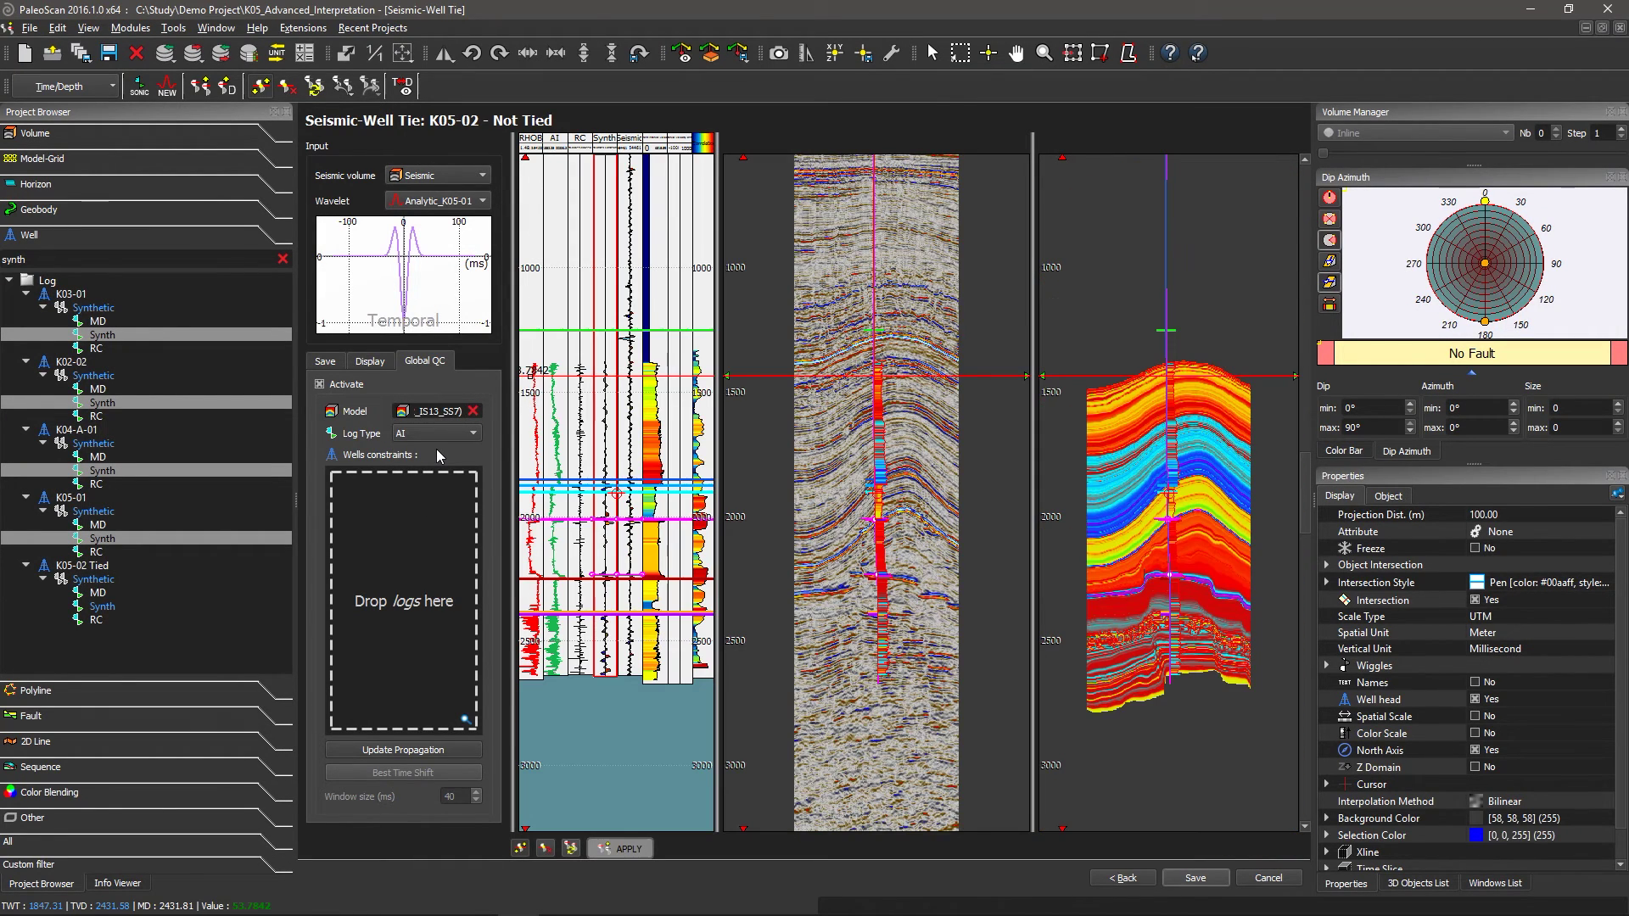
left_click(449, 426)
left_click(443, 451)
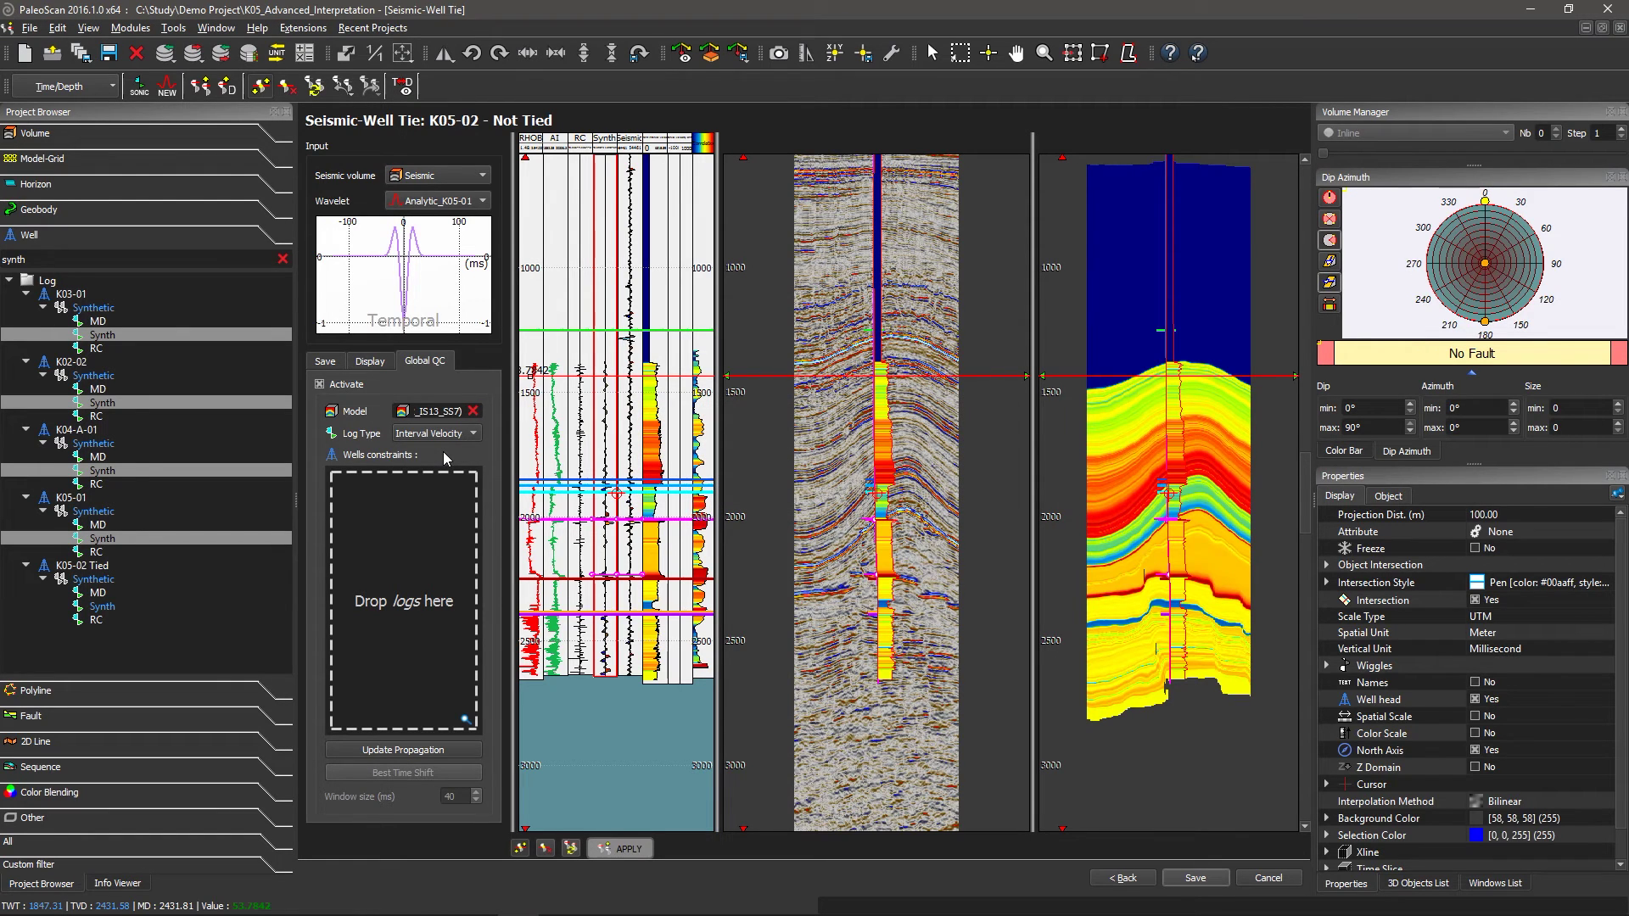
left_click(447, 433)
left_click(443, 451)
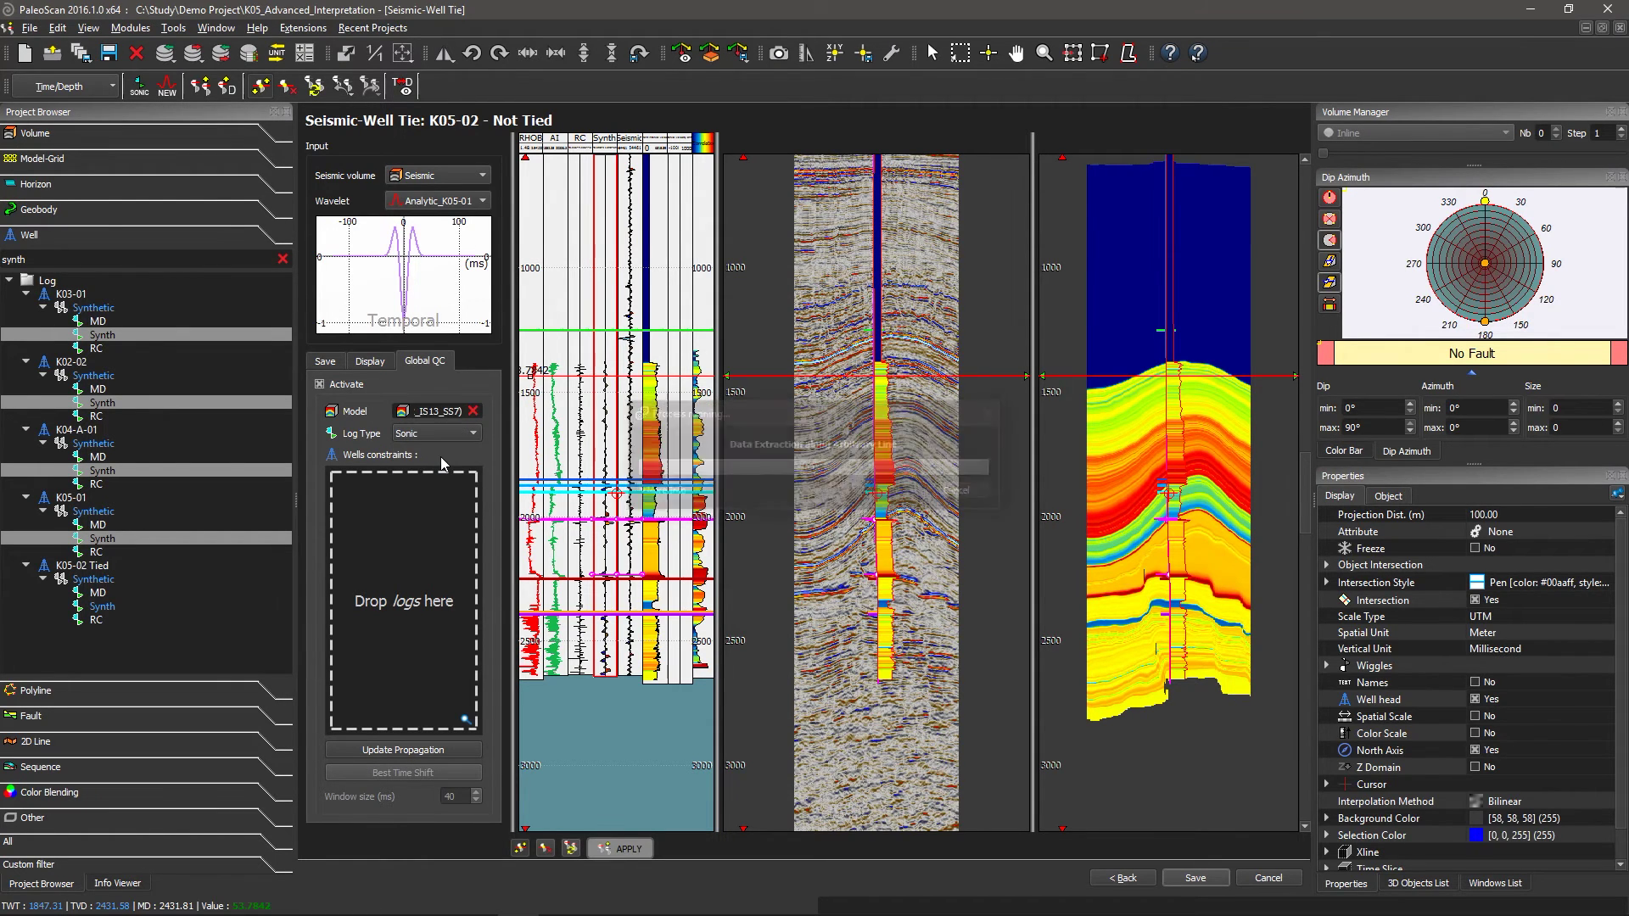
left_click(450, 431)
left_click(442, 451)
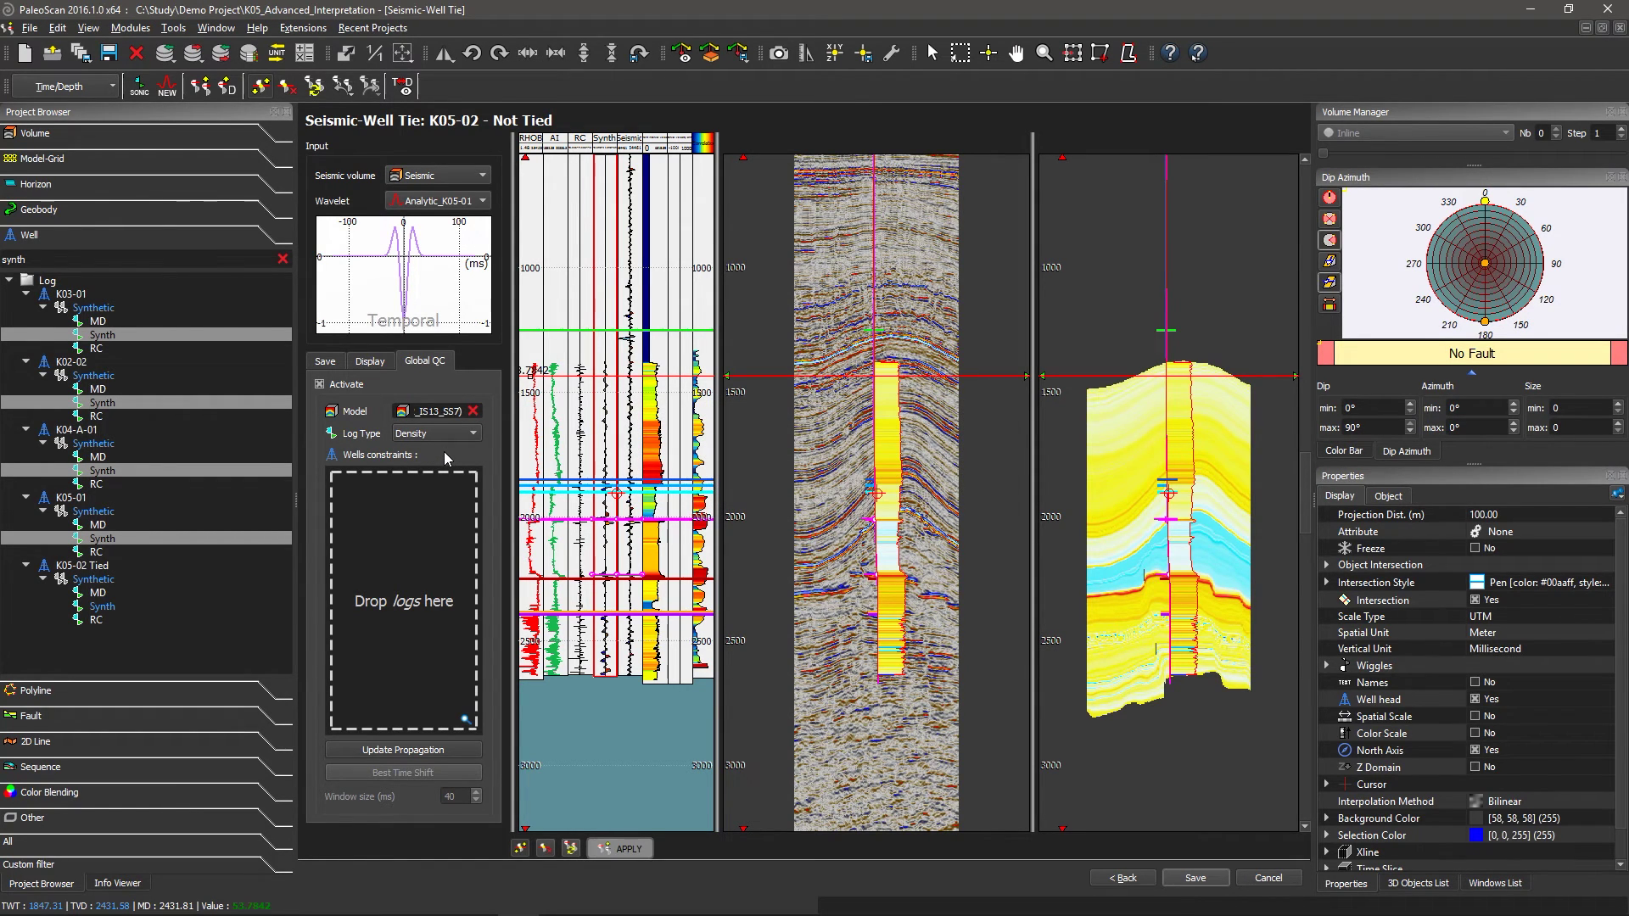
left_click(449, 433)
left_click(451, 355)
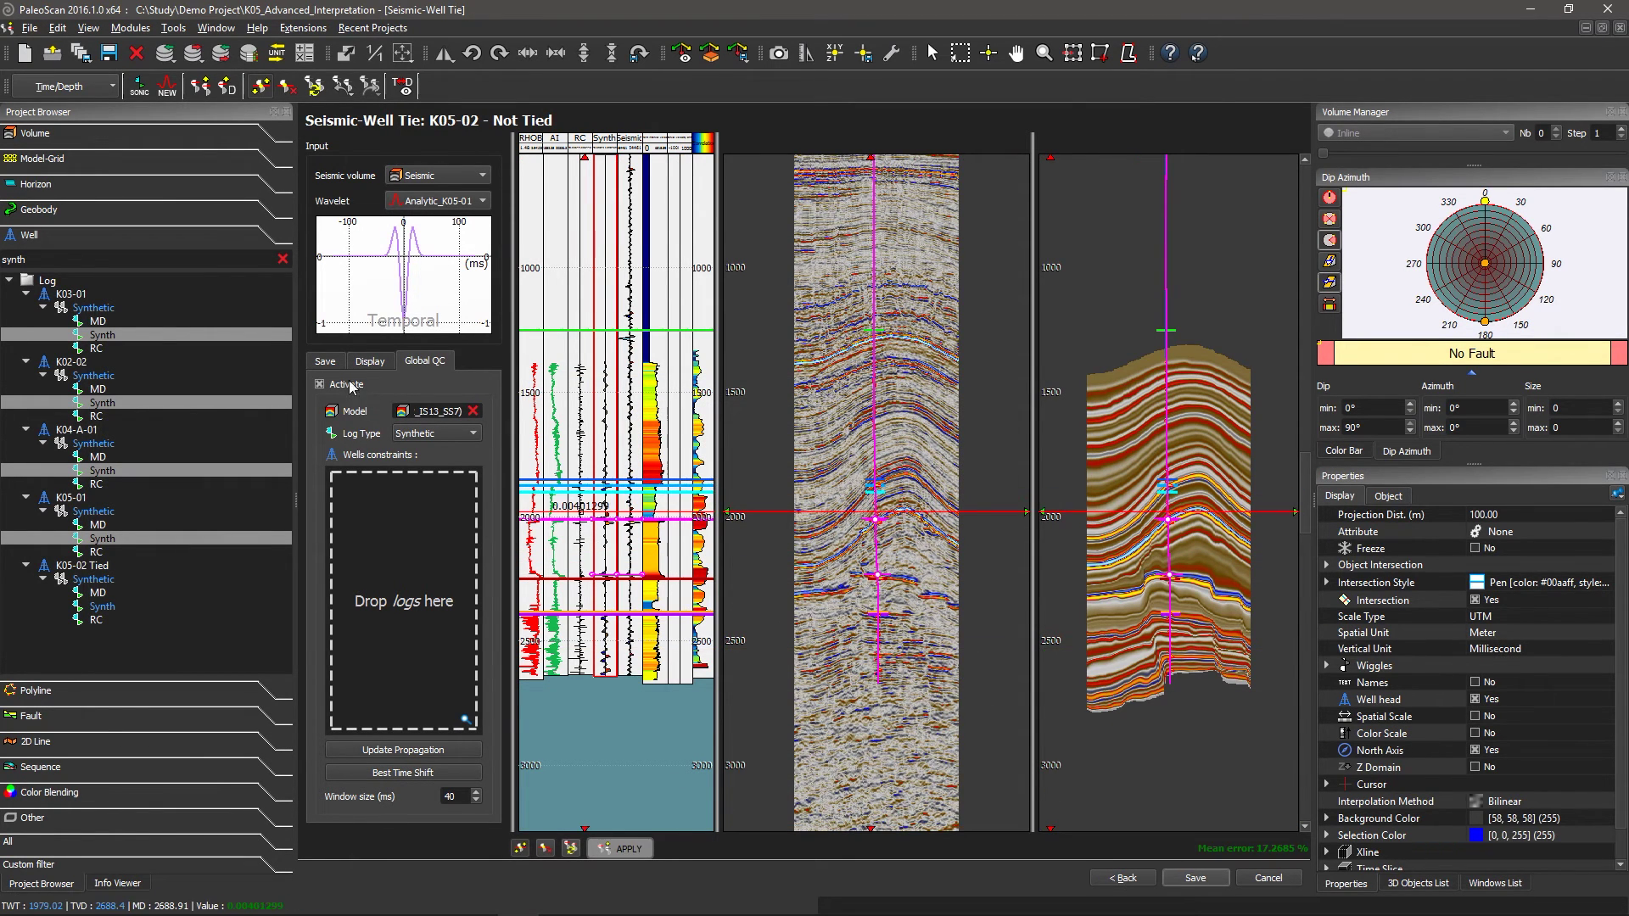
left_click(329, 363)
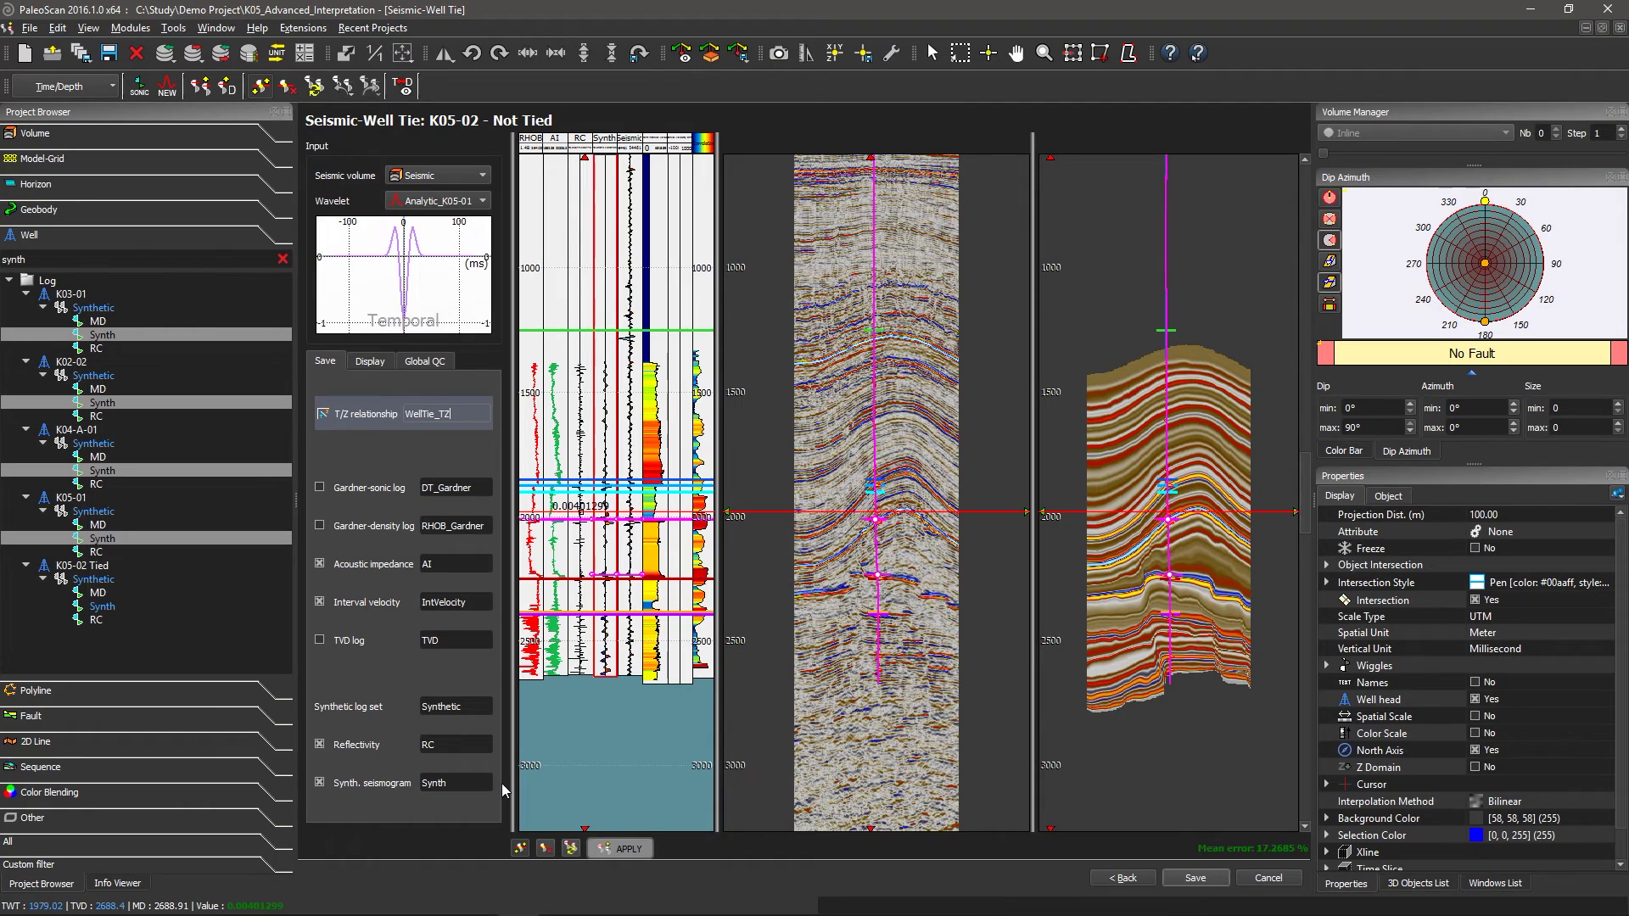
Cancel the Seismic-Well Tie window, discarding the K05-02 tie
left_click(1267, 878)
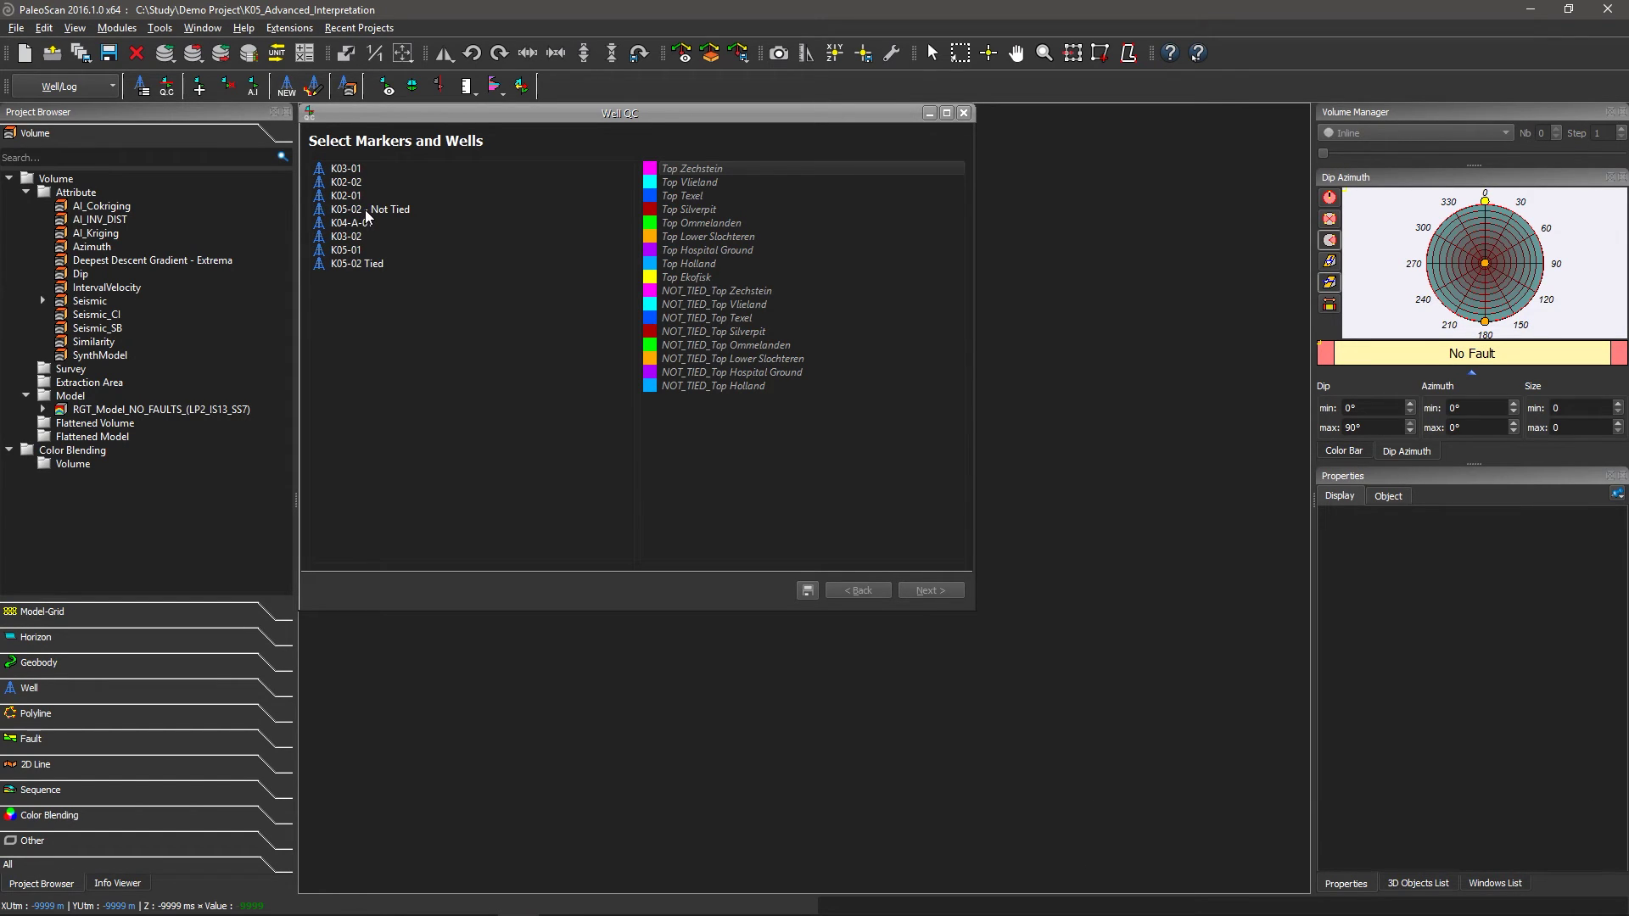
Choose K05-02 Not Tied and Tied with Top and NOT_TIED Silverpit, Zechstein and Holland markers
left_click(366, 210)
left_click(372, 264, "ctrl")
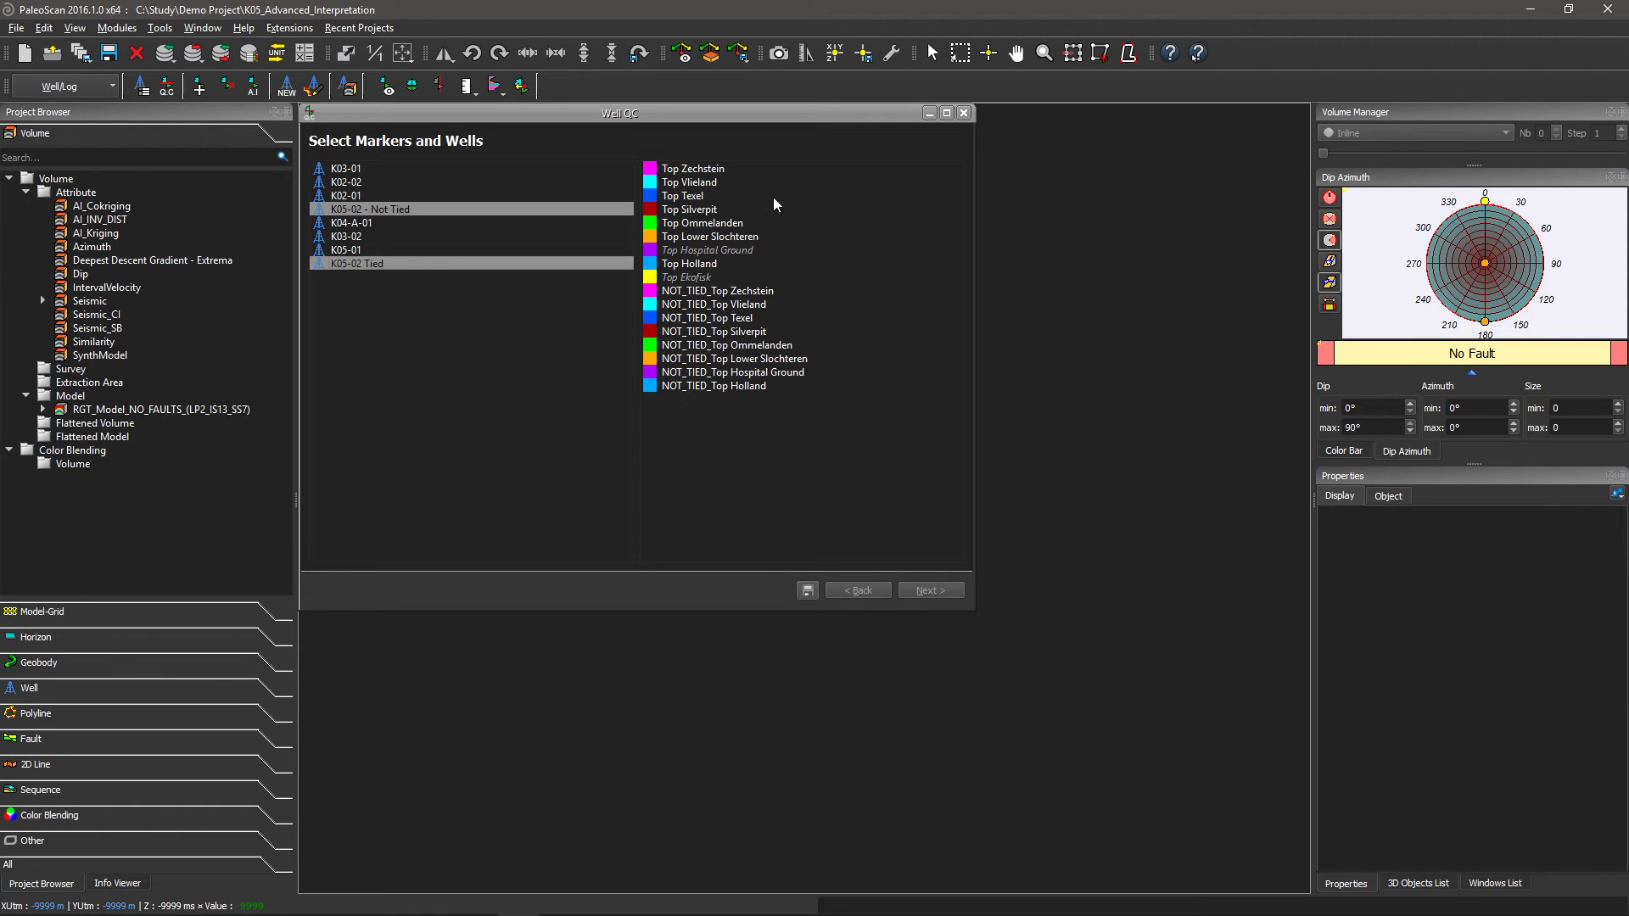
left_click(718, 210)
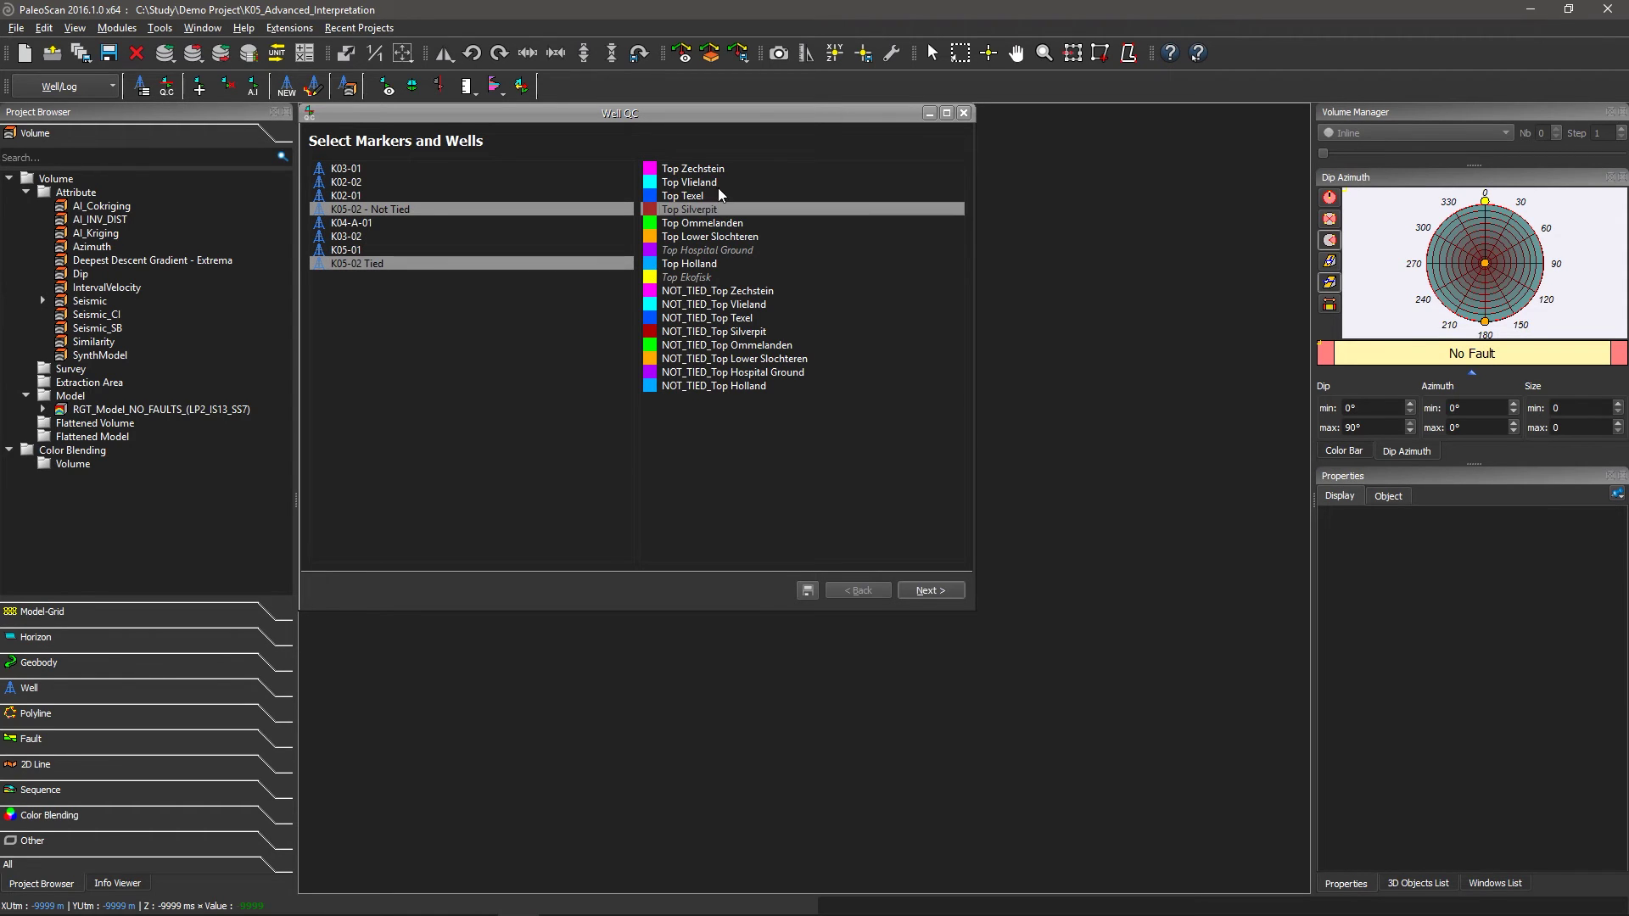
left_click(716, 174, "ctrl")
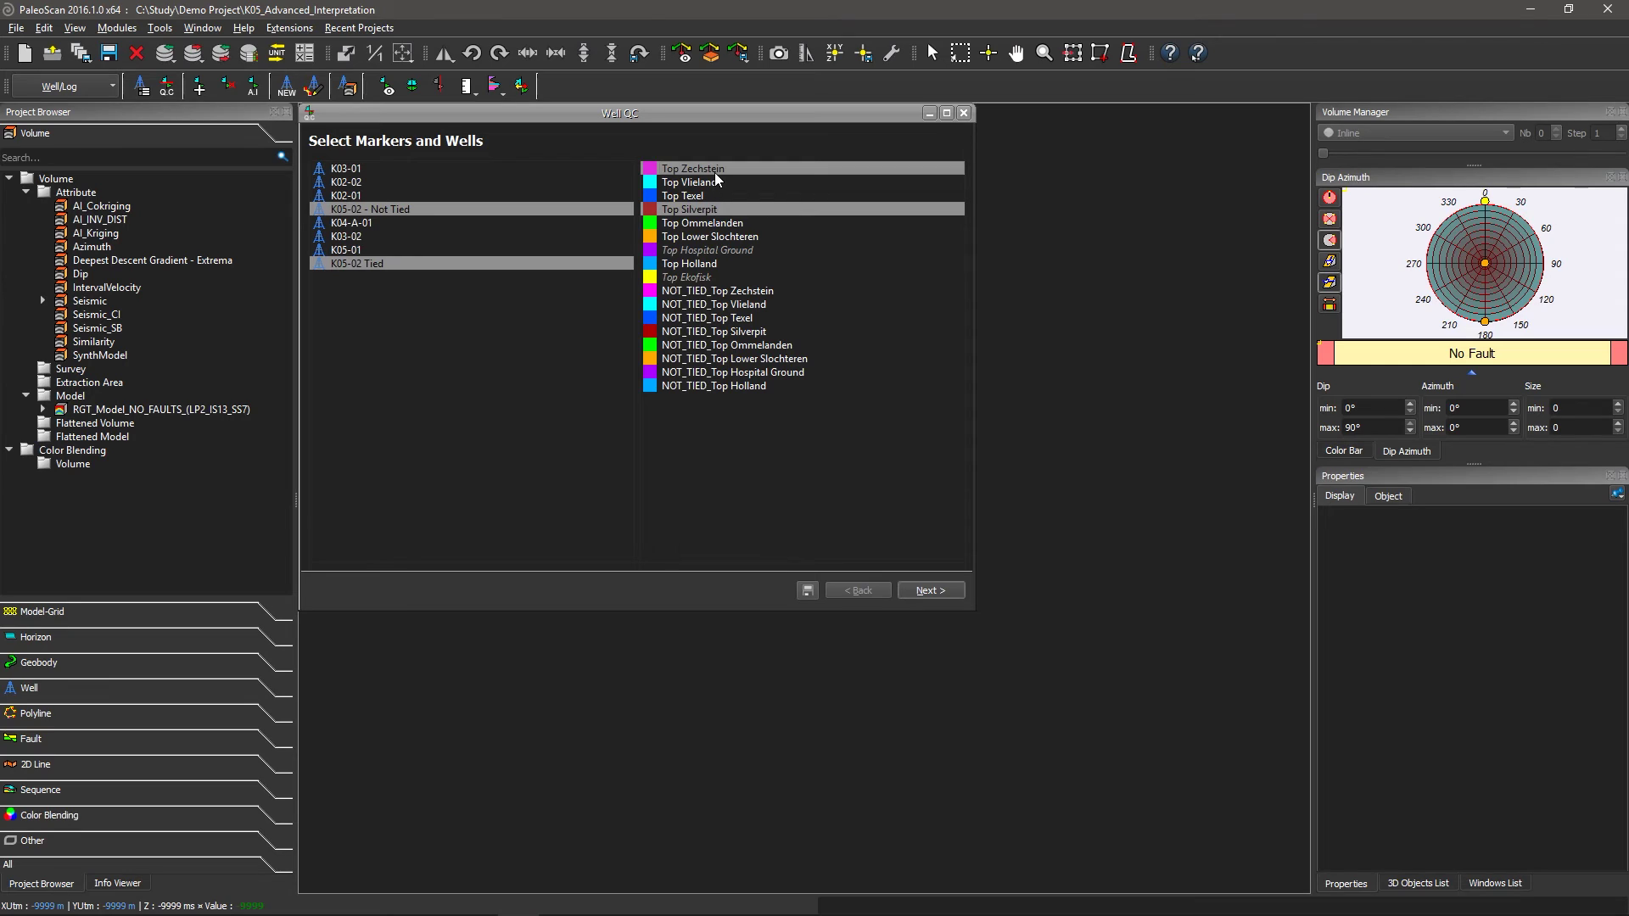
left_click(717, 266, "ctrl")
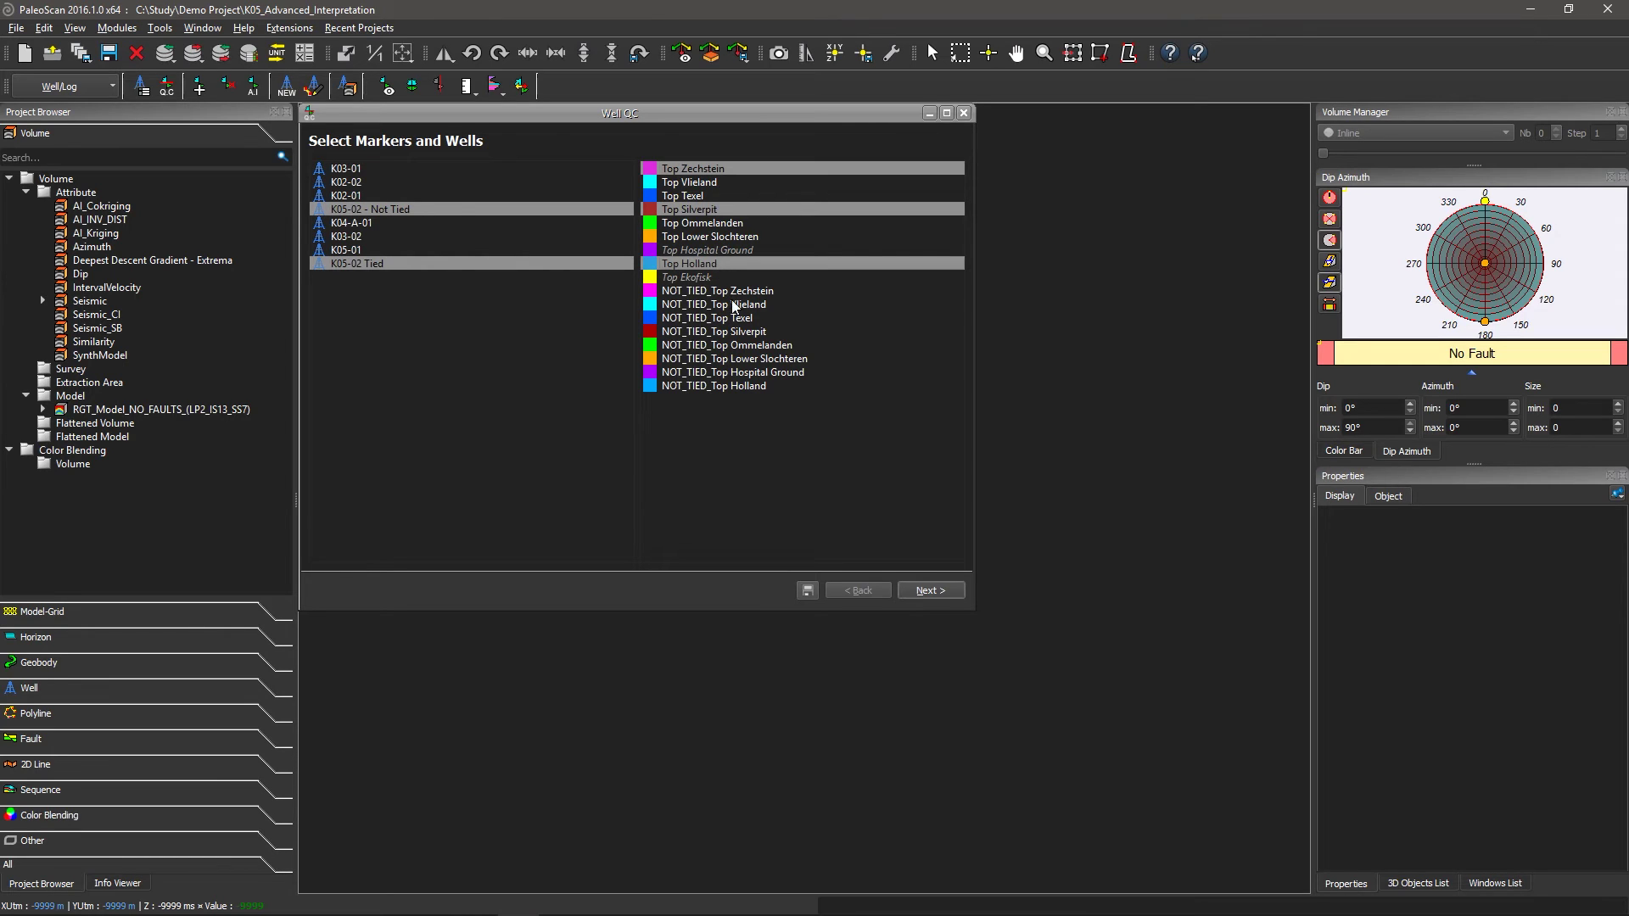
left_click(744, 333, "ctrl")
left_click(735, 293, "ctrl")
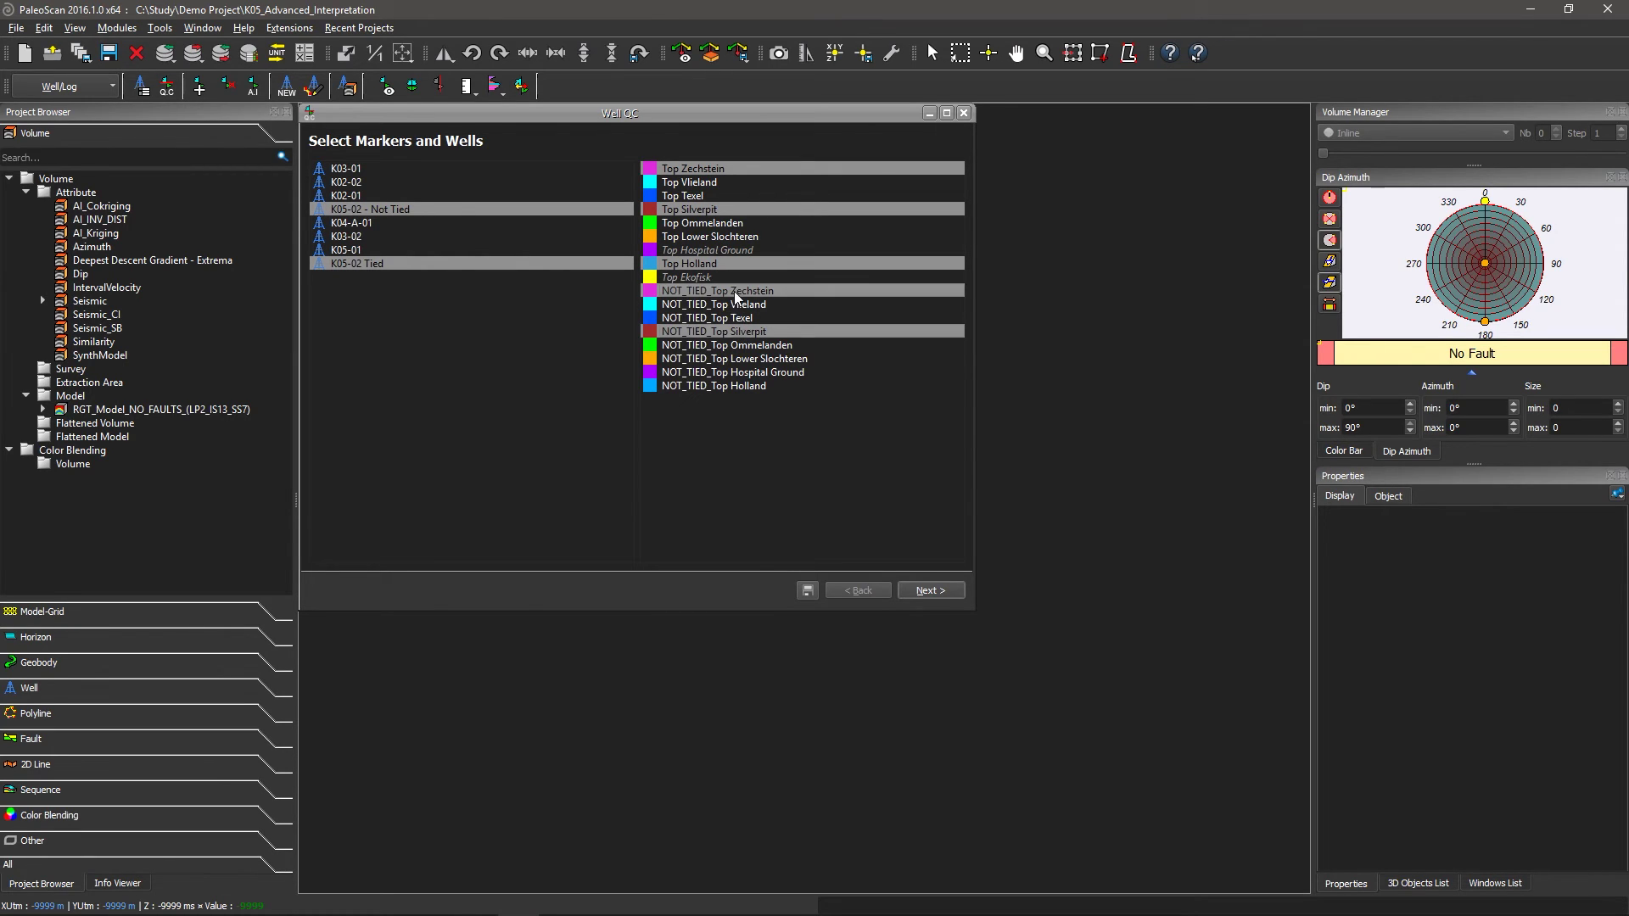
left_click(746, 387, "ctrl")
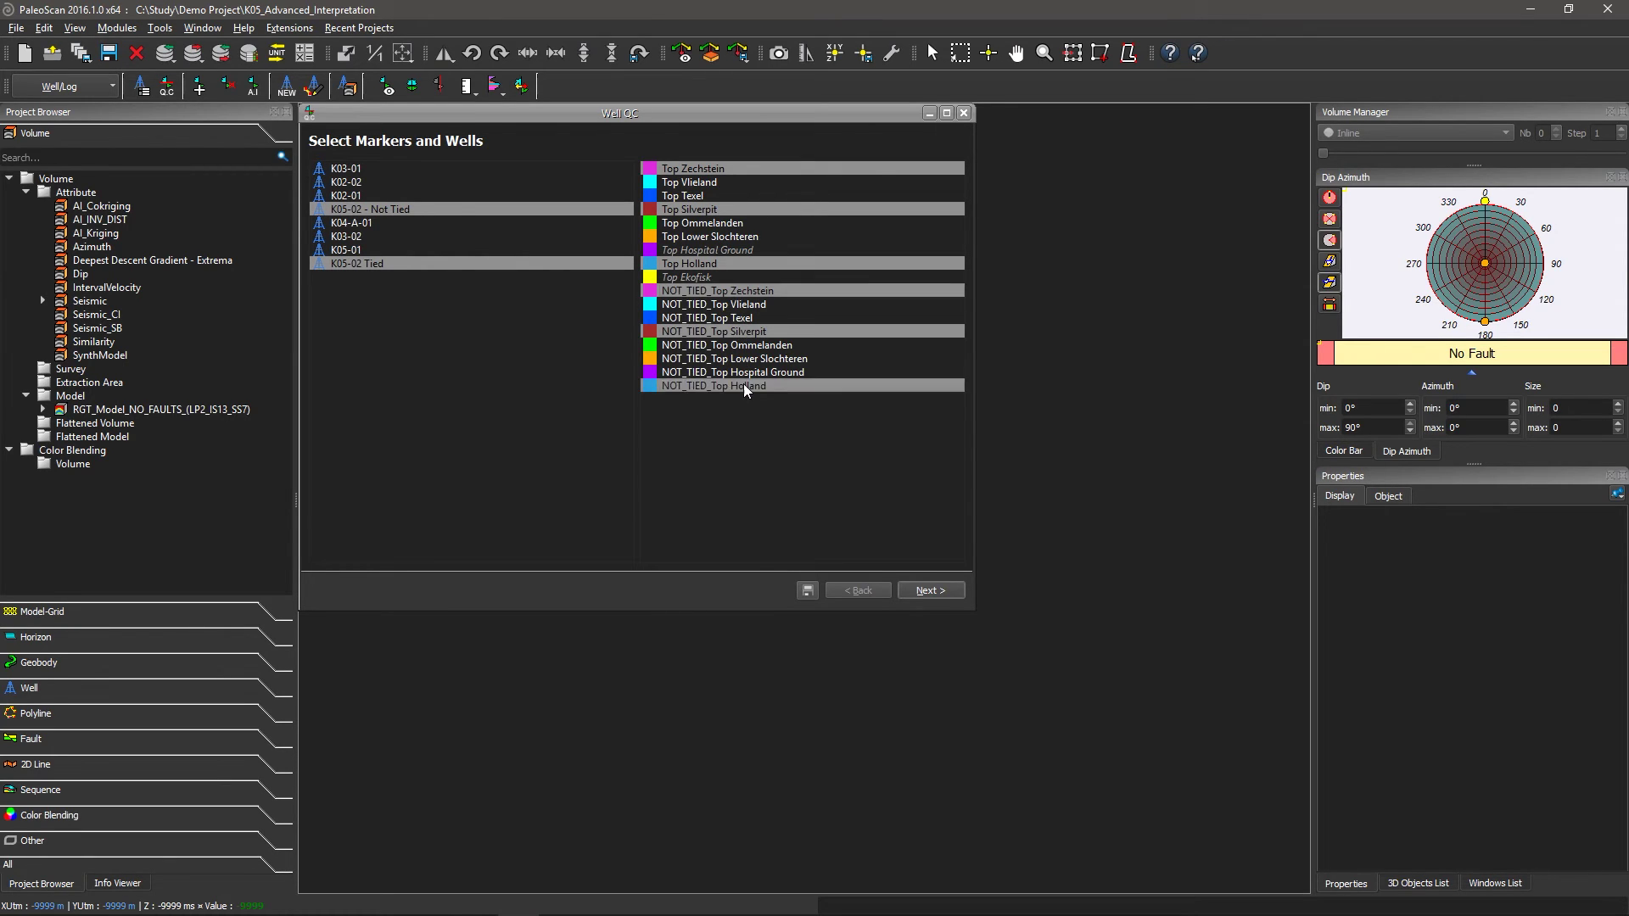
left_click(941, 593)
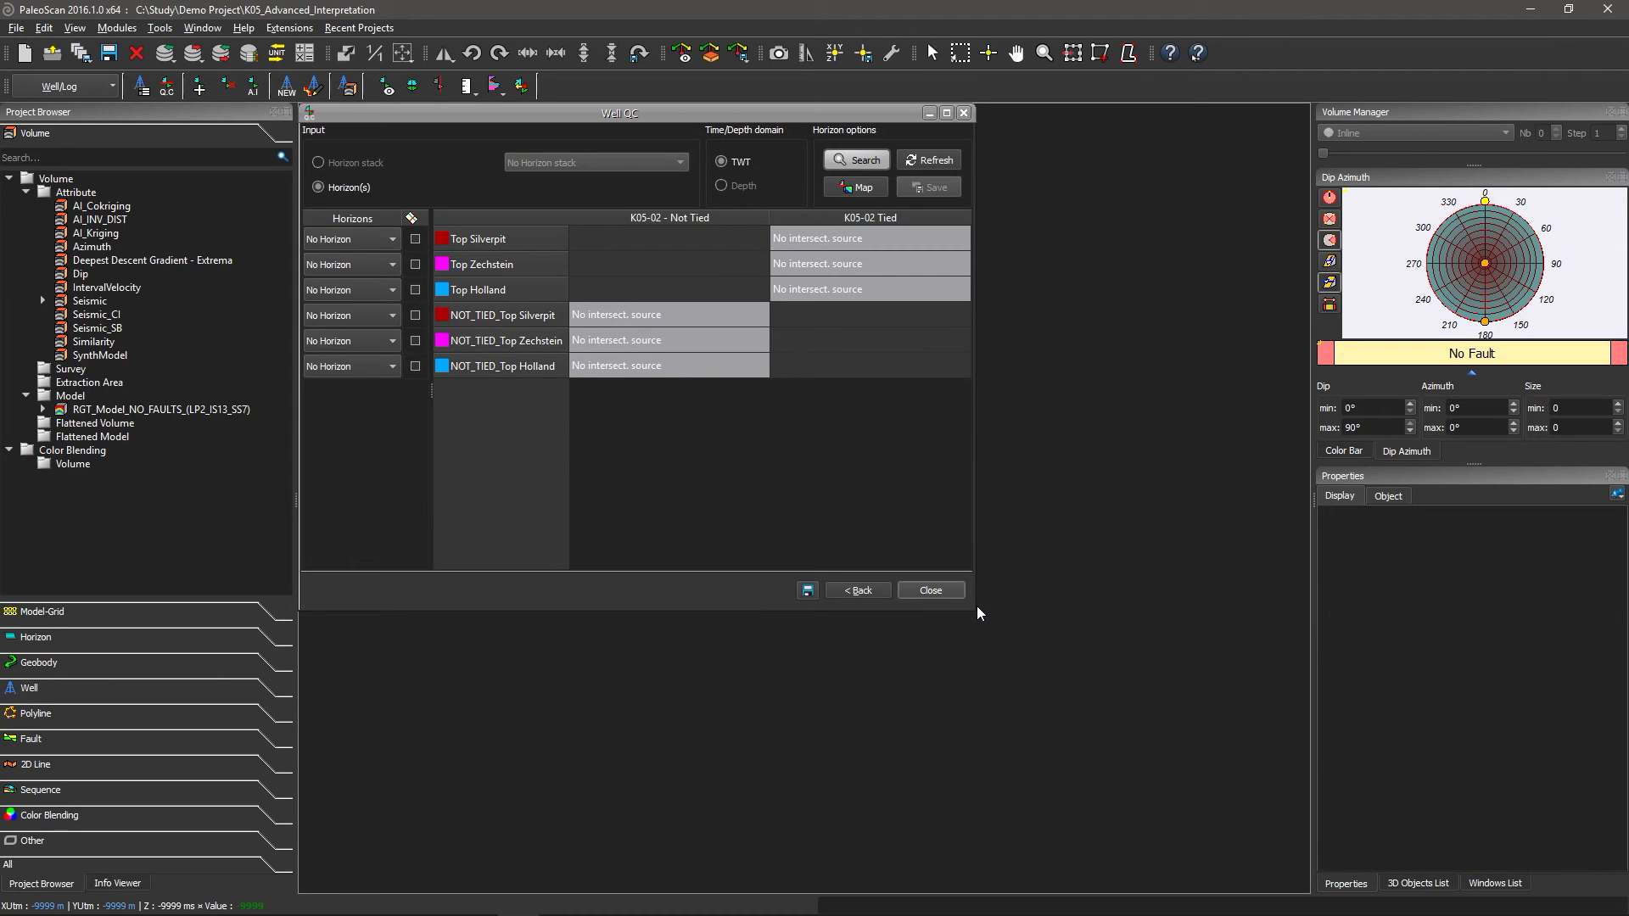
Match Top Silverpit to HORIZON_Silverpit_WT and NOT_TIED_Top Holland to HORIZON_Holland_WT, then open Seismic
left_click_drag(976, 609, 1355, 859)
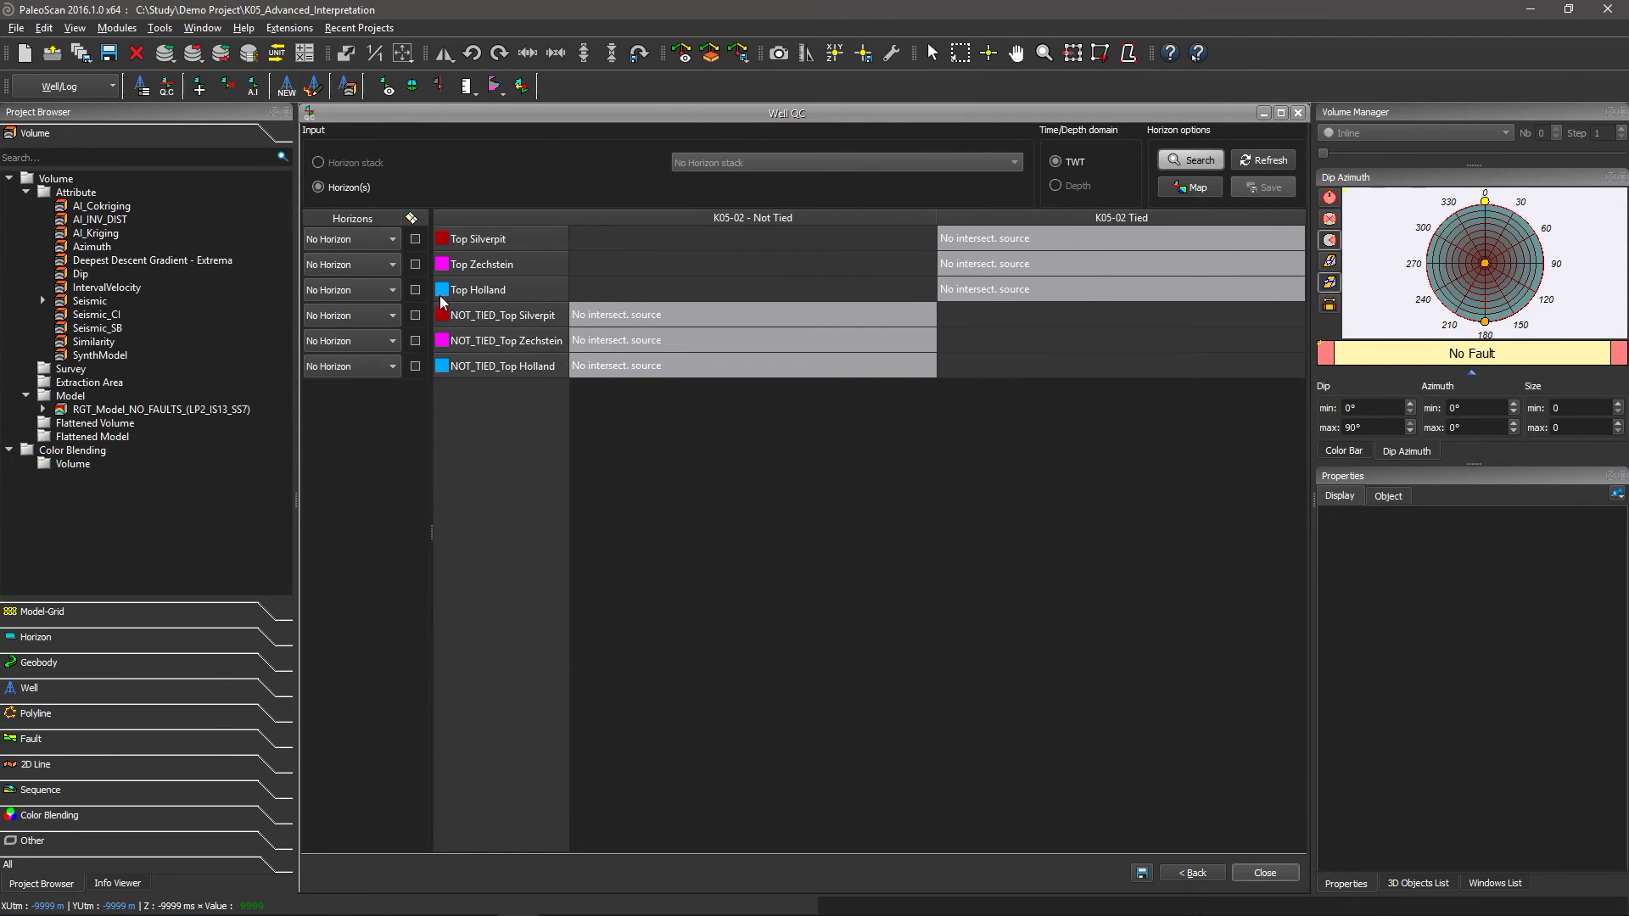
left_click(380, 245)
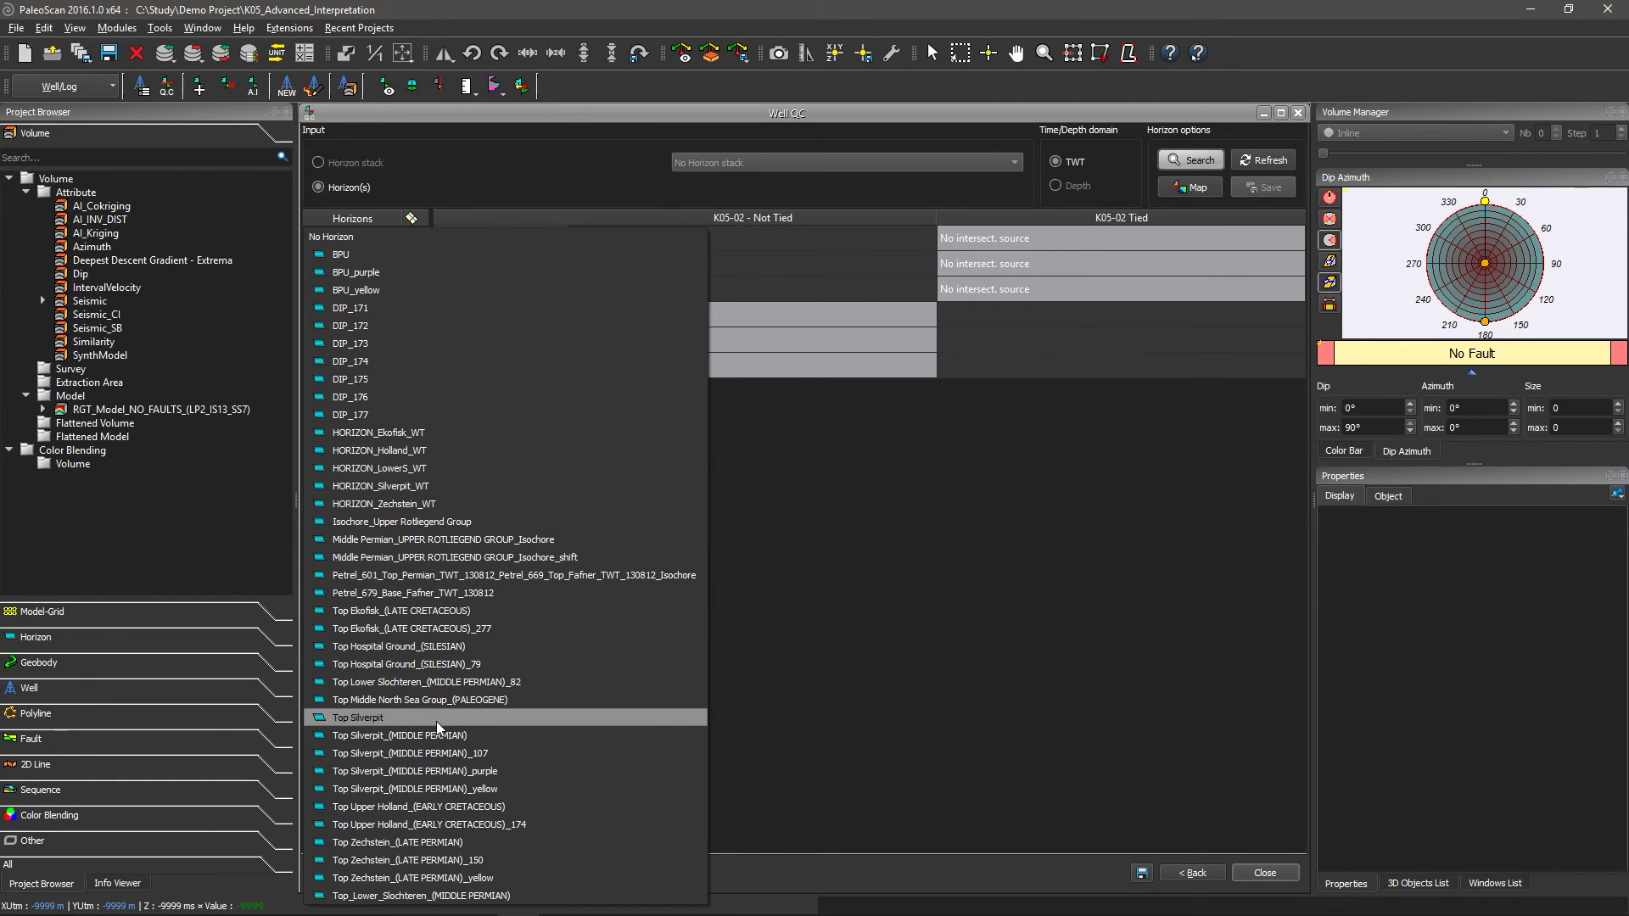
left_click(427, 491)
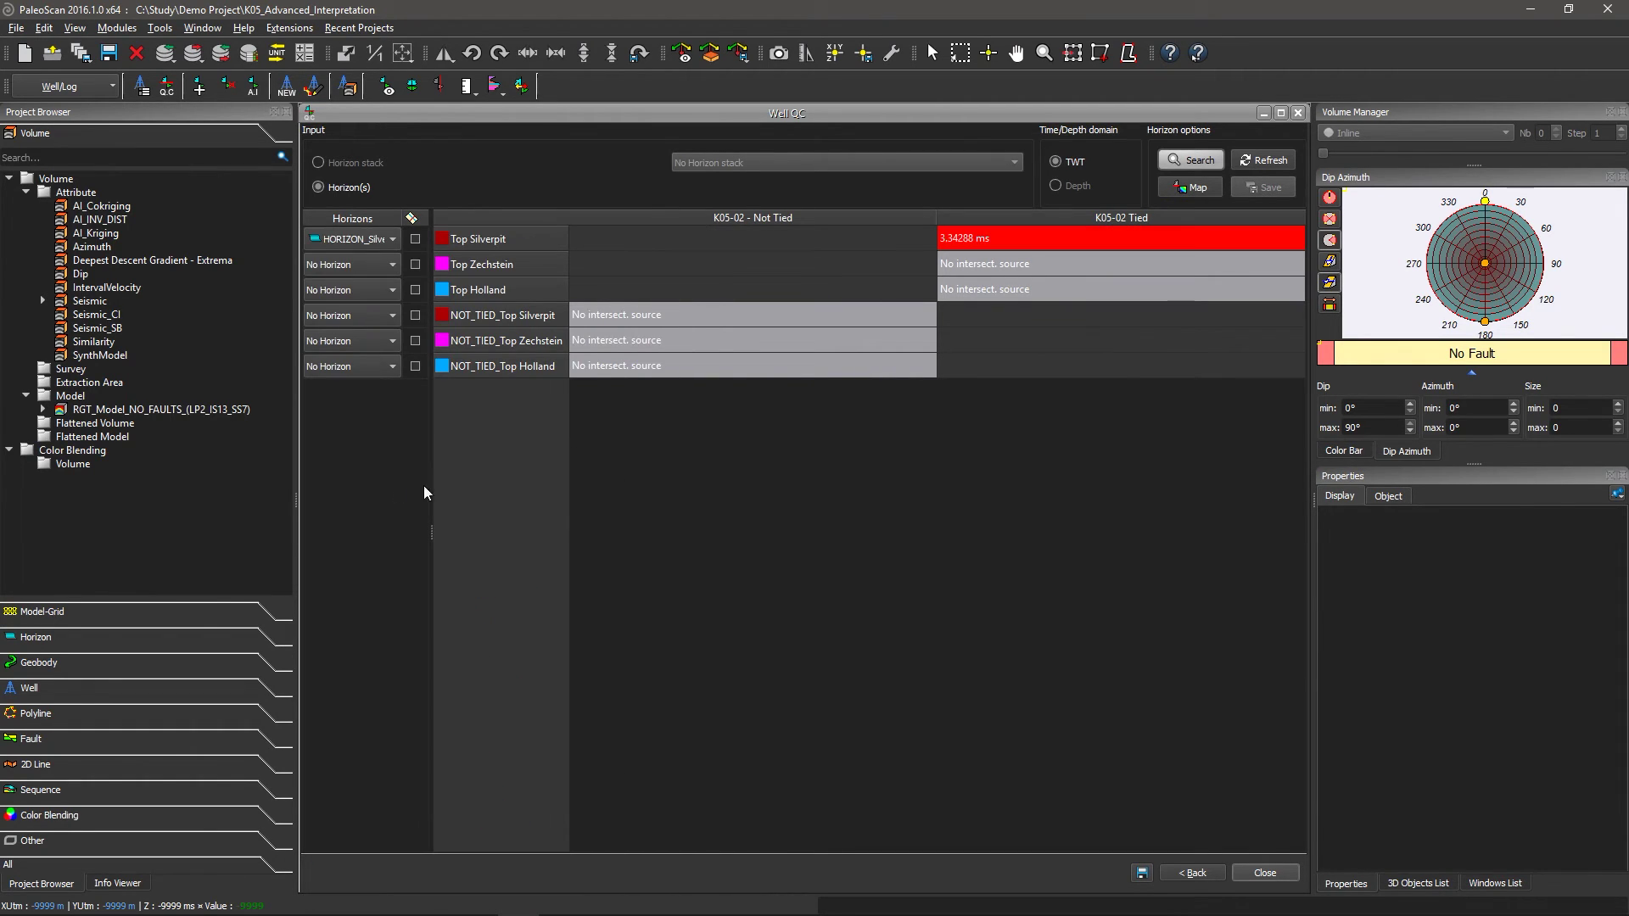
left_click(367, 271)
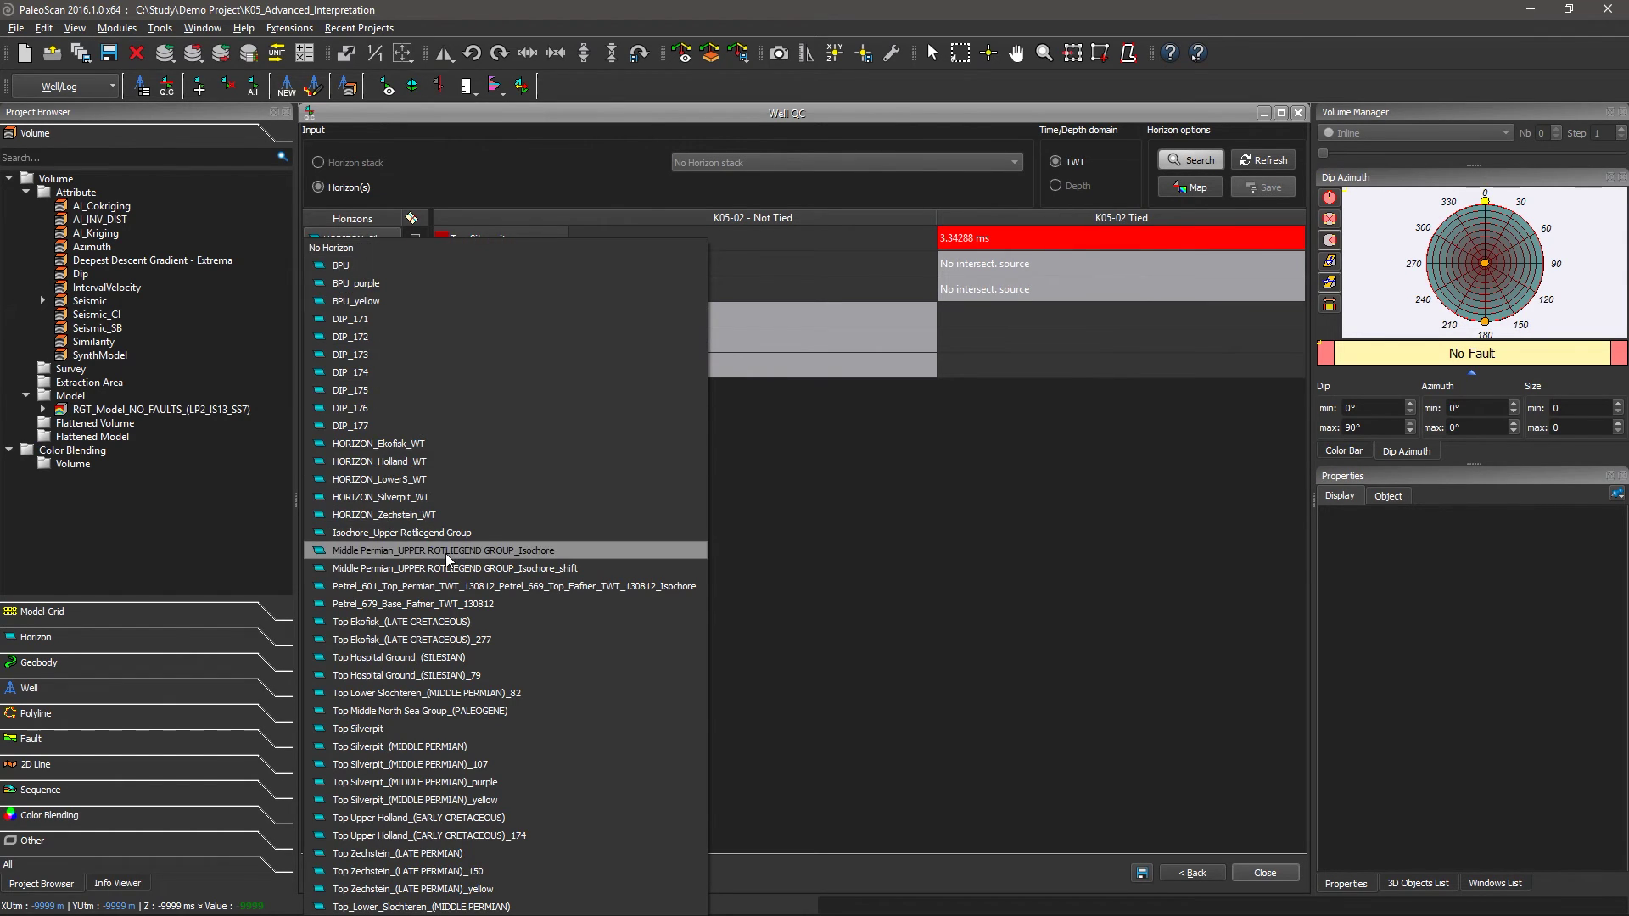
left_click(407, 461)
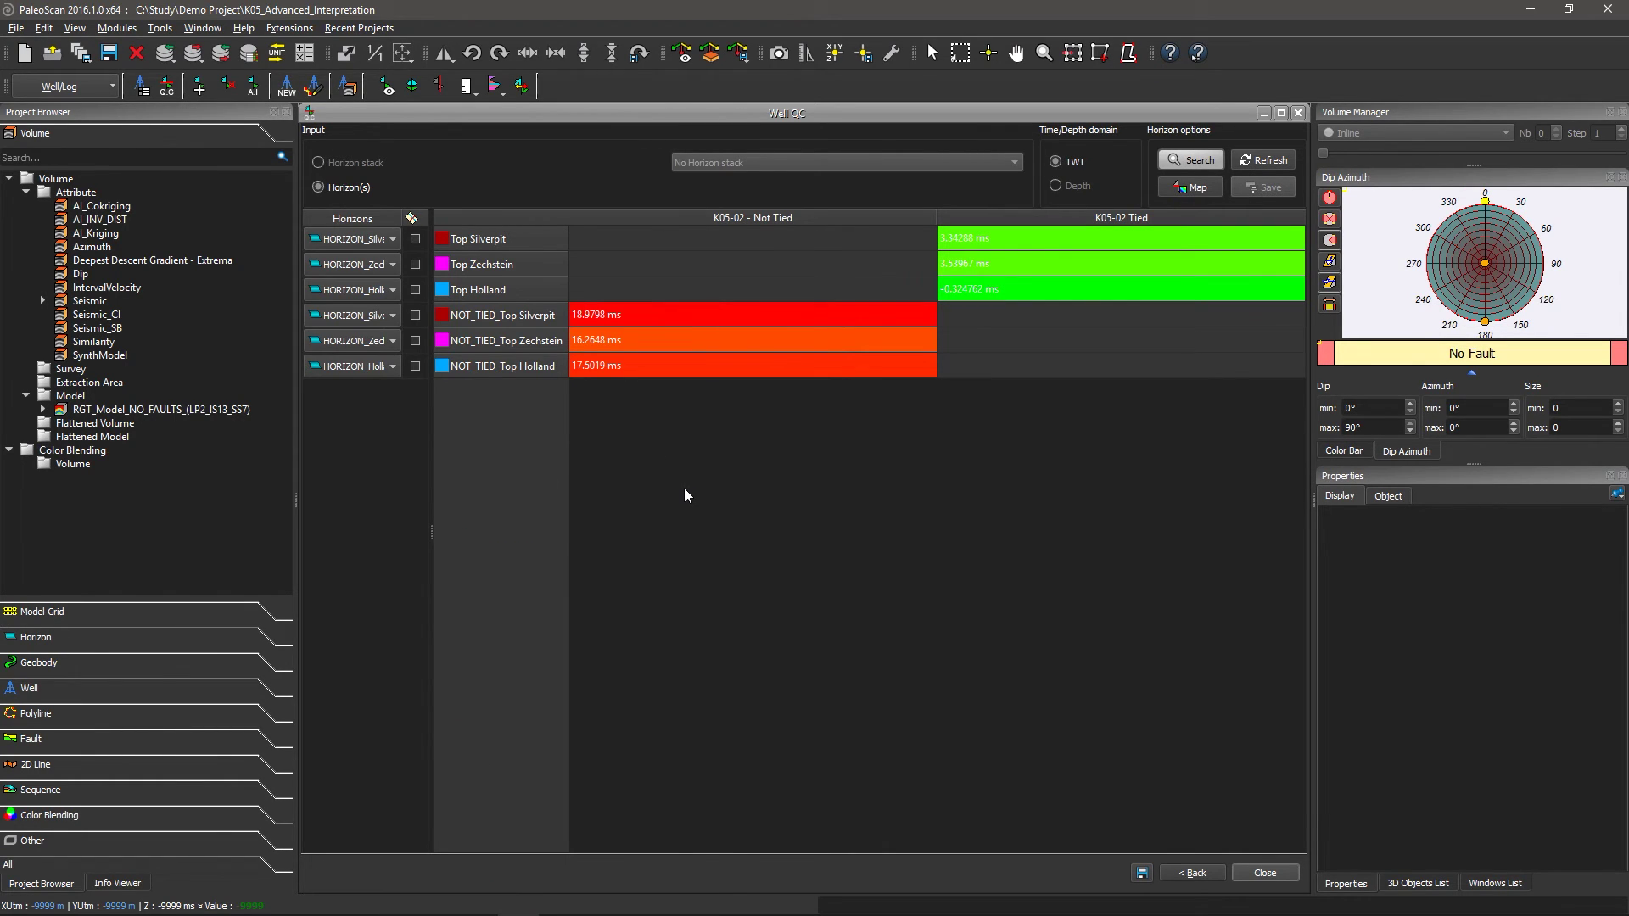
double_click(99, 304)
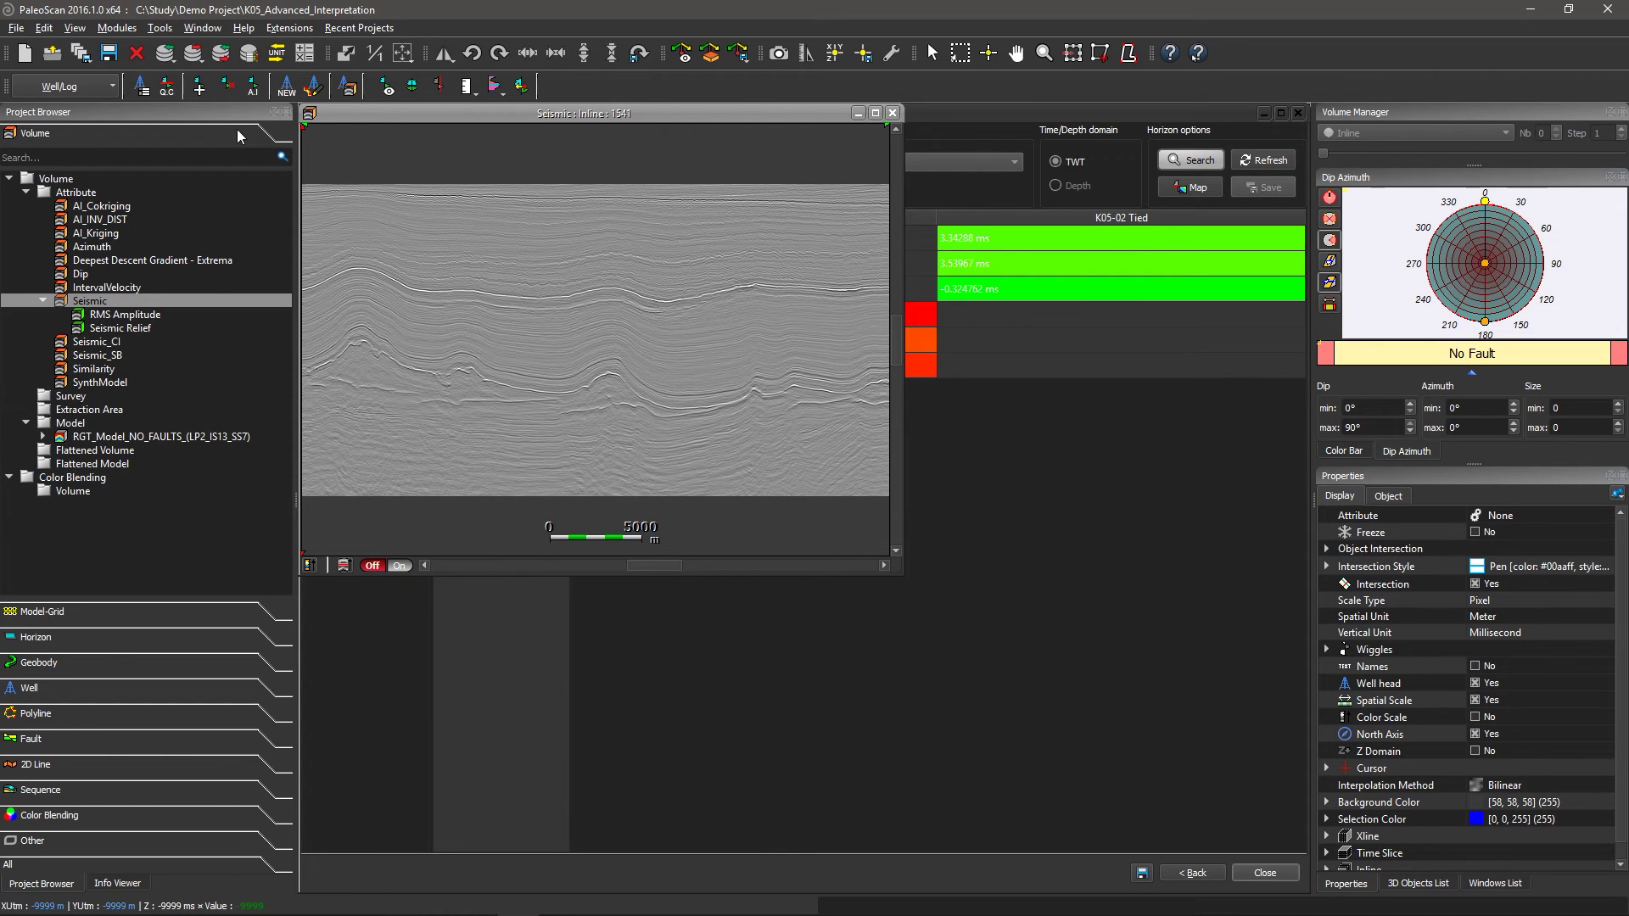
Tile Well QC above the seismic section, jump to the untied well, and display all six horizons
left_click(203, 28)
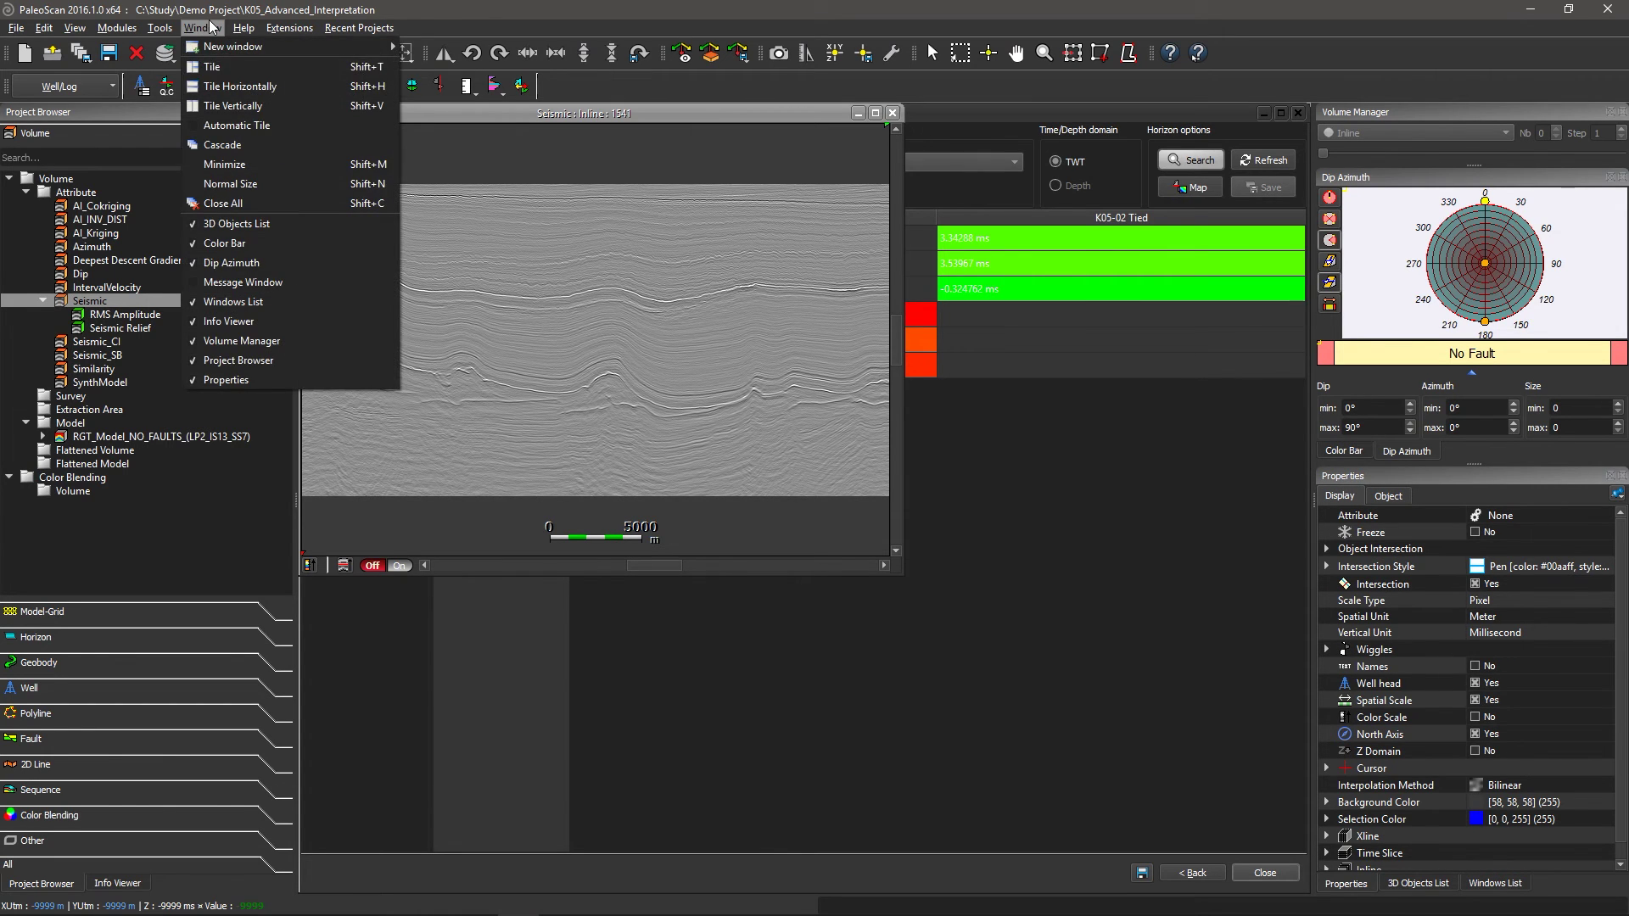
left_click(237, 88)
left_click(710, 319)
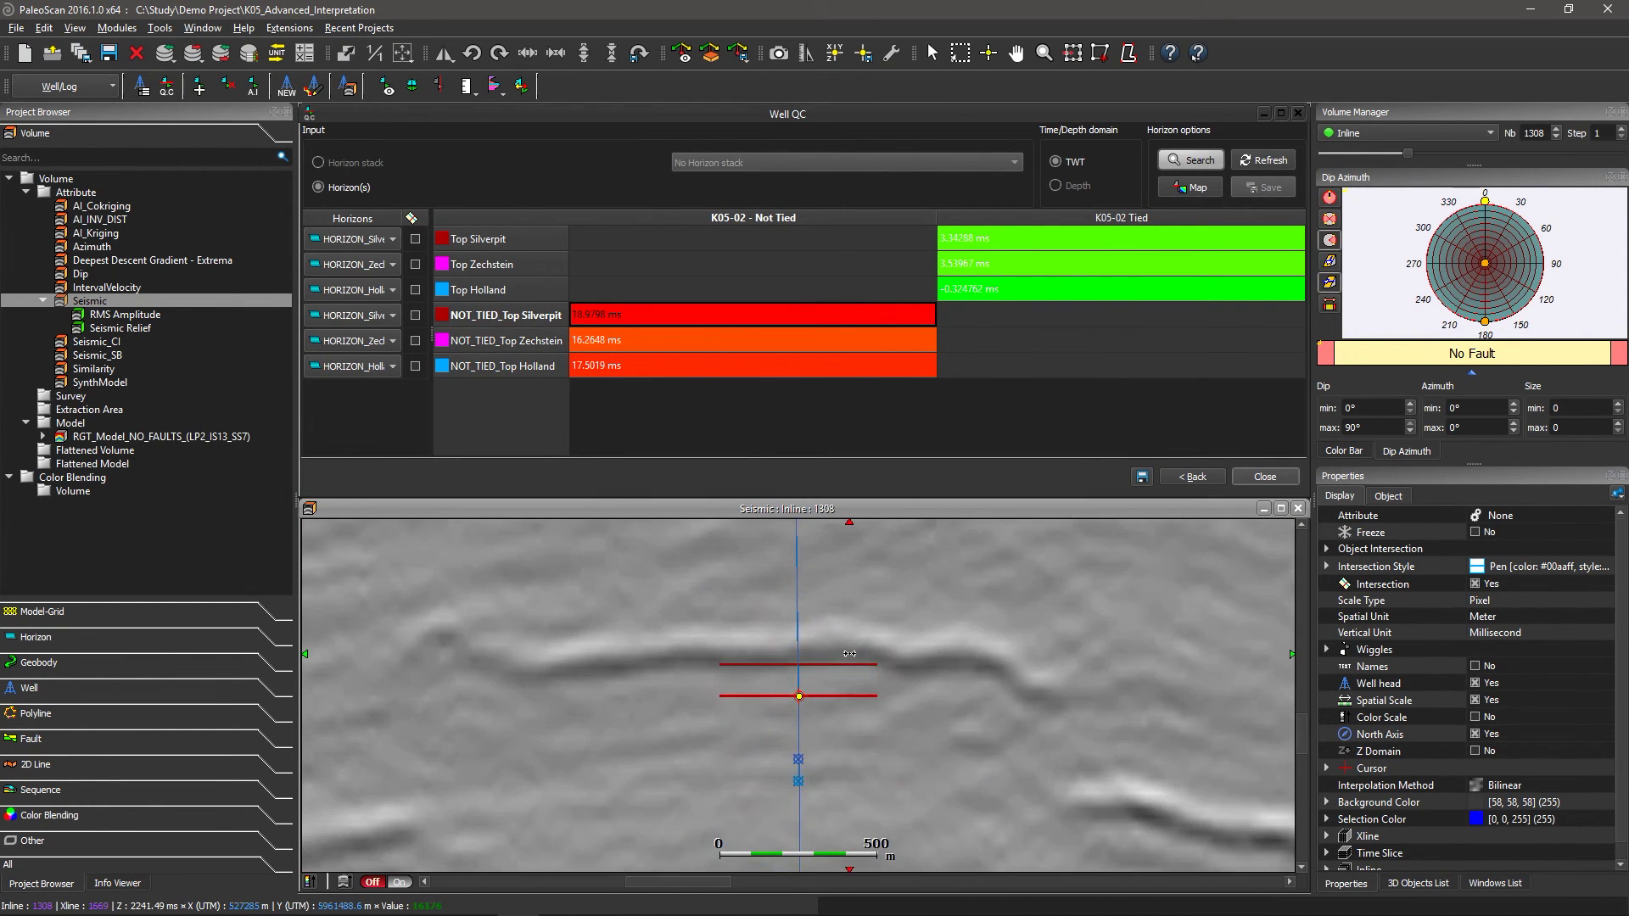
left_click(412, 219)
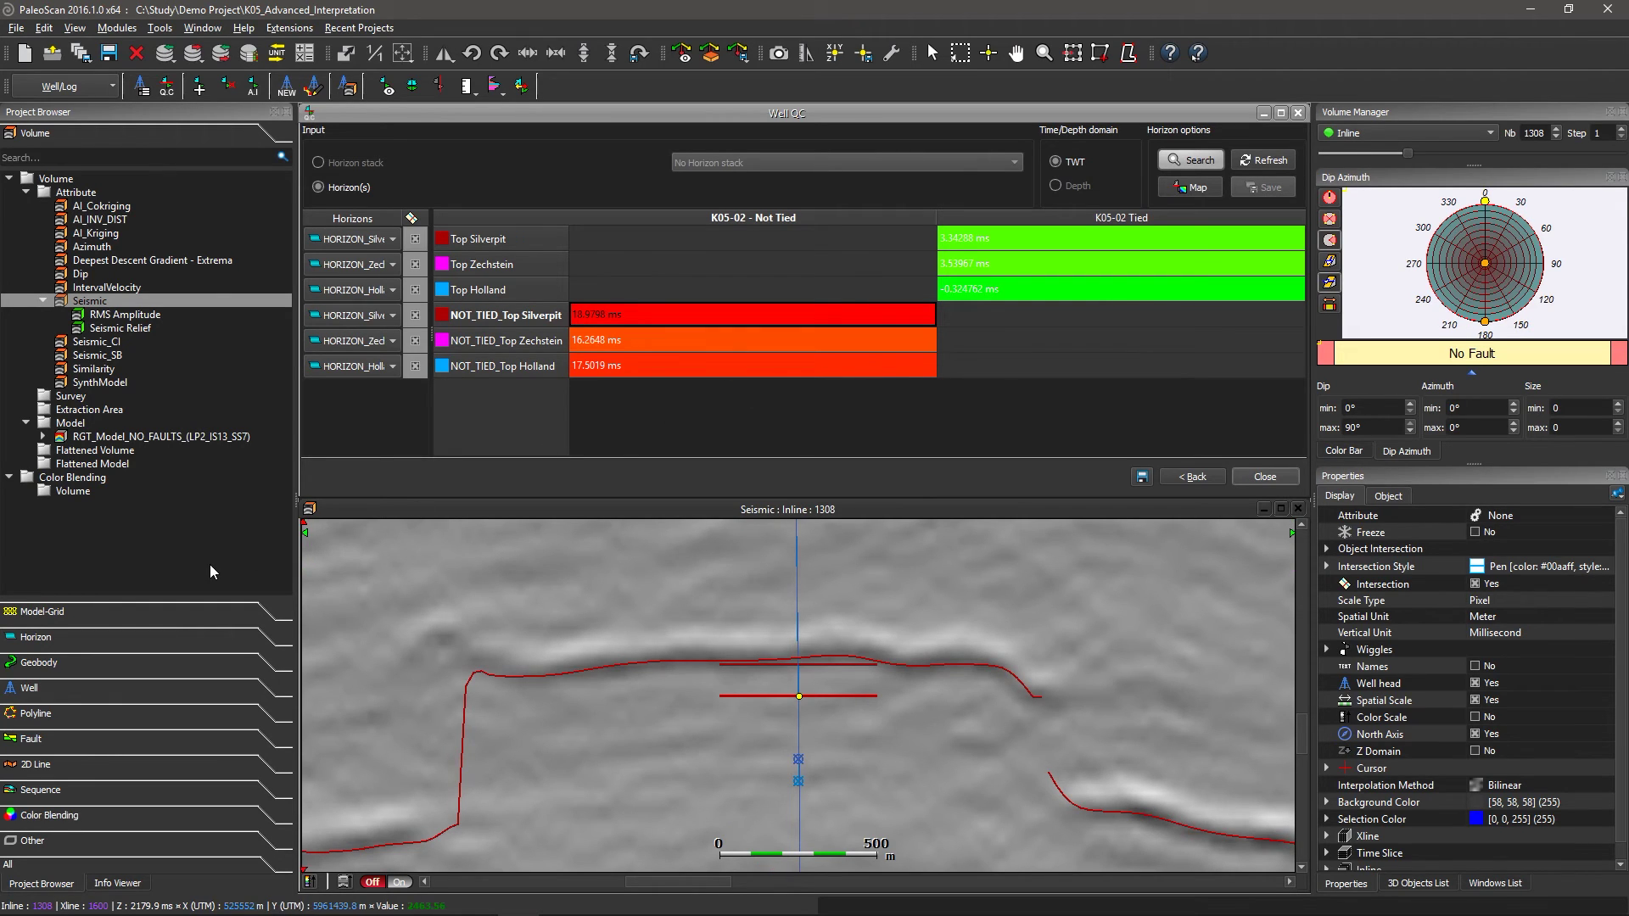
Inspect Top Silverpit, Zechstein and Holland on the tied well, then the NOT_TIED markers
left_click(1010, 241)
left_click(1002, 261)
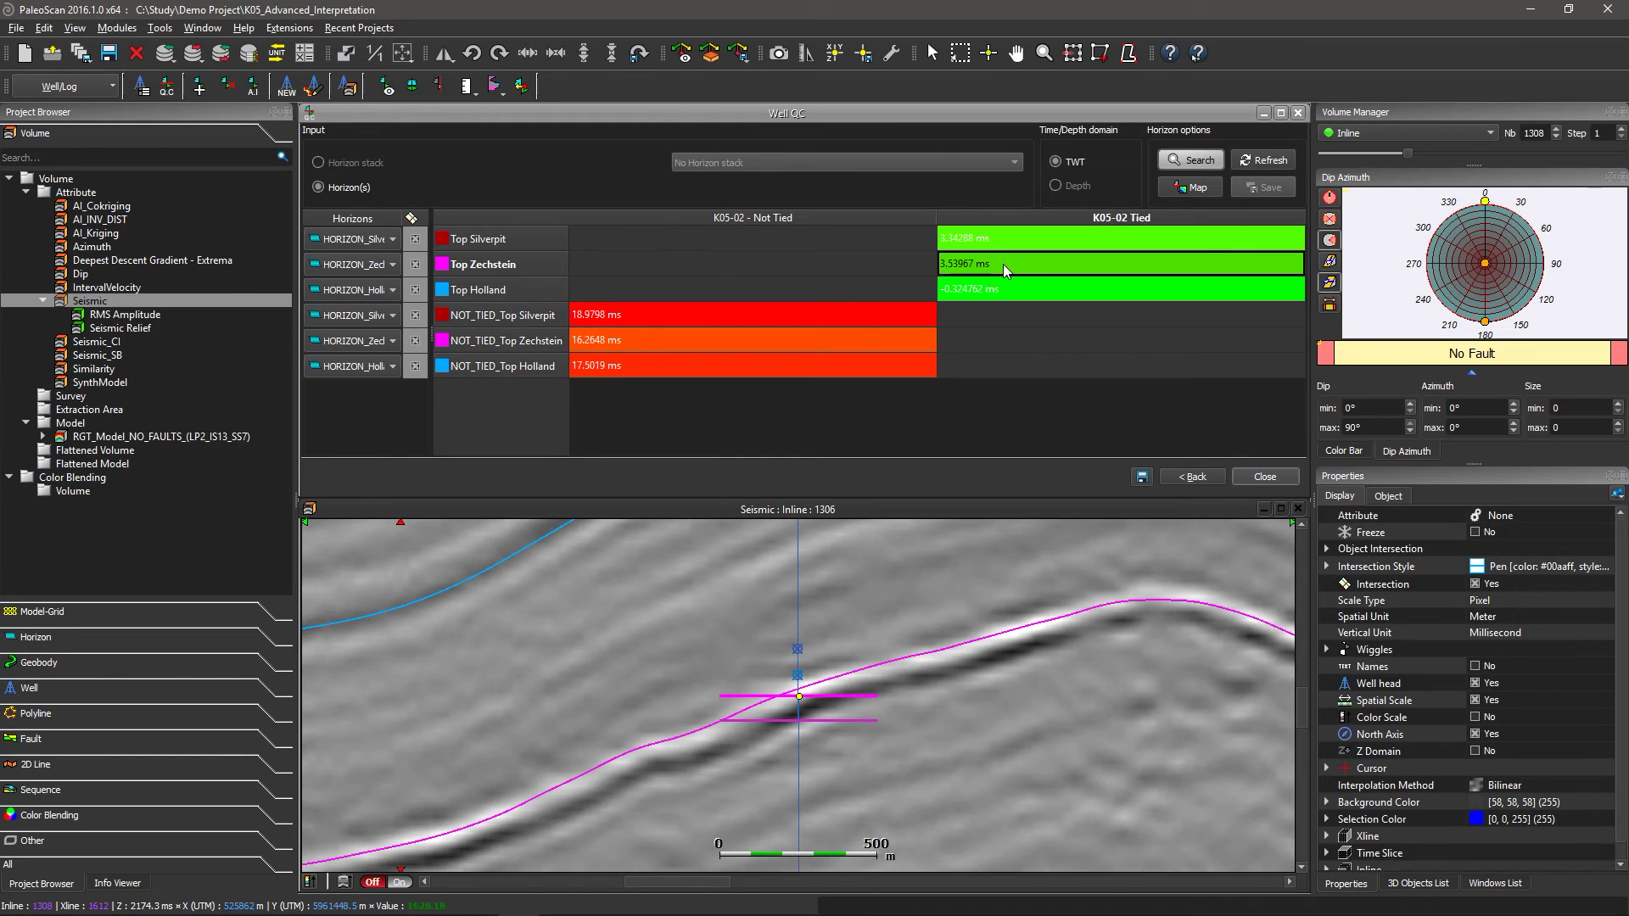
left_click(1004, 288)
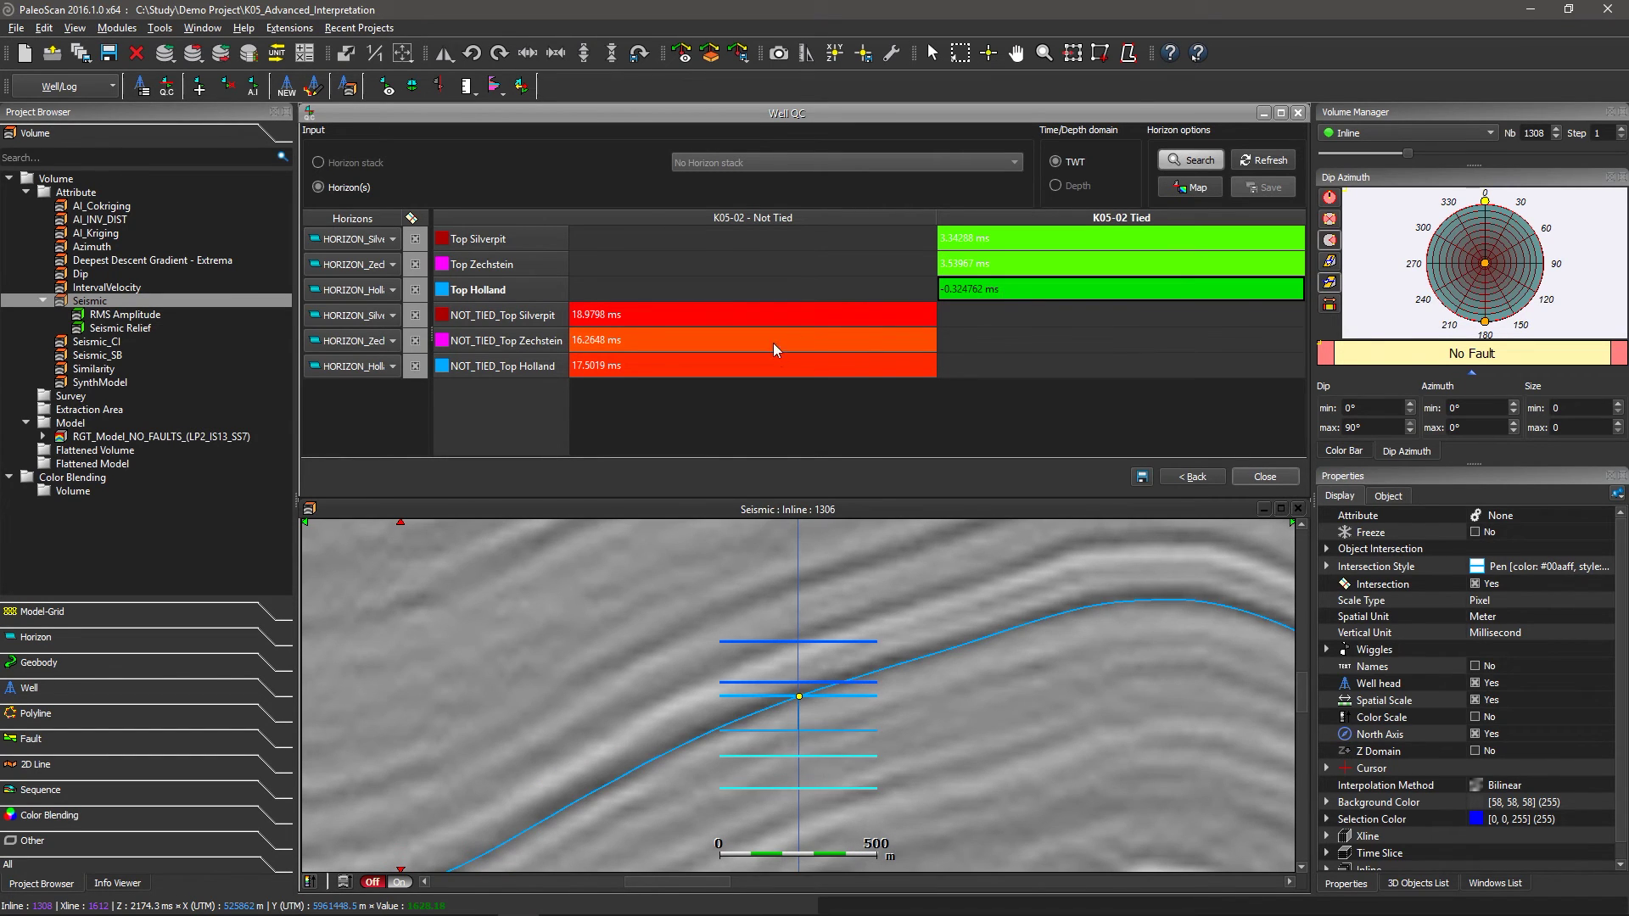
left_click(770, 375)
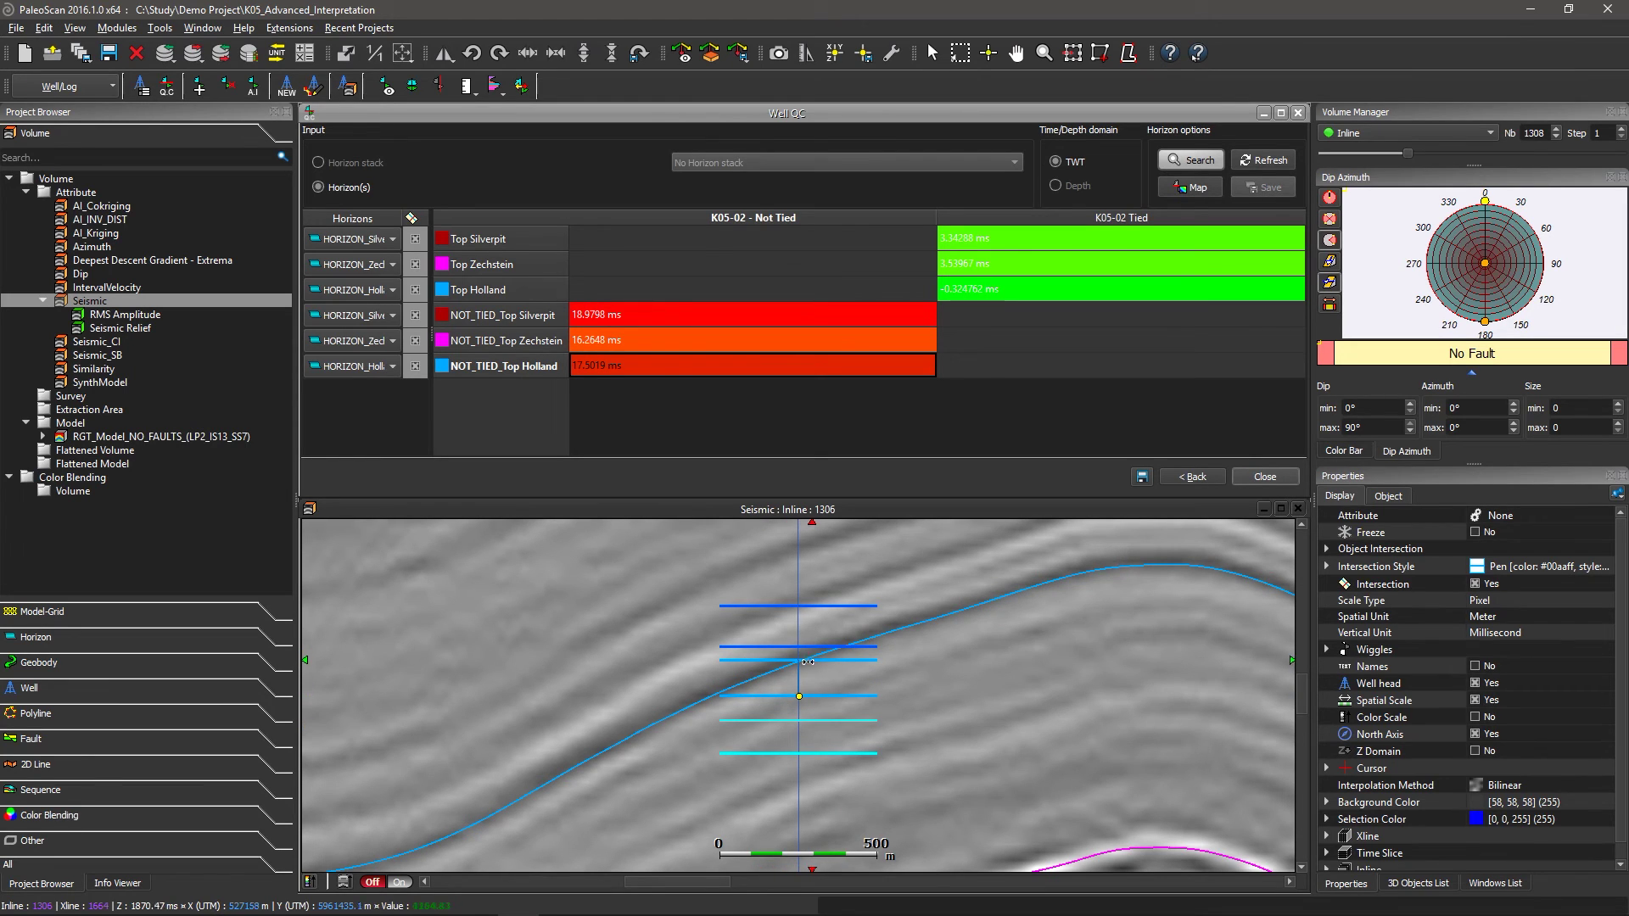
left_click(765, 343)
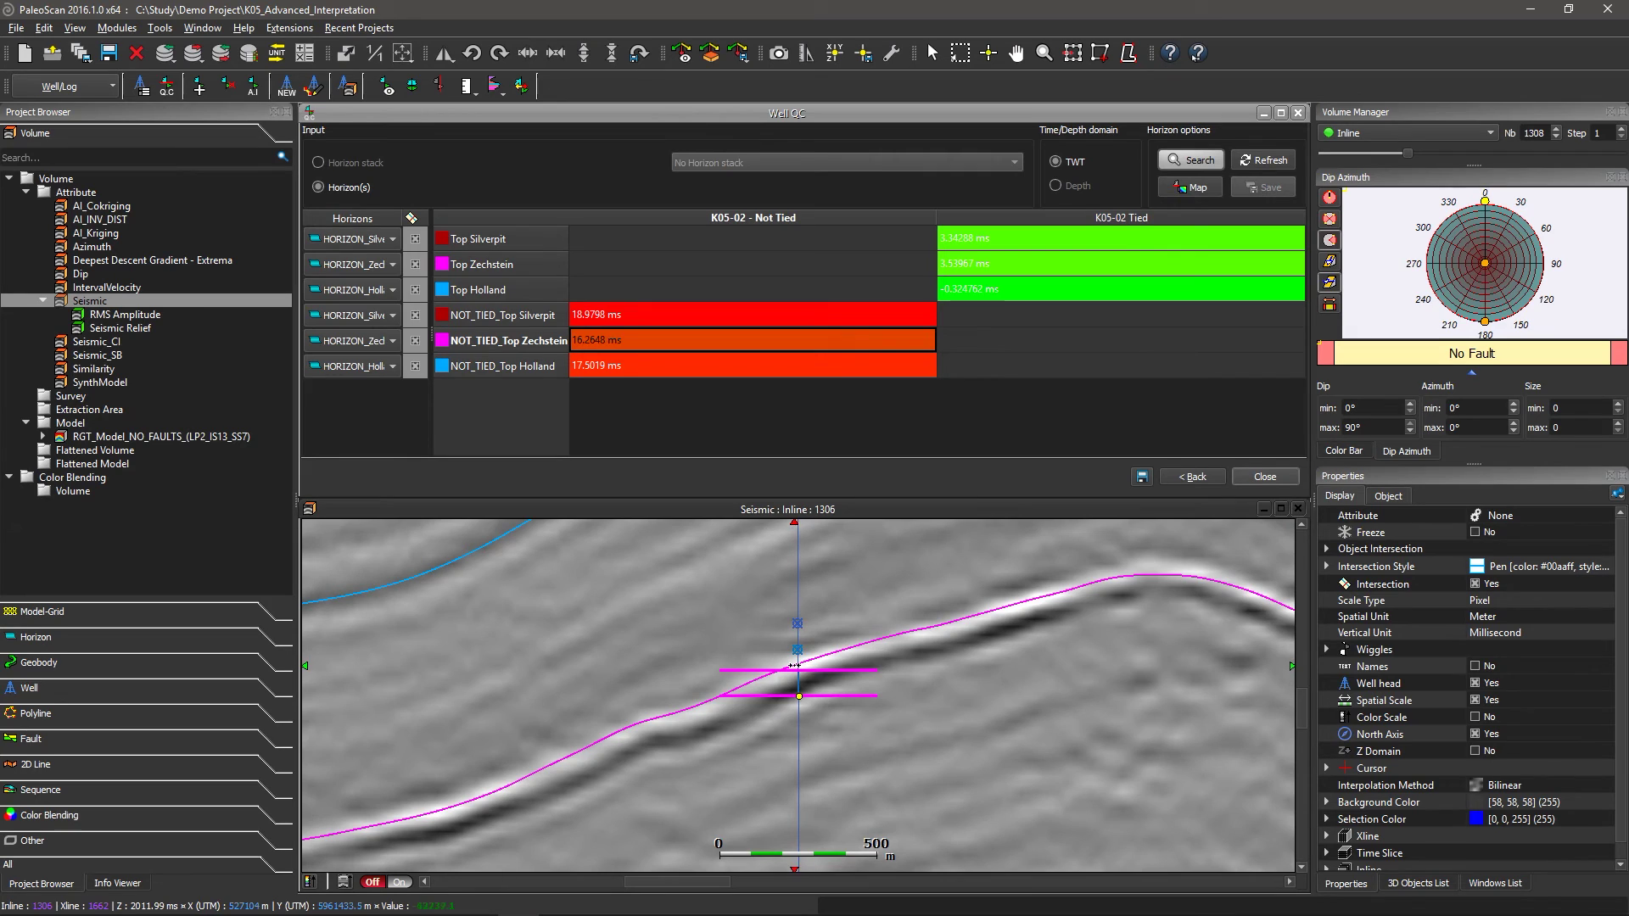
Show name labels for wells, markers and horizons on the section and zoom in
left_click(900, 610)
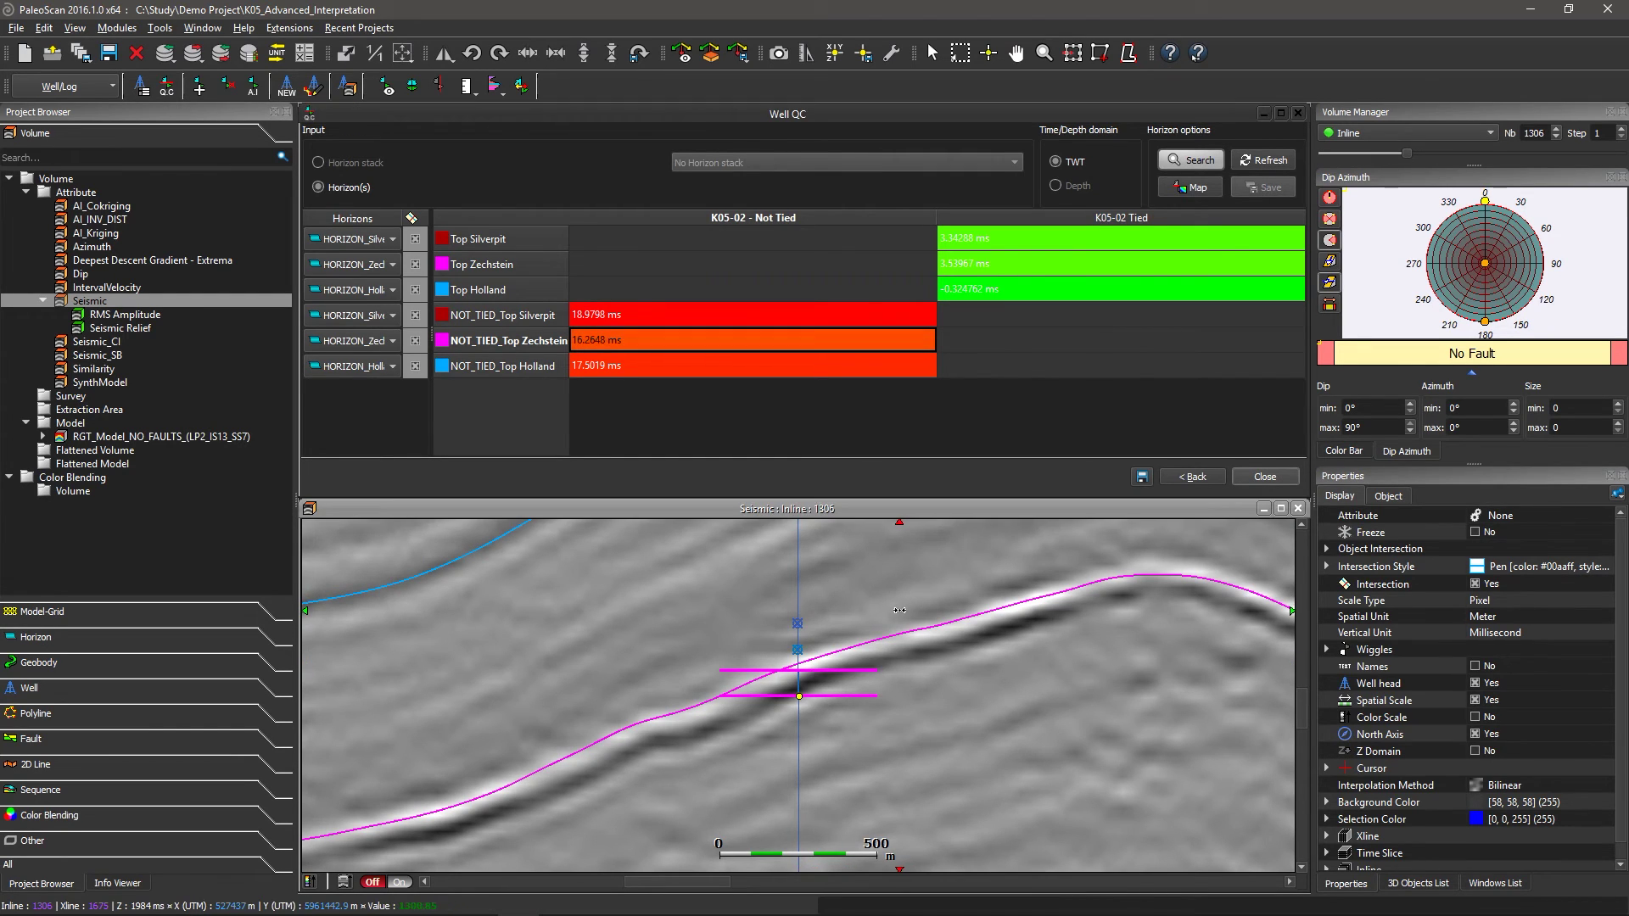
left_click(1475, 667)
scroll(1020, 731, "up", 3)
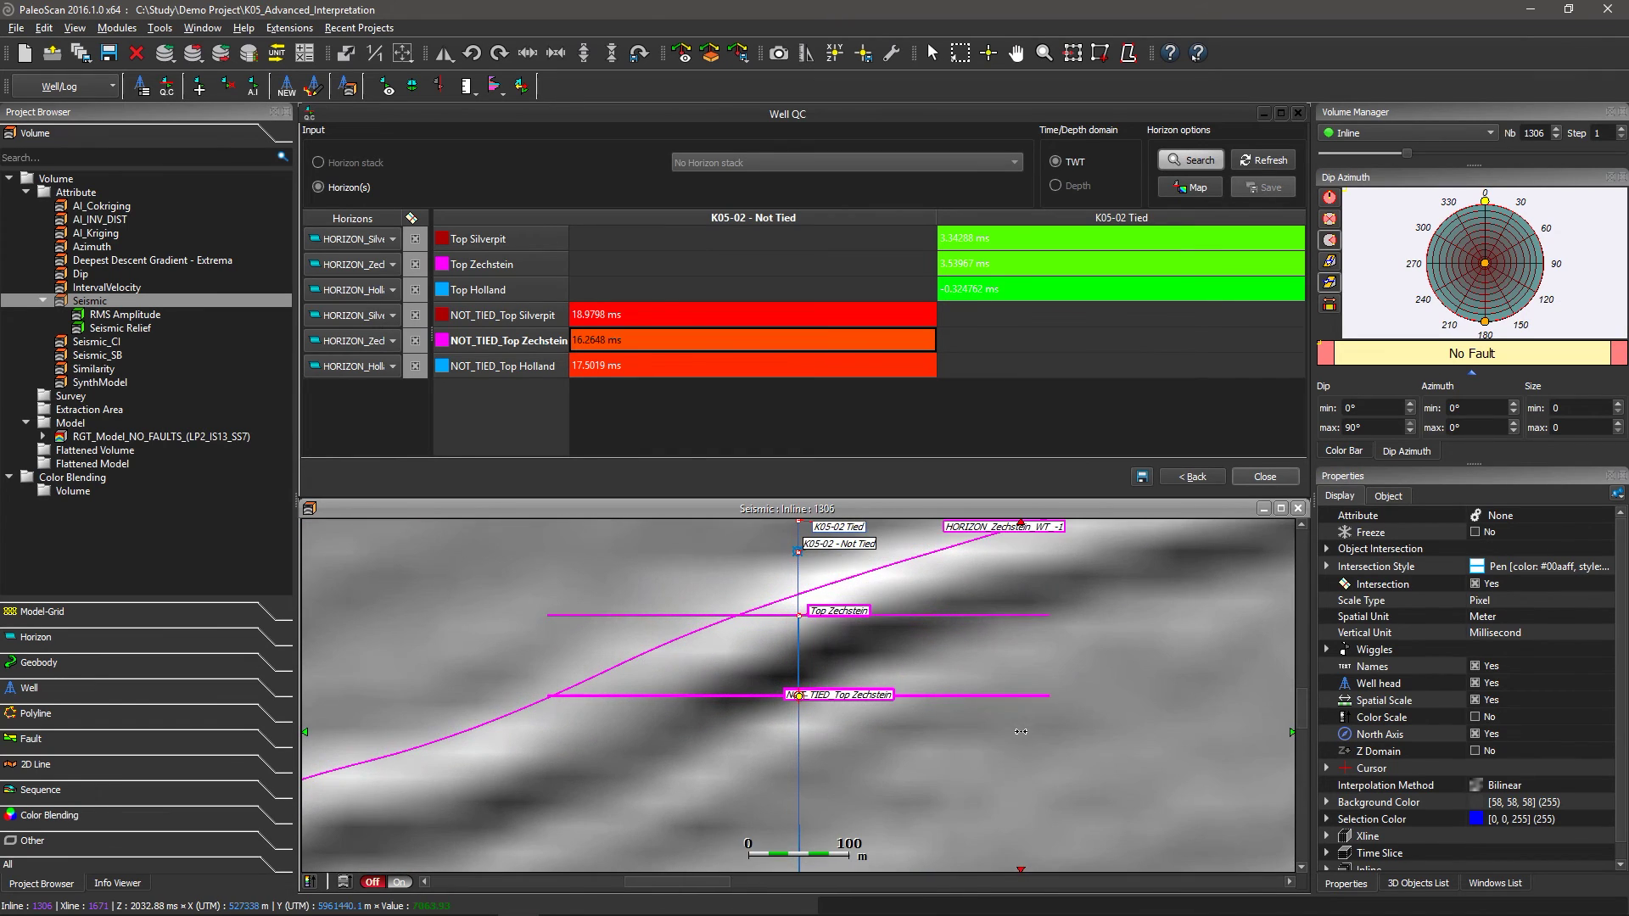
scroll(973, 670, "up", 2)
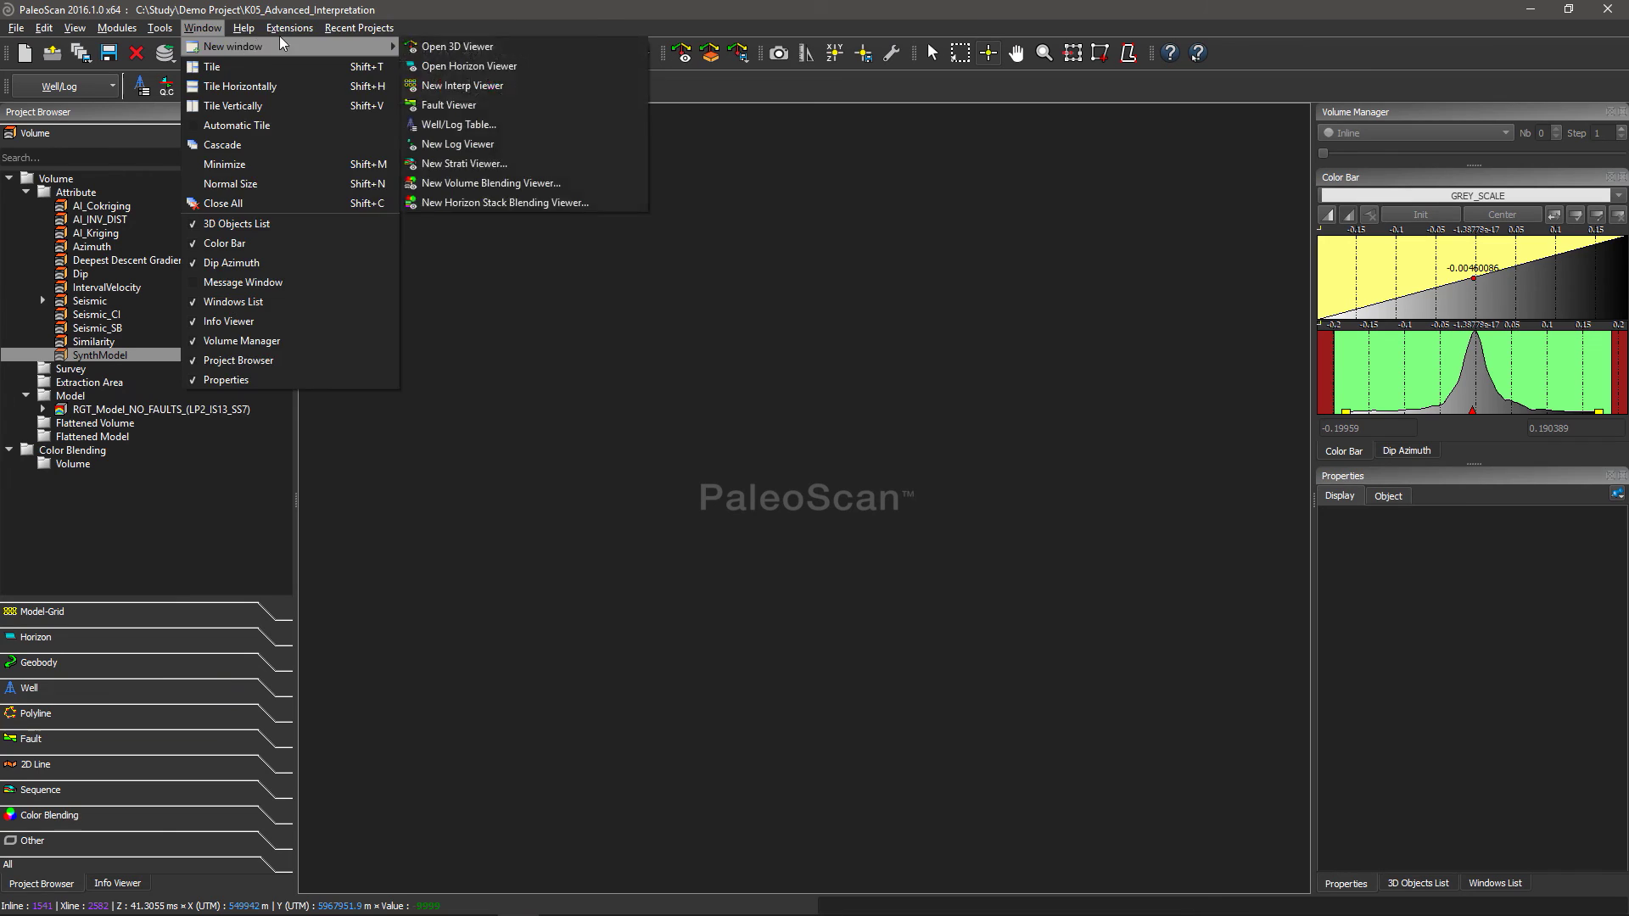
mouse_move(359, 27)
mouse_move(202, 27)
mouse_move(254, 46)
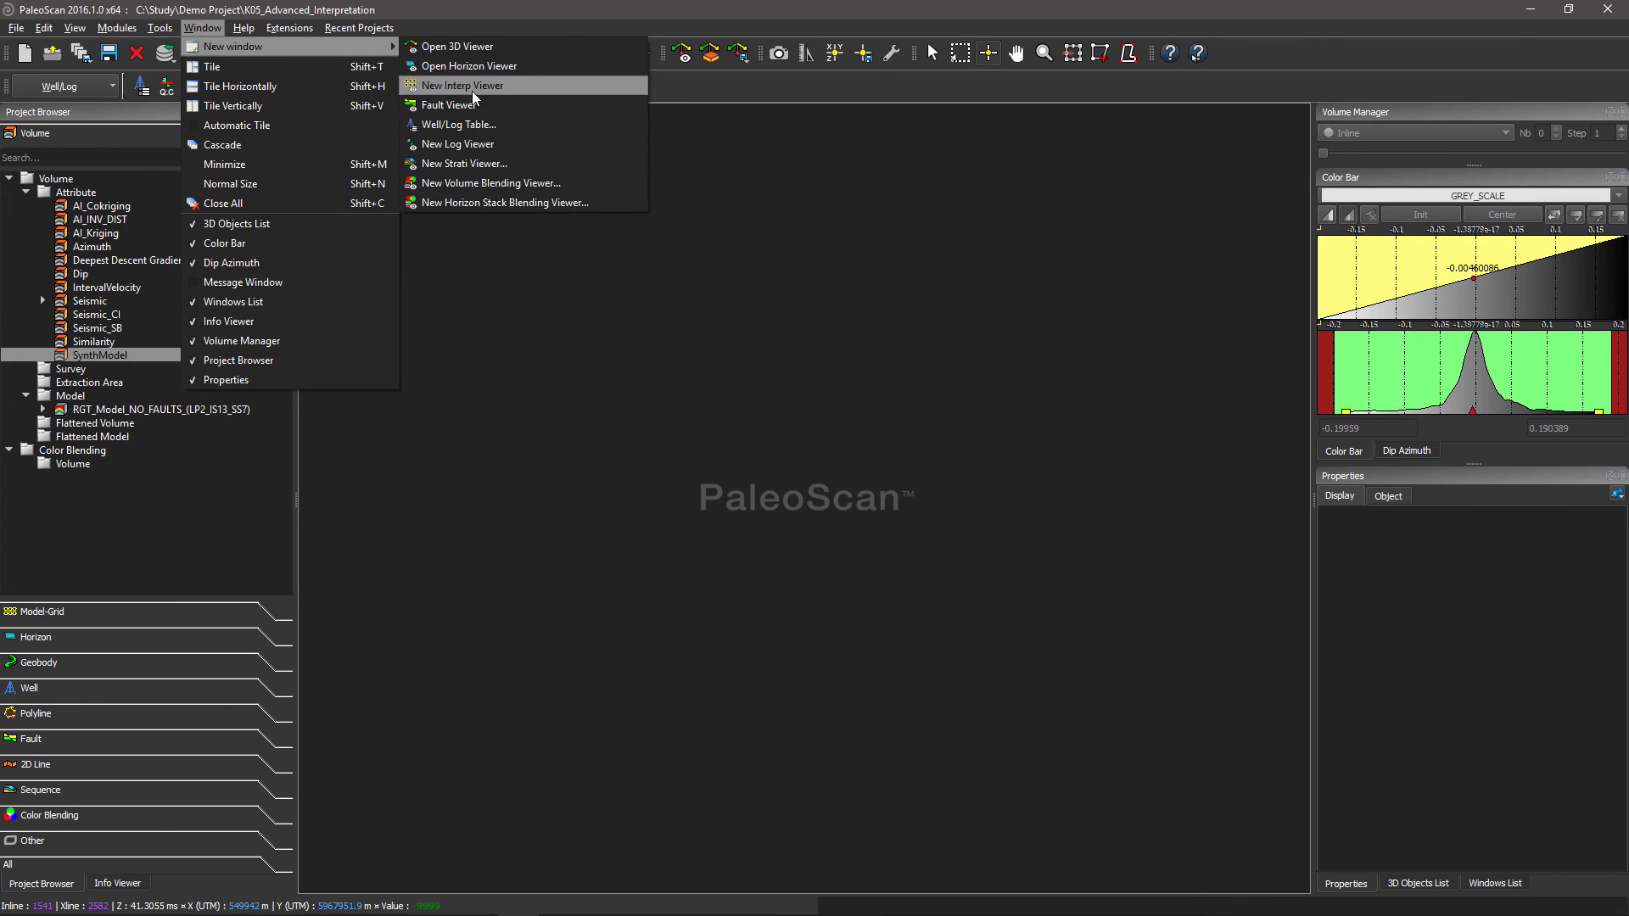
Open a maximized Volume Blending Viewer with SynthModel as Volume 1 and Seismic as Volume 2
left_click(510, 183)
left_click(876, 113)
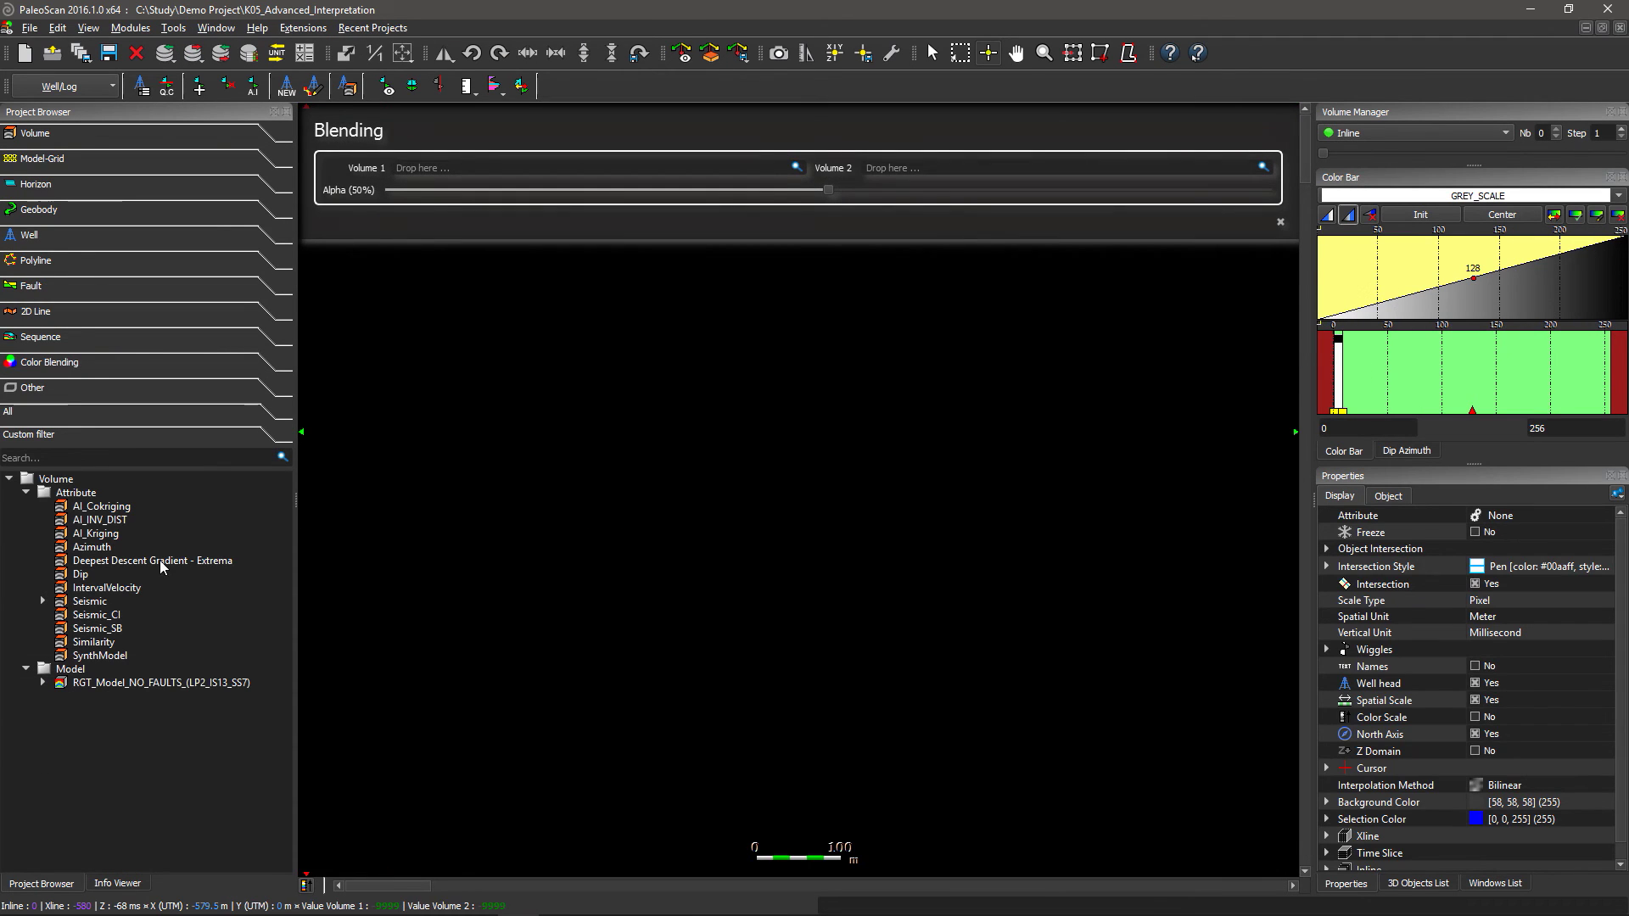
left_click_drag(94, 605, 900, 170)
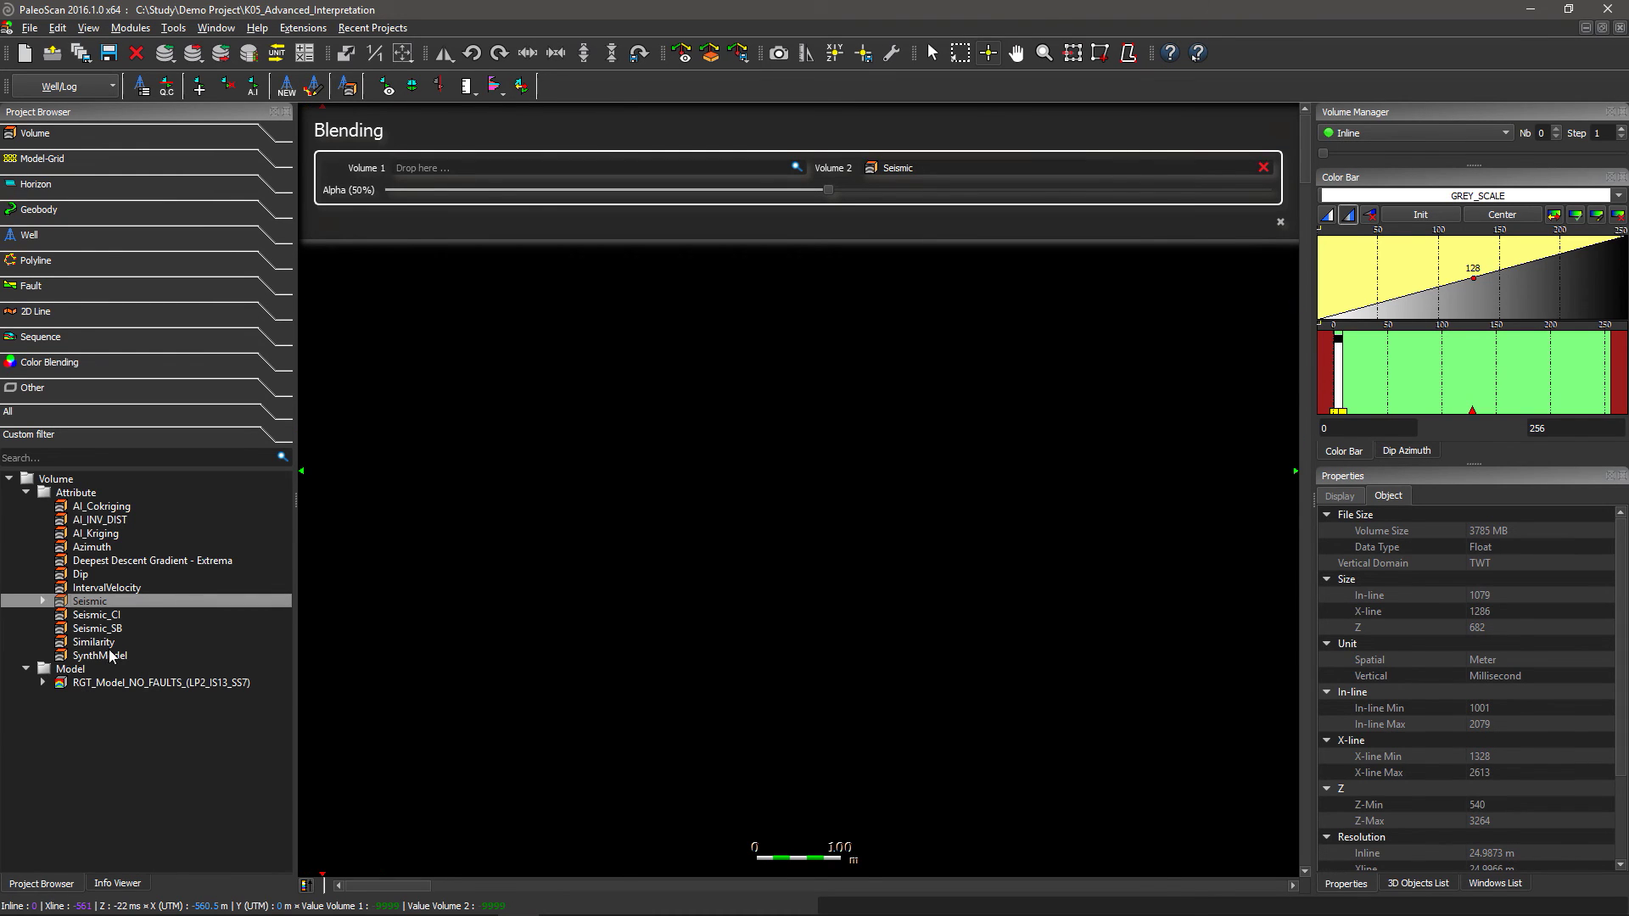
left_click_drag(108, 662, 509, 171)
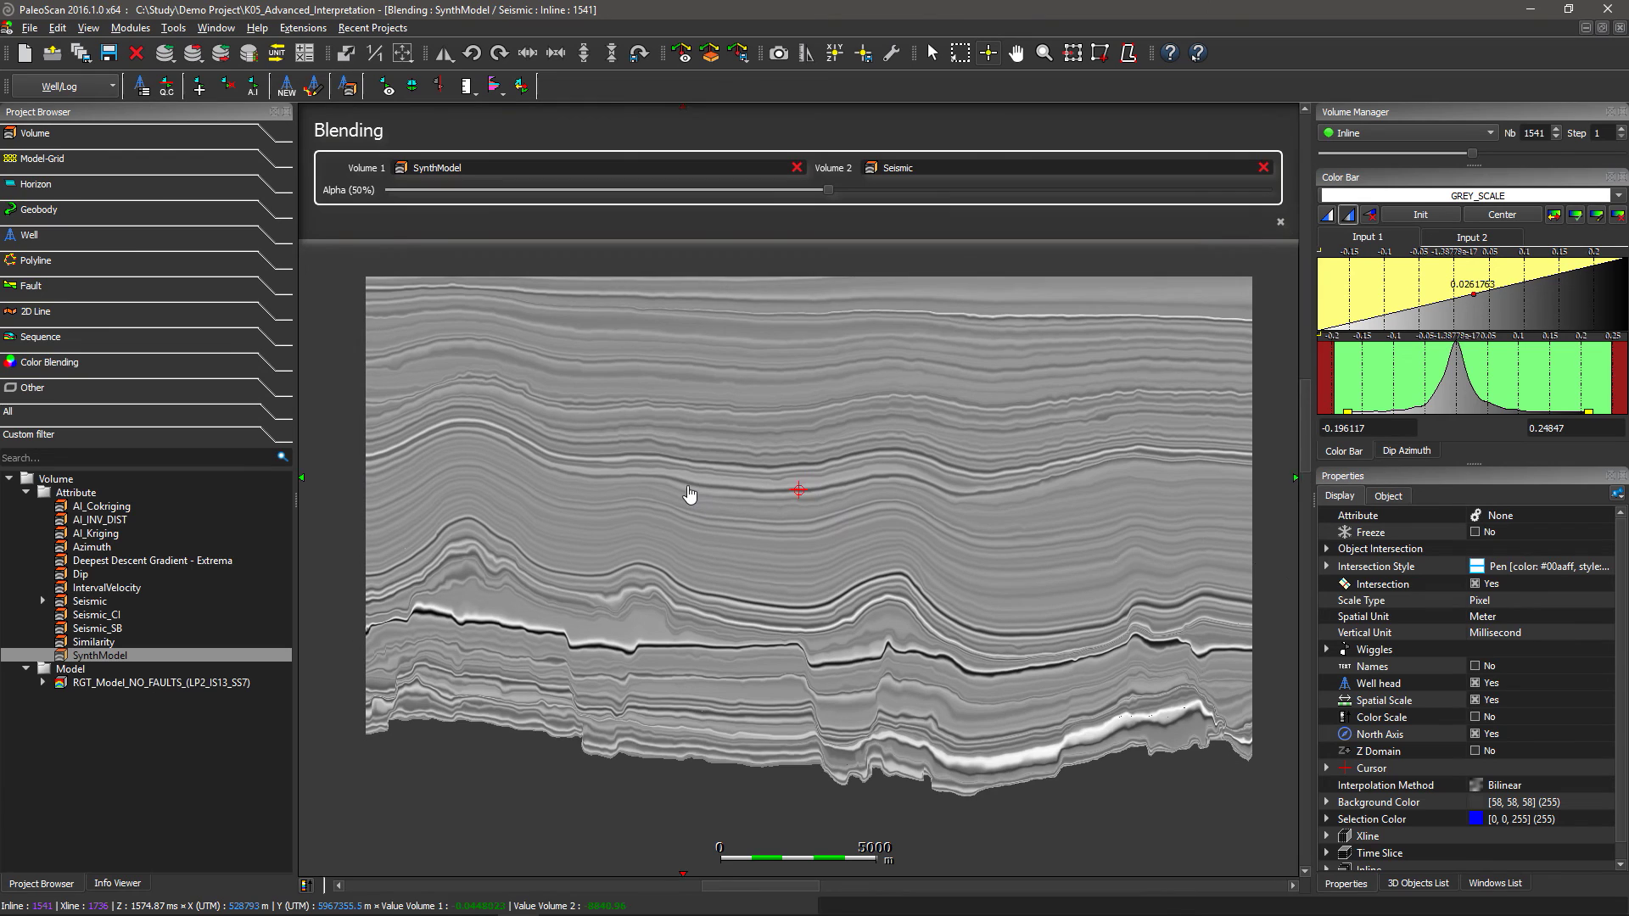
Reset Input 2's colour range and increase the grey ramp's contrast
left_click(1442, 240)
left_click(1429, 218)
mouse_move(1449, 273)
left_mouse_down()
mouse_move(1425, 291)
mouse_move(1397, 252)
left_mouse_up()
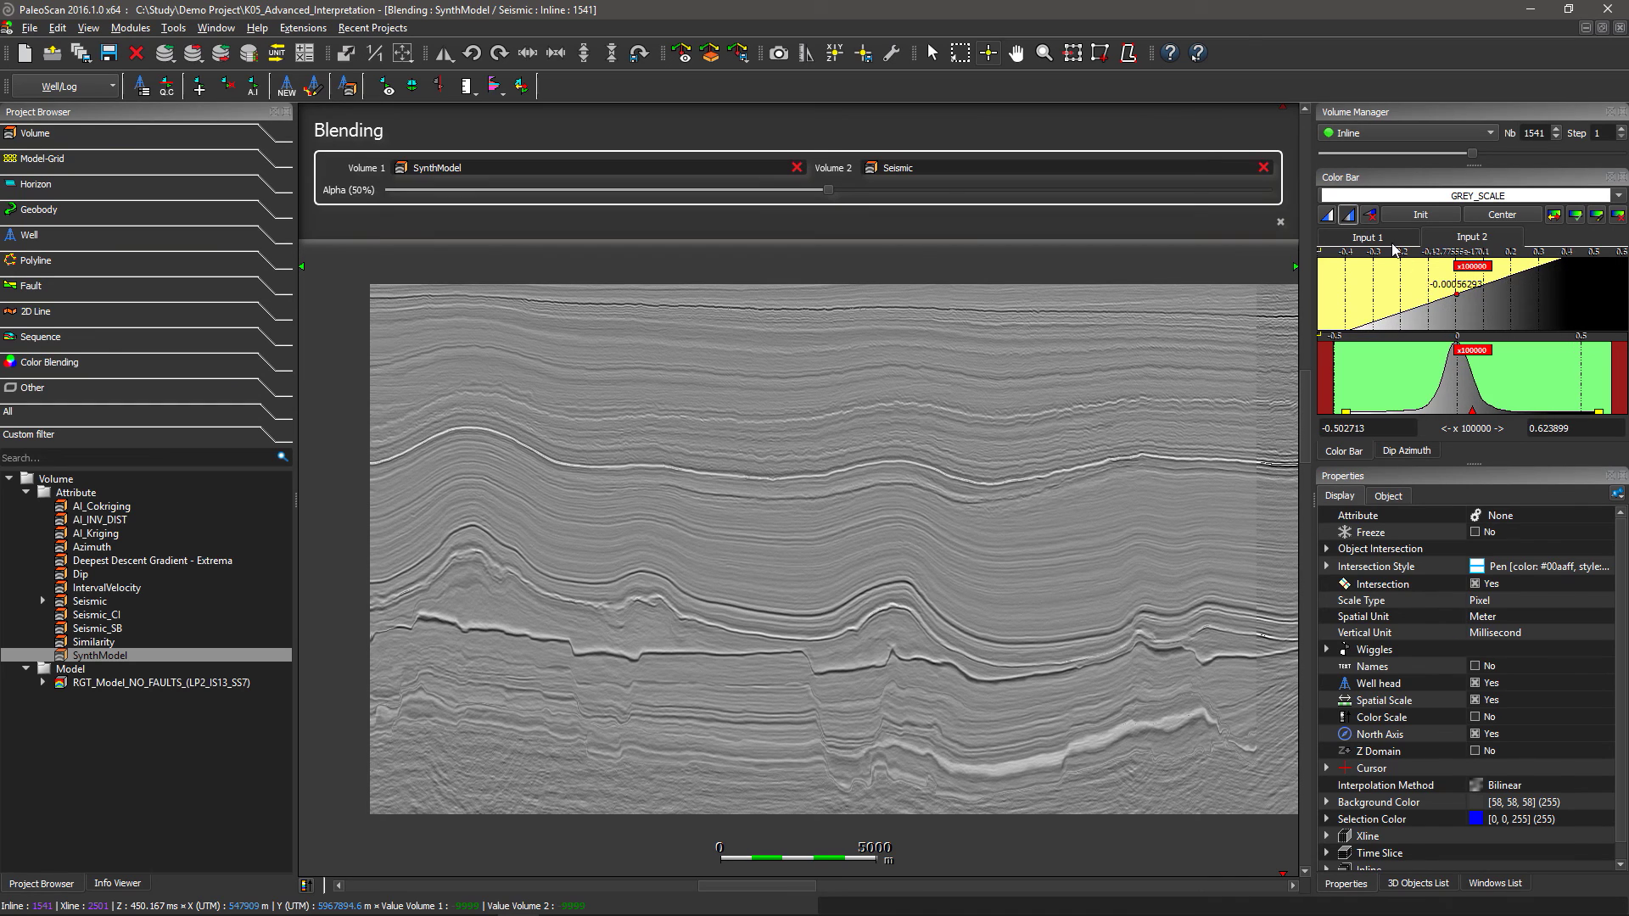
Set the blending alpha to 33% to mix SynthModel with Seismic
left_click_drag(830, 190, 903, 244)
left_click_drag(760, 254, 984, 236)
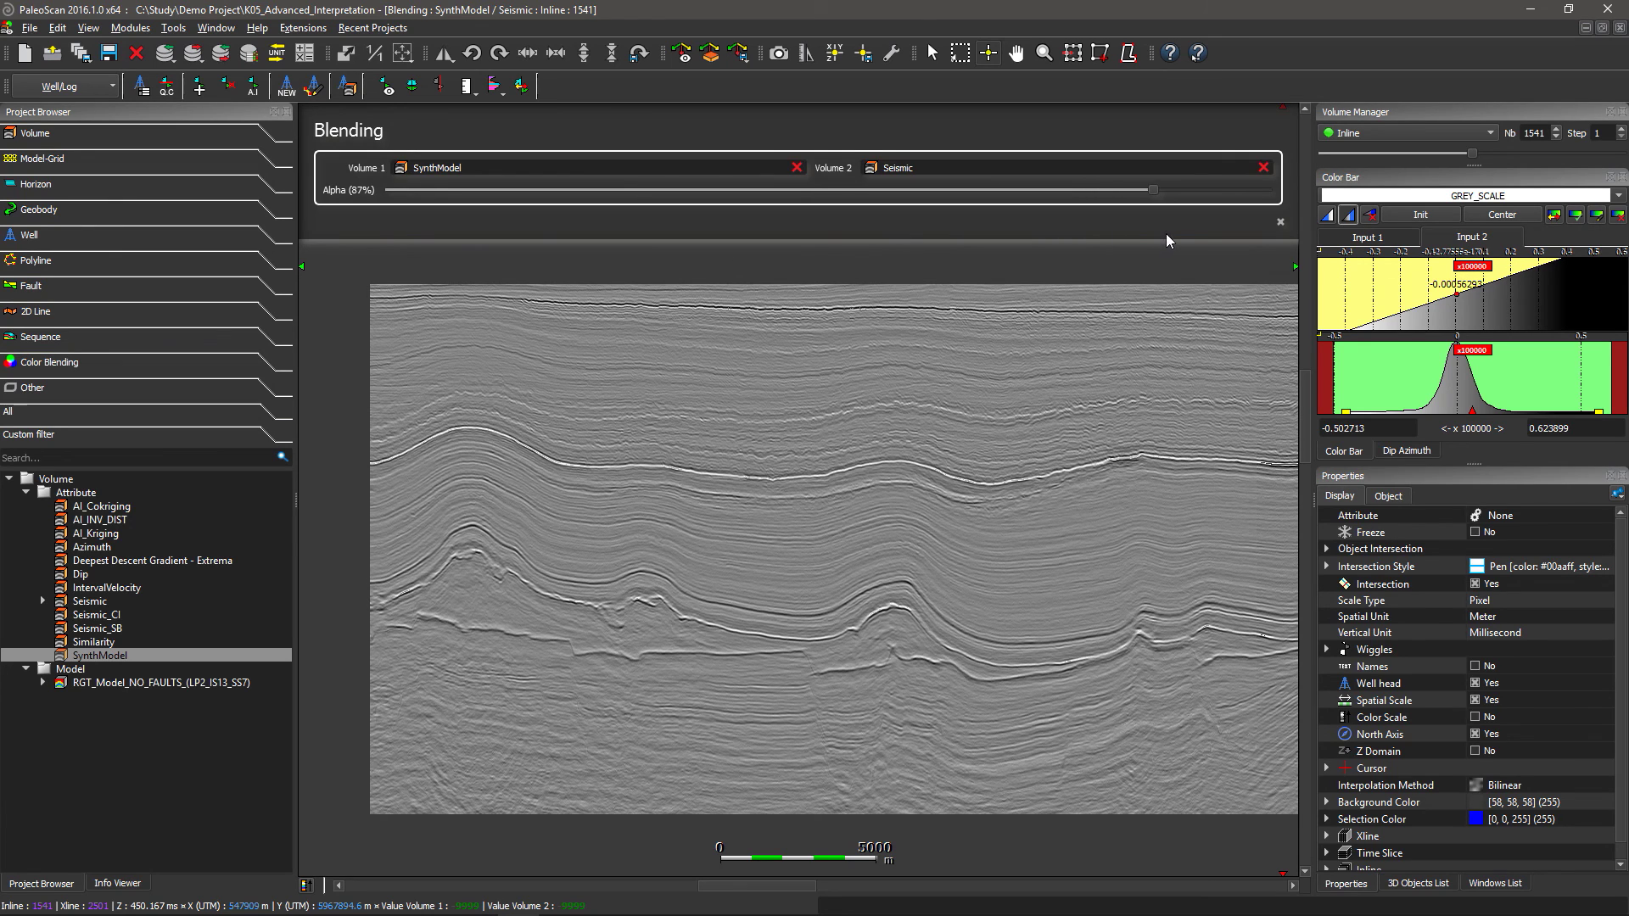
left_click_drag(996, 235, 680, 265)
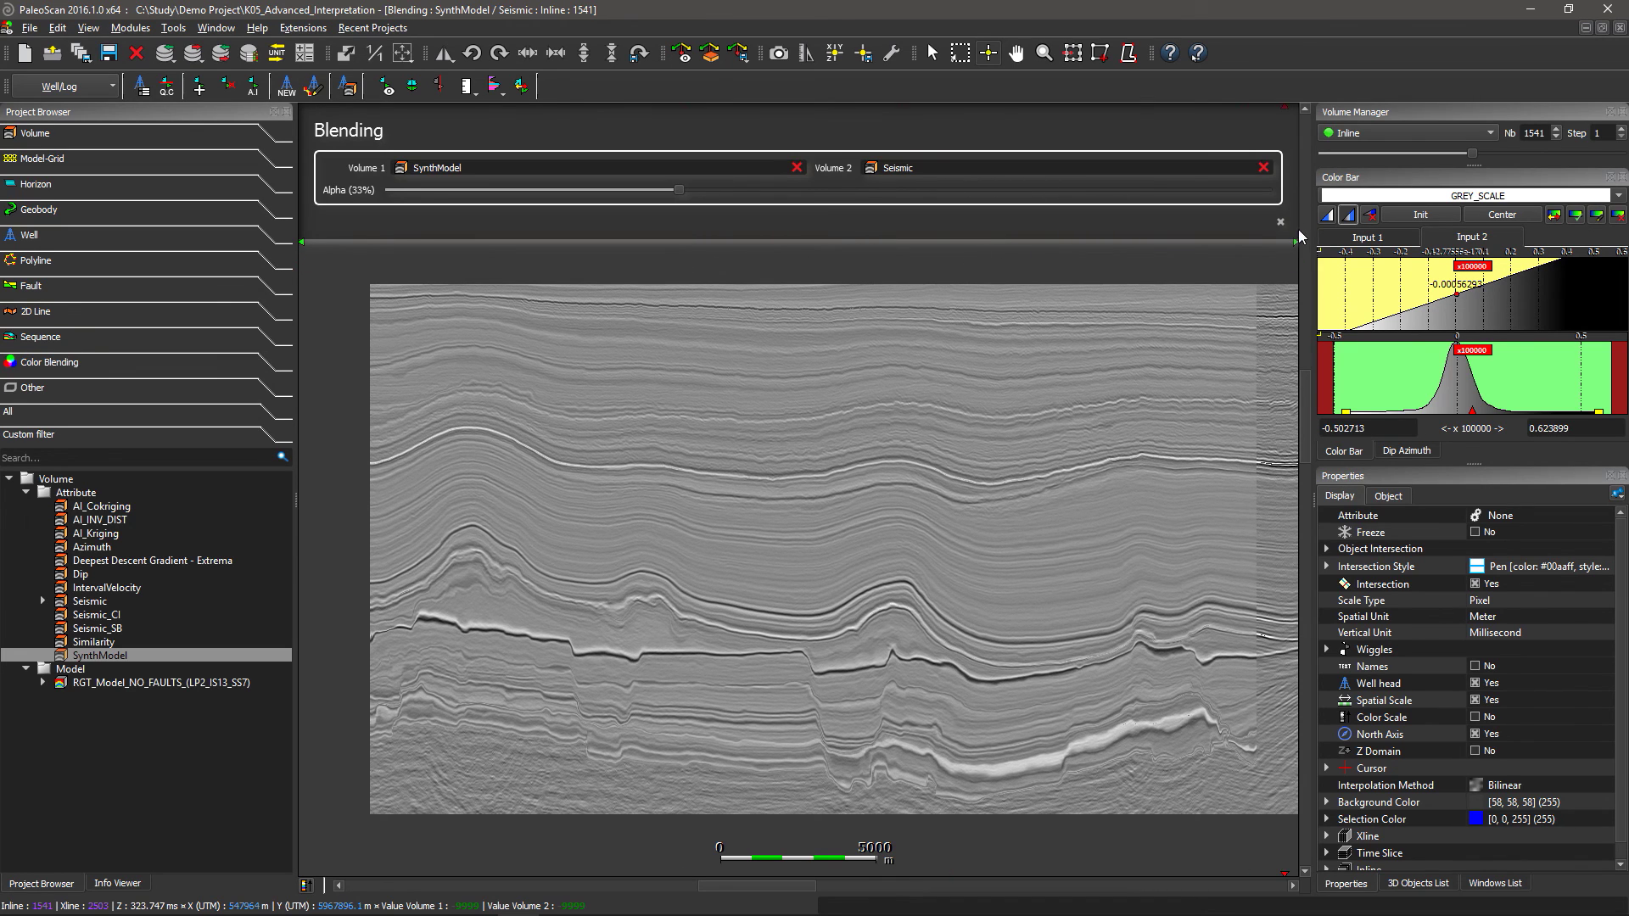